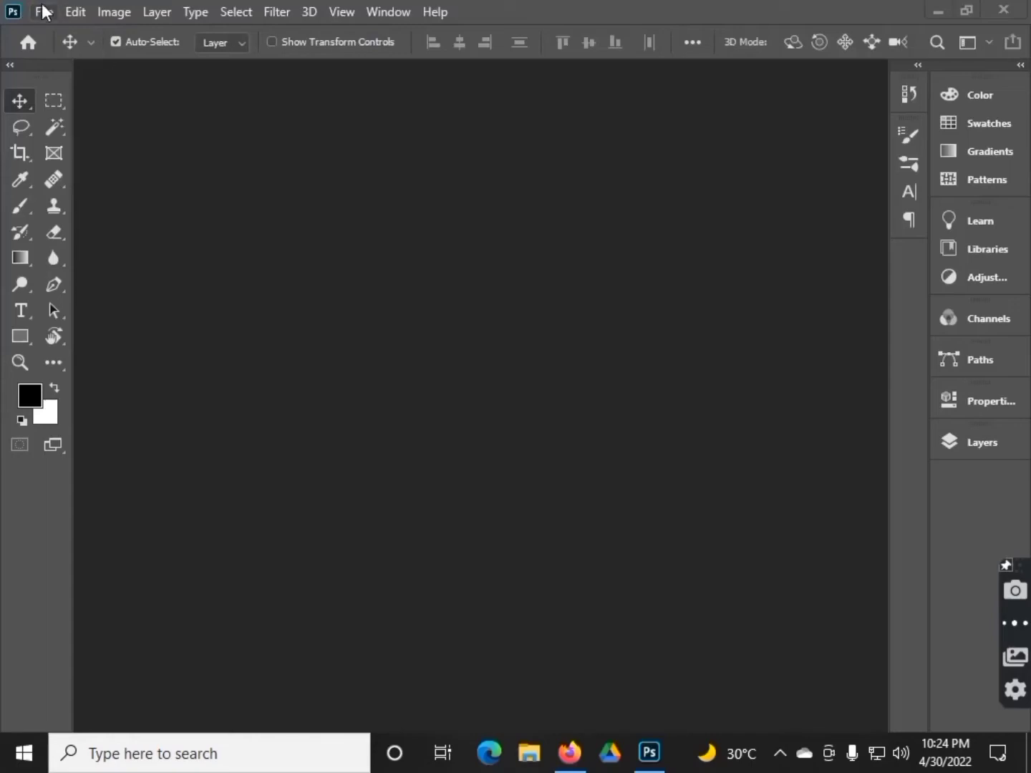
Create a new blank document from the recent 1200 x 1500 px, 300 ppi preset.
click(44, 11)
click(65, 33)
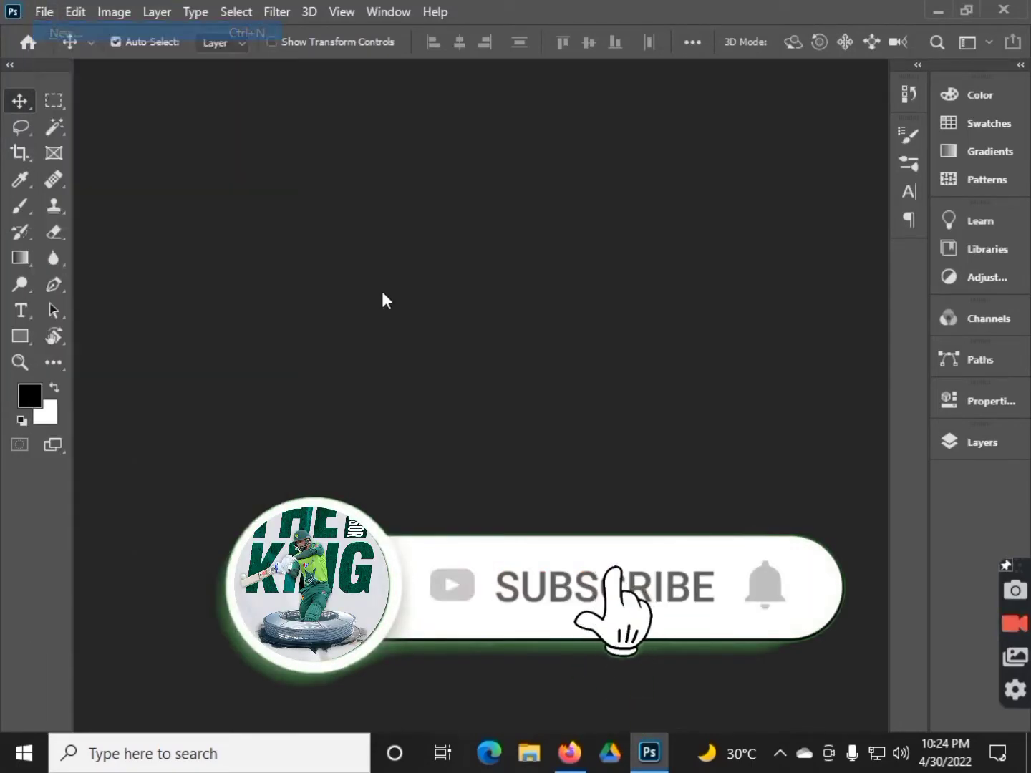
click(453, 202)
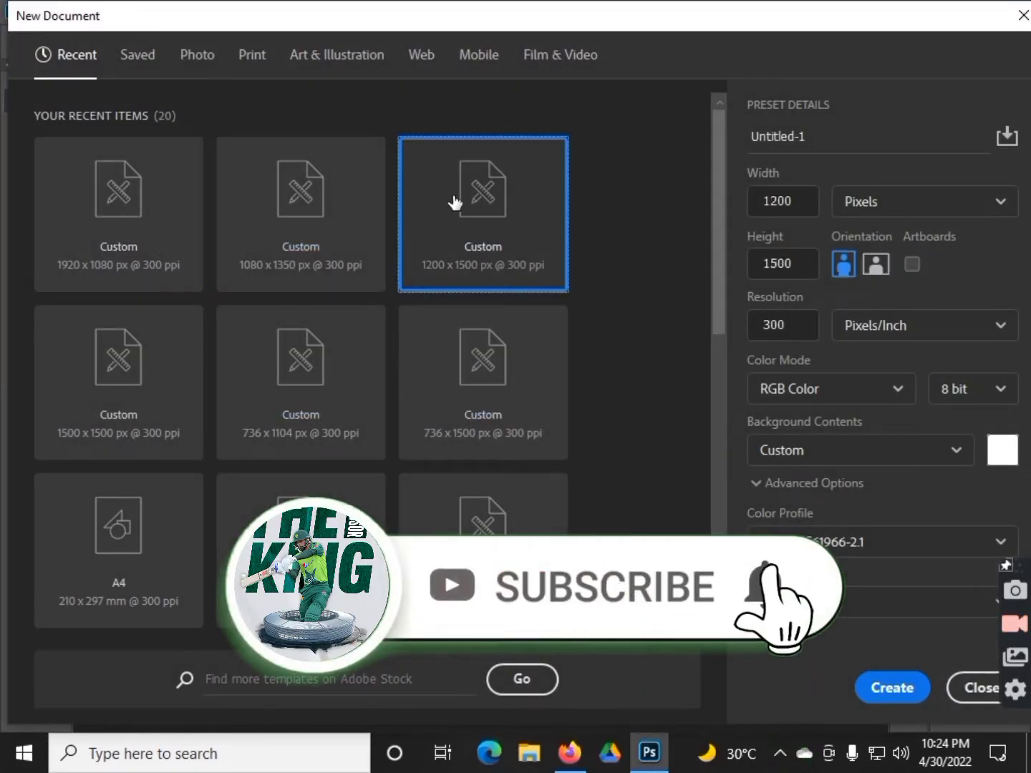
click(892, 687)
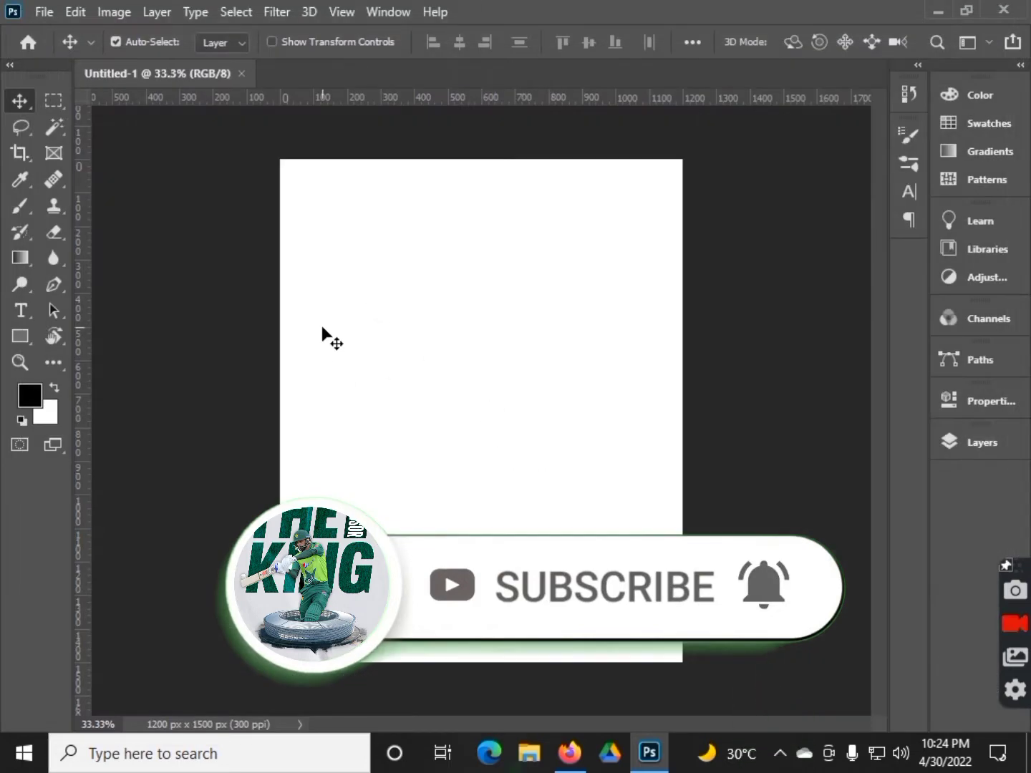
Start a gradient from the black-to-white preset and make its left stop dark navy.
click(24, 260)
click(167, 45)
click(589, 256)
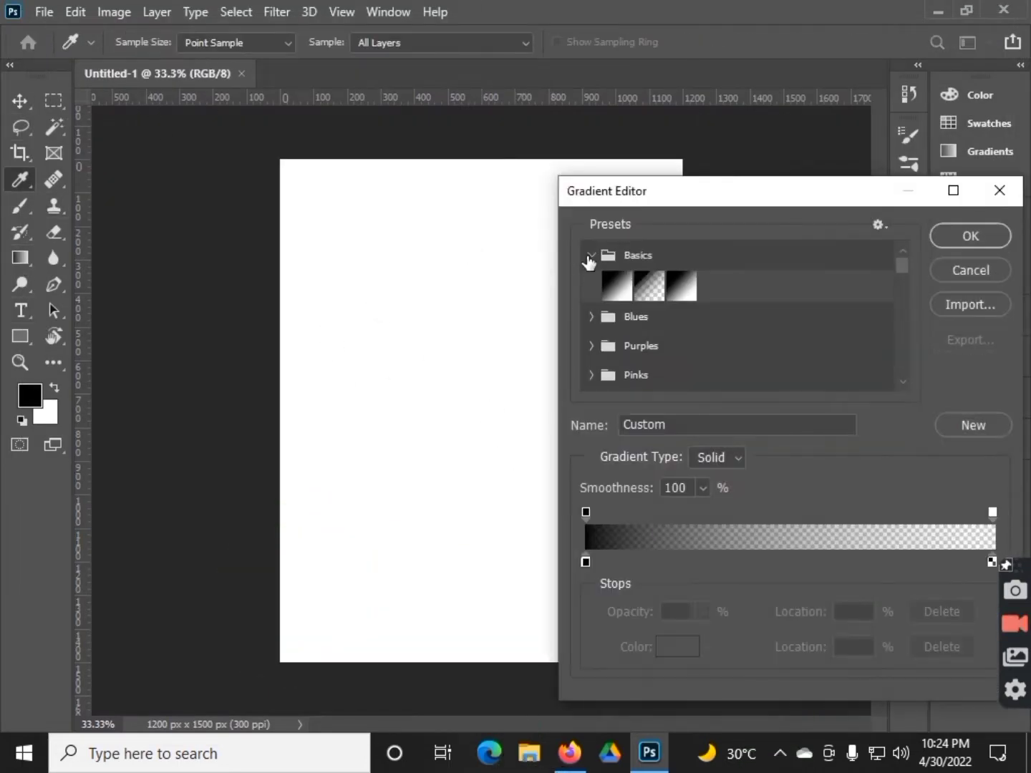
click(680, 294)
click(586, 562)
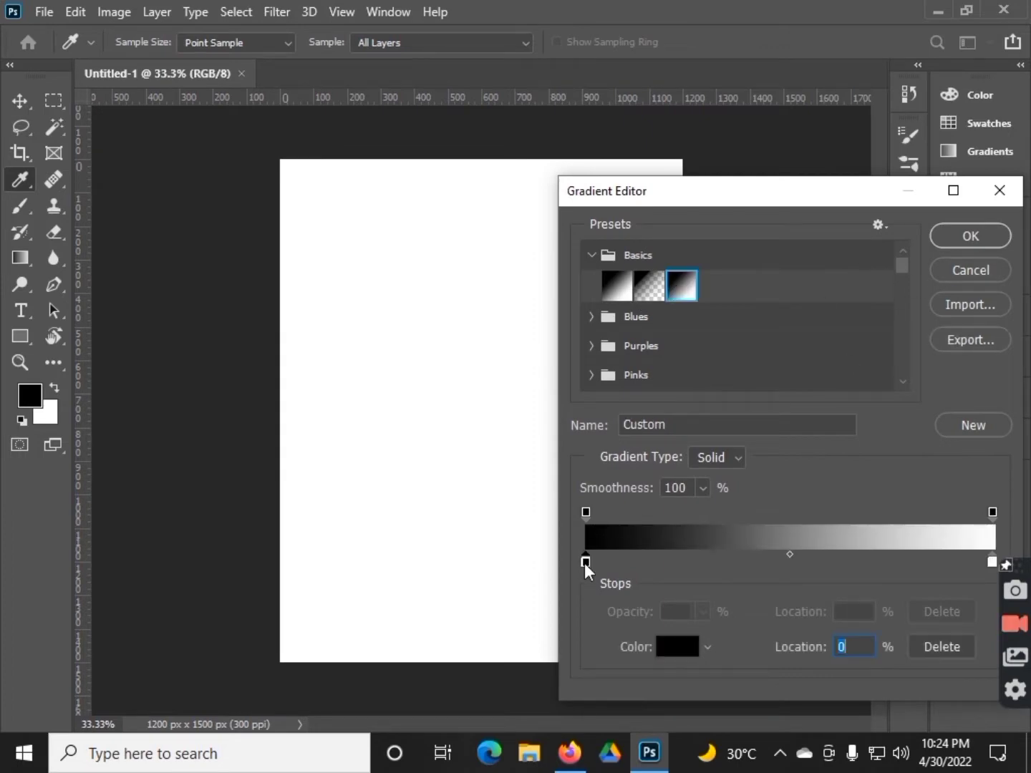
click(663, 647)
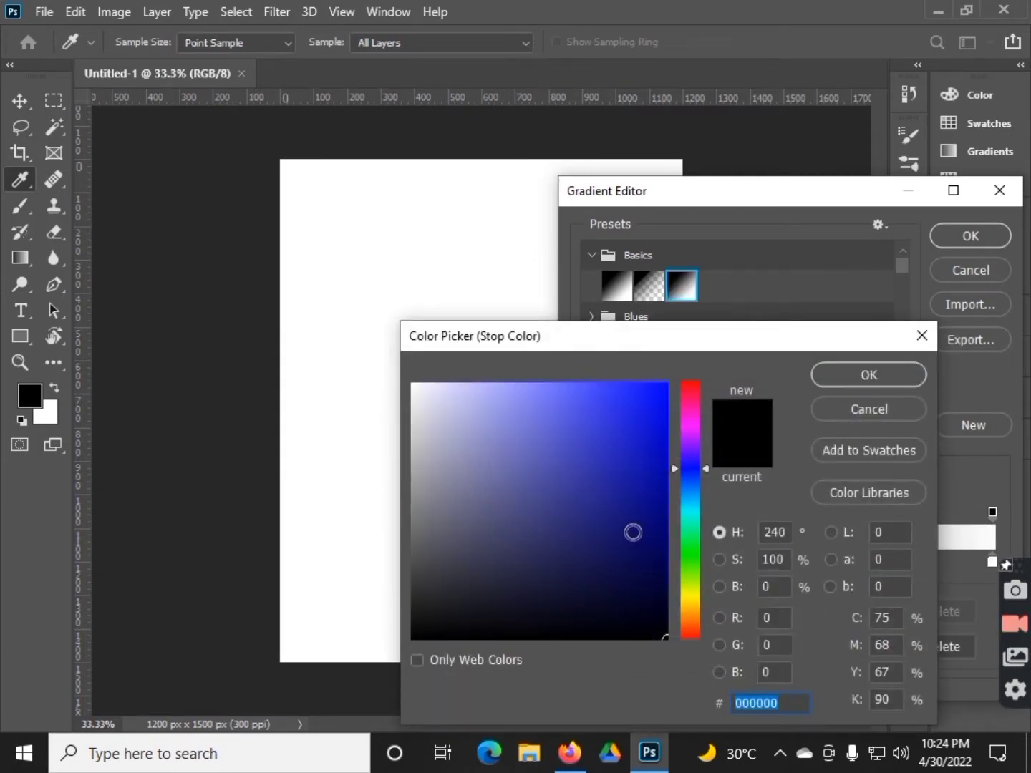
mouse_move(634, 532)
mouse_down()
mouse_move(617, 593)
mouse_move(623, 545)
mouse_up()
click(869, 374)
Set the right gradient stop to bright blue #1075f2 and accept the gradient.
click(992, 562)
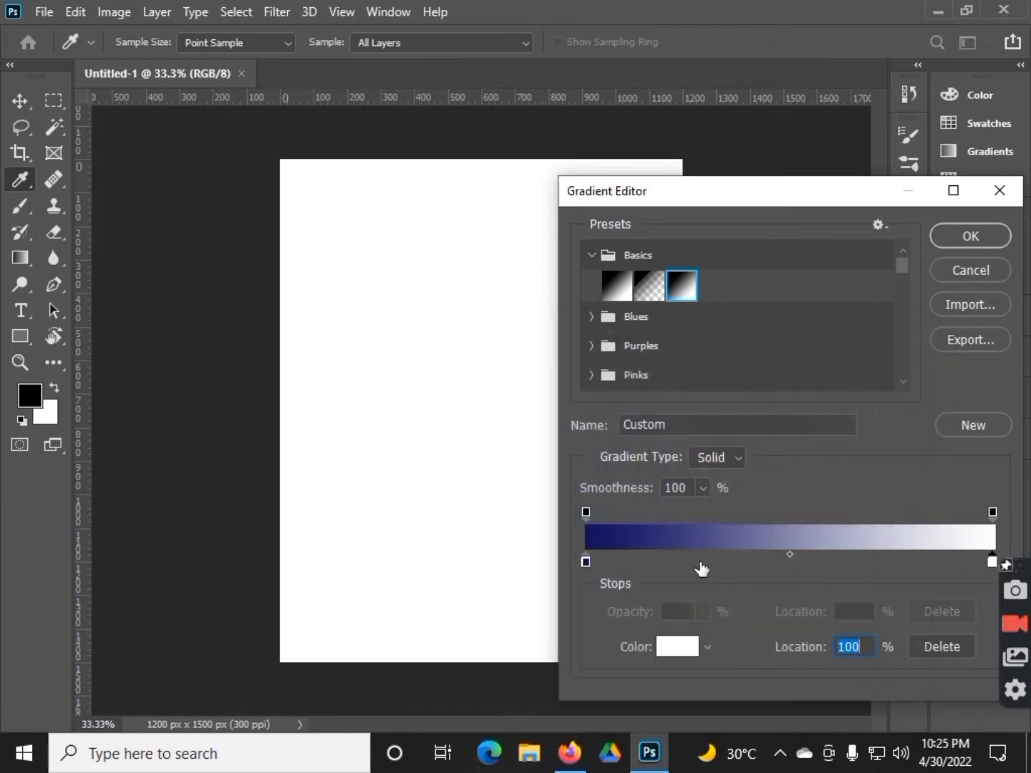
click(665, 648)
drag(692, 494, 699, 488)
click(650, 395)
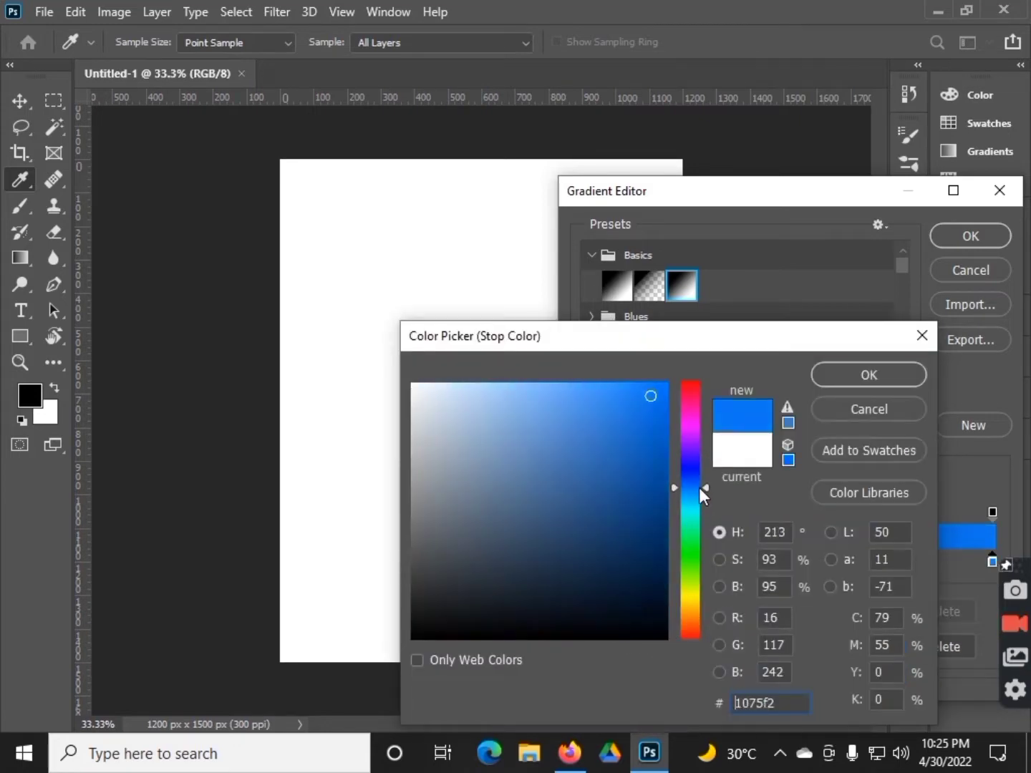
click(831, 374)
click(960, 240)
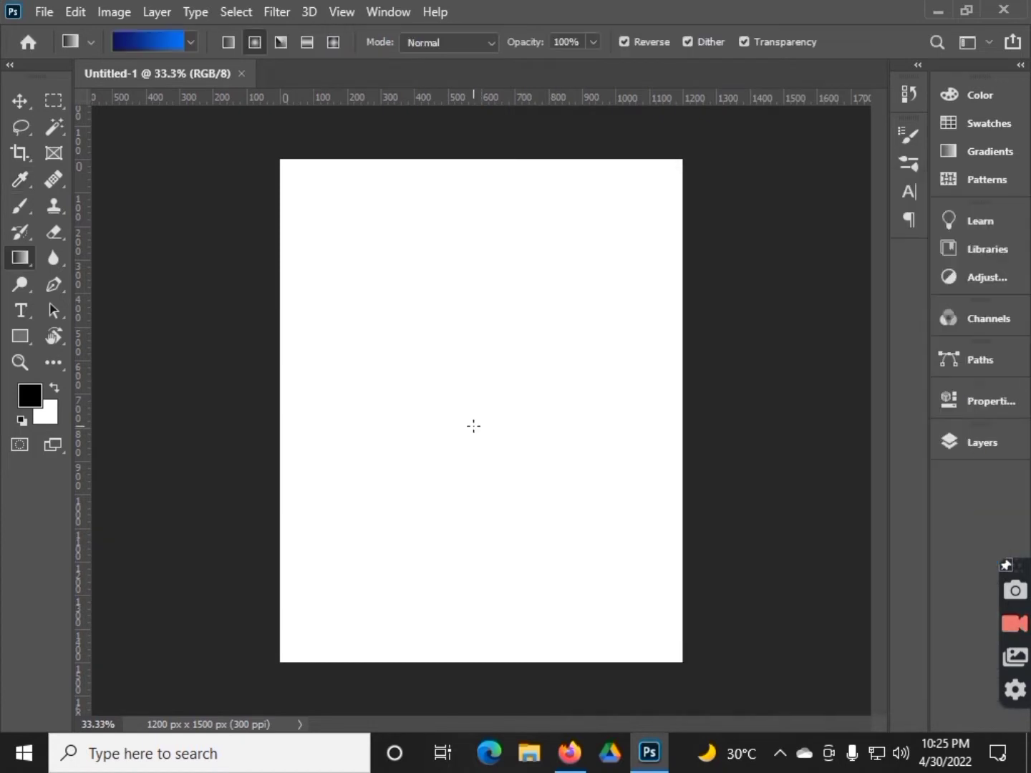
Drag a radial gradient outward from the canvas centre, redoing the first attempt.
drag(474, 426, 661, 667)
key(ctrl+z)
drag(480, 403, 663, 670)
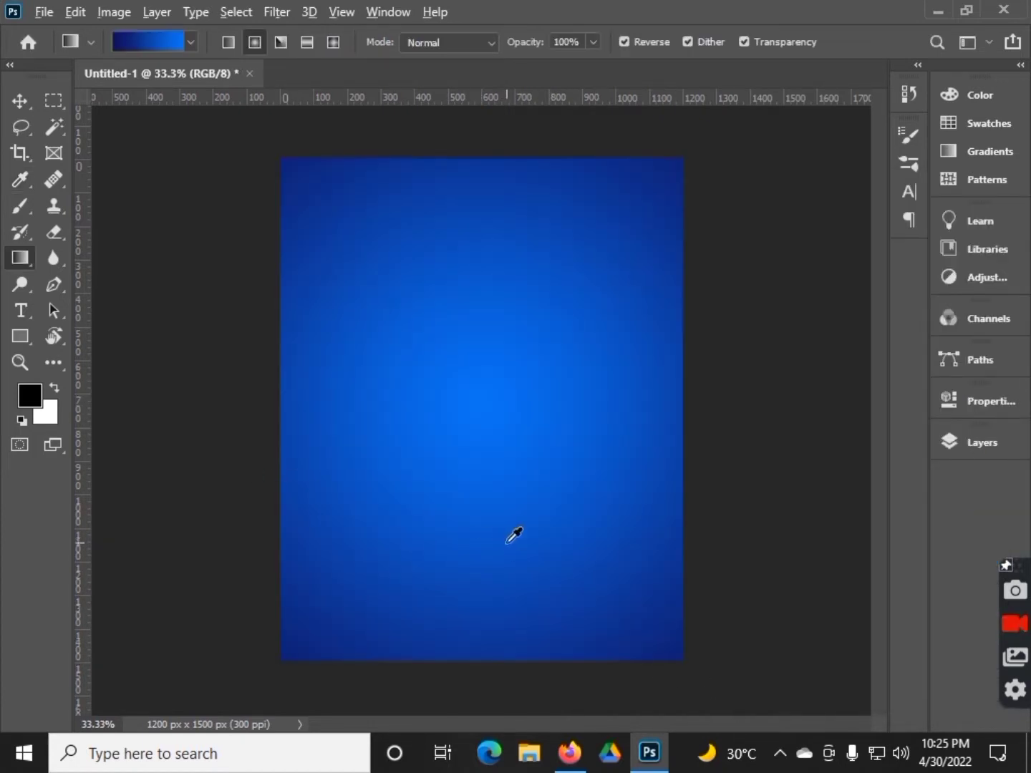
scroll(514, 536, up, 1)
click(19, 101)
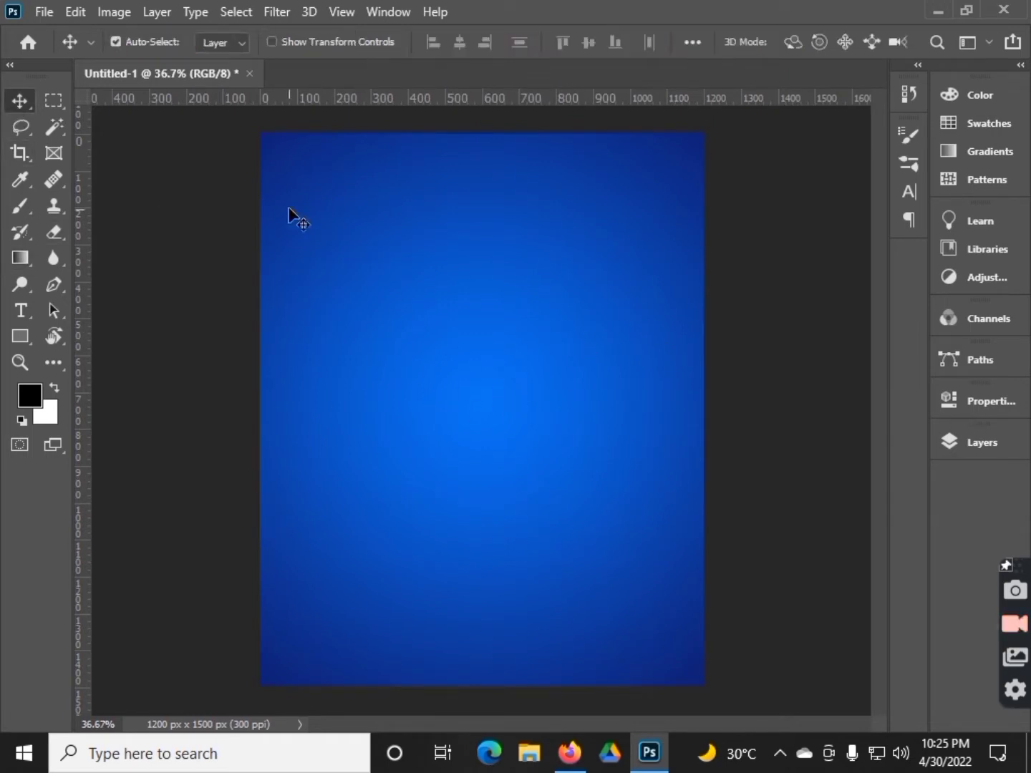
Add a new empty layer from the Layers panel.
key(F7)
click(867, 704)
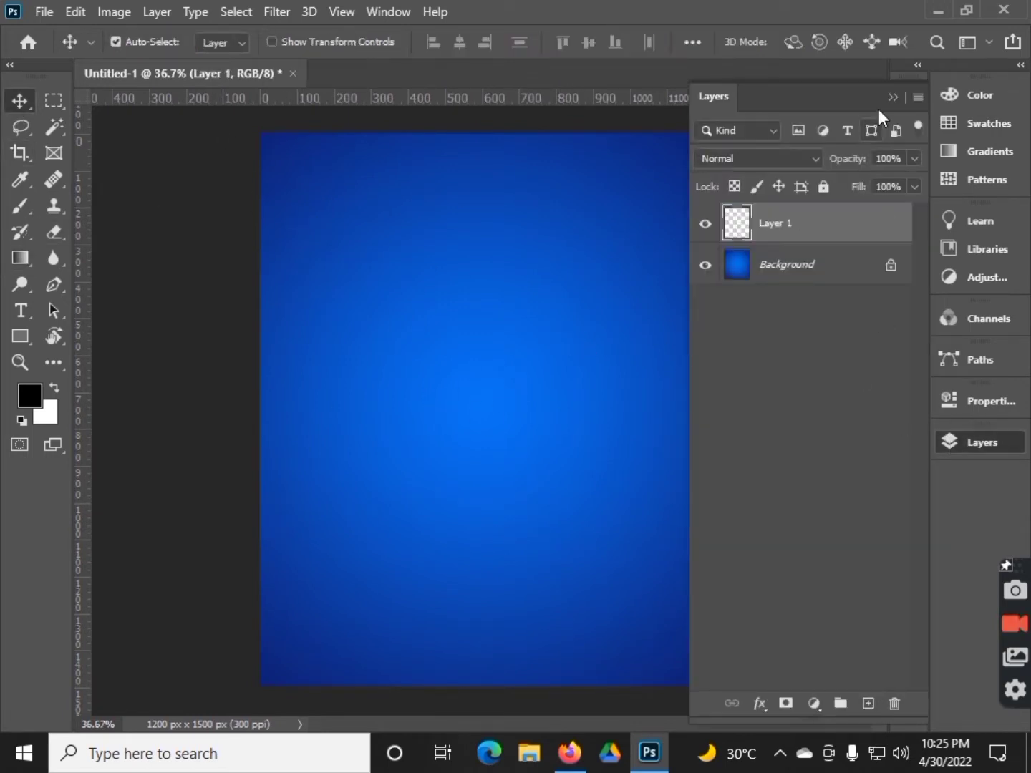
click(892, 96)
scroll(416, 327, up, 1)
scroll(416, 327, down, 1)
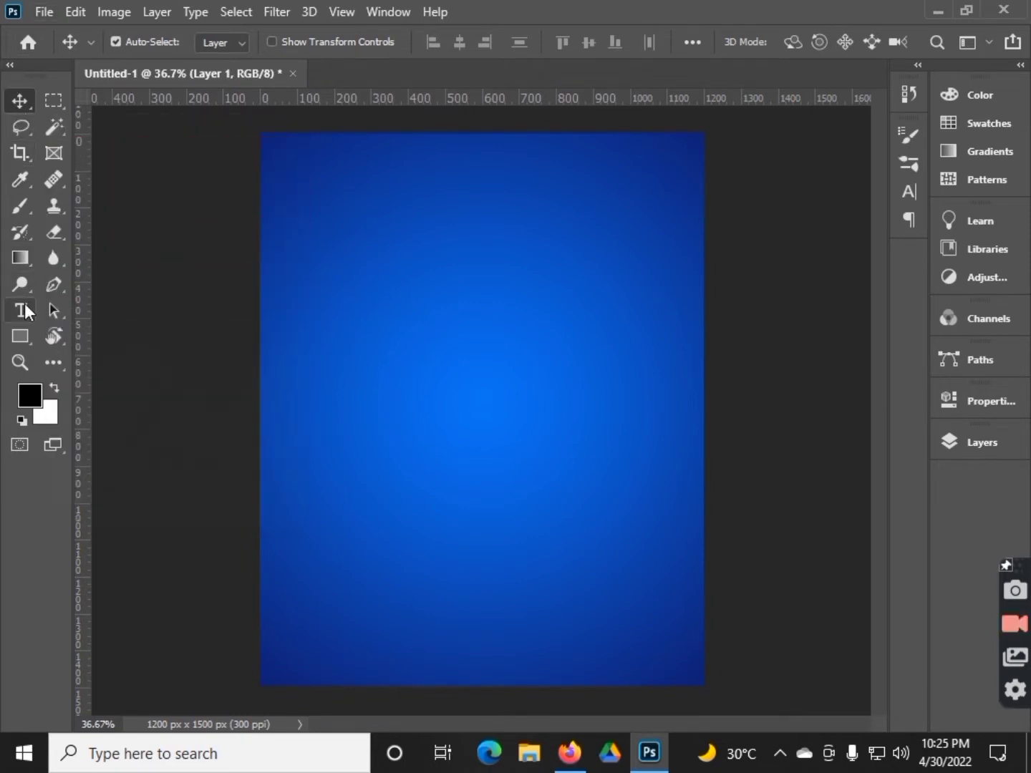
Draw a tall, thin three-point triangular shard with the Pen tool in Shape mode.
click(54, 284)
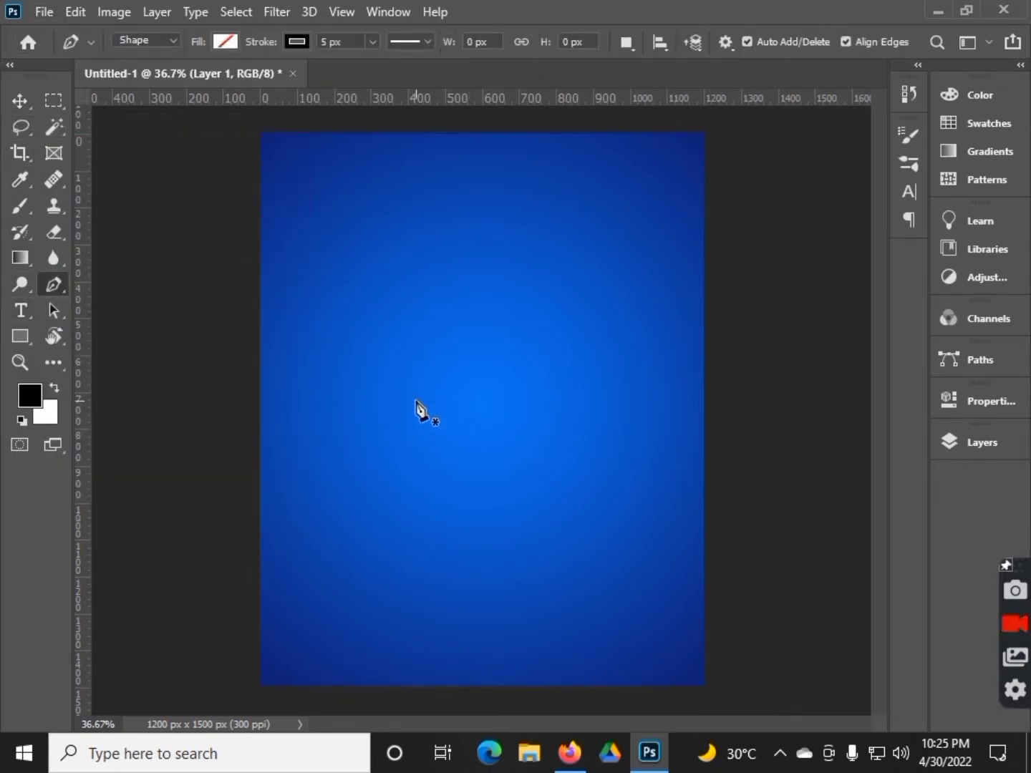
click(406, 278)
click(478, 228)
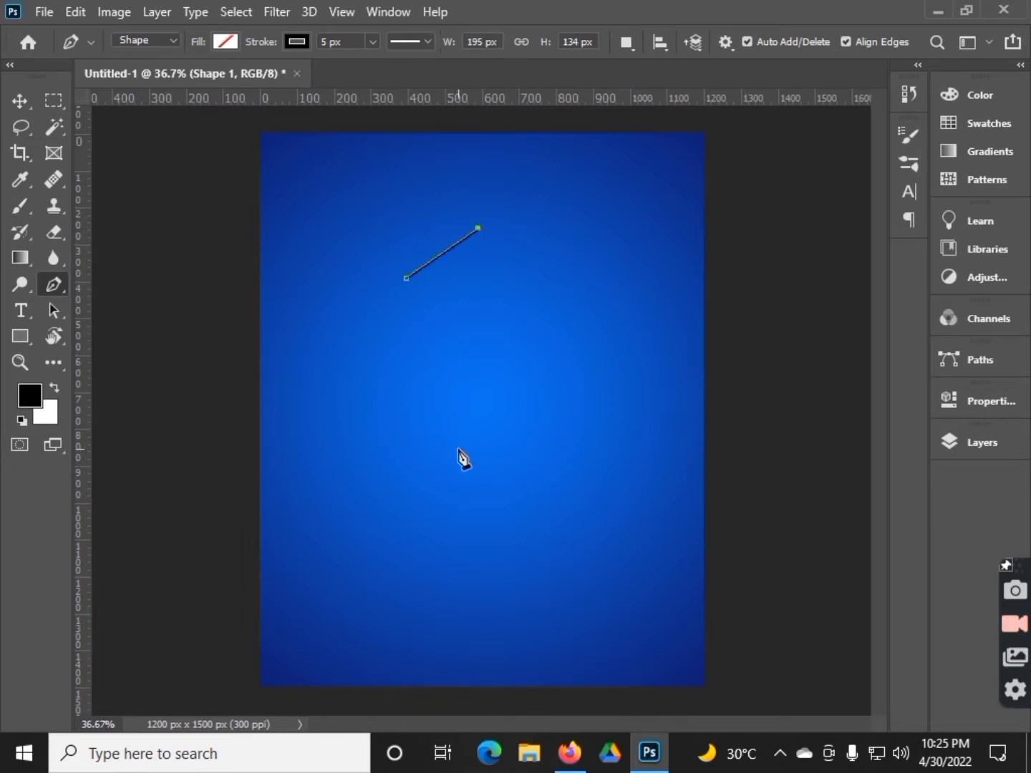
click(457, 485)
click(406, 279)
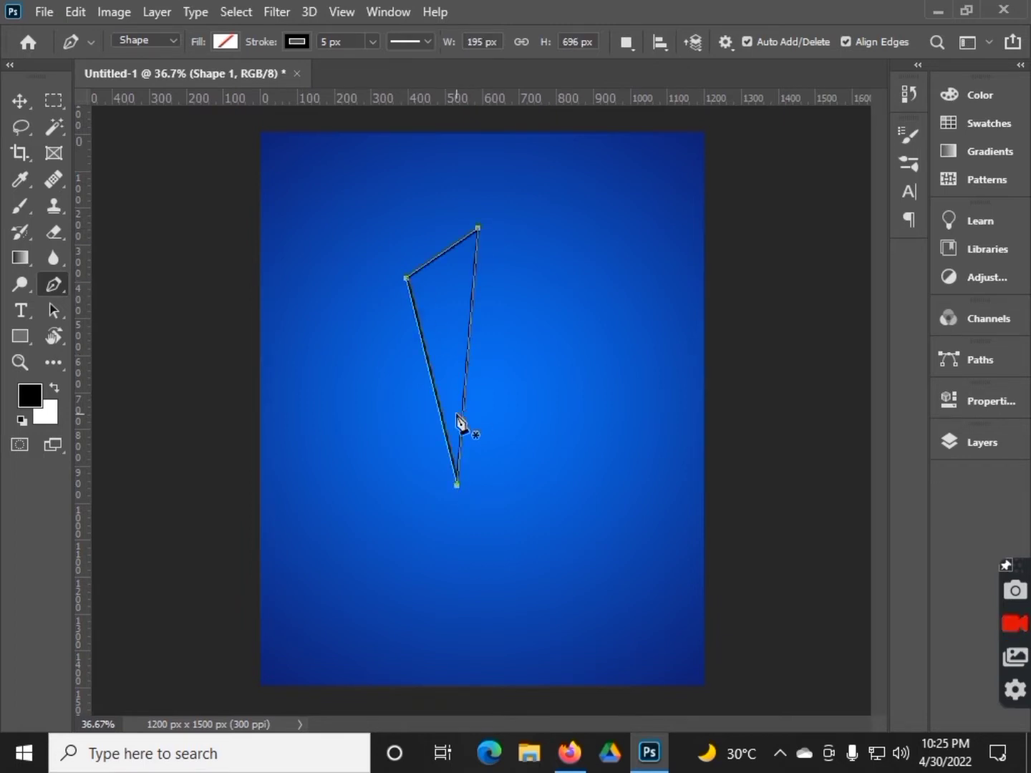
key(v)
scroll(750, 429, up, 2)
scroll(610, 416, down, 2)
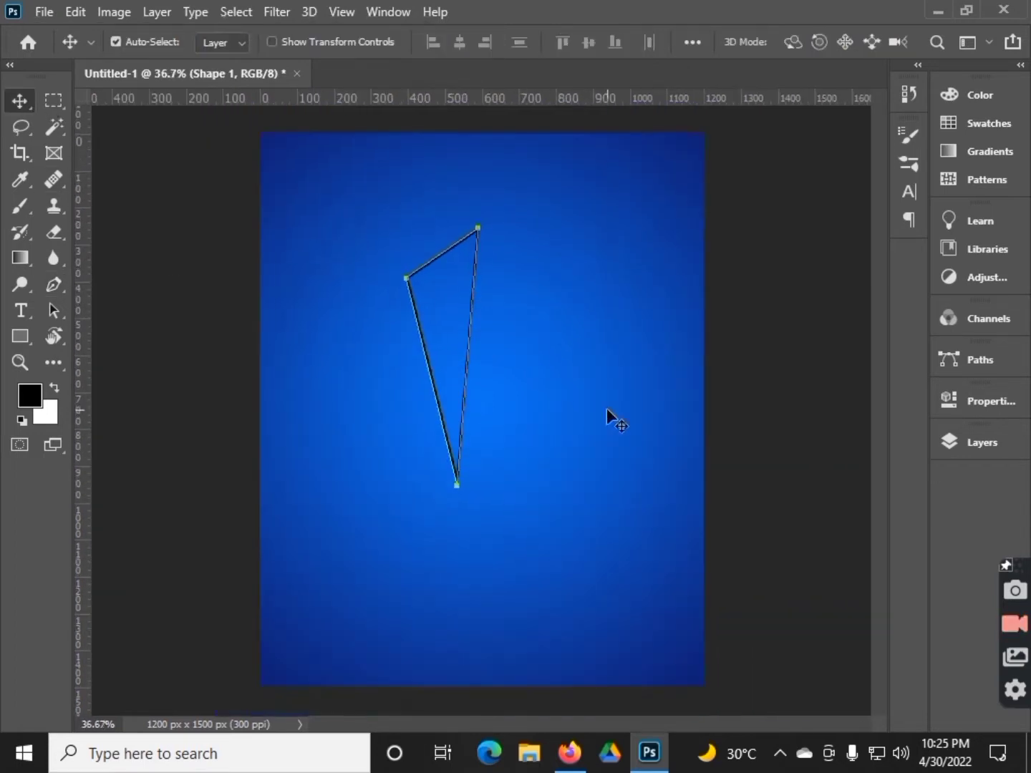
scroll(609, 417, up, 1)
click(19, 337)
Give the shard no stroke and a solid white fill.
click(226, 42)
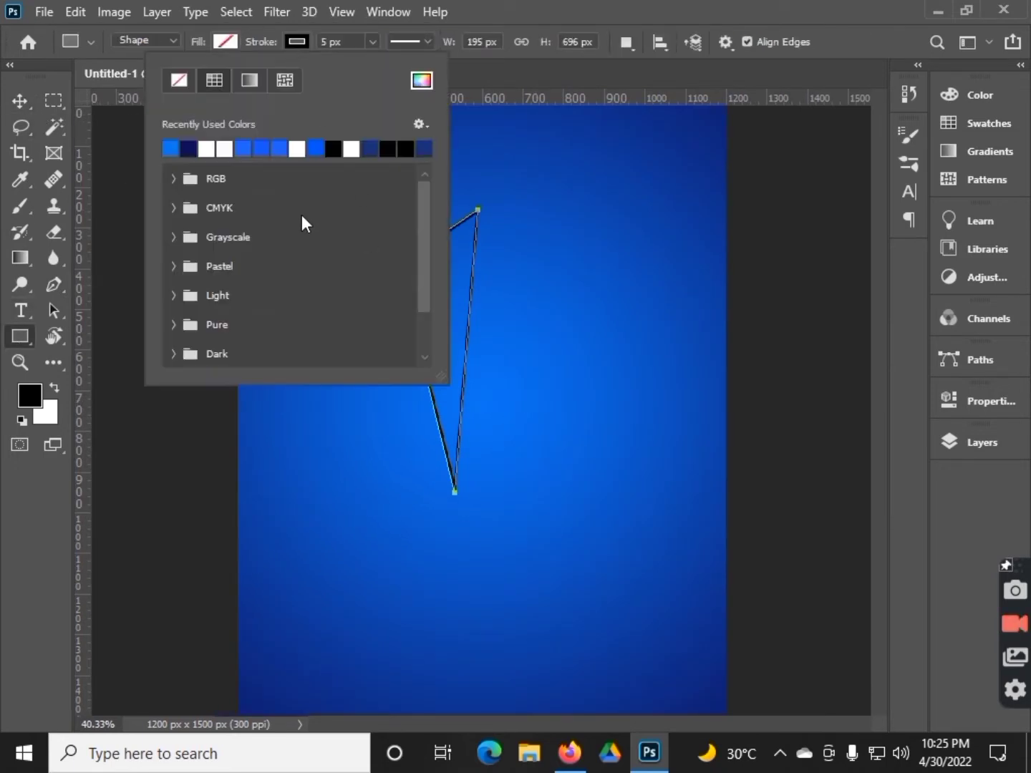
click(183, 84)
click(224, 42)
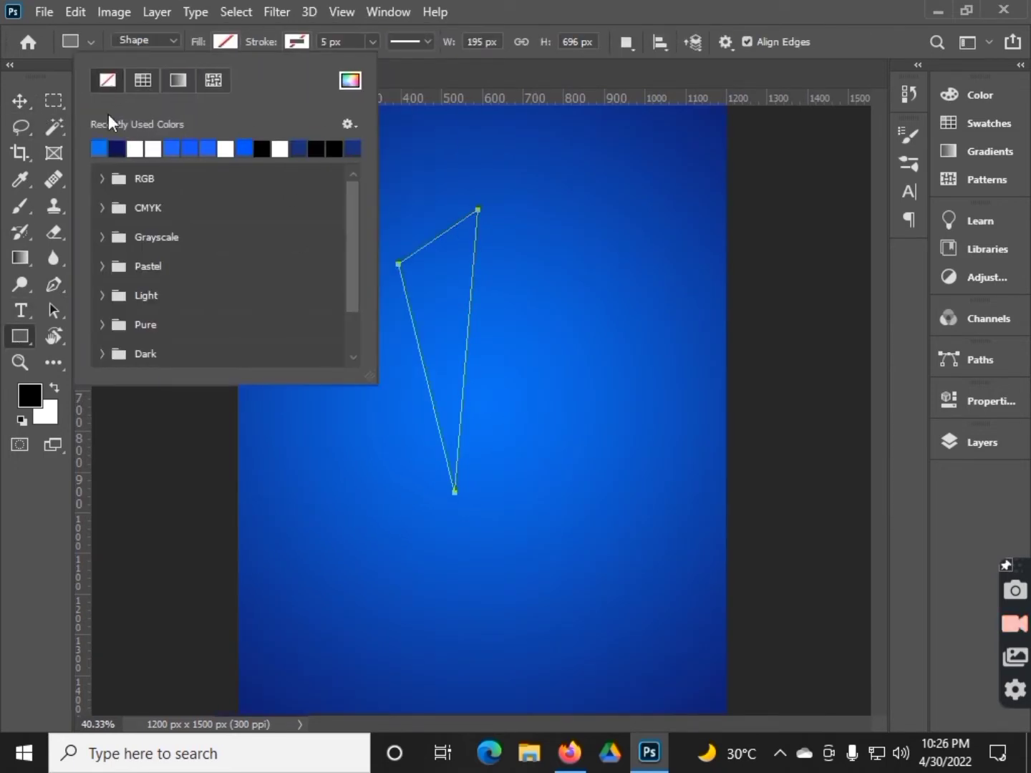
click(143, 79)
key(v)
Rotate the shard -10.64°, scale it to 91.26% and move it up.
key(ctrl+t)
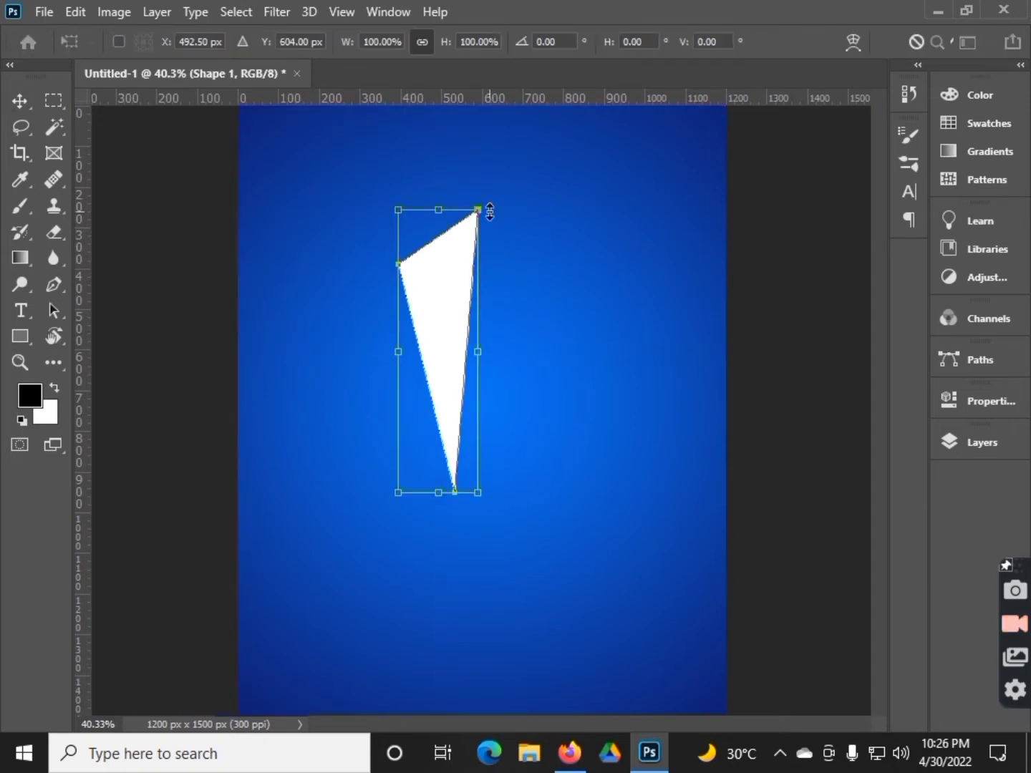
mouse_move(490, 212)
mouse_down()
mouse_move(435, 301)
mouse_move(421, 287)
mouse_up()
scroll(421, 279, down, 1)
drag(437, 204, 436, 223)
scroll(426, 290, up, 1)
drag(424, 279, 423, 256)
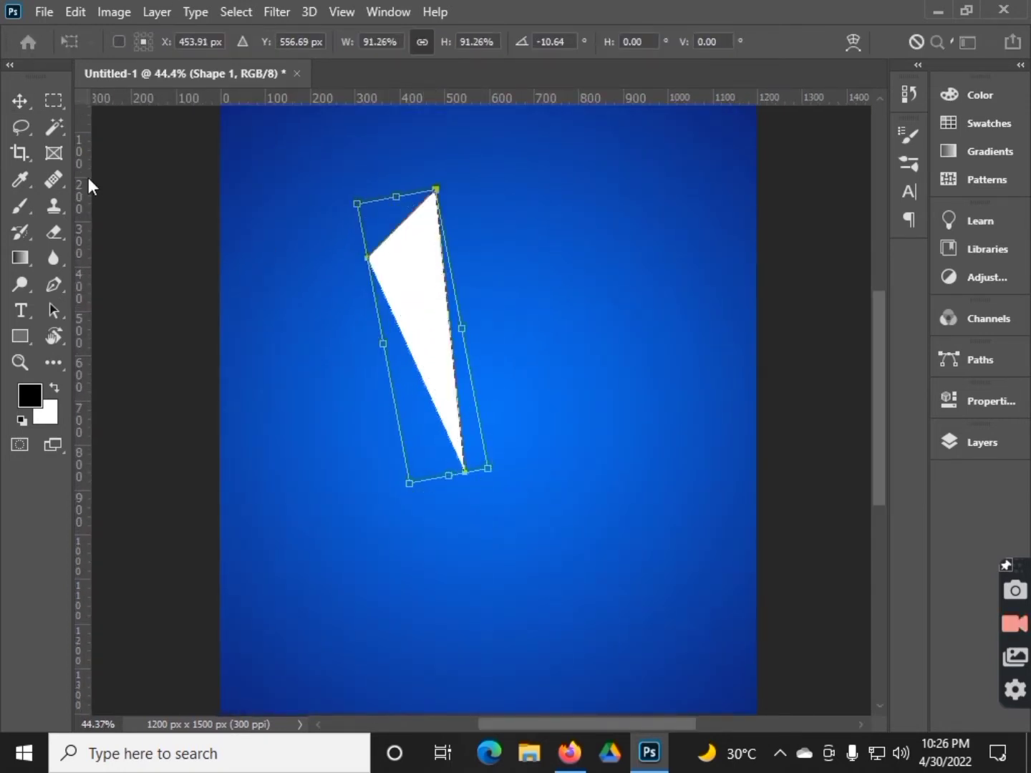
key(Return)
click(409, 276)
click(469, 305)
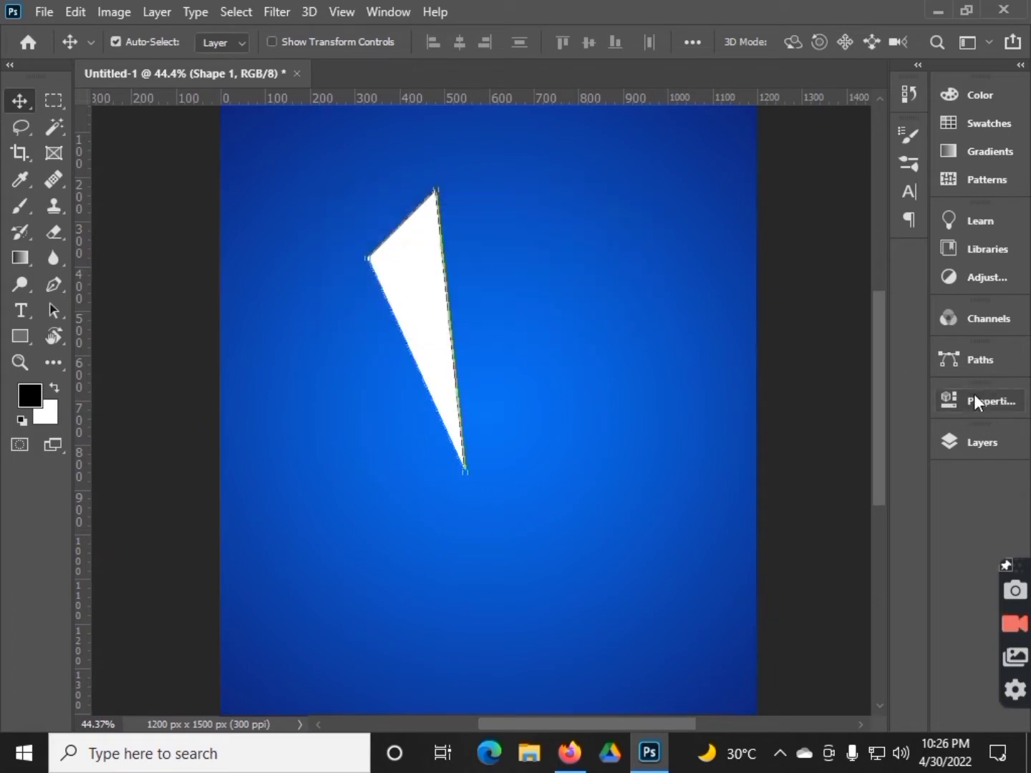
click(982, 441)
right_click(781, 222)
Rasterize the Shape 1 shard layer.
click(584, 307)
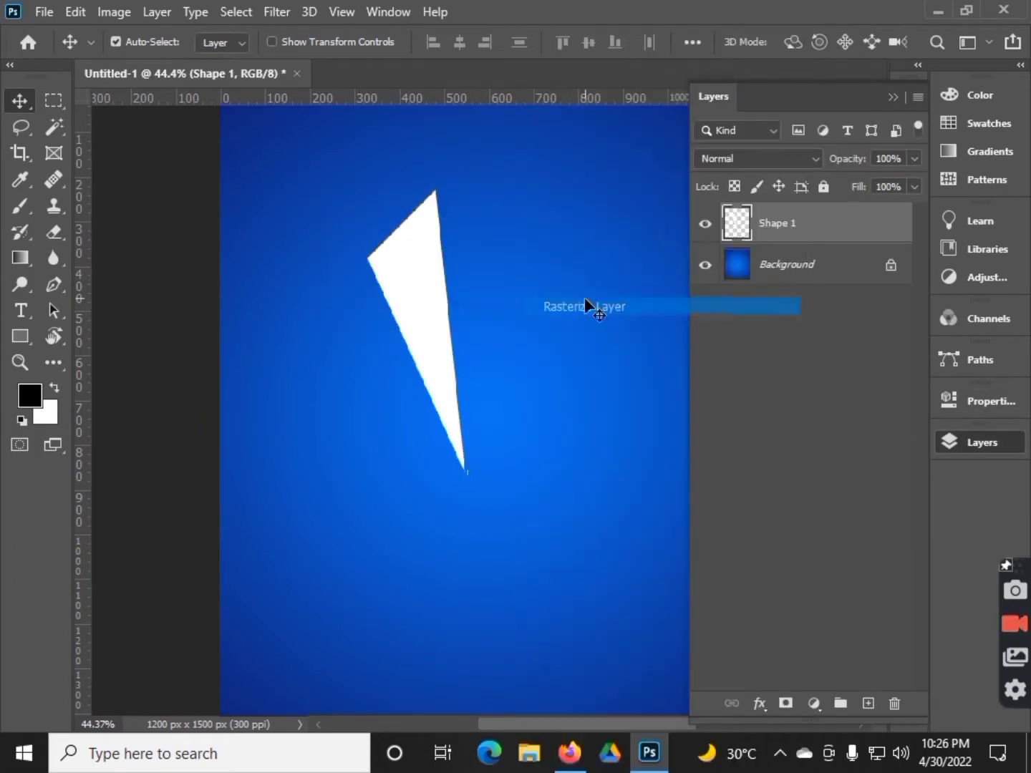
click(892, 97)
right_click(423, 304)
click(462, 313)
key(ctrl+t)
right_click(422, 290)
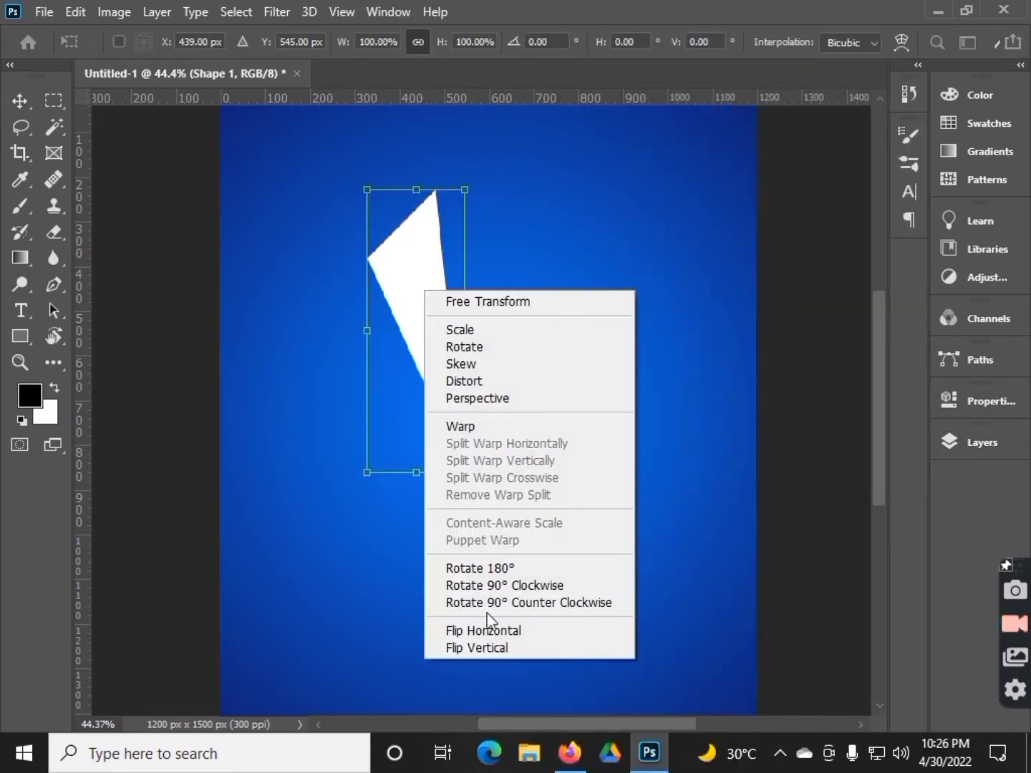
click(486, 629)
key(Return)
Duplicate the shard layer and flip the copy horizontally.
key(ctrl+j)
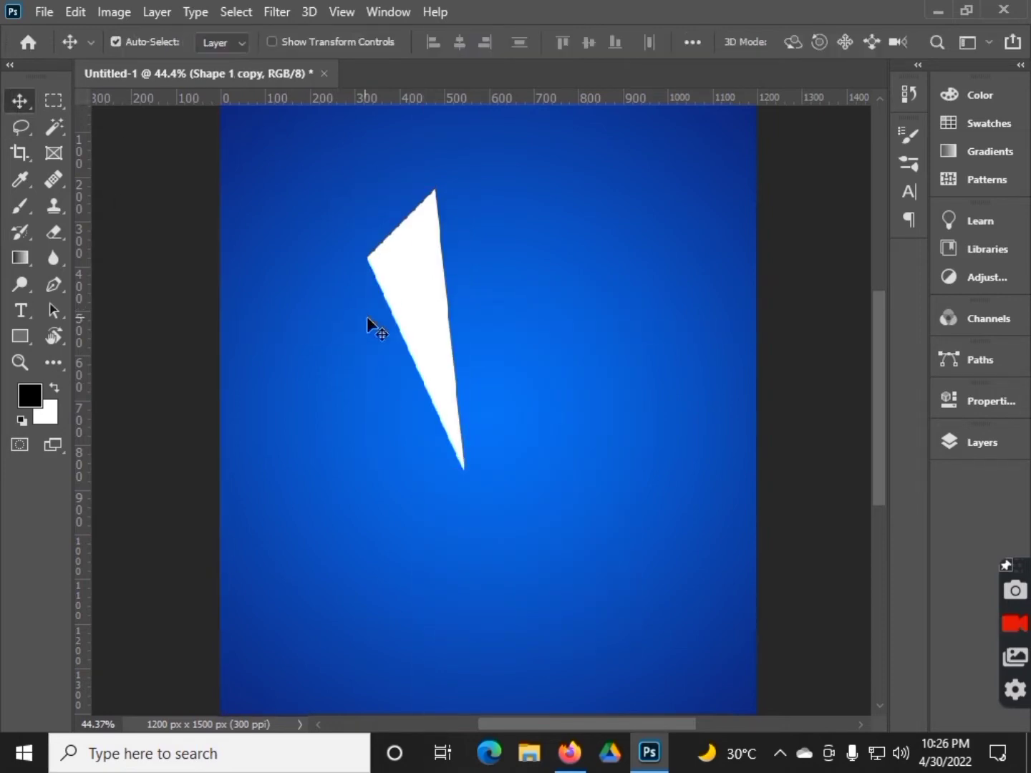
right_click(415, 291)
key(Escape)
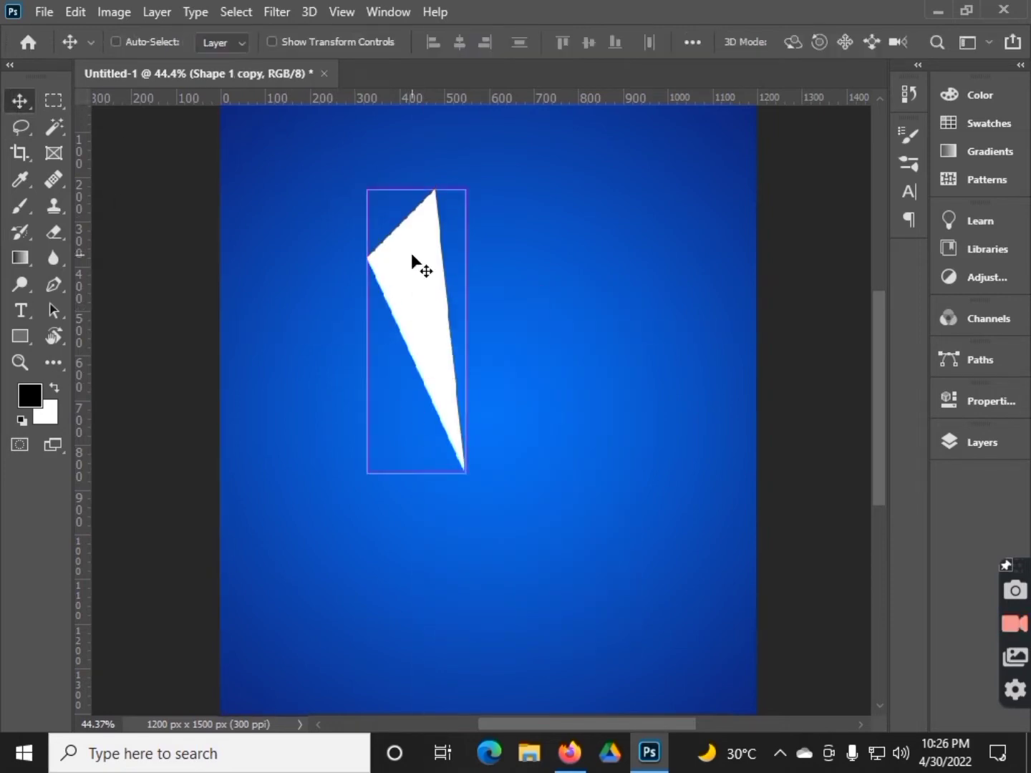
key(ctrl+t)
right_click(422, 292)
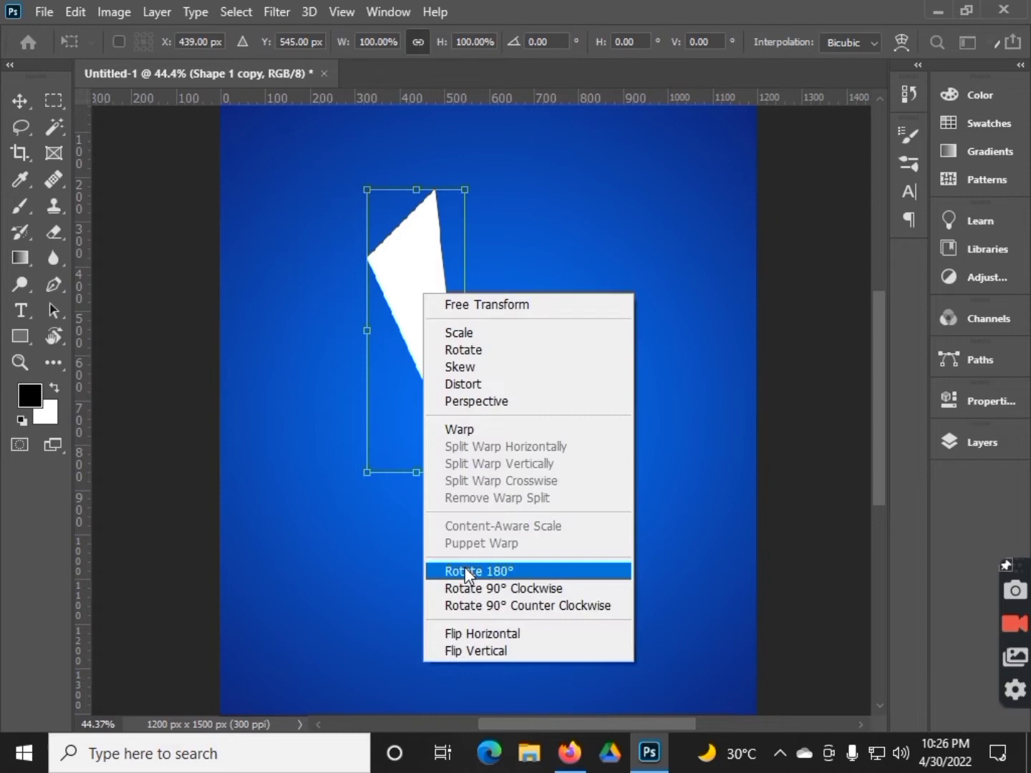
click(473, 634)
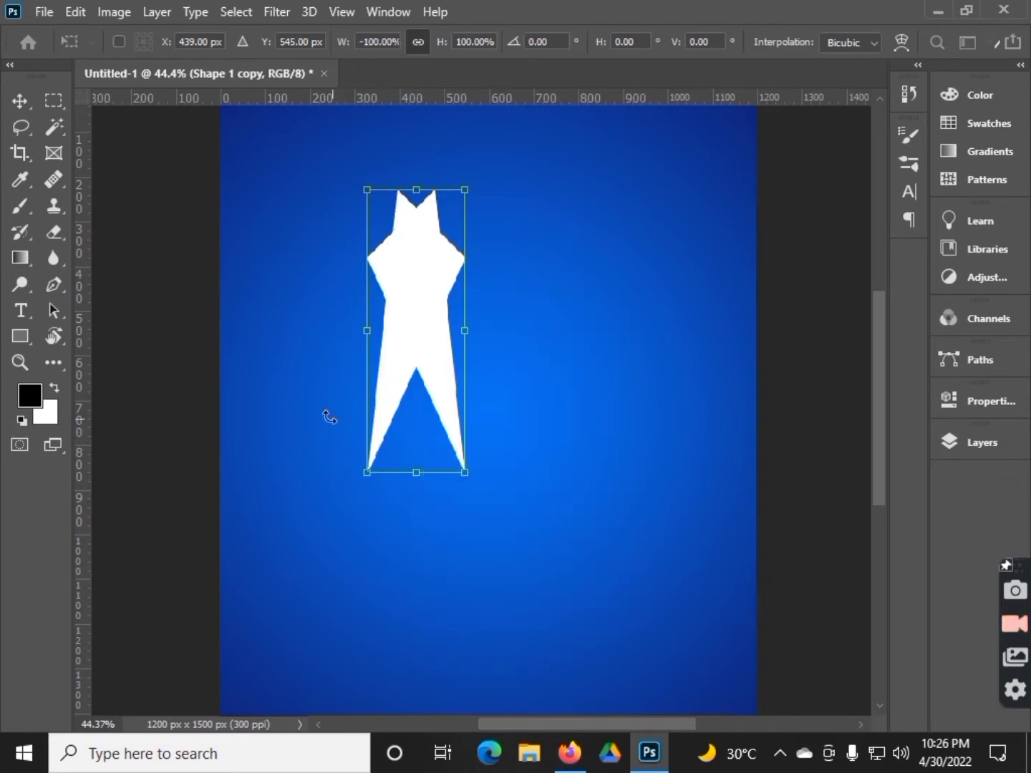
Scale the flipped copy to 82.48%, rotate it about 170° and place it beside the first shard.
drag(426, 295, 523, 289)
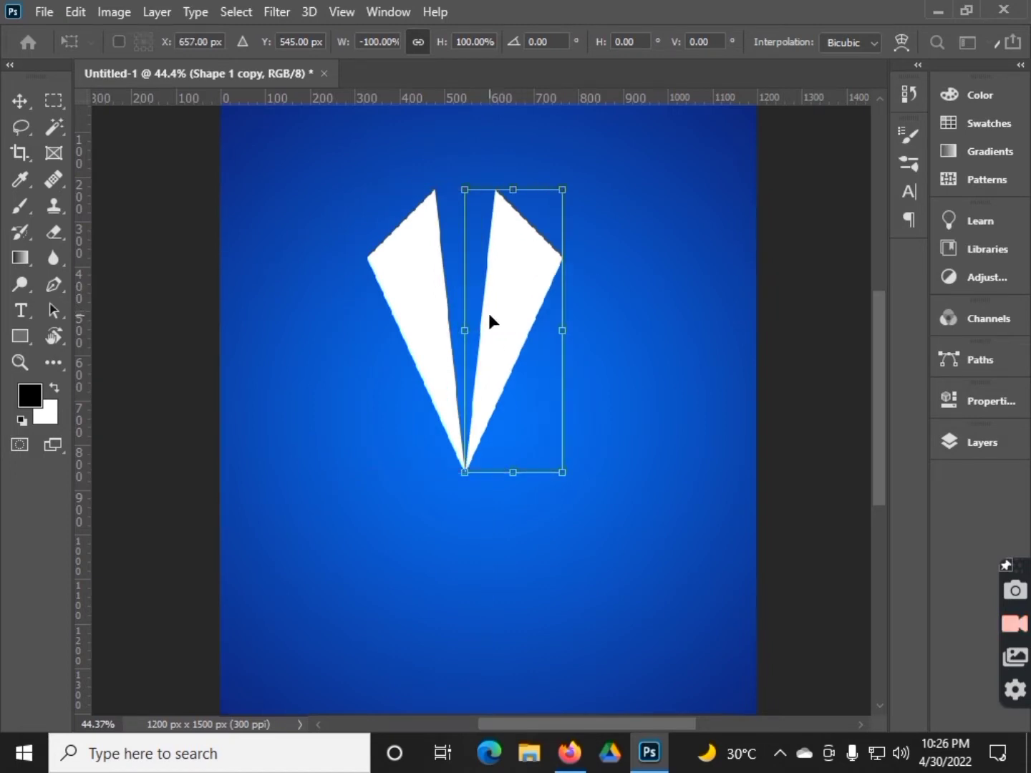
mouse_move(562, 206)
mouse_down()
mouse_move(501, 260)
mouse_move(507, 274)
mouse_up()
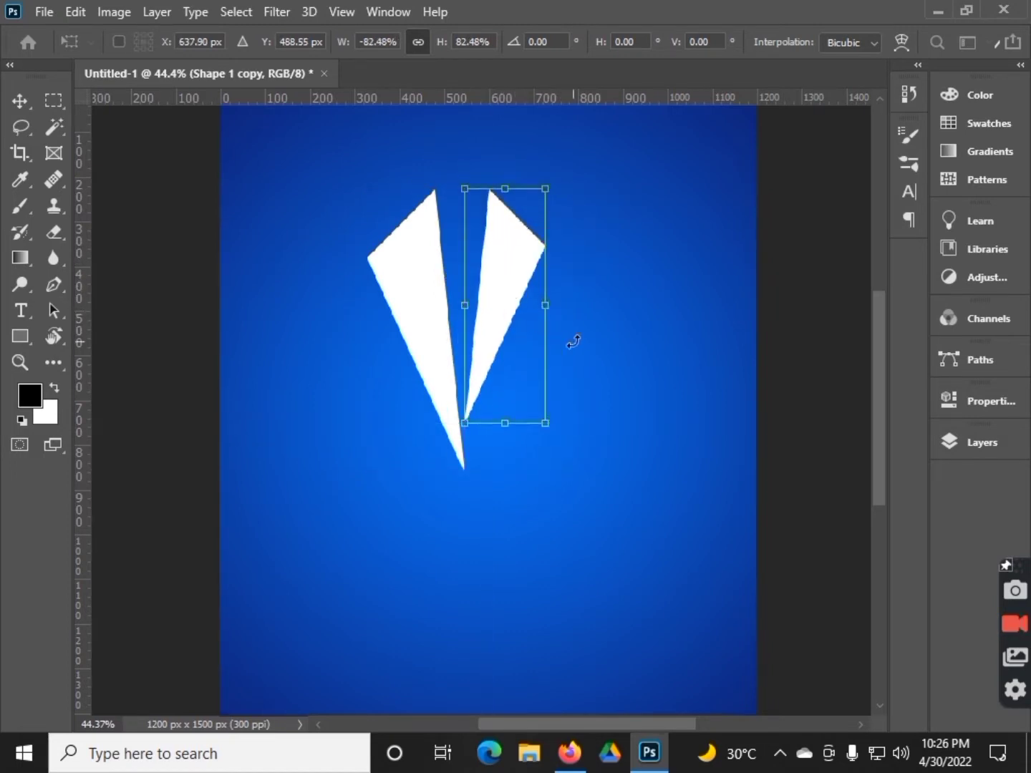
drag(570, 340, 600, 344)
drag(518, 368, 502, 349)
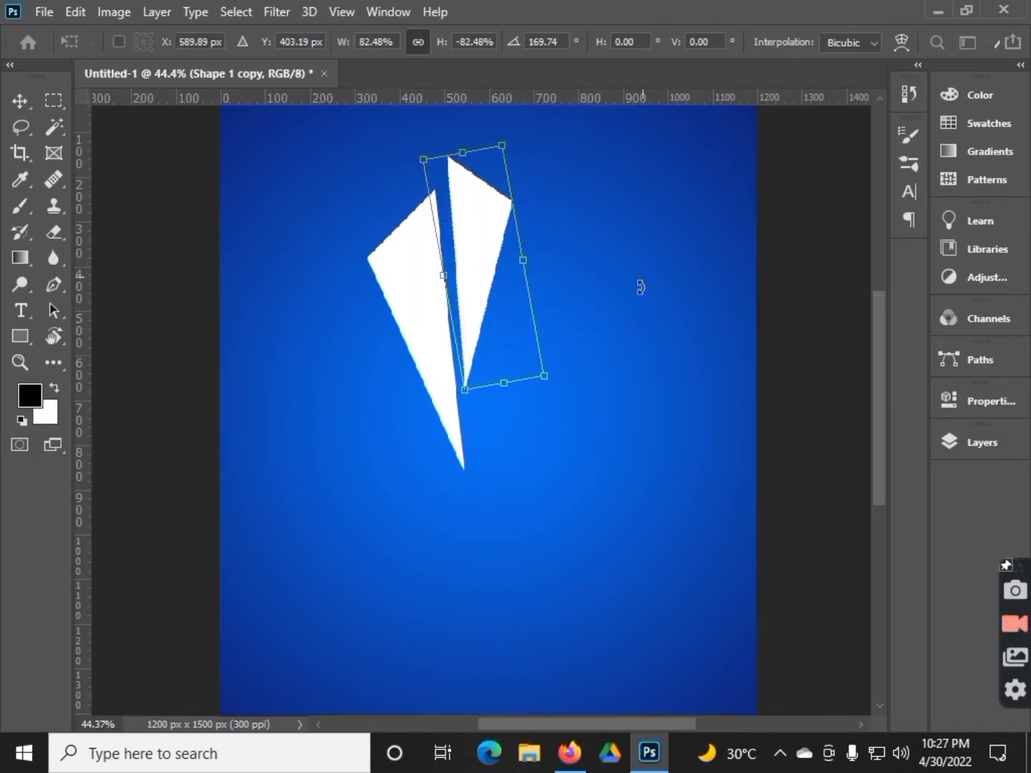
drag(639, 286, 640, 295)
drag(497, 290, 504, 291)
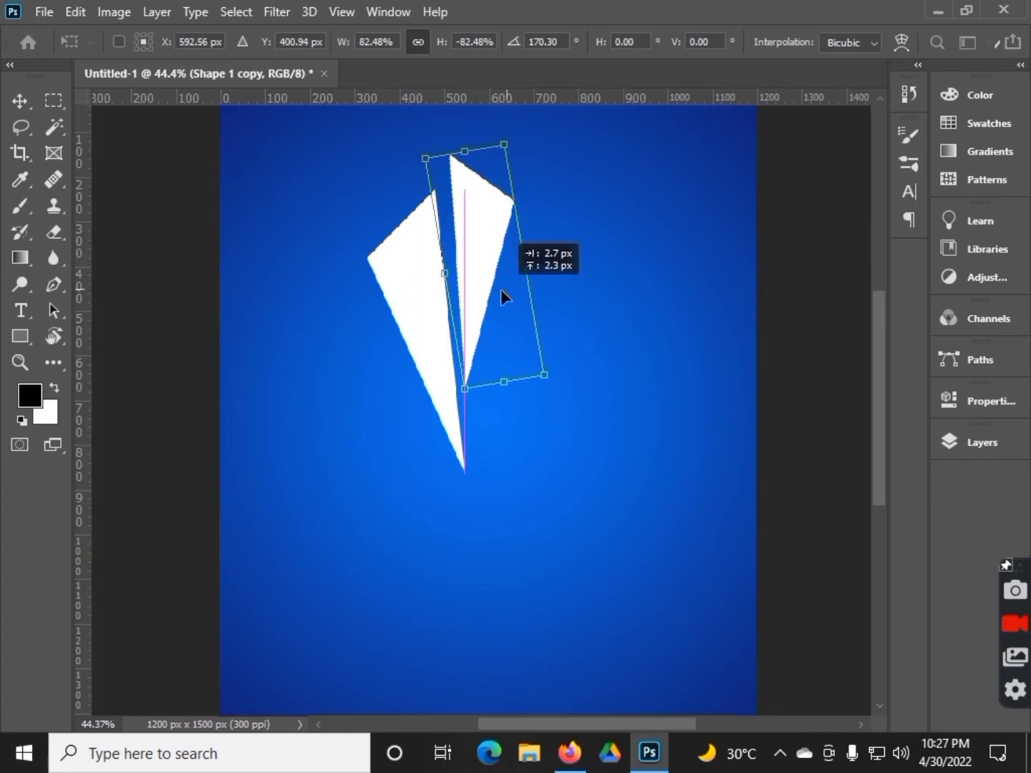
key(Return)
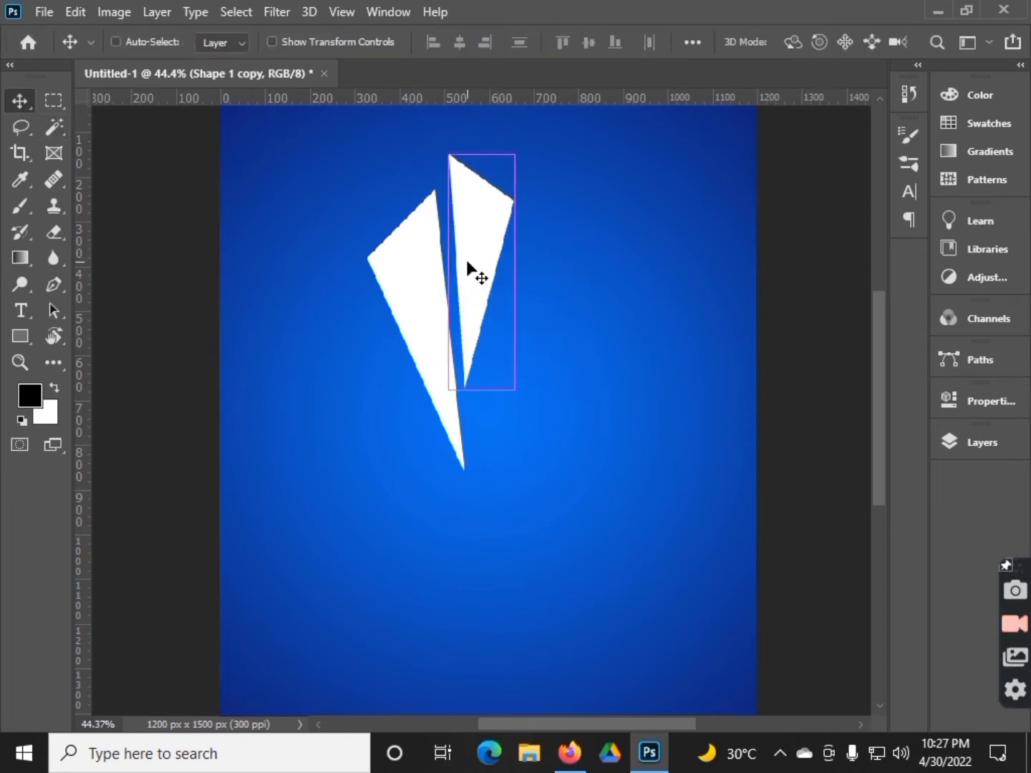
key(ctrl+t)
key(Return)
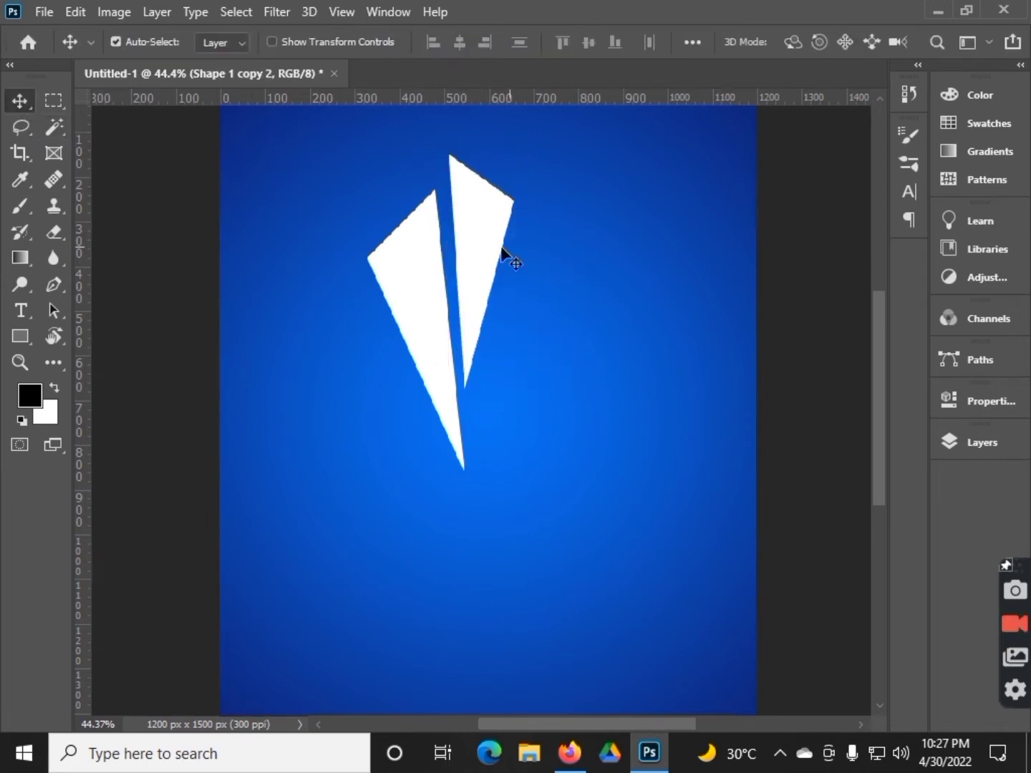
Duplicate the middle shard off to the right and flip the copy horizontally.
drag(500, 253, 551, 288)
key(ctrl+t)
right_click(543, 300)
click(601, 637)
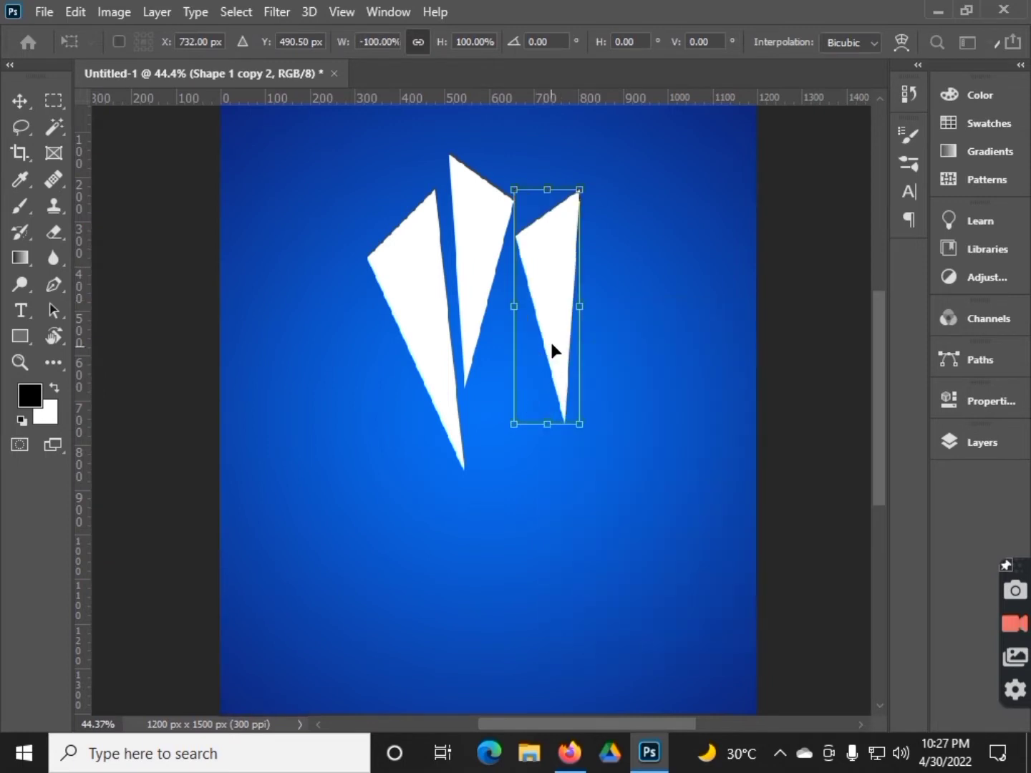
Rotate the third shard about -149°, scale it to 89.40% and fan it out rightward.
drag(594, 344, 630, 218)
drag(551, 315, 535, 294)
drag(615, 235, 644, 230)
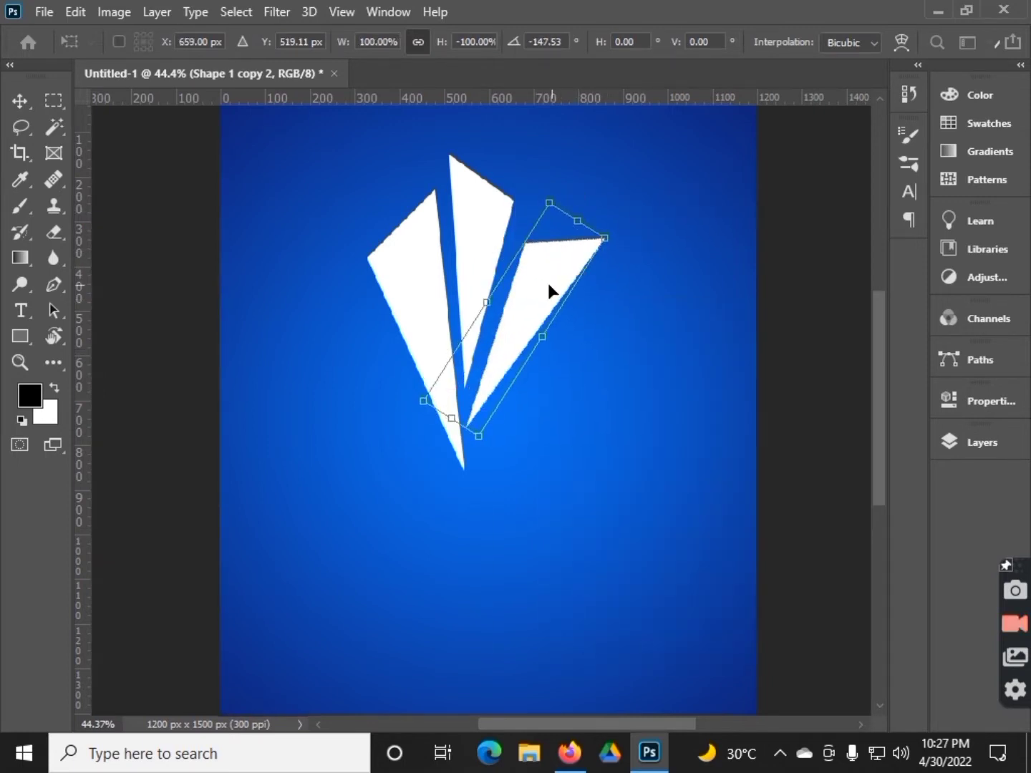
drag(548, 290, 552, 286)
drag(610, 229, 589, 242)
drag(509, 325, 504, 335)
drag(604, 295, 621, 266)
key(Right)
key(Right)
key(Right)
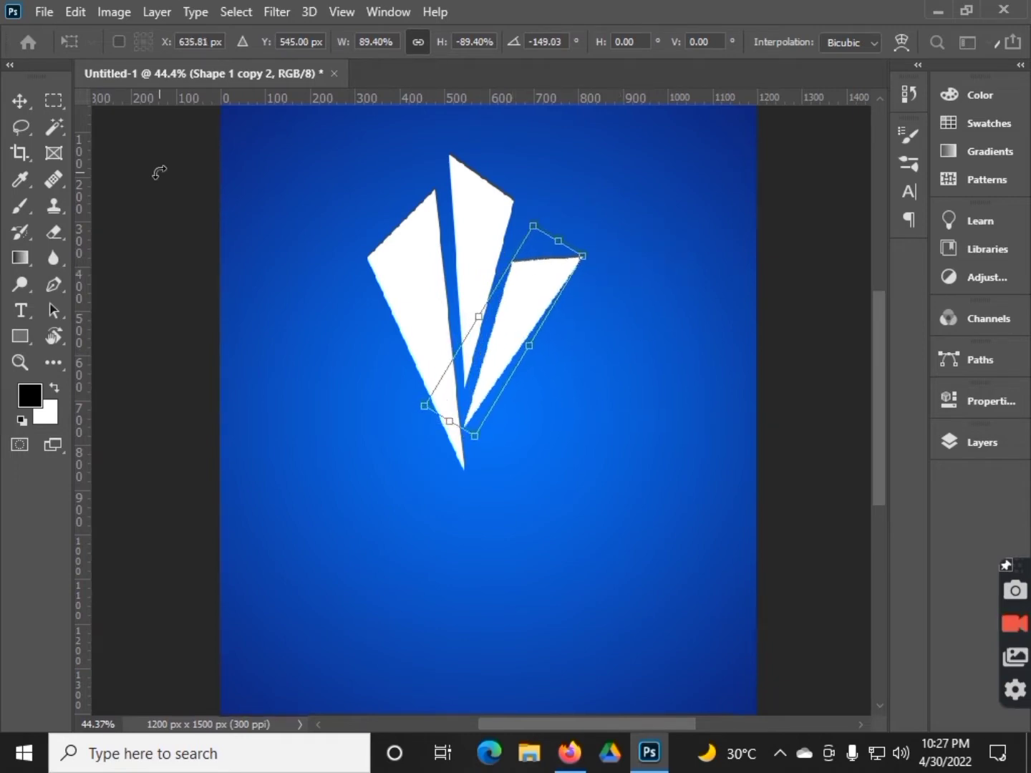
key(Right)
key(Right)
key(Right)
key(Return)
alt+scroll(533, 419, down, 3)
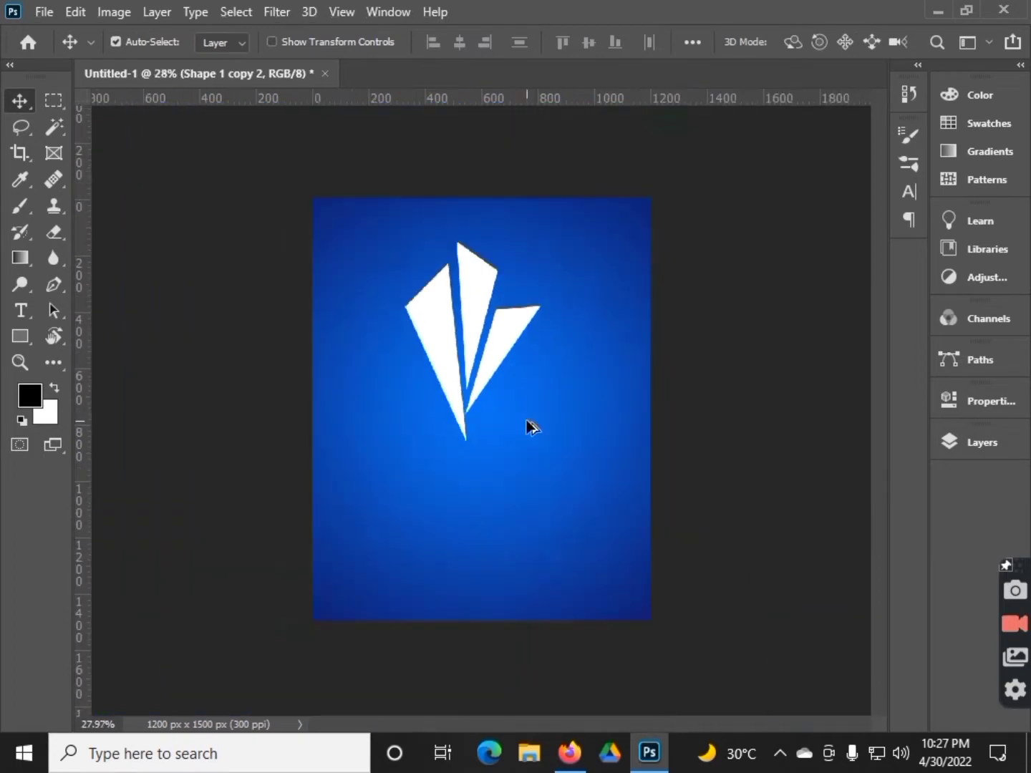
key(ctrl+0)
Enlarge the middle shard to about 111% and nudge it into position.
alt+scroll(452, 312, down, 1)
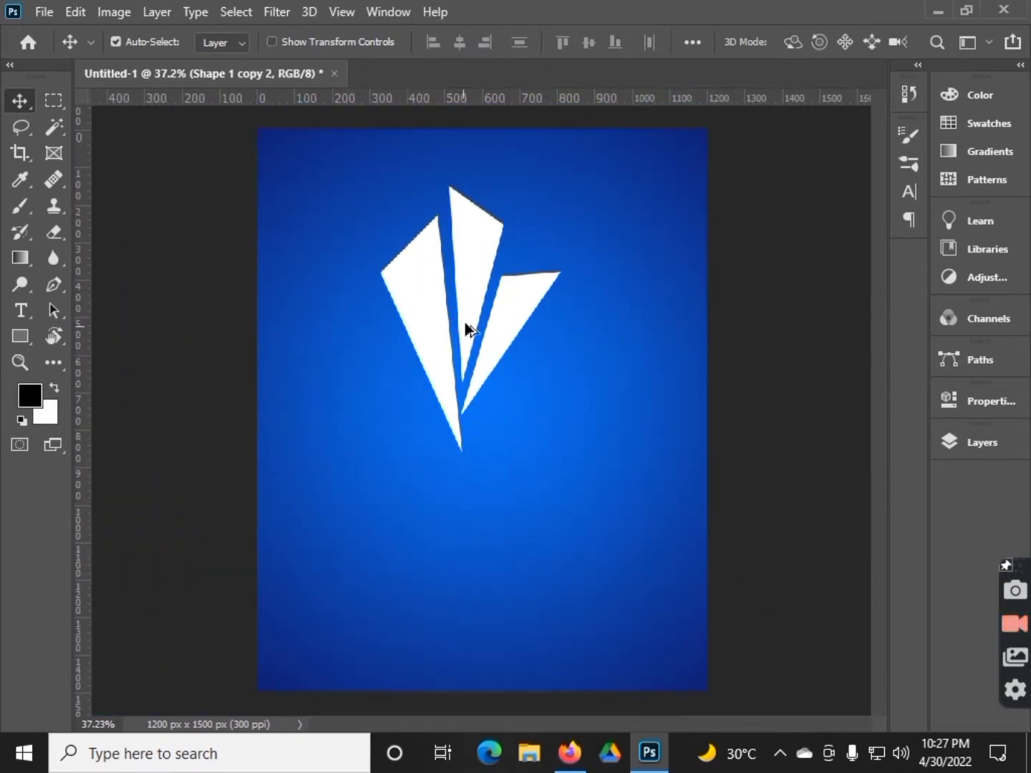
key(ctrl+t)
drag(504, 184, 509, 174)
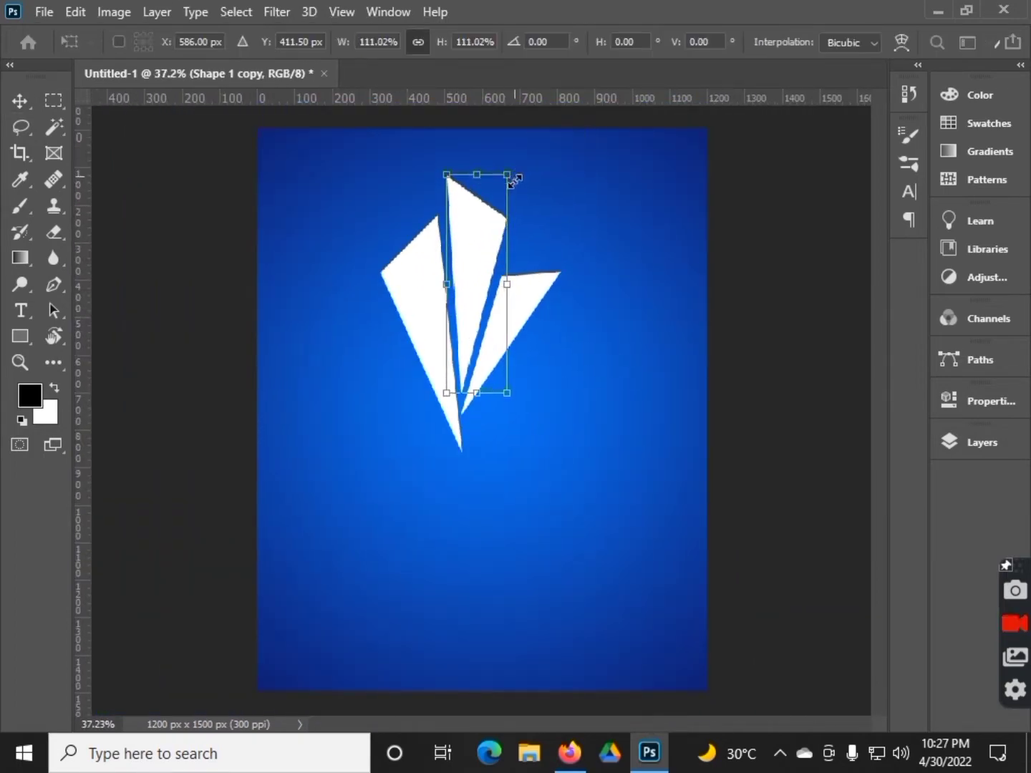
key(Return)
click(505, 328)
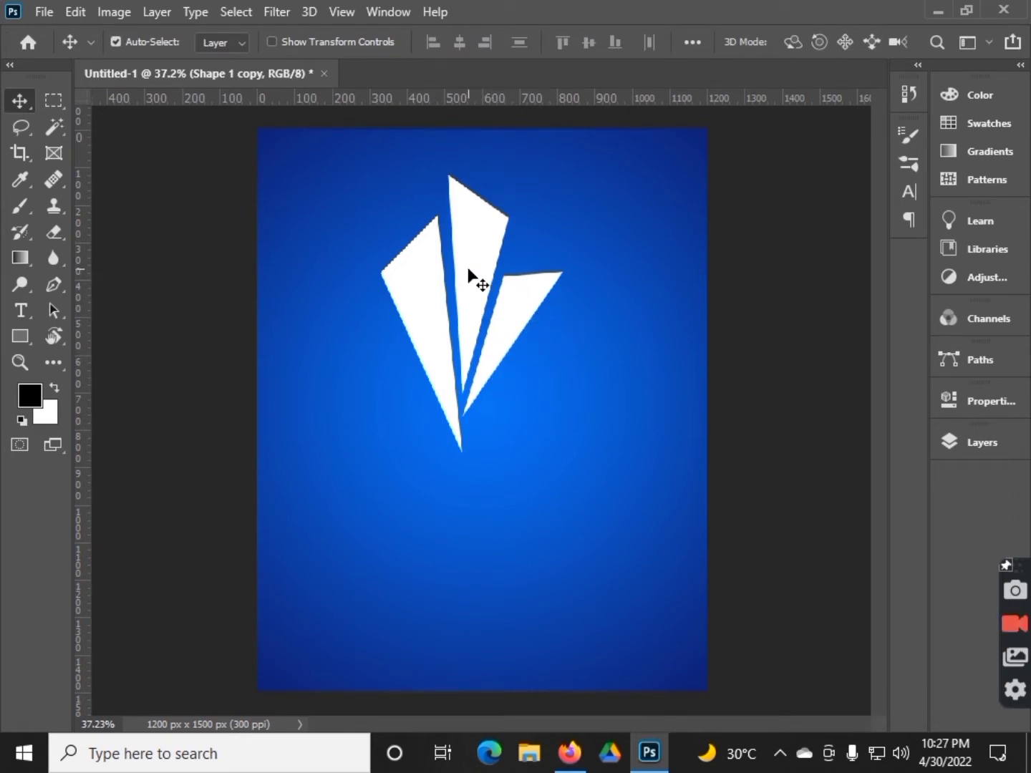
key(Left)
key(Left)
key(Left)
key(Right)
key(Right)
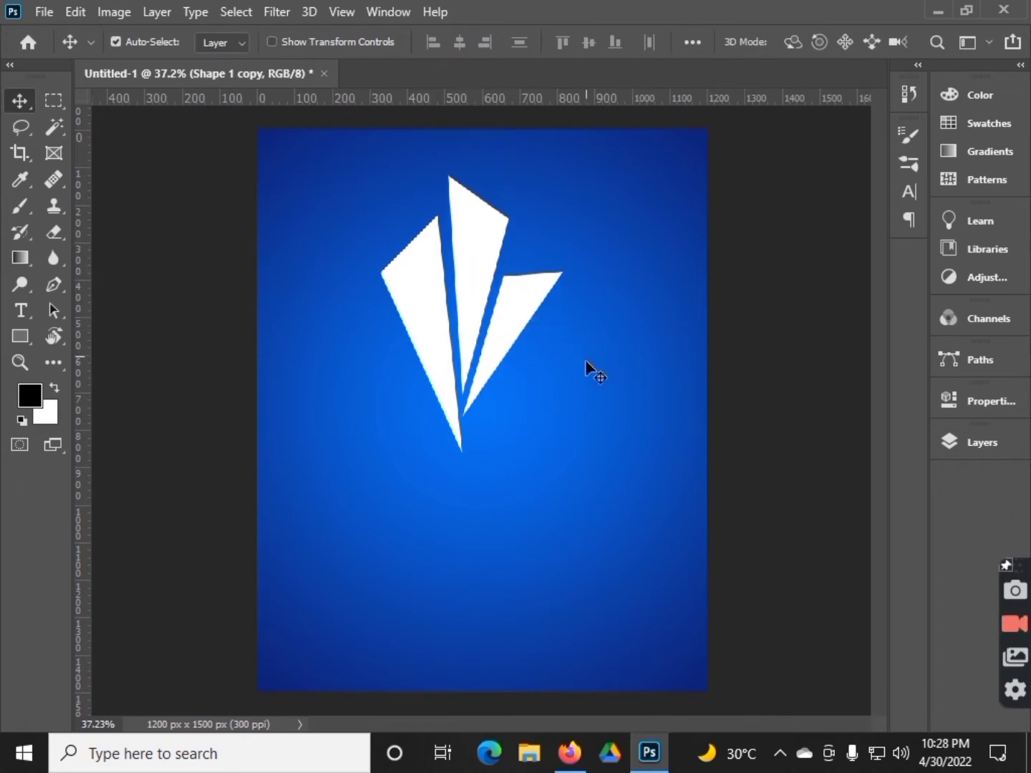
key(Left)
scroll(565, 342, down, 1)
scroll(564, 358, up, 1)
scroll(521, 389, down, 1)
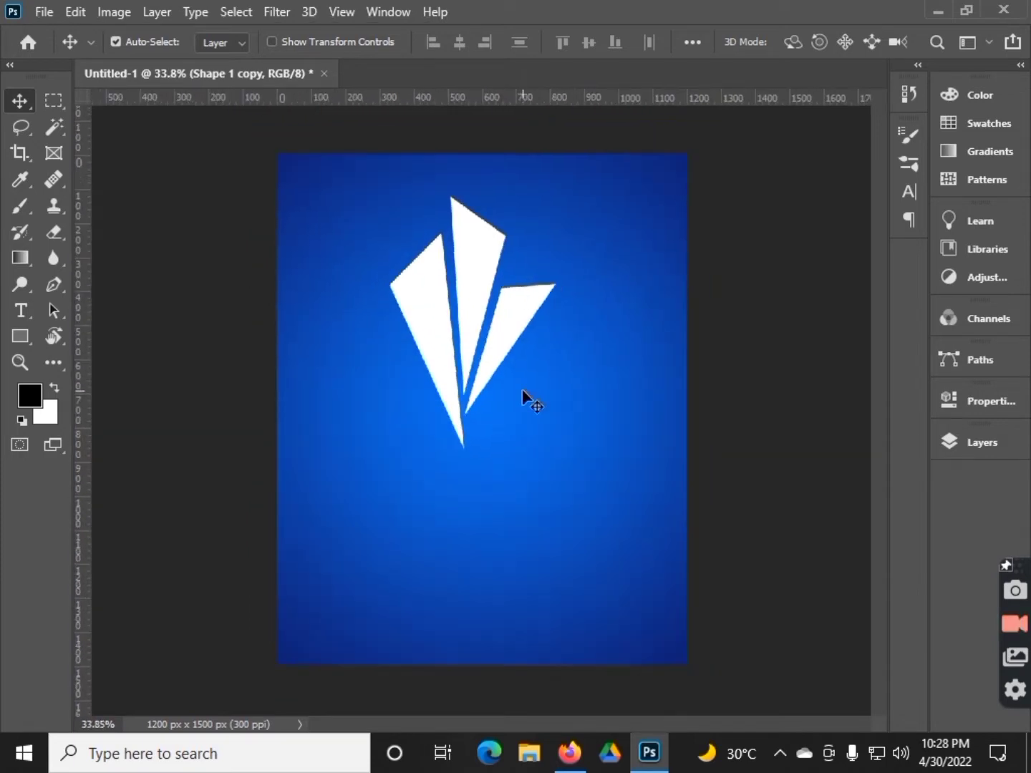
scroll(522, 389, up, 1)
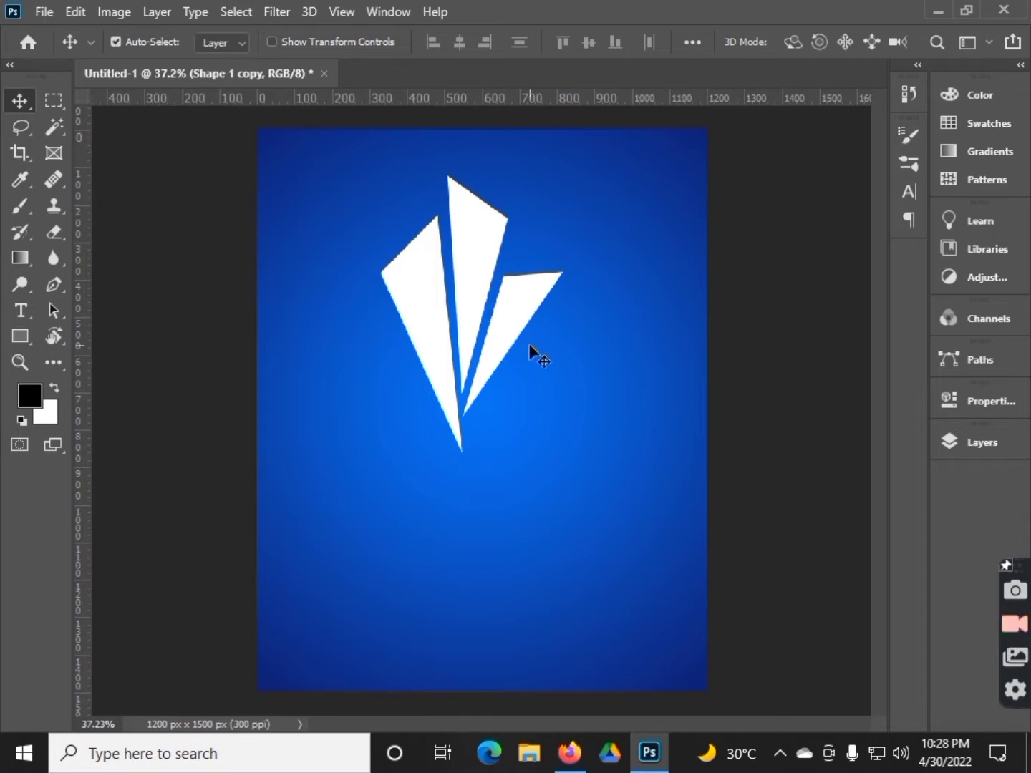
Tilt the middle shard -1.5° and the right shard -1°, nudging the right one left.
key(ctrl+t)
drag(564, 189, 565, 182)
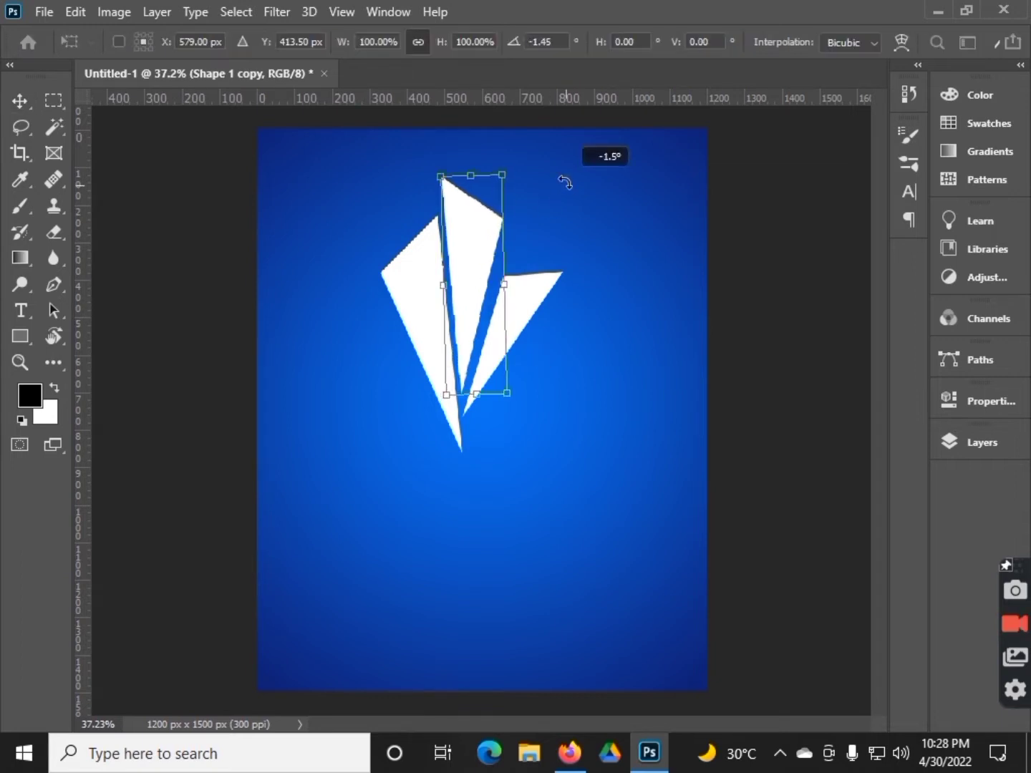
key(Return)
click(516, 305)
key(shift+Left)
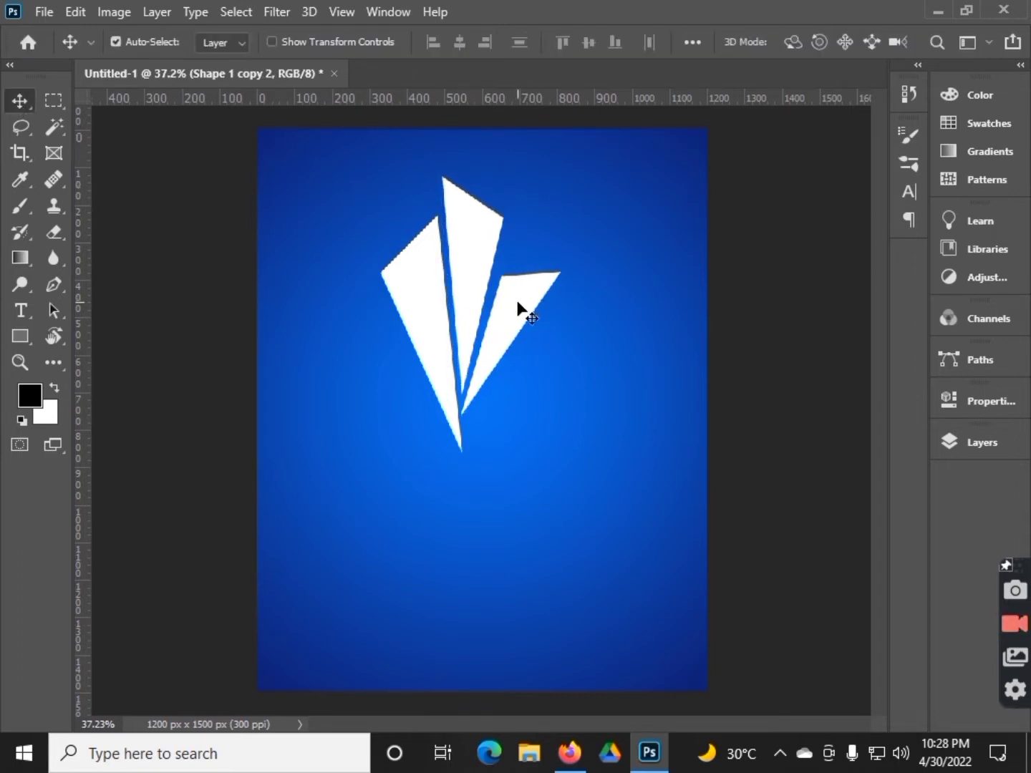
key(ctrl+t)
drag(594, 258, 592, 255)
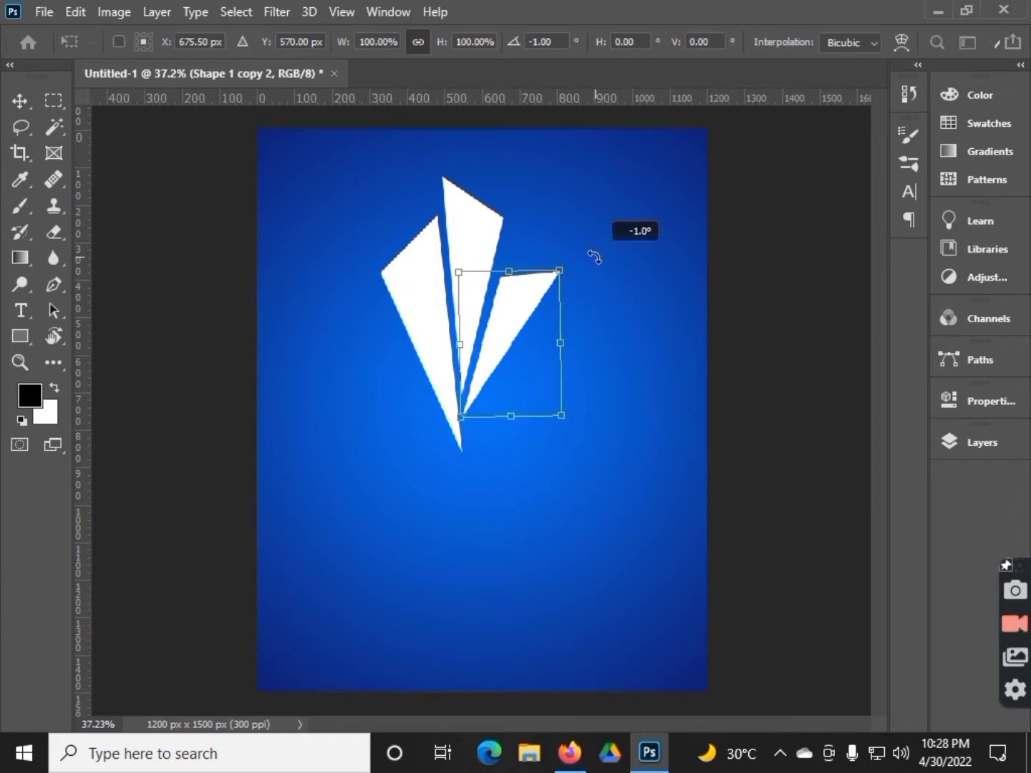
key(Return)
Reselect the middle shard and browse the File menu without choosing a command.
click(480, 310)
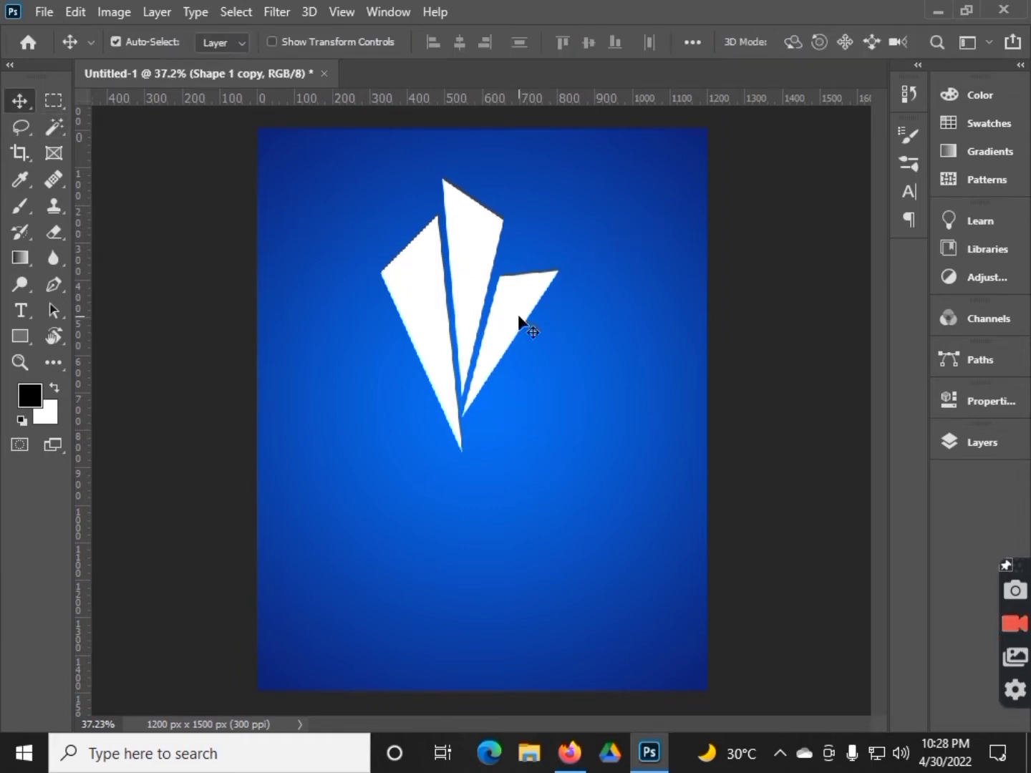
scroll(527, 349, up, 2)
scroll(510, 361, down, 1)
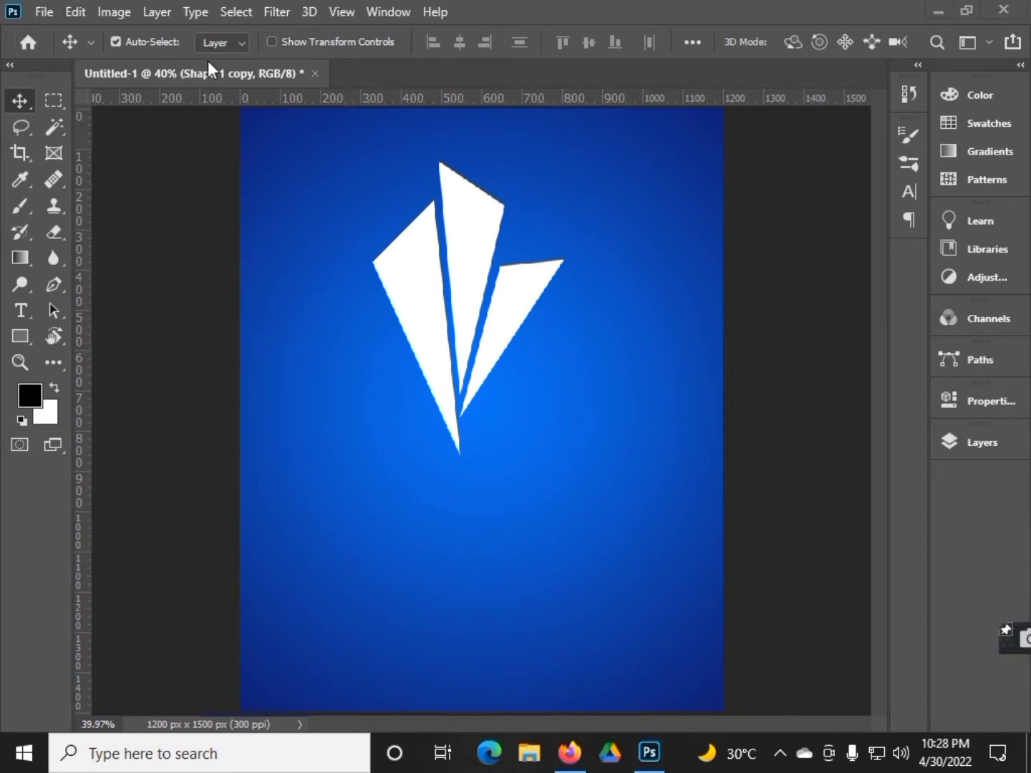
scroll(313, 288, down, 1)
scroll(92, 184, up, 1)
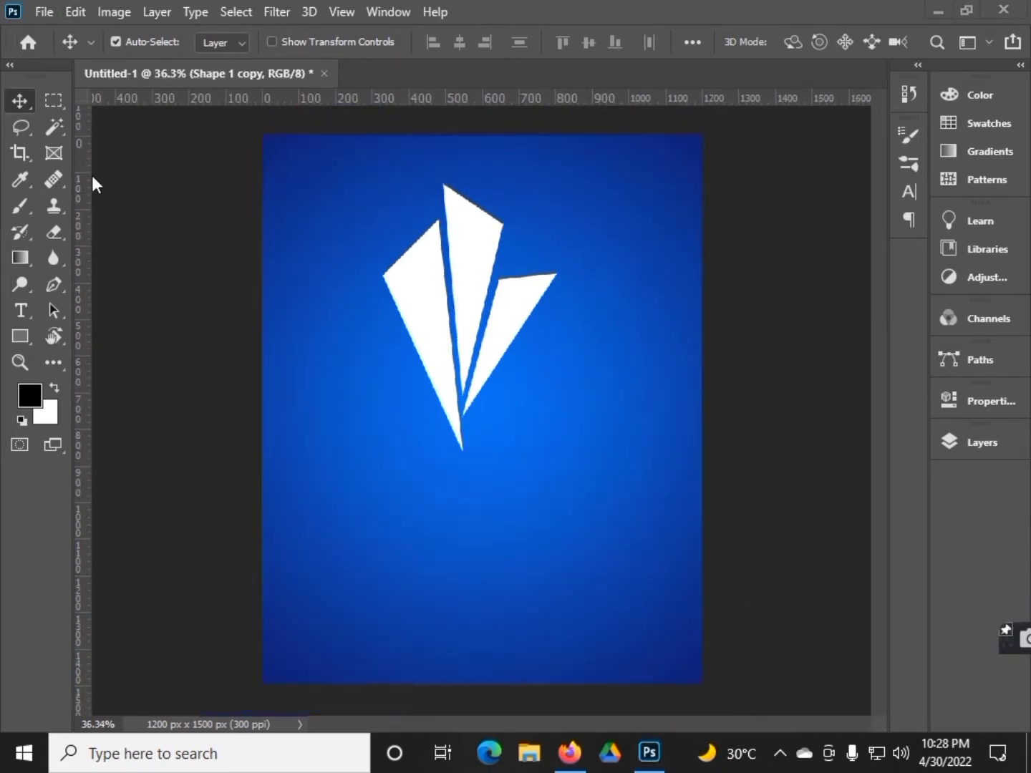
click(44, 13)
click(347, 270)
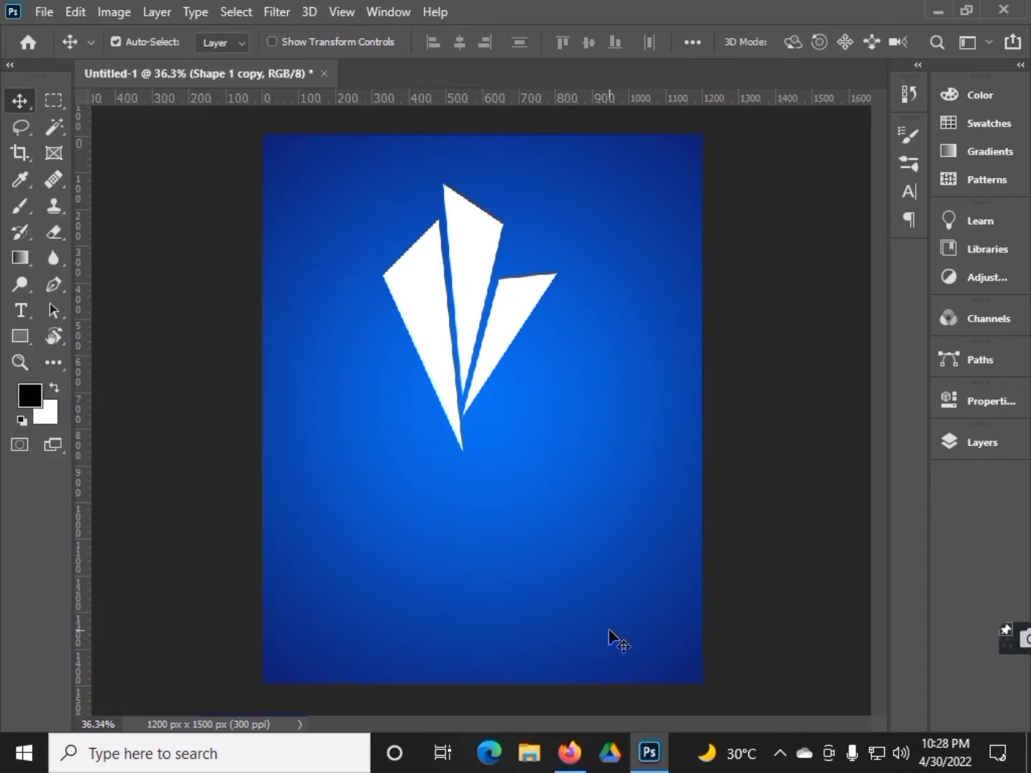
Open the player render PNG from Downloads and drag it into the poster.
click(44, 13)
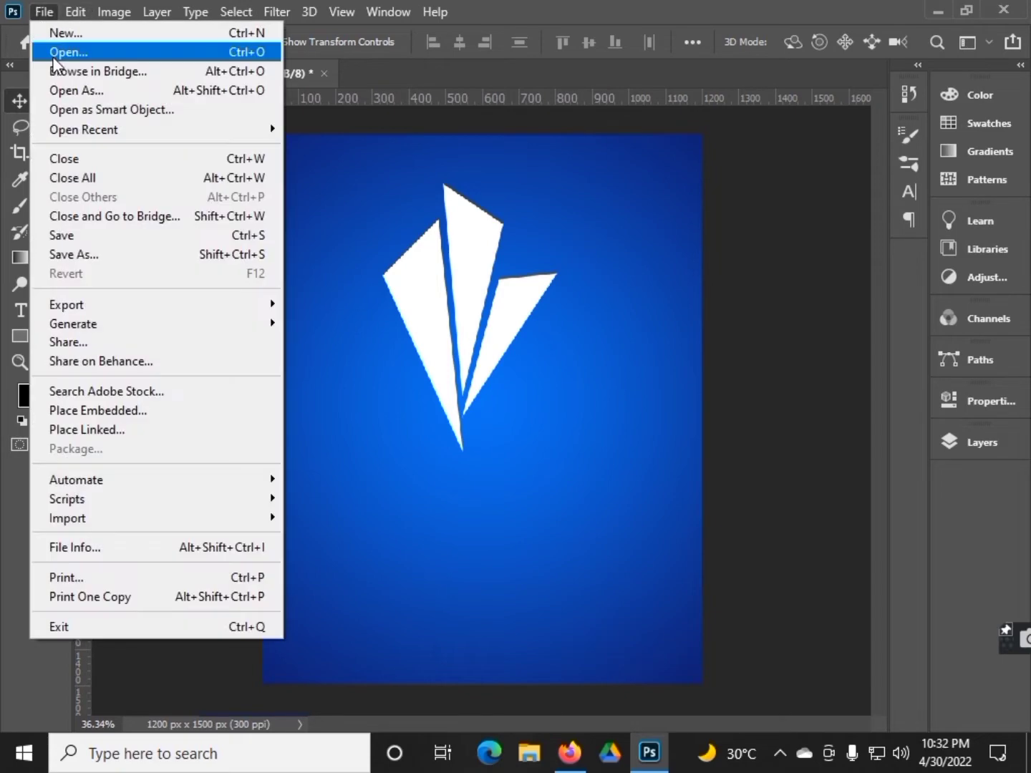
click(55, 50)
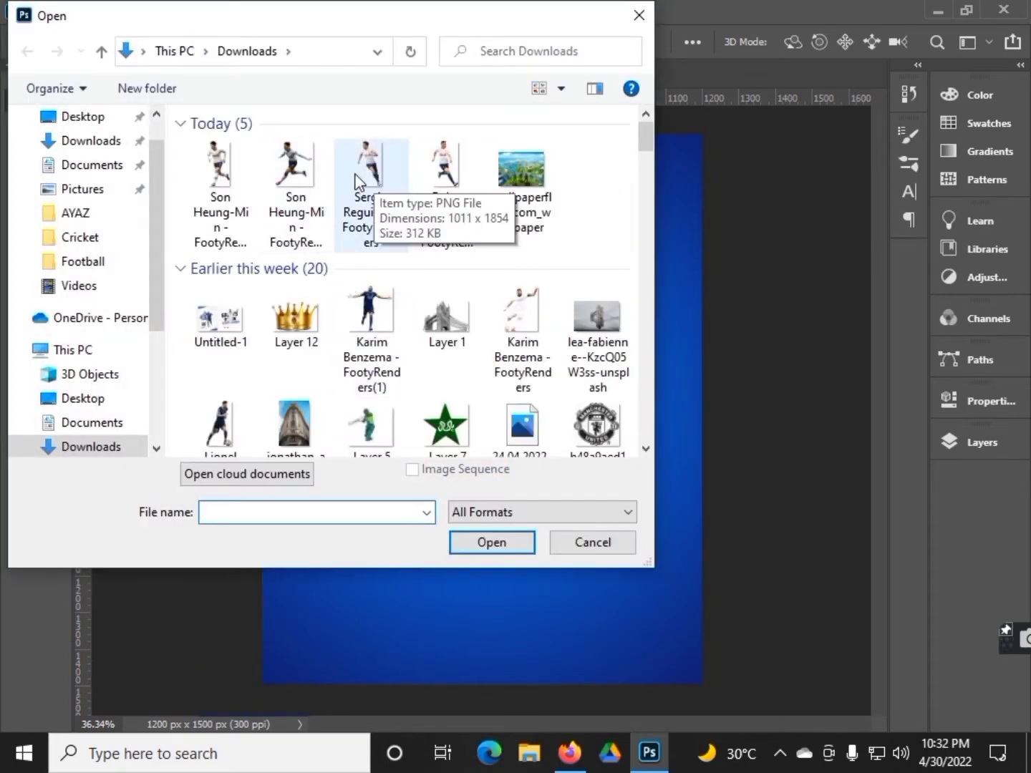
click(356, 190)
click(492, 542)
mouse_move(441, 357)
mouse_down()
mouse_move(274, 94)
mouse_move(458, 349)
mouse_move(437, 350)
mouse_up()
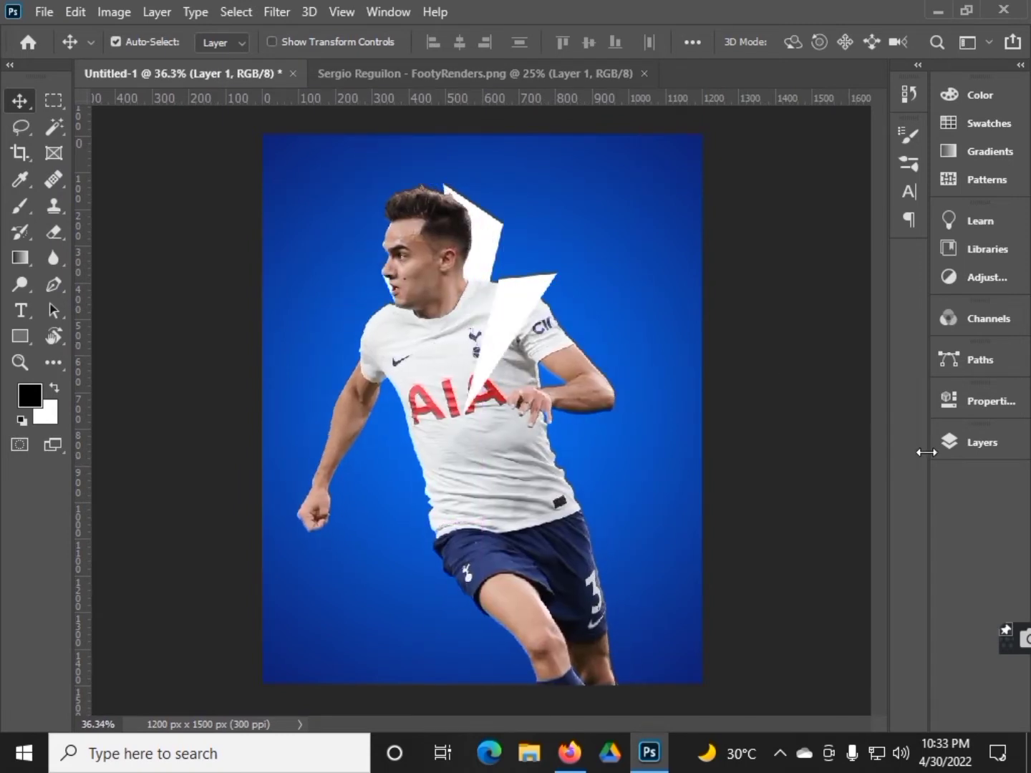
Move the player layer above the shards and scale it to about 45.55%.
click(983, 442)
mouse_move(770, 268)
mouse_down()
mouse_move(781, 356)
mouse_move(776, 208)
mouse_up()
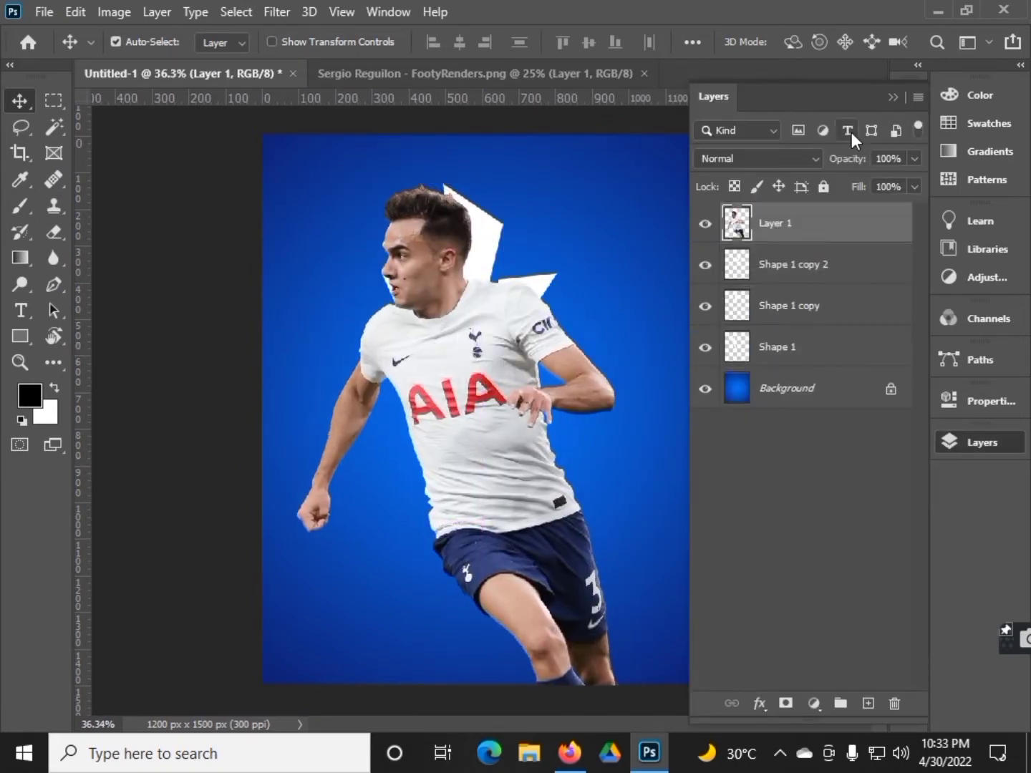
click(892, 98)
key(ctrl+t)
mouse_move(647, 206)
mouse_down()
mouse_move(604, 244)
mouse_move(590, 237)
mouse_move(570, 295)
mouse_move(537, 580)
mouse_up()
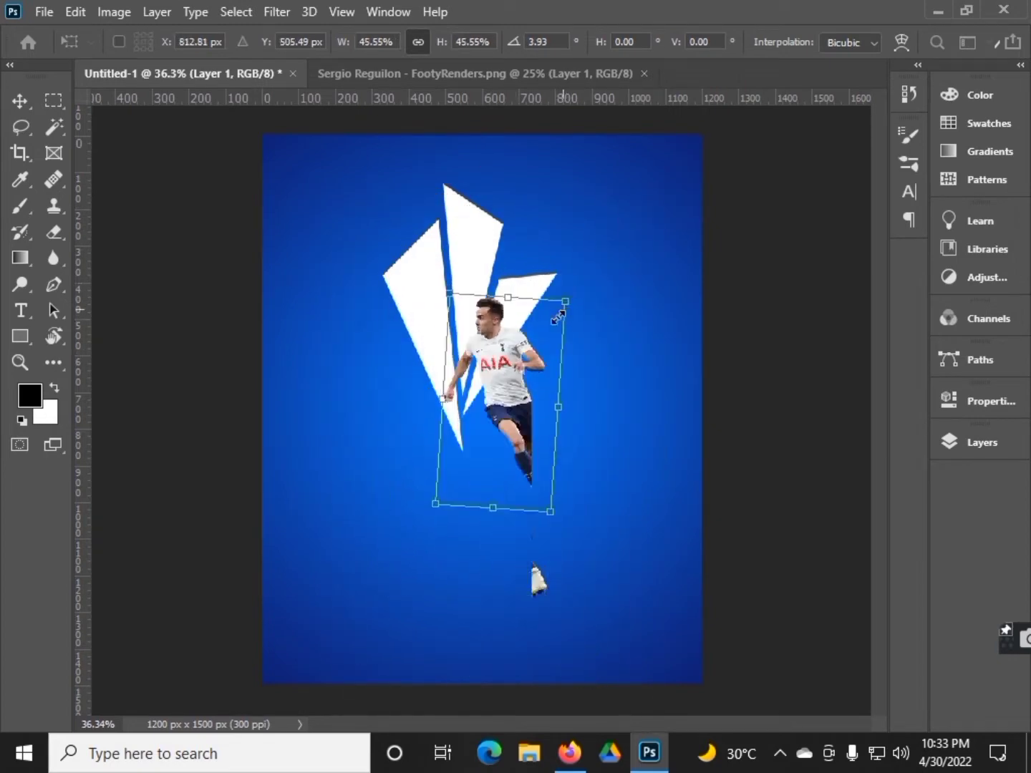
Undo the player's tilt and shrink him slightly to about 39%.
key(ctrl+z)
key(ctrl+z)
mouse_move(559, 293)
mouse_down()
mouse_move(547, 307)
mouse_move(559, 339)
mouse_up()
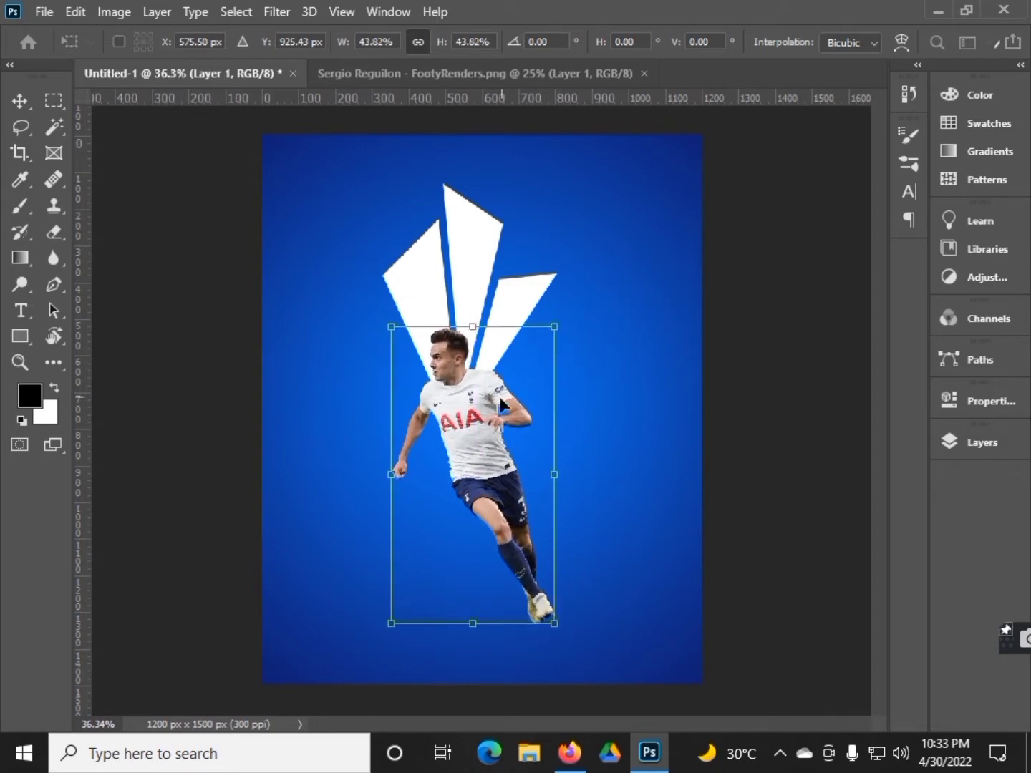
drag(559, 339, 546, 341)
key(Return)
Enlarge the three white shard layers to about 122% and reposition them behind the player.
click(963, 438)
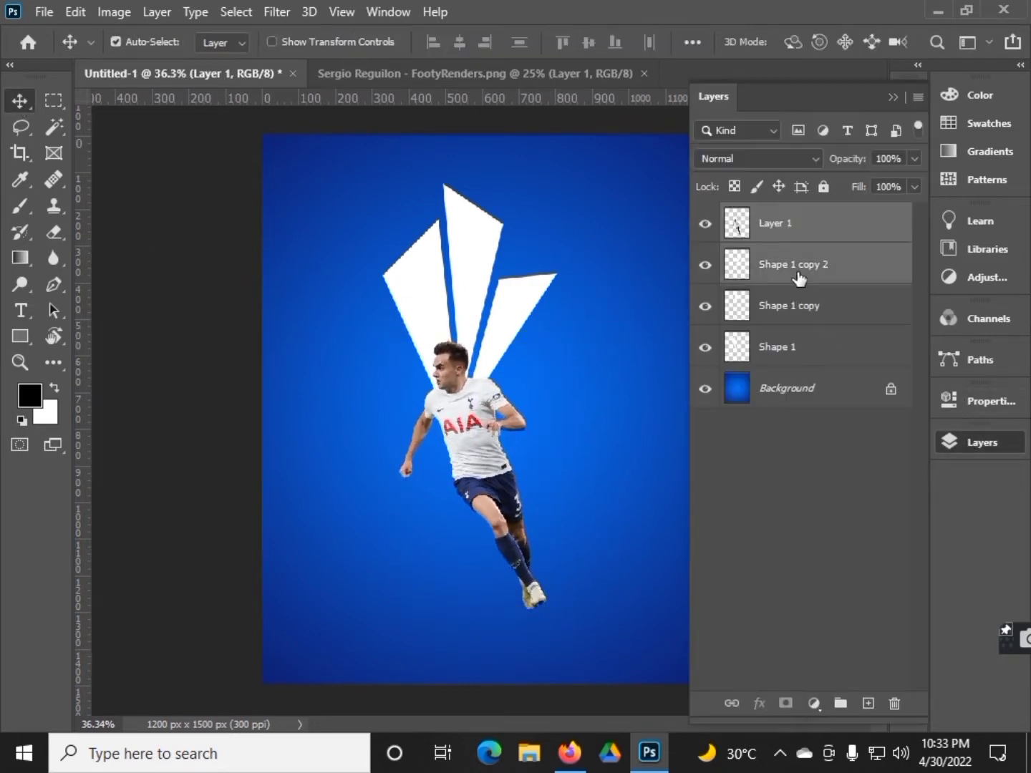
shift+click(788, 345)
shift+click(810, 265)
key(ctrl+t)
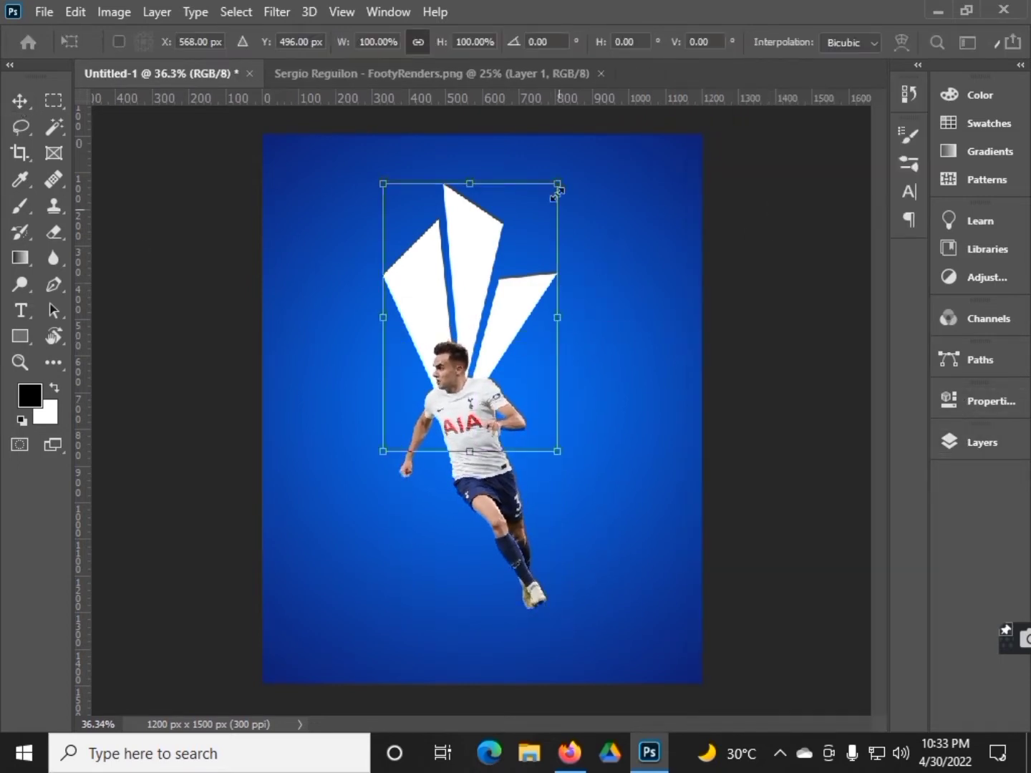
mouse_move(557, 184)
mouse_down()
mouse_move(594, 204)
mouse_move(590, 174)
mouse_up()
drag(564, 271, 586, 169)
key(Return)
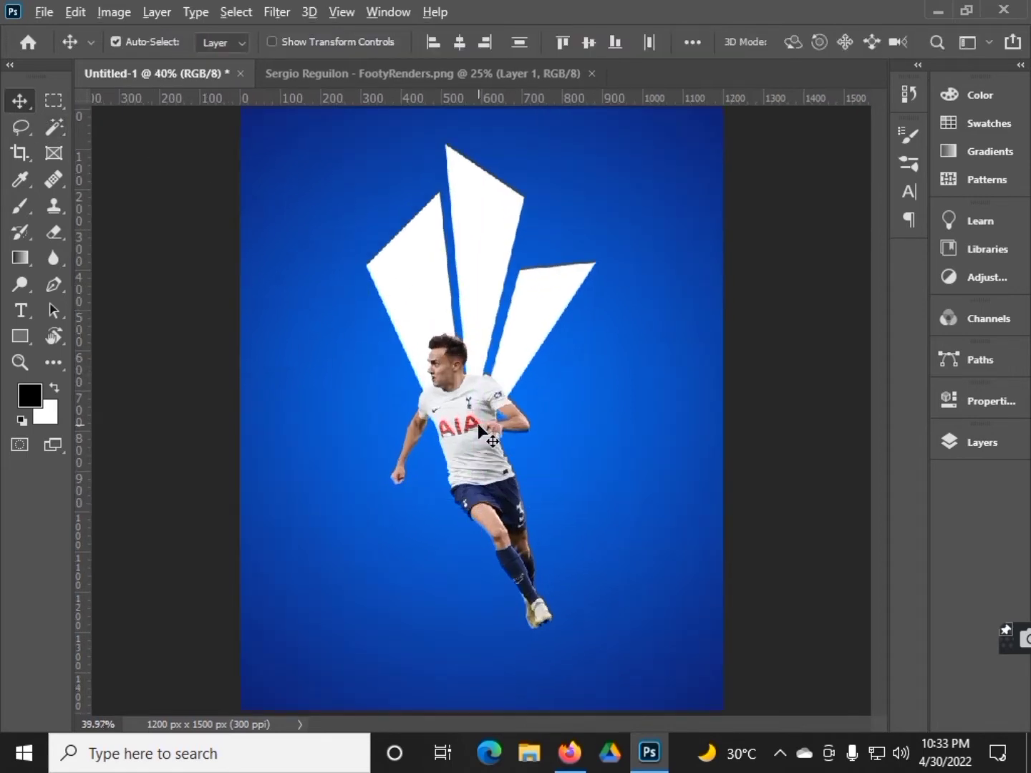
Scale the player to 102% and recentre him over the shards, nudging the middle shard right.
drag(473, 431, 478, 431)
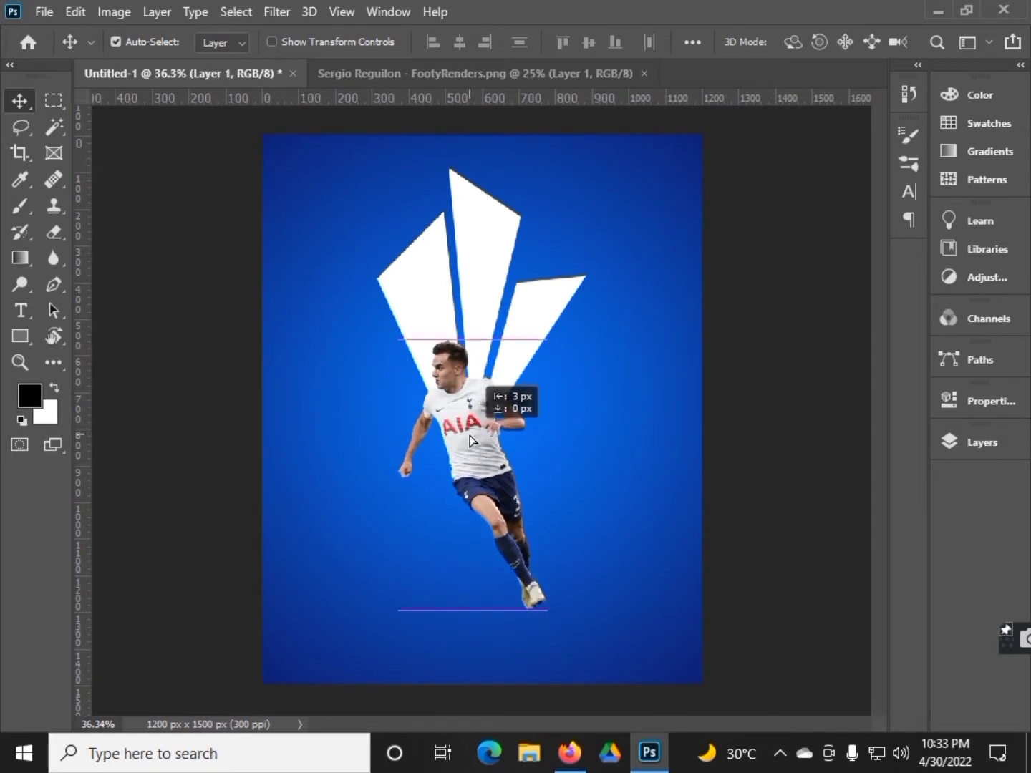
key(ctrl+t)
mouse_move(608, 341)
mouse_down()
mouse_move(639, 321)
mouse_move(649, 334)
mouse_up()
key(Escape)
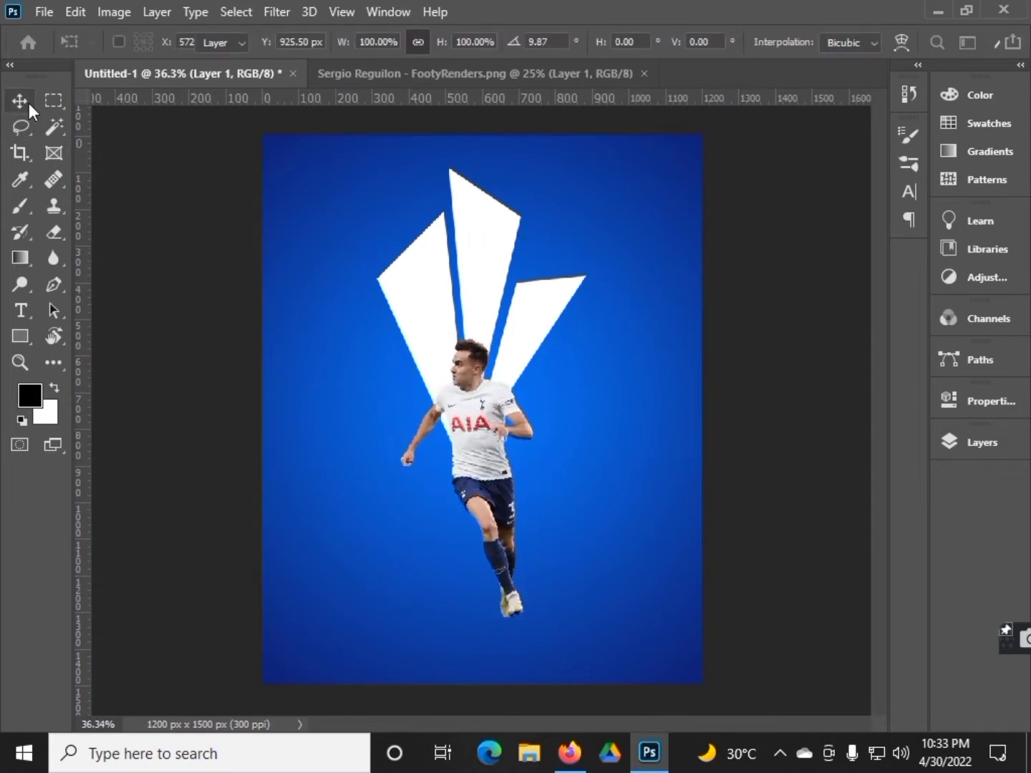
key(ctrl+t)
mouse_move(533, 338)
mouse_down()
mouse_move(542, 333)
mouse_move(501, 341)
mouse_up()
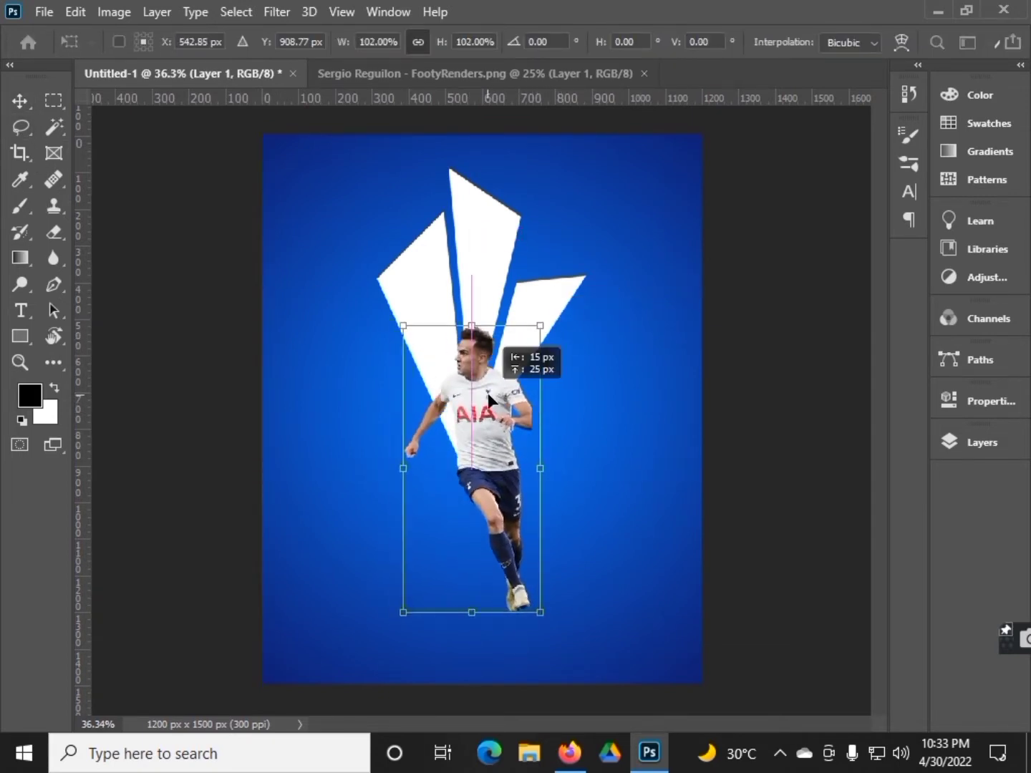
key(Return)
click(471, 272)
drag(471, 272, 472, 272)
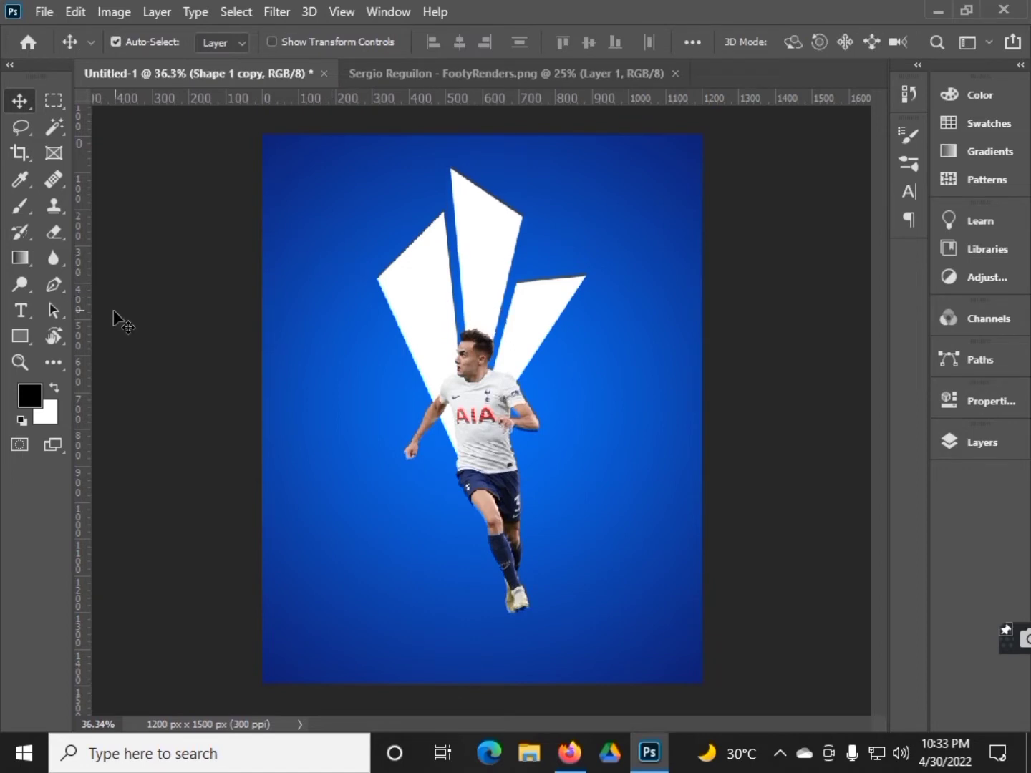
drag(486, 530, 492, 518)
Use a soft 146-size brush to shade a dark shadow under the player's feet.
scroll(501, 509, up, 2)
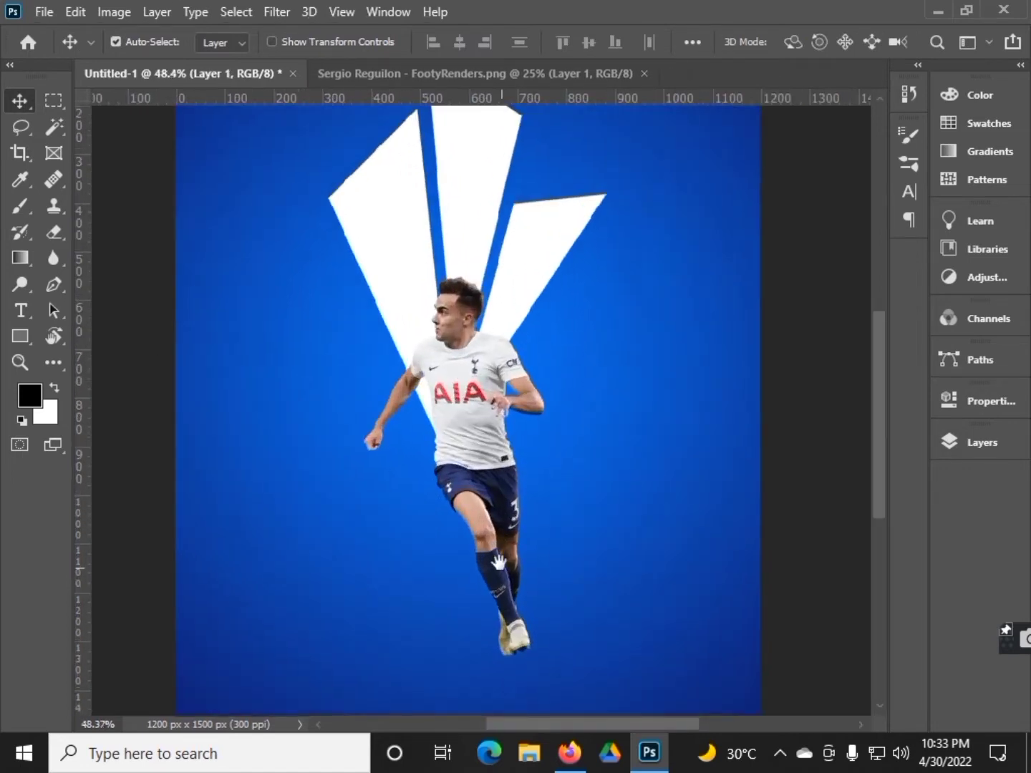
scroll(541, 486, up, 2)
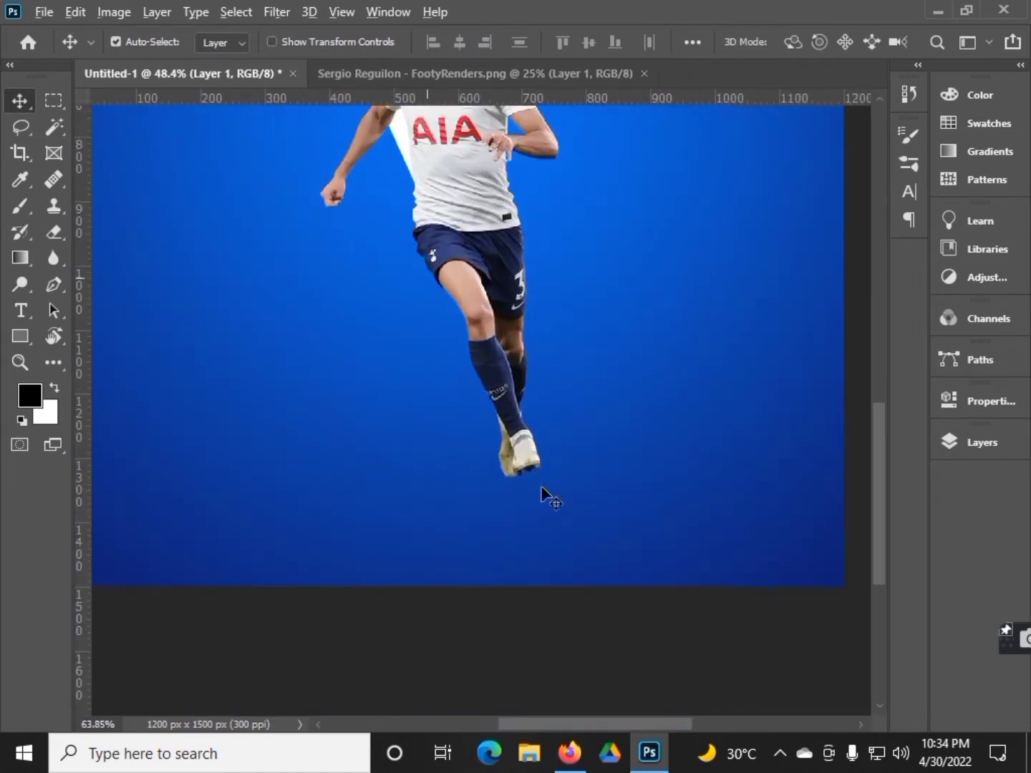
click(21, 205)
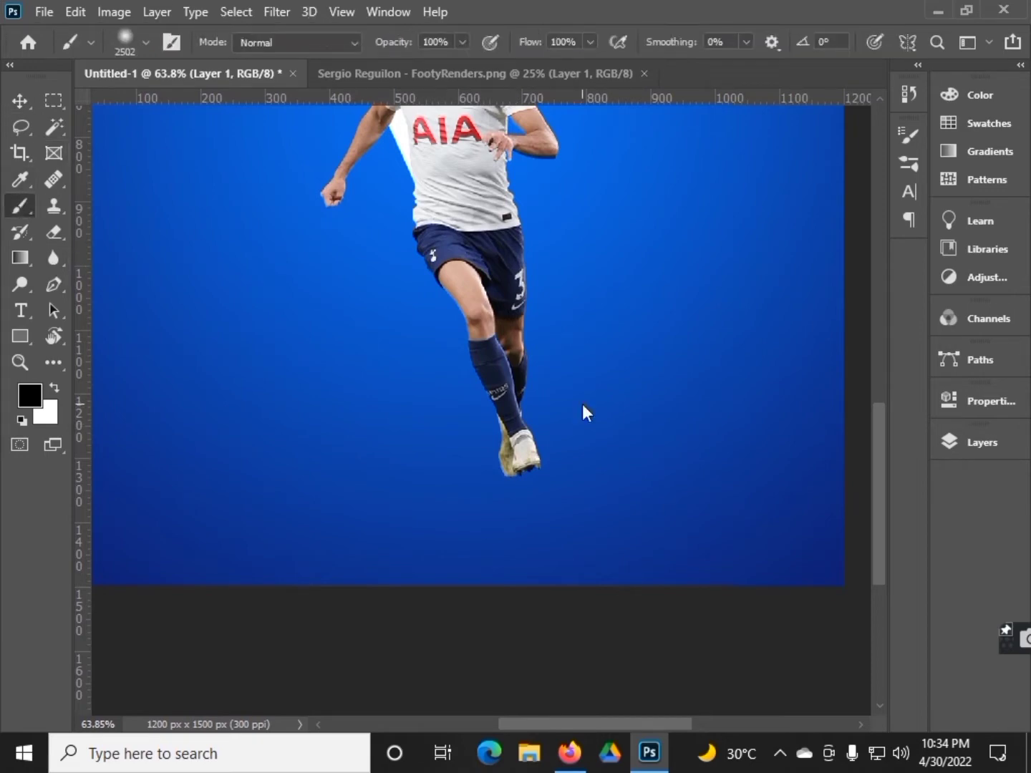
drag(585, 413, 458, 390)
drag(552, 490, 533, 489)
click(145, 41)
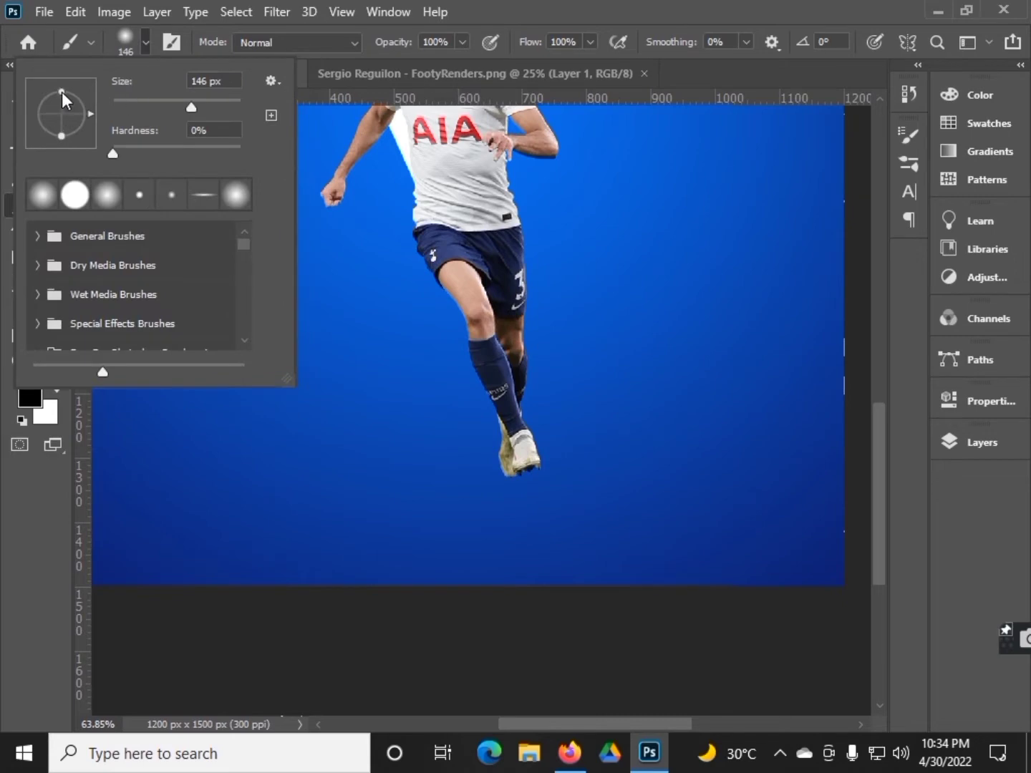
key(Escape)
scroll(538, 573, down, 5)
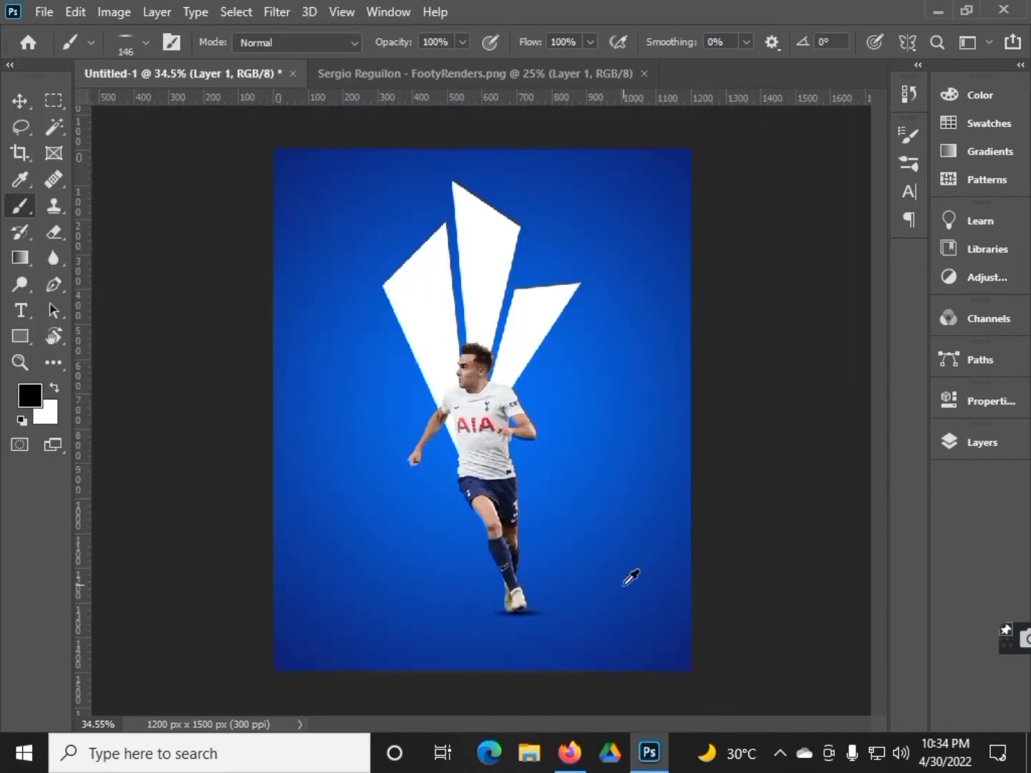
scroll(573, 577, up, 1)
scroll(429, 501, down, 1)
scroll(358, 404, up, 1)
key(v)
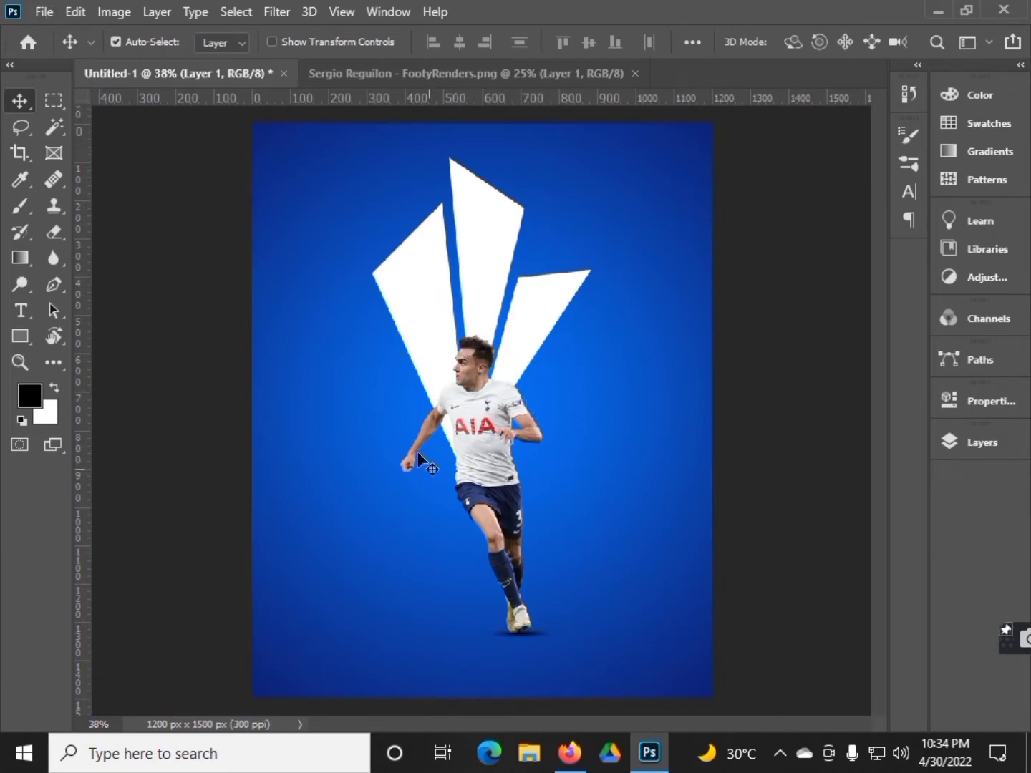
Apply the Camera Raw Filter to the player with Exposure +0.55 and Contrast +4.
click(276, 11)
click(294, 211)
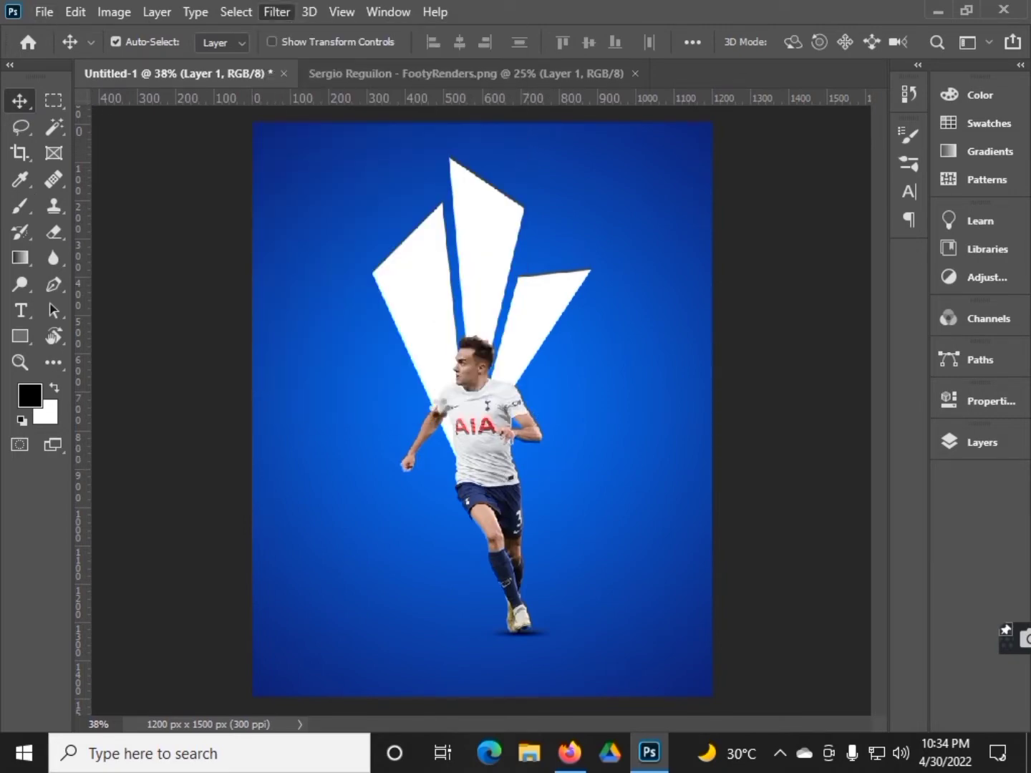
scroll(436, 410, up, 1)
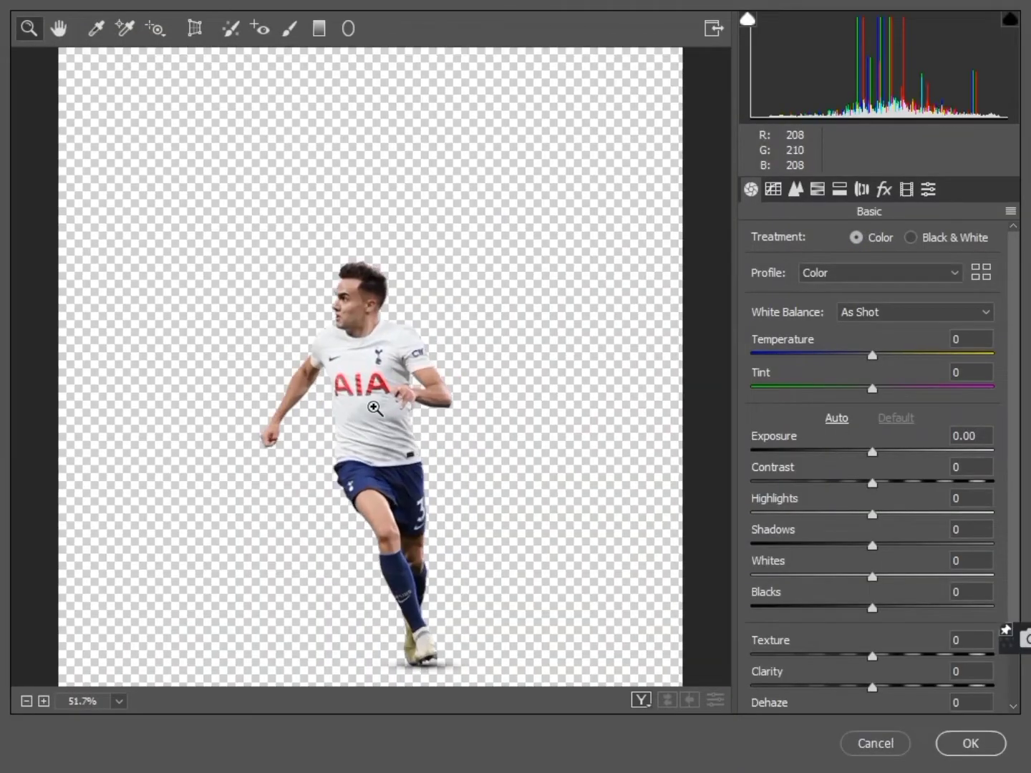
scroll(350, 389, down, 2)
scroll(350, 389, up, 1)
drag(883, 455, 880, 482)
Set Highlights -29, Shadows +27, Texture +20 and Clarity +12, then apply the filter.
scroll(877, 531, down, 1)
scroll(873, 472, down, 1)
mouse_move(870, 415)
mouse_down()
mouse_move(837, 416)
mouse_move(906, 447)
mouse_up()
mouse_move(873, 555)
mouse_down()
mouse_move(897, 556)
mouse_move(886, 585)
mouse_up()
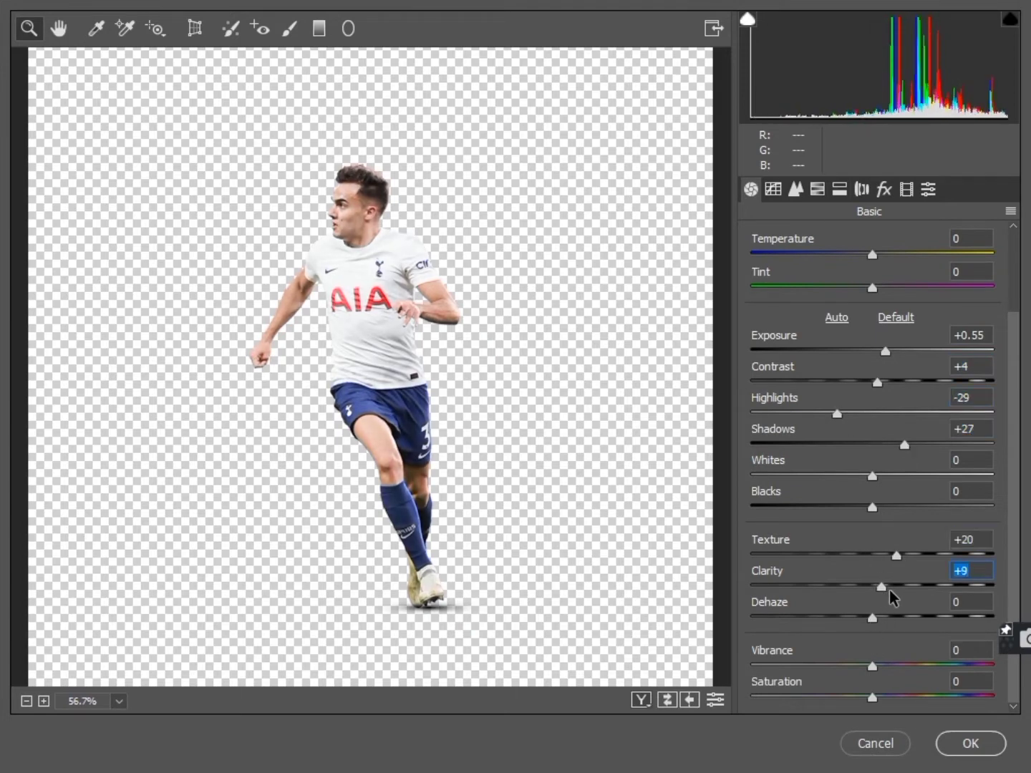
click(972, 743)
scroll(463, 481, up, 1)
scroll(493, 517, up, 1)
Add a new Overlay-mode layer above the player.
click(982, 442)
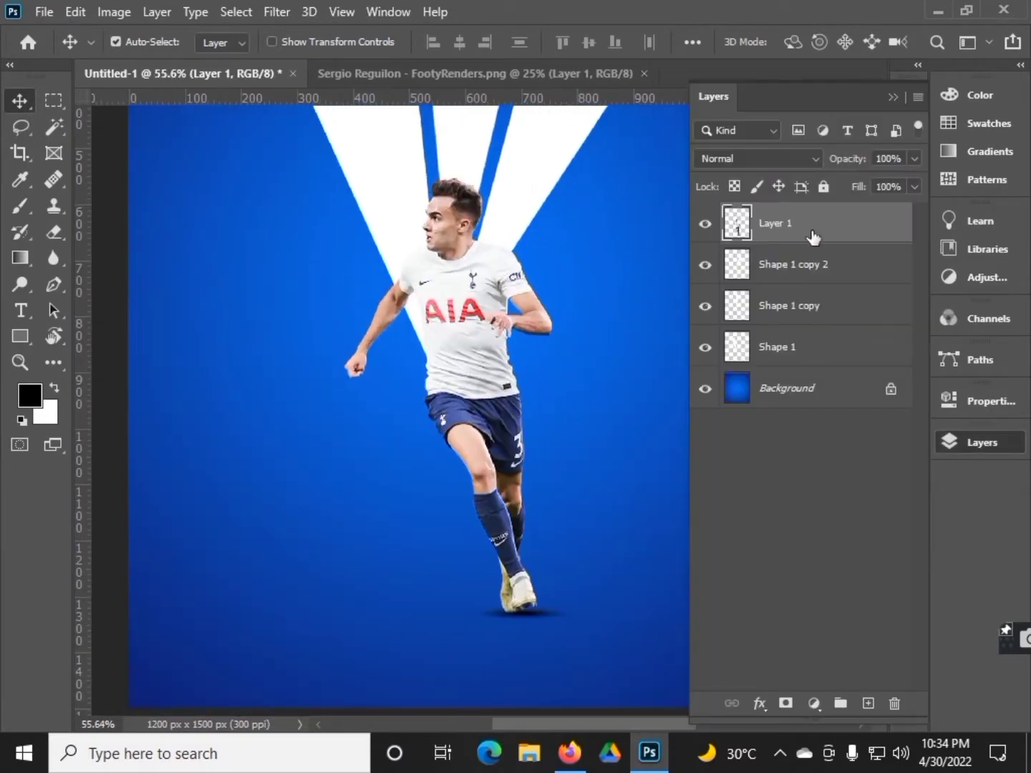
click(867, 705)
click(788, 403)
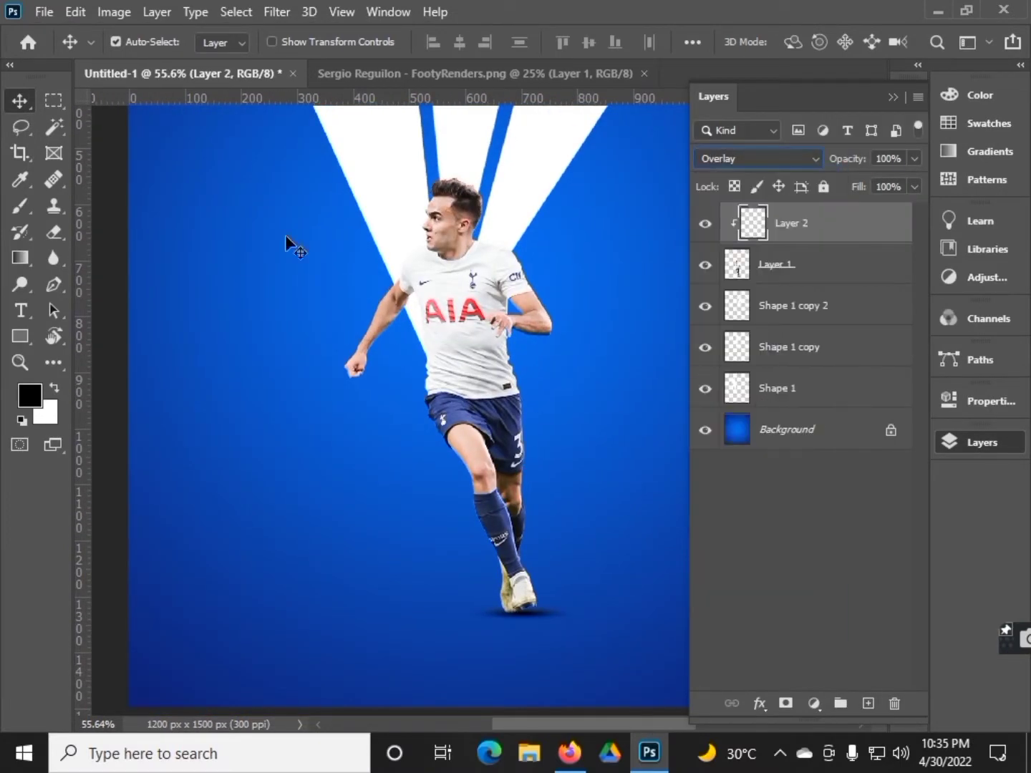
Dodge and burn the player using a soft round brush at size 106 and 55% opacity.
click(23, 214)
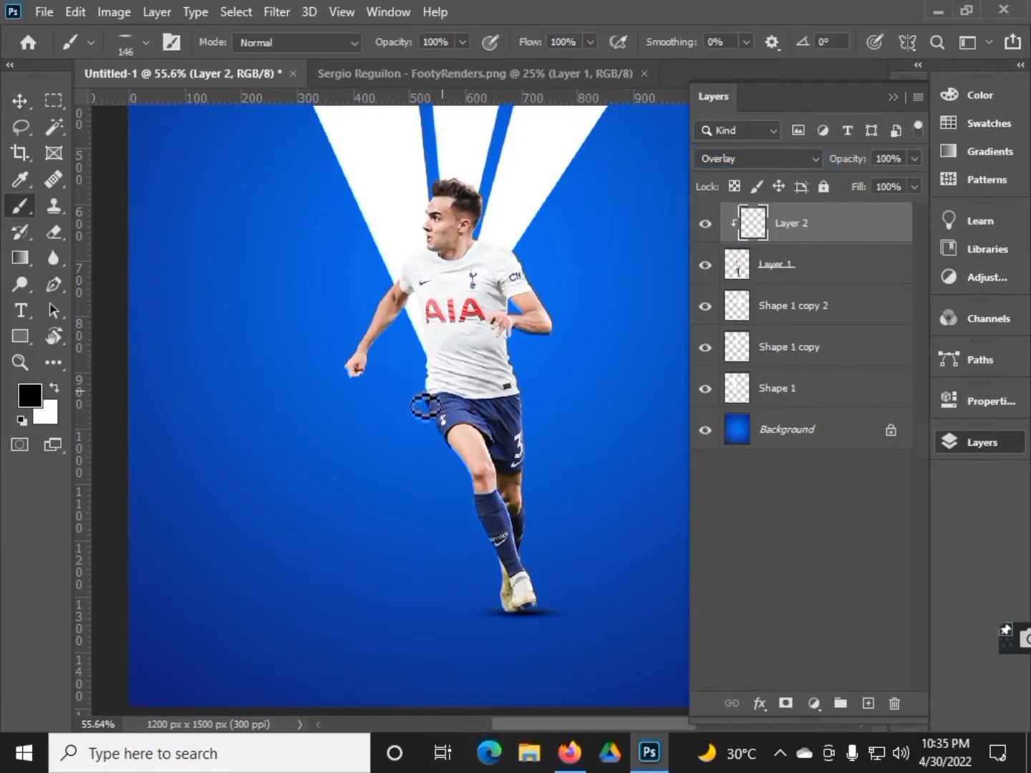
click(146, 41)
click(57, 114)
key(Return)
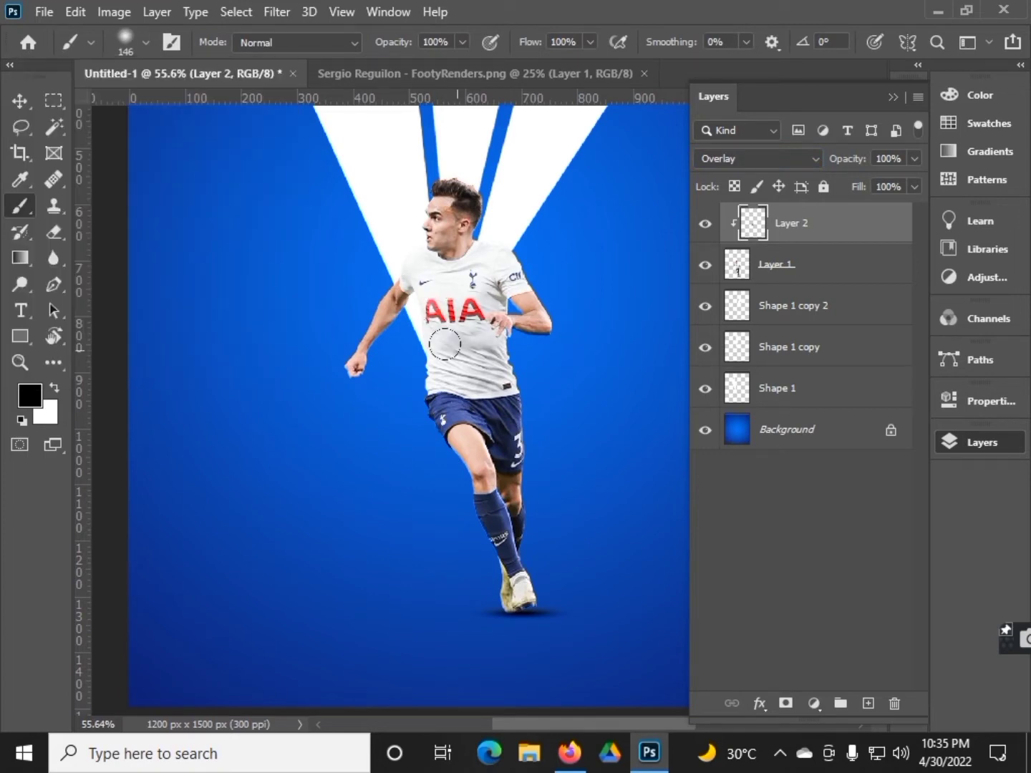
drag(471, 336, 481, 357)
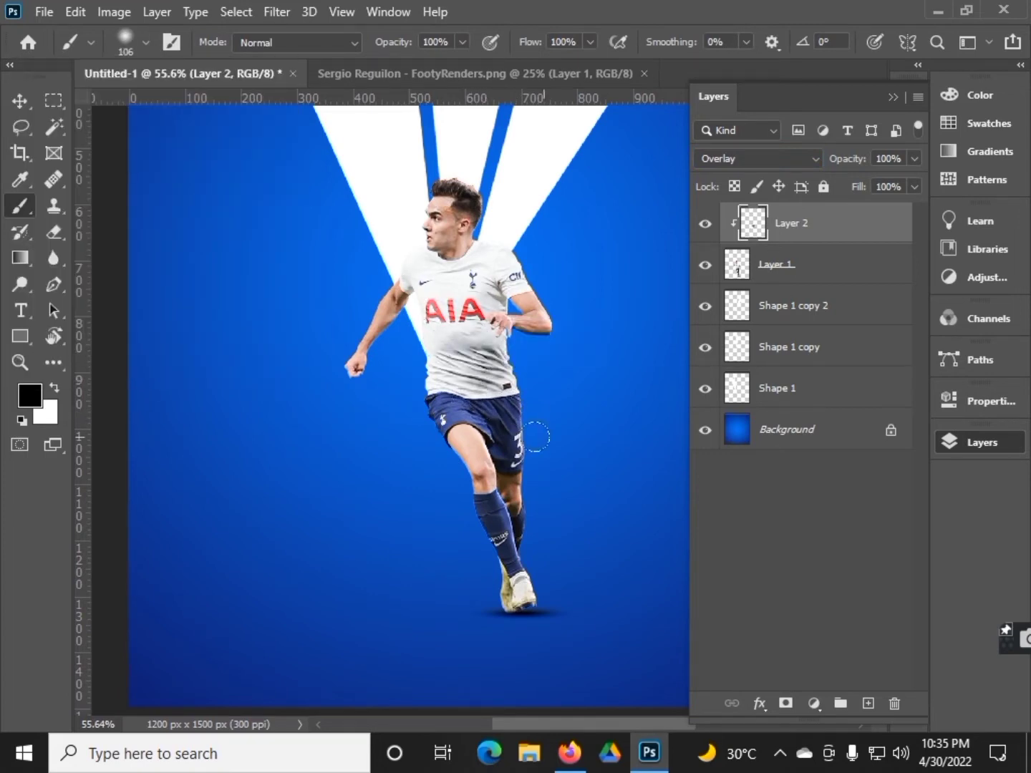
key(ctrl+z)
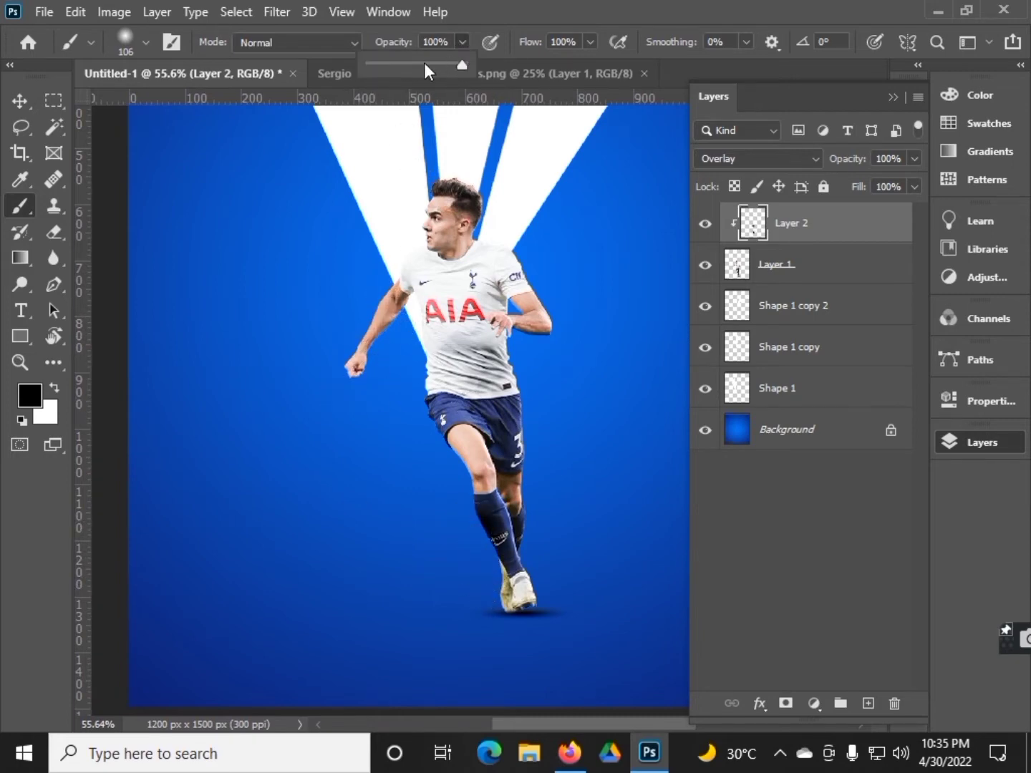
drag(417, 306, 410, 307)
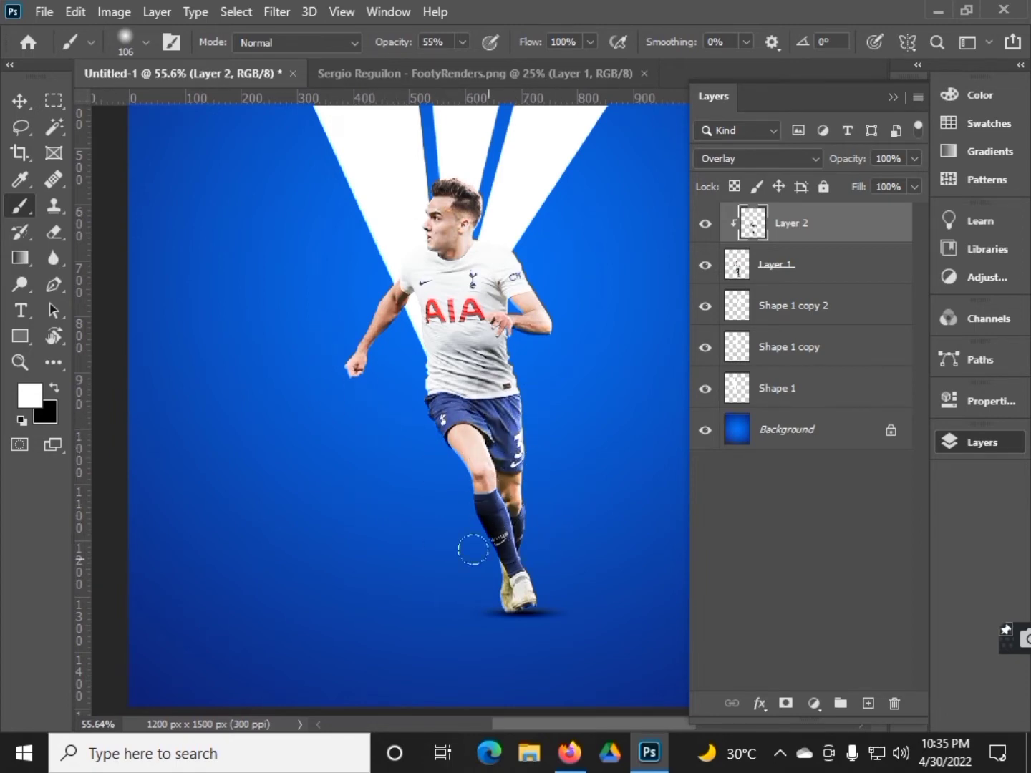
scroll(565, 530, down, 5)
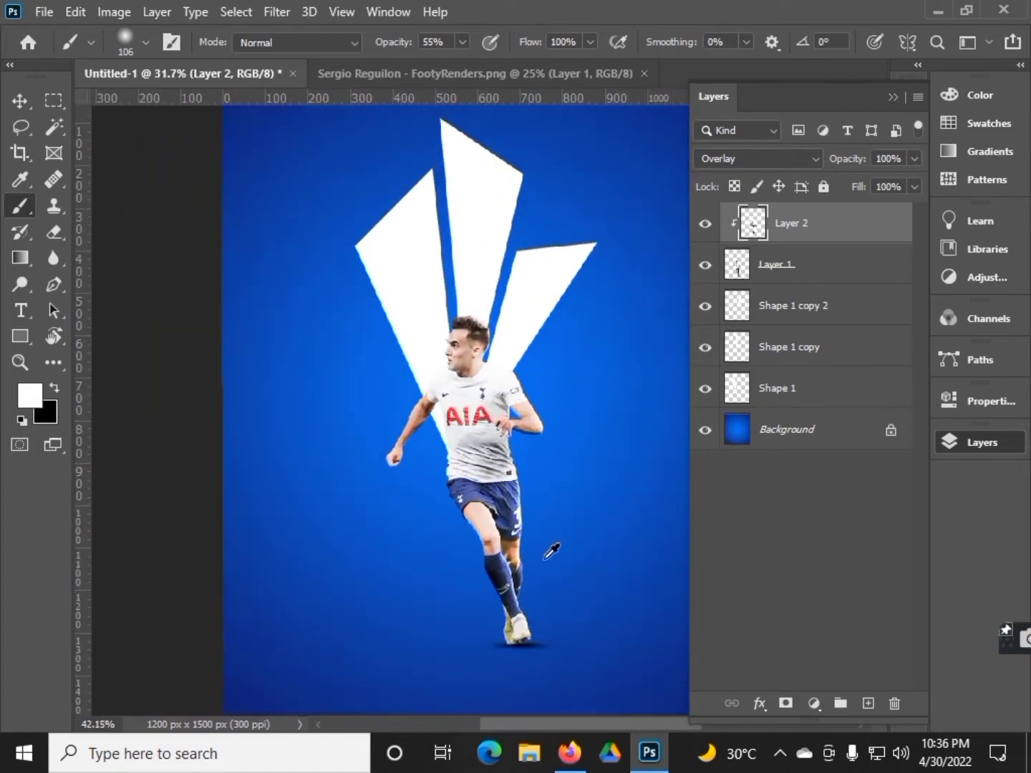
scroll(558, 501, up, 3)
Bring the number 7 player render into the poster and close the render documents.
click(892, 97)
key(ctrl+0)
click(44, 12)
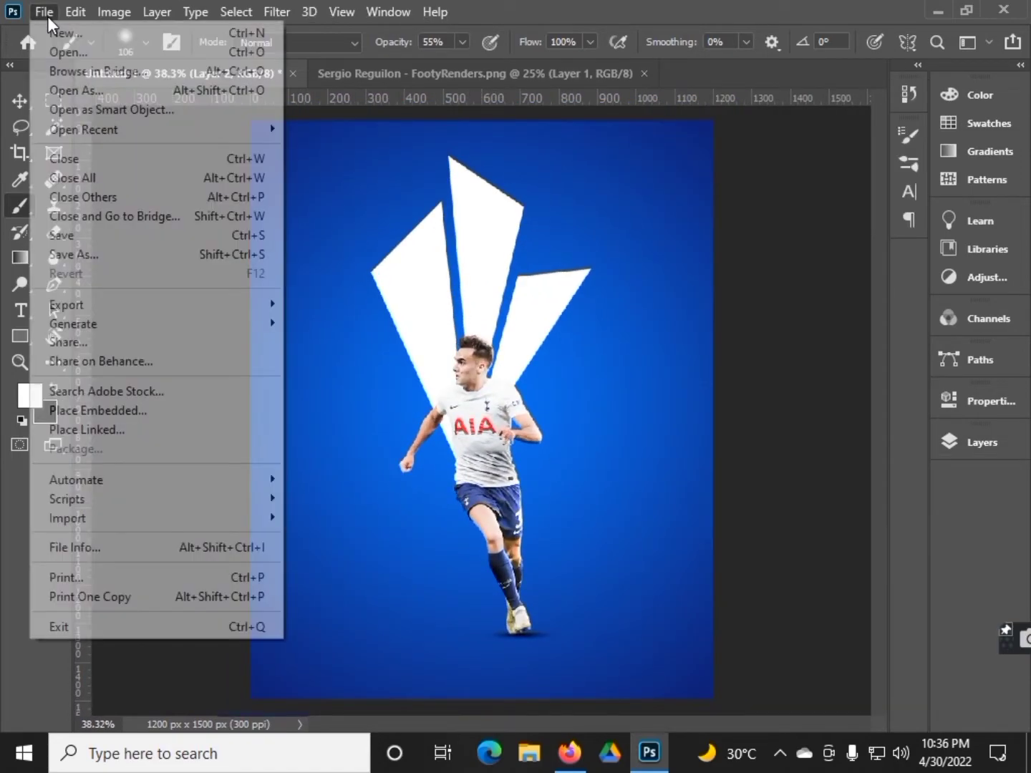
click(57, 50)
double_click(212, 177)
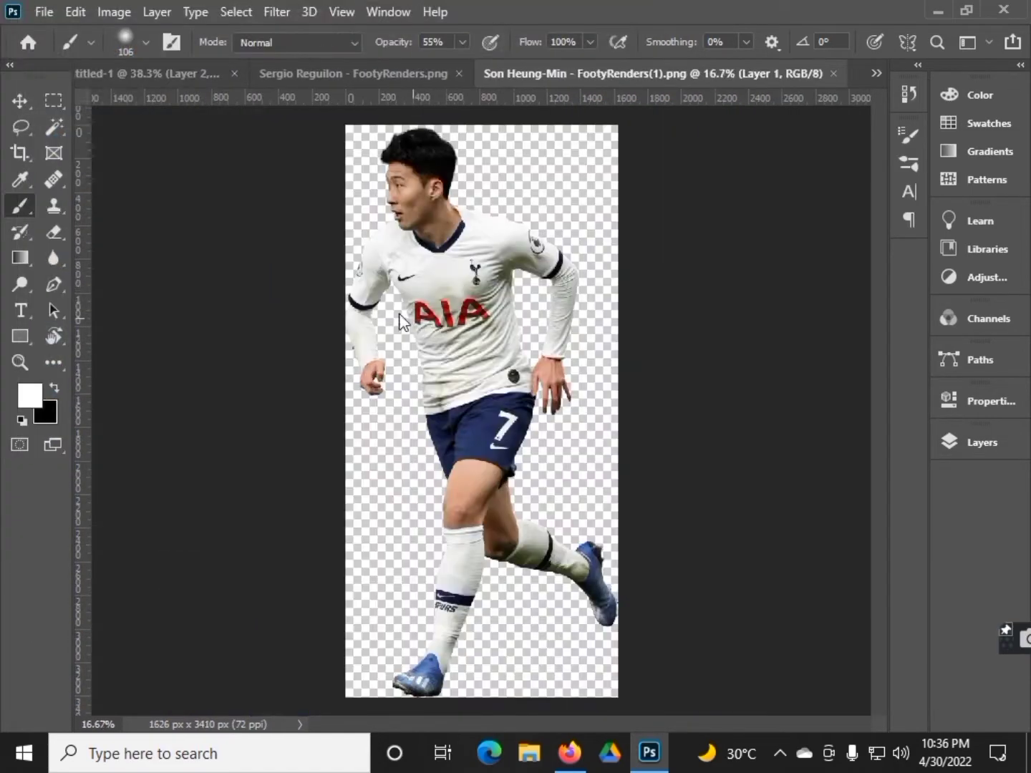
click(20, 101)
drag(472, 358, 430, 258)
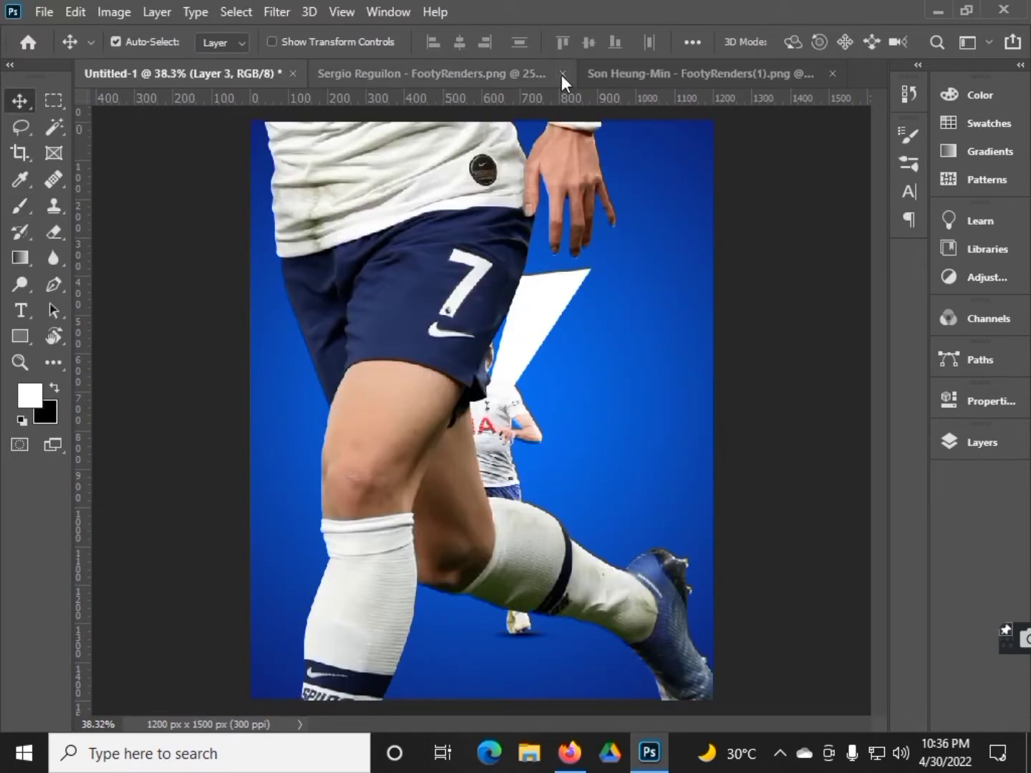
click(561, 74)
click(666, 74)
drag(432, 206, 535, 556)
Shrink the number 7 player to about a third and position him over the shards.
key(ctrl+t)
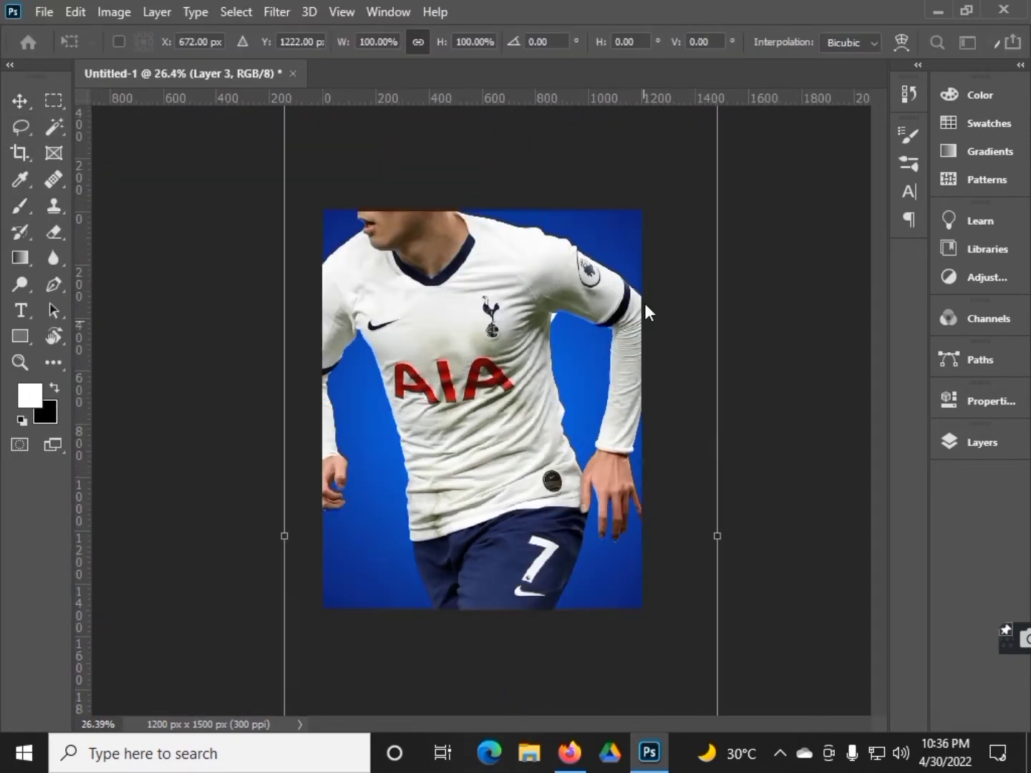
key(ctrl+minus)
mouse_move(637, 183)
mouse_down()
mouse_move(421, 477)
mouse_move(497, 227)
mouse_move(475, 315)
mouse_up()
scroll(475, 315, up, 5)
drag(327, 255, 405, 306)
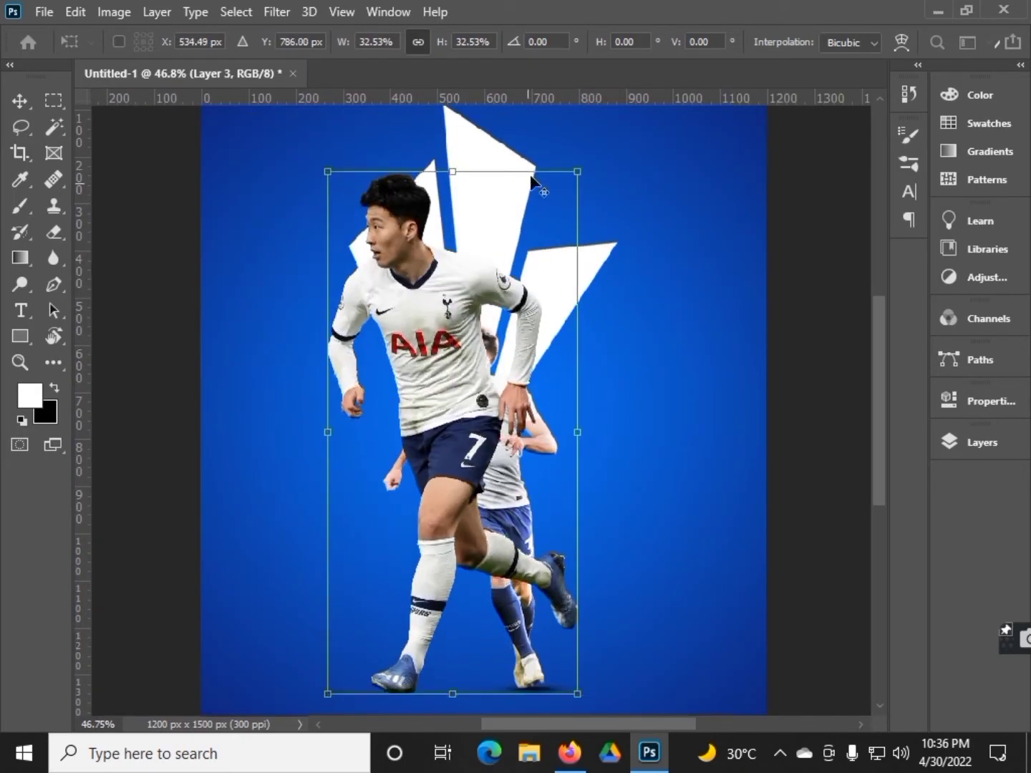
drag(576, 179, 536, 209)
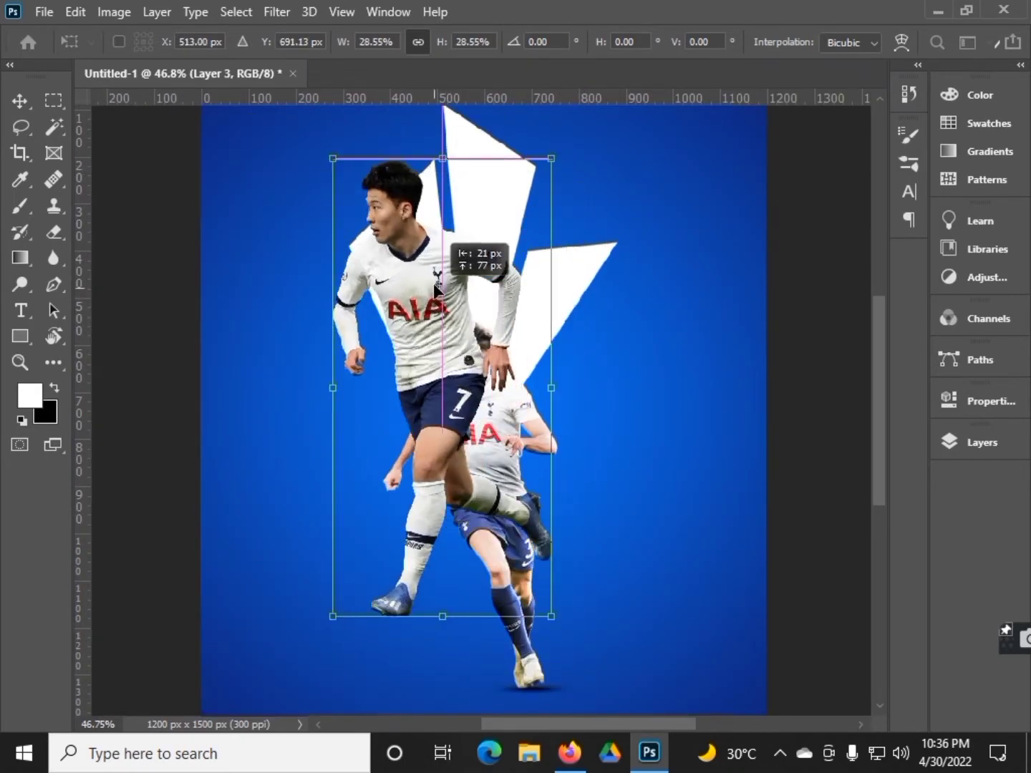
click(20, 101)
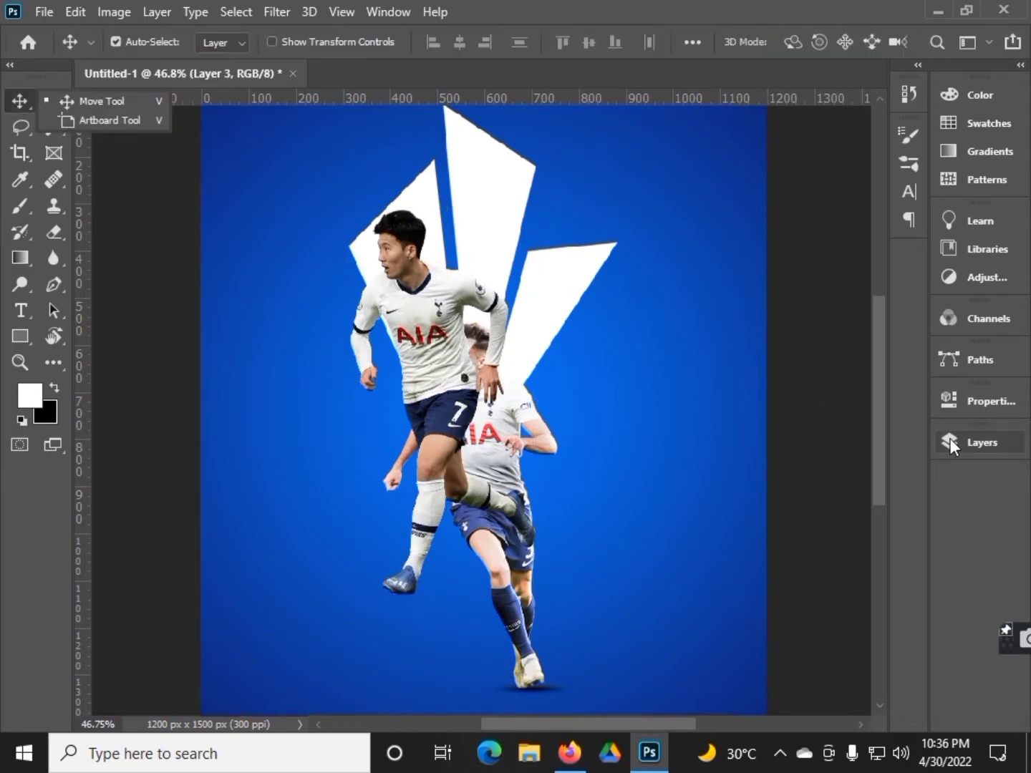
Clip Layer 3 into the left shard, enlarging and shifting it so his head and chest fill it.
click(949, 438)
drag(796, 222, 802, 391)
alt+click(802, 407)
click(893, 97)
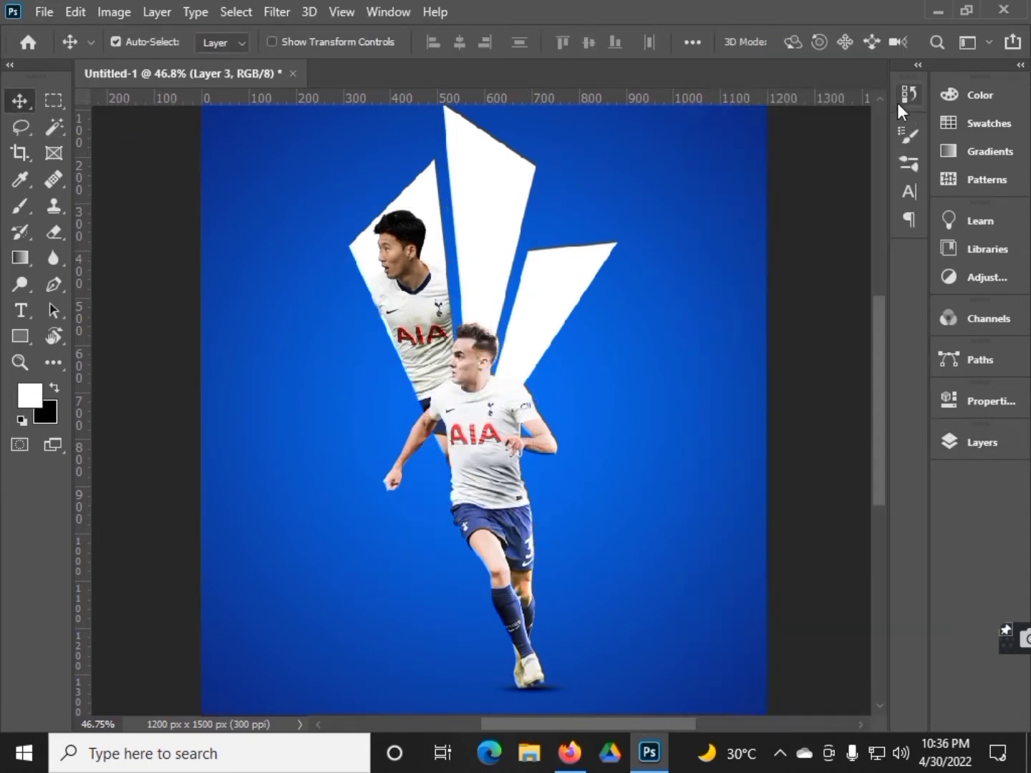
drag(422, 261, 423, 274)
key(ctrl+t)
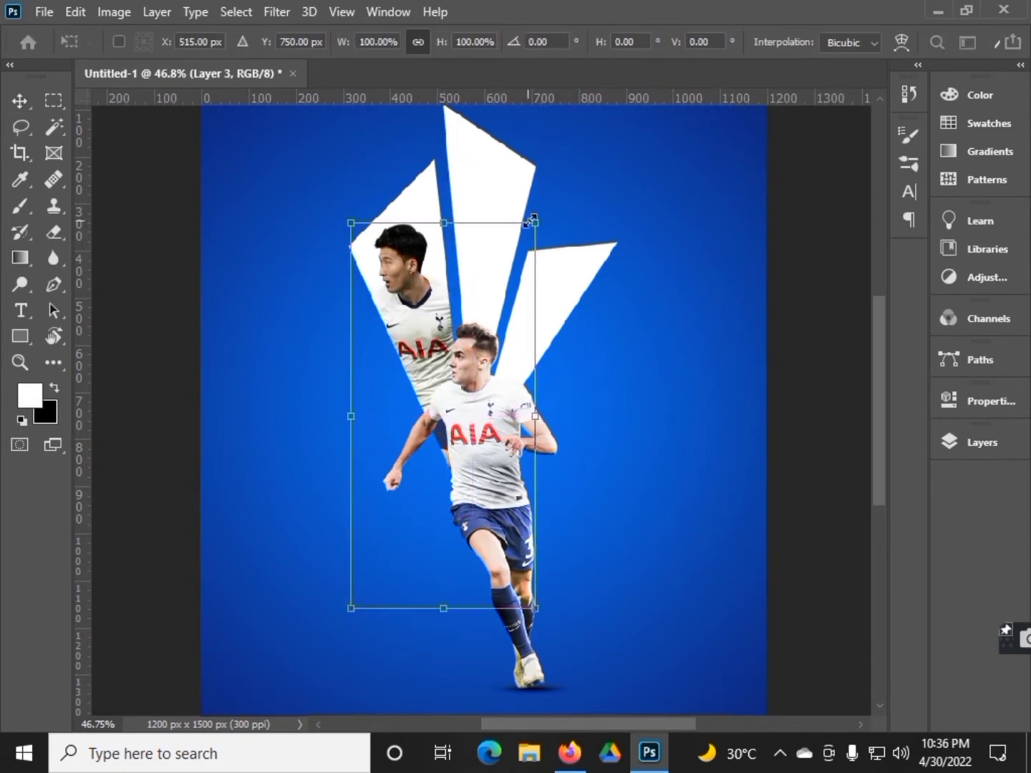
drag(537, 610, 572, 665)
click(20, 101)
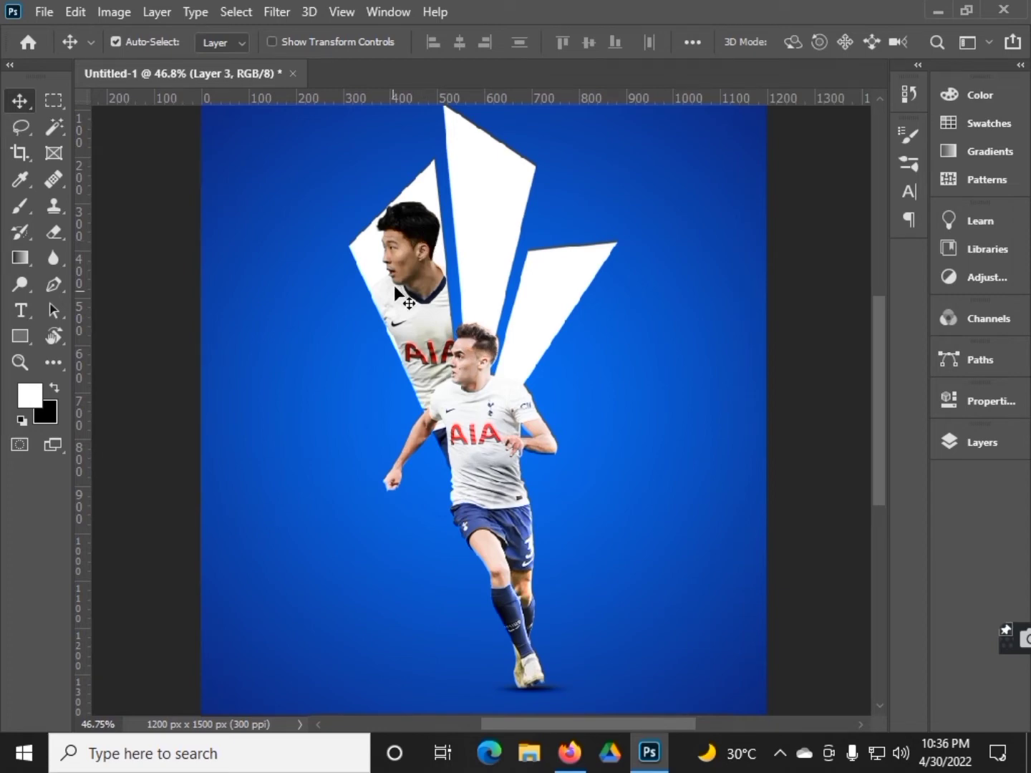
drag(396, 288, 384, 261)
Re-clip Layer 3 to the shard, duplicate it, and move the copy just above Background.
click(983, 442)
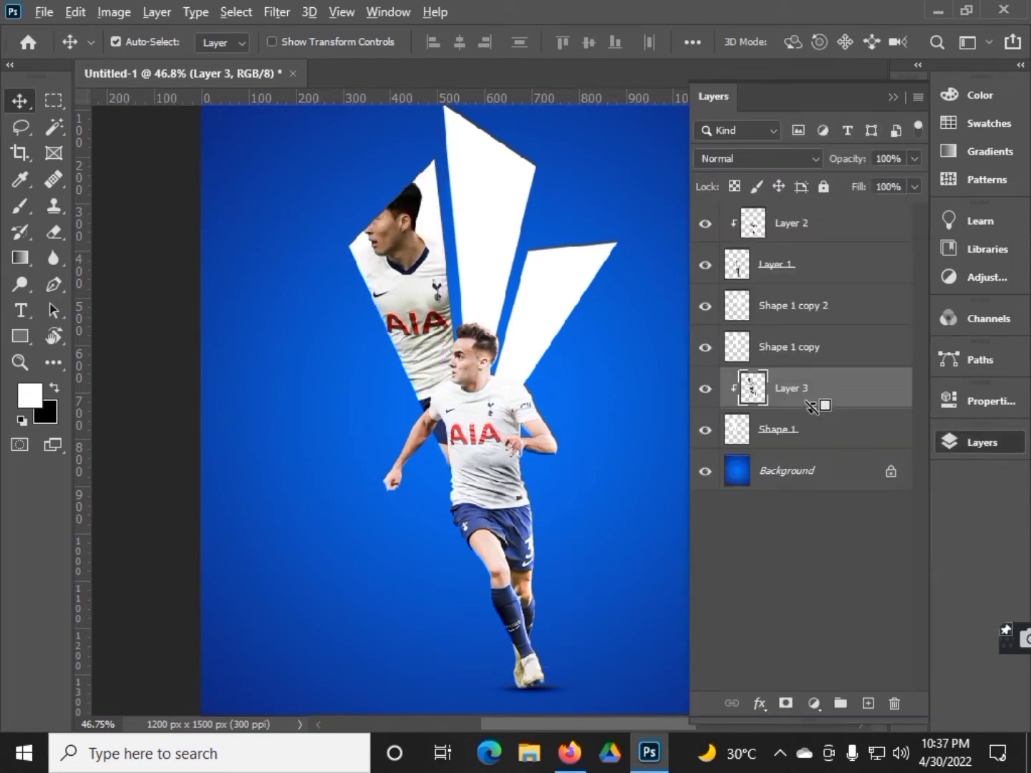
alt+click(829, 410)
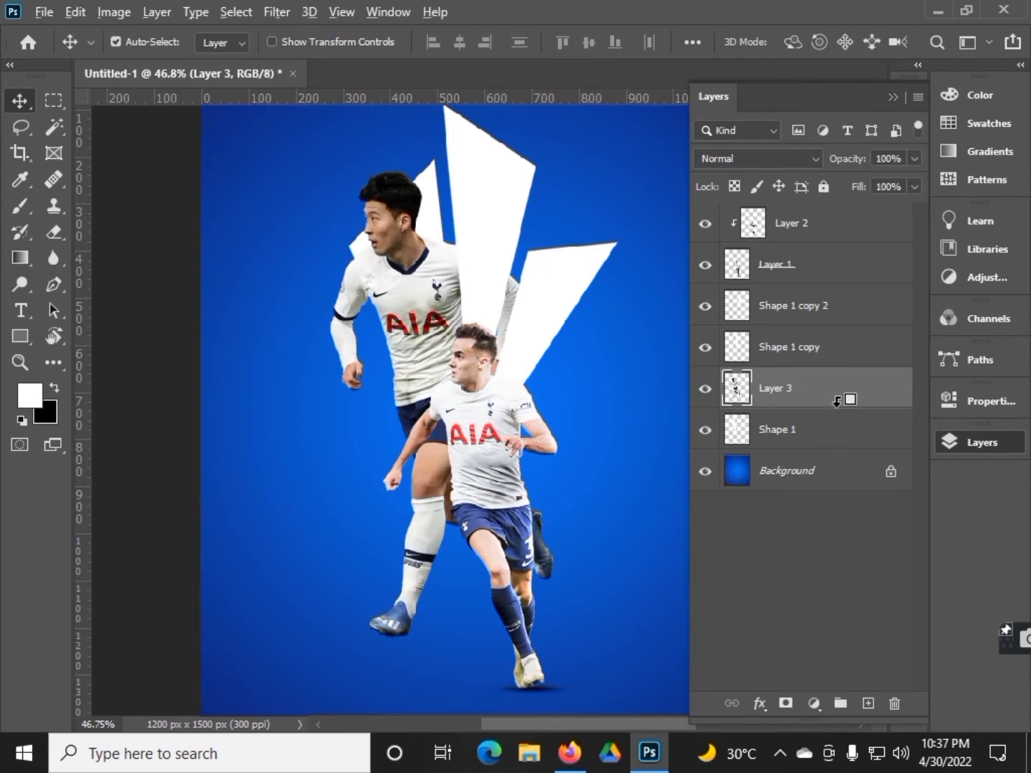
alt+click(829, 410)
click(824, 403)
key(ctrl+j)
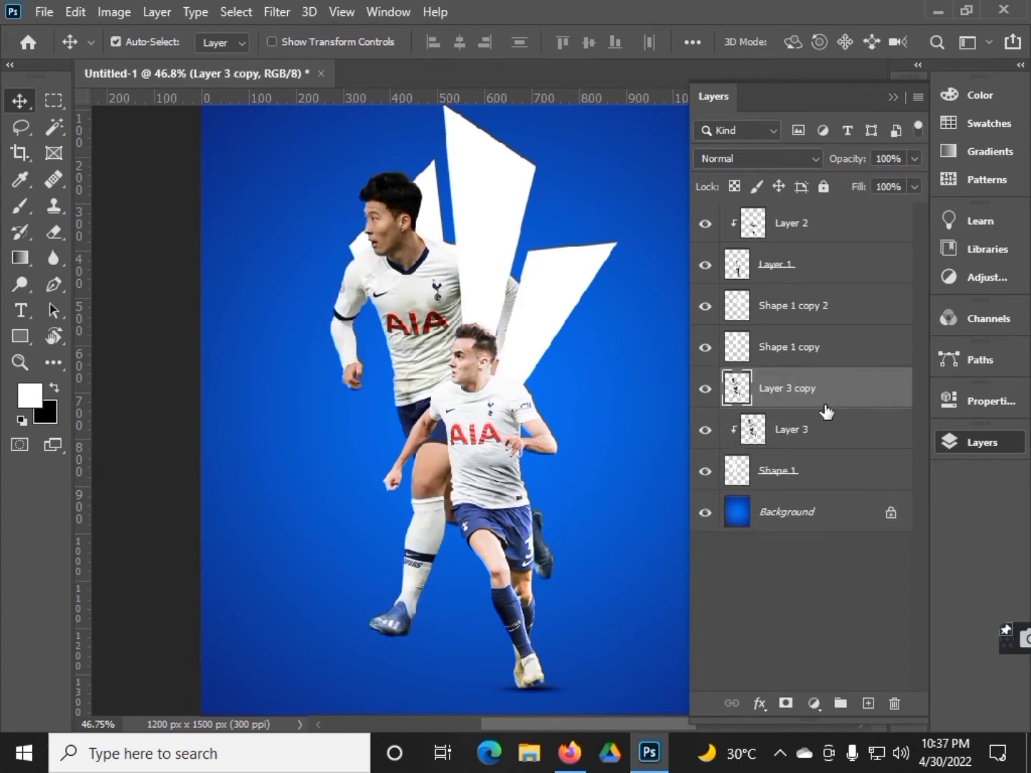
mouse_move(825, 410)
mouse_down()
mouse_move(794, 485)
mouse_move(810, 373)
mouse_move(831, 481)
mouse_up()
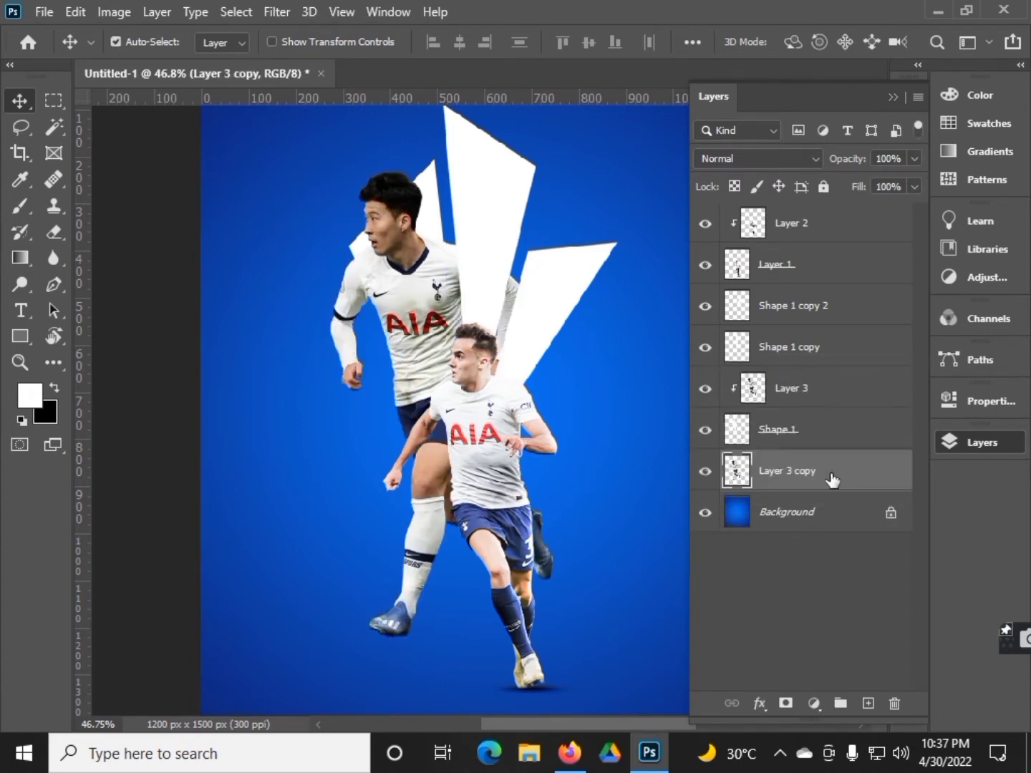
Erase the excess arm and lower body from the Layer 3 copy with a hard-edged eraser.
click(20, 207)
drag(315, 300, 337, 345)
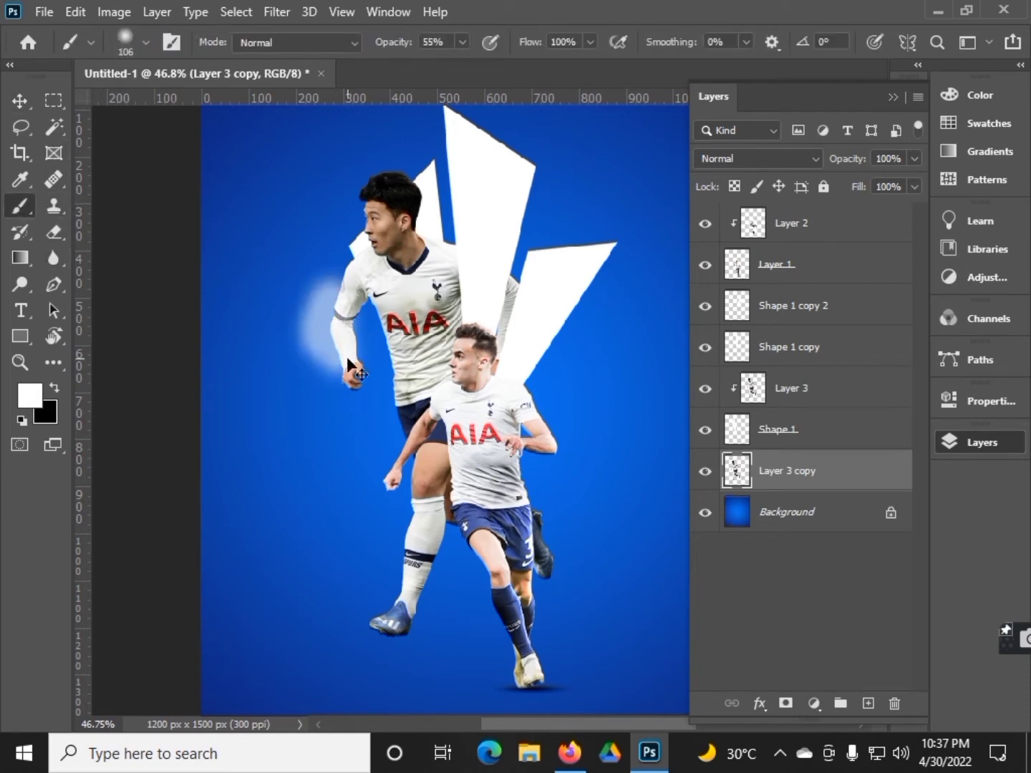
key(ctrl+z)
click(54, 231)
drag(344, 201, 401, 501)
key(ctrl+z)
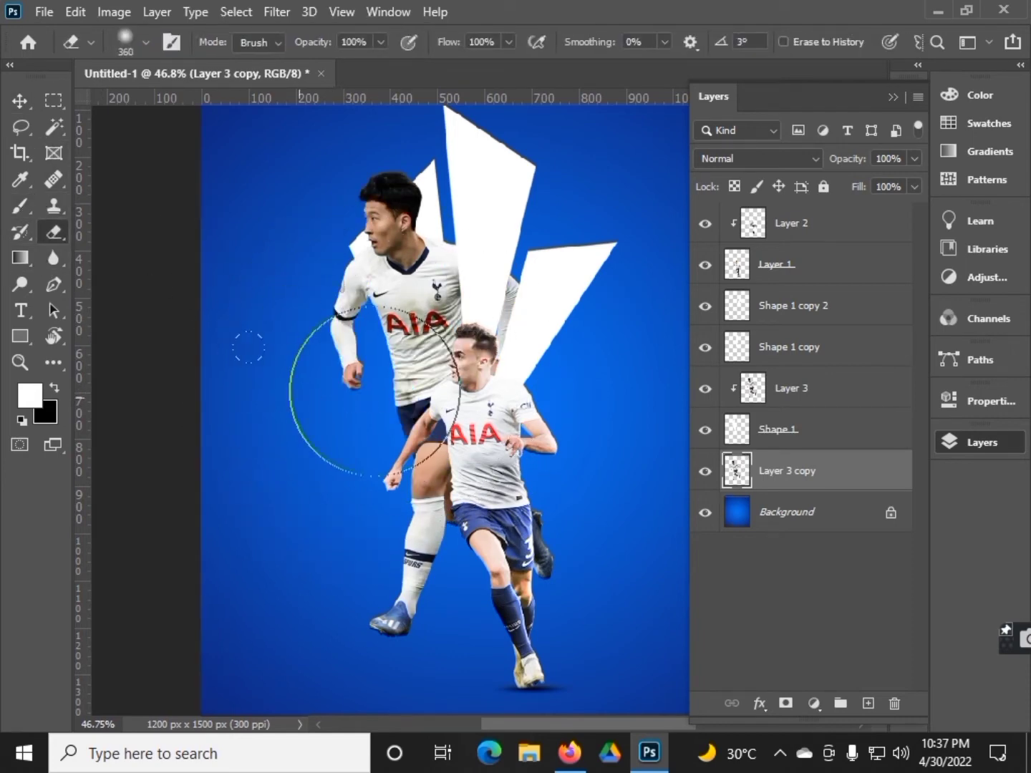
drag(454, 337, 460, 250)
key(ctrl+z)
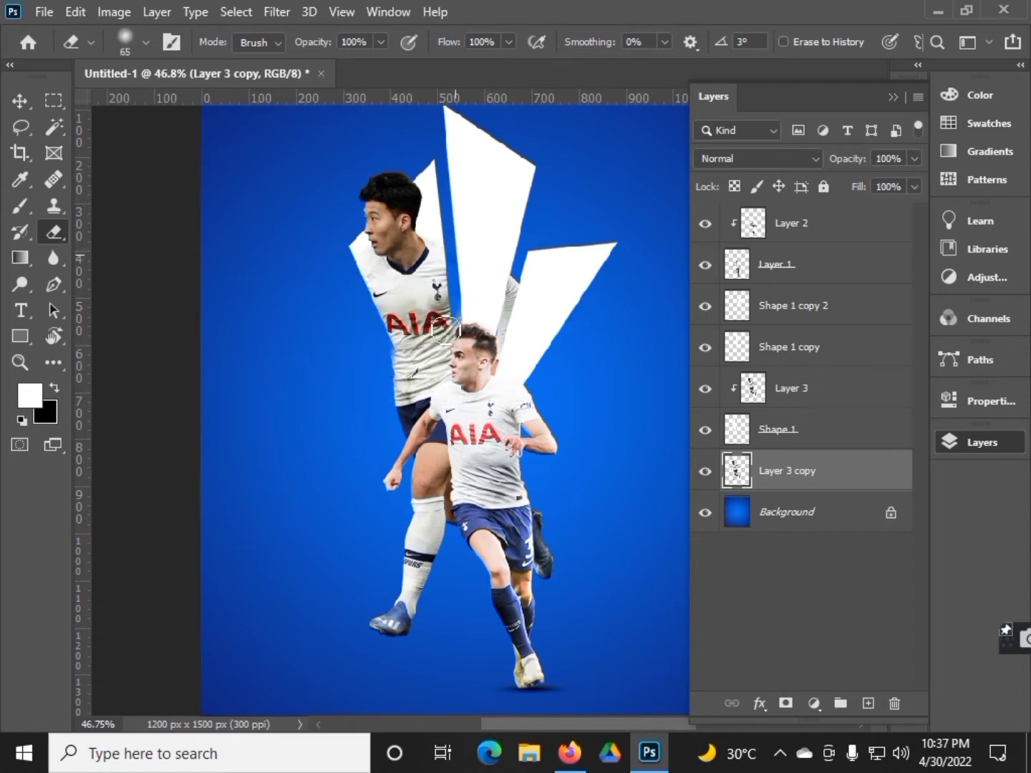
click(519, 320)
mouse_move(430, 423)
mouse_down()
mouse_move(429, 500)
mouse_move(377, 635)
mouse_up()
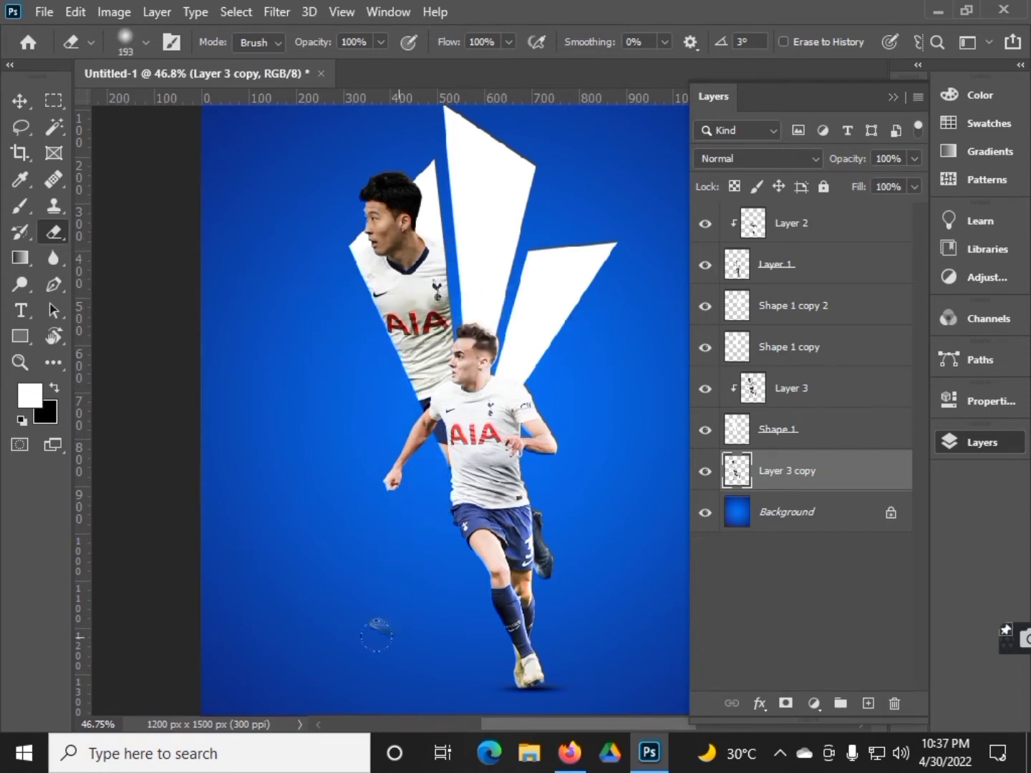
click(145, 42)
drag(162, 150, 243, 150)
key(Return)
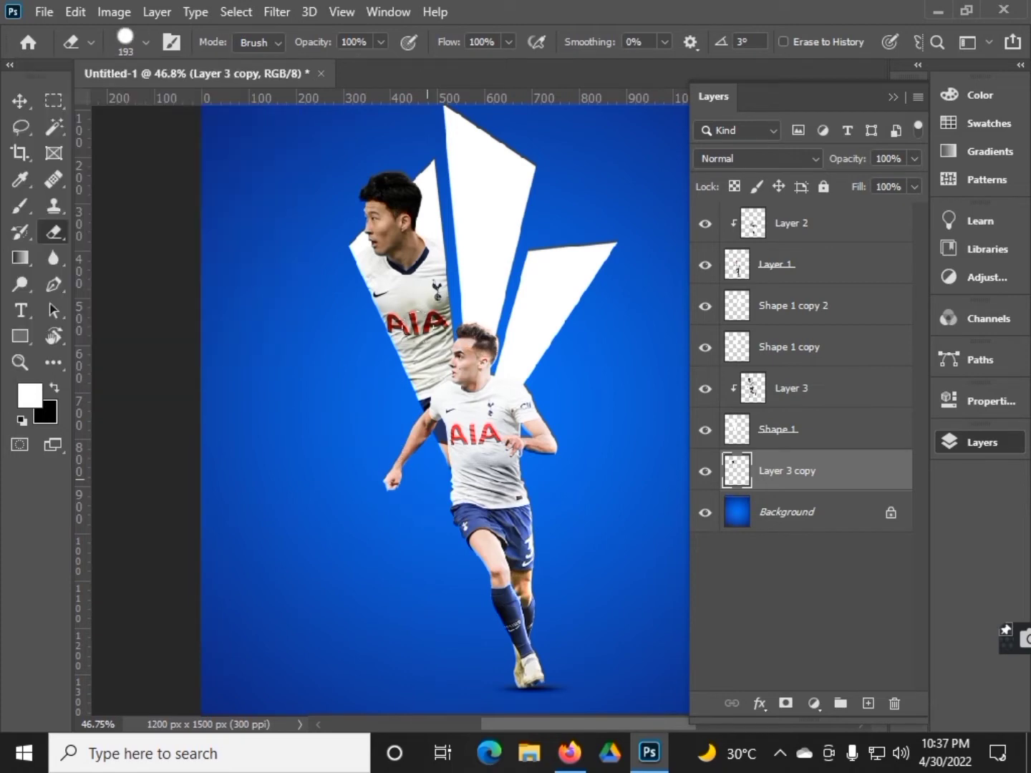
scroll(539, 386, down, 3)
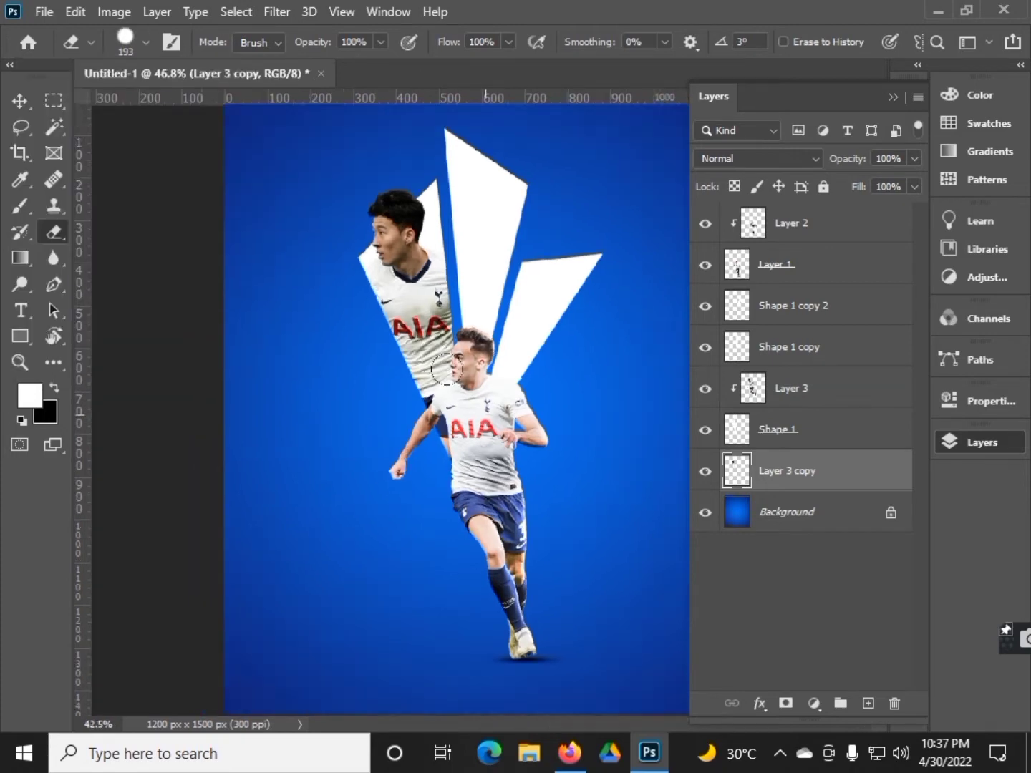
Scale the front player and his clipped shading layer up to about 112%.
key(v)
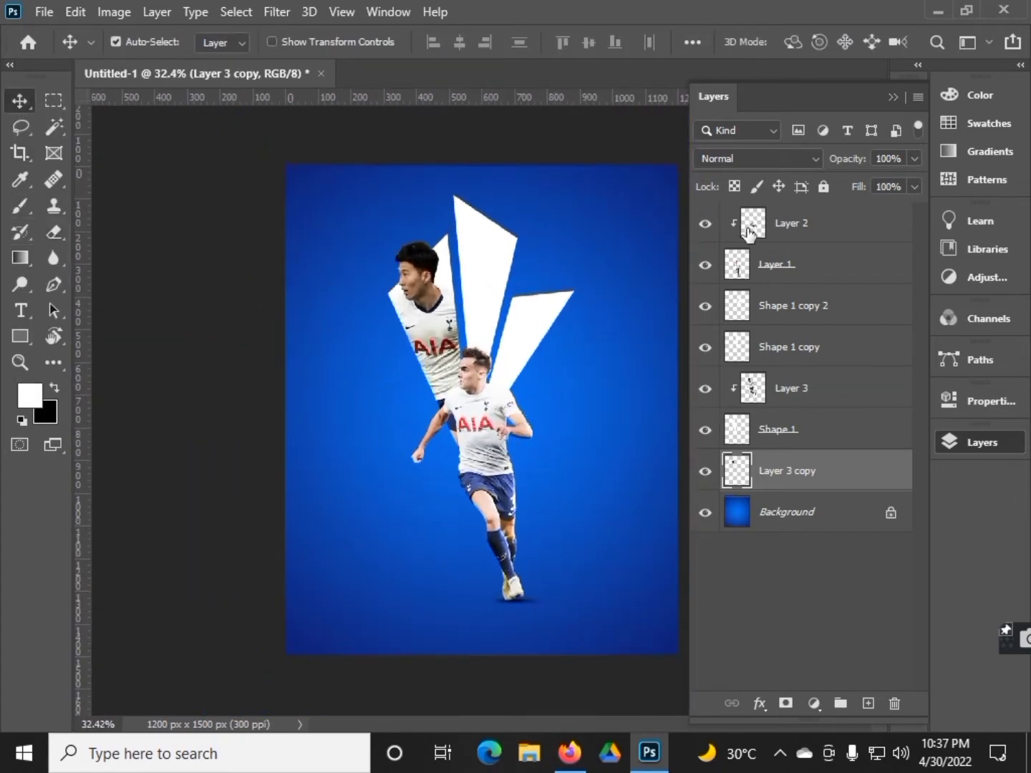
click(748, 229)
shift+click(798, 280)
click(893, 99)
key(ctrl+t)
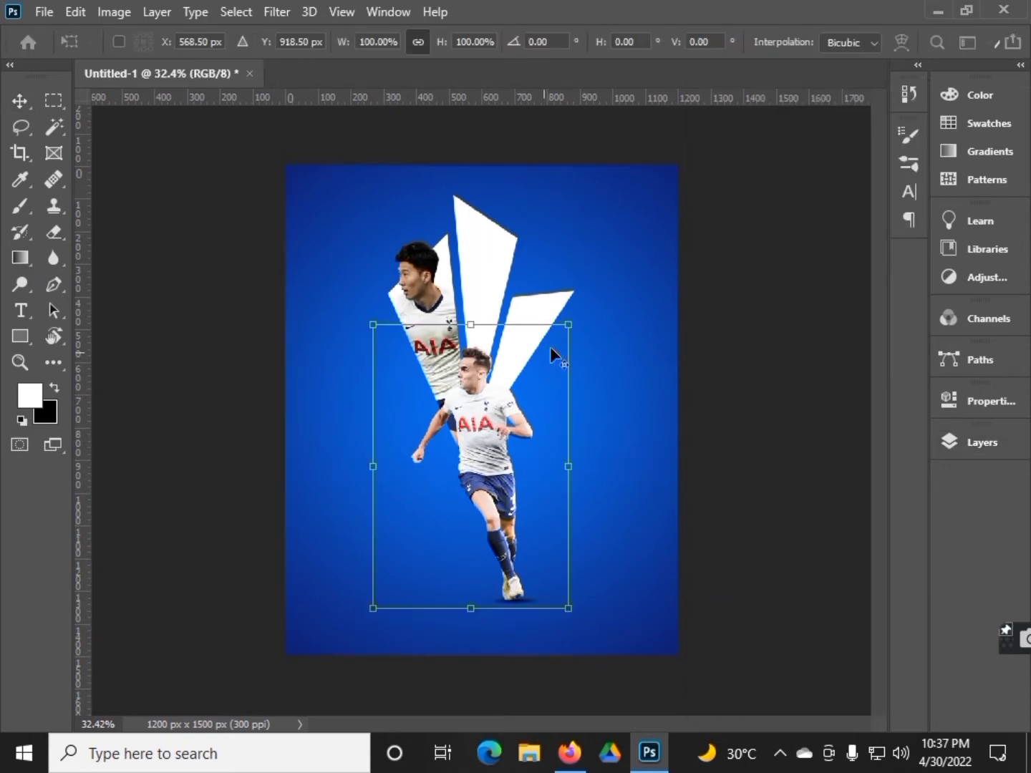
drag(569, 325, 583, 302)
mouse_move(529, 391)
mouse_down()
mouse_move(526, 404)
mouse_move(521, 391)
mouse_up()
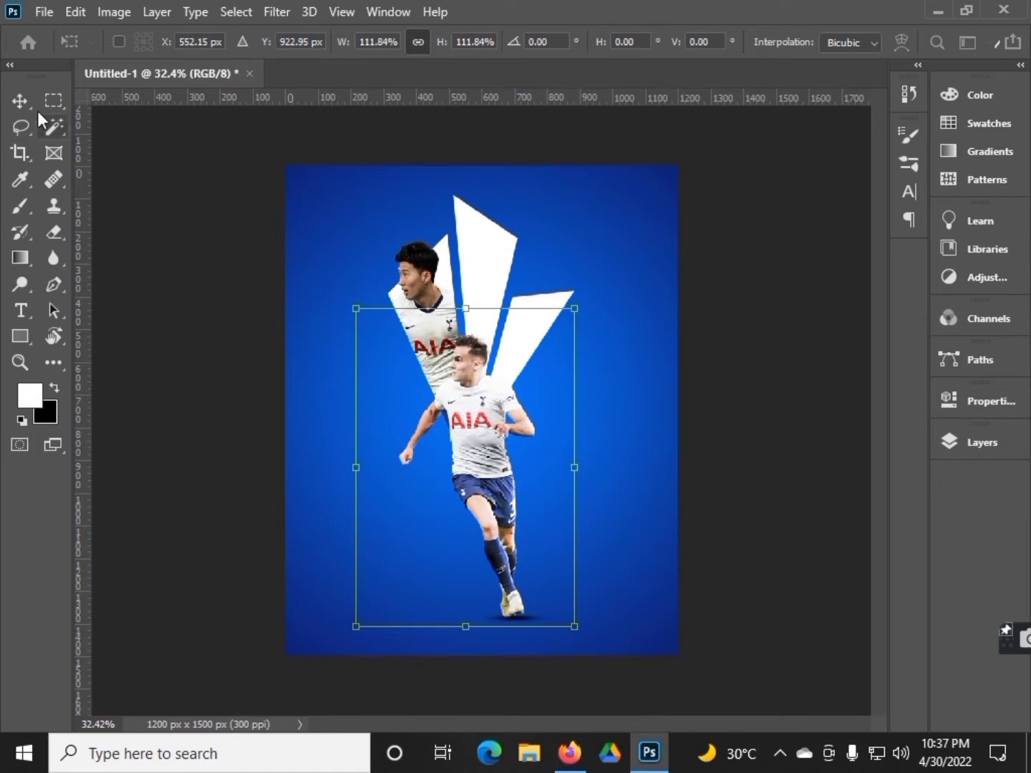
key(Return)
scroll(487, 434, up, 3)
Create Layer 4 above Layer 3, clip it with Ctrl+Alt+G, and ready the Brush.
click(981, 441)
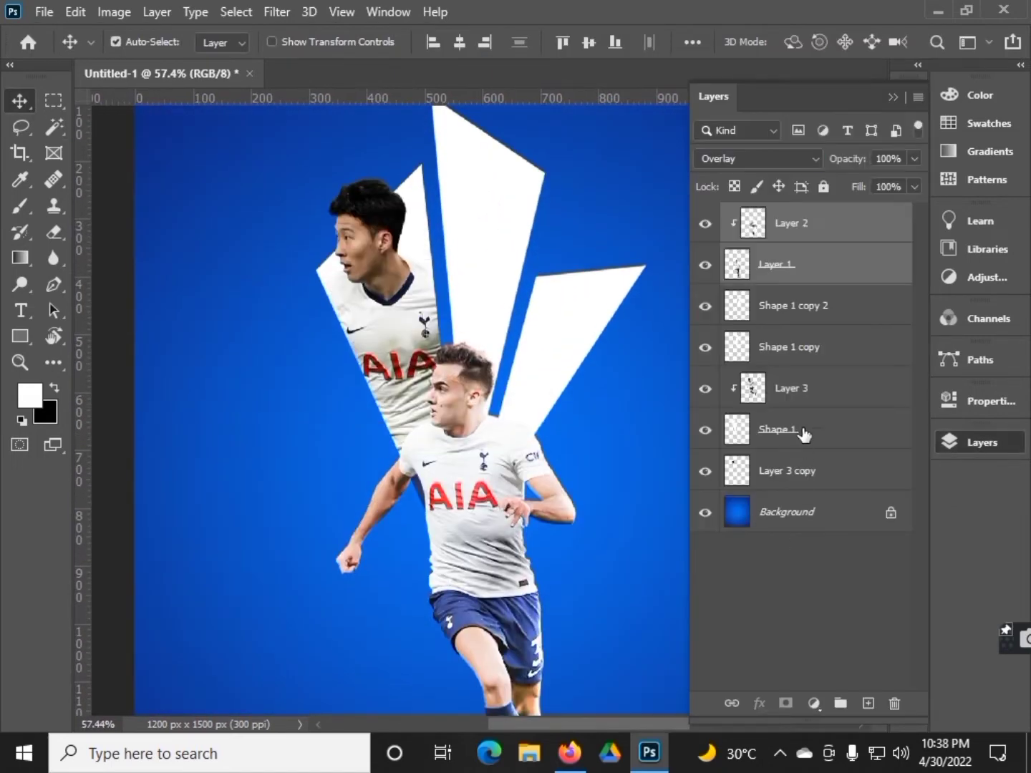
click(796, 390)
click(868, 703)
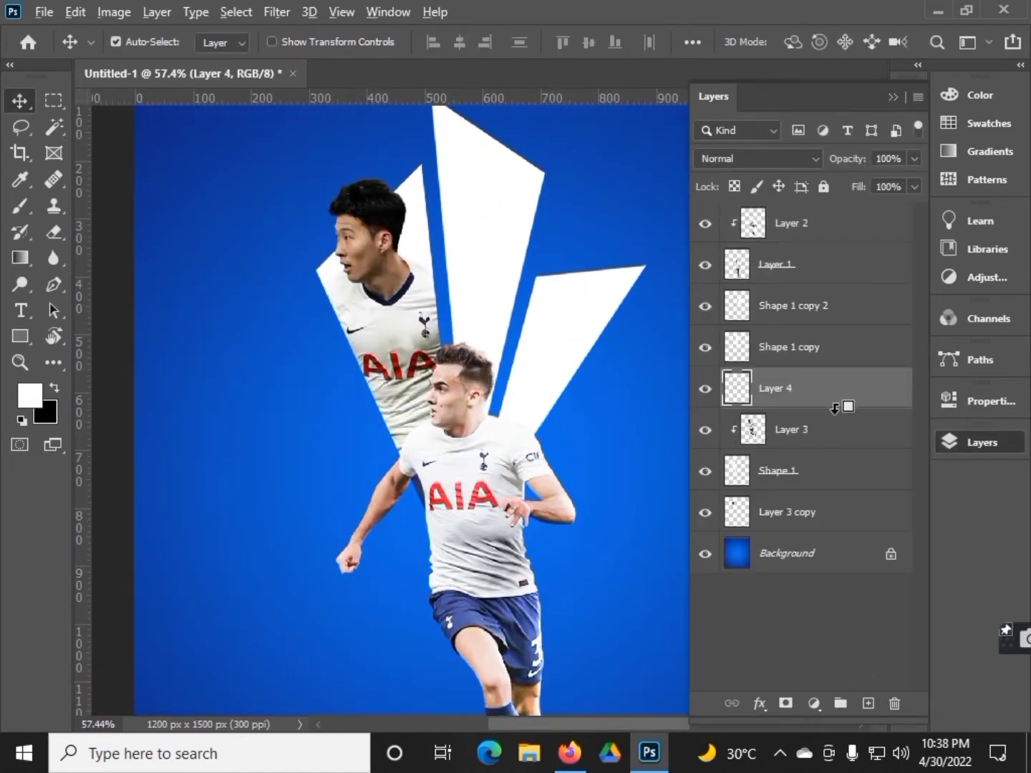
click(23, 208)
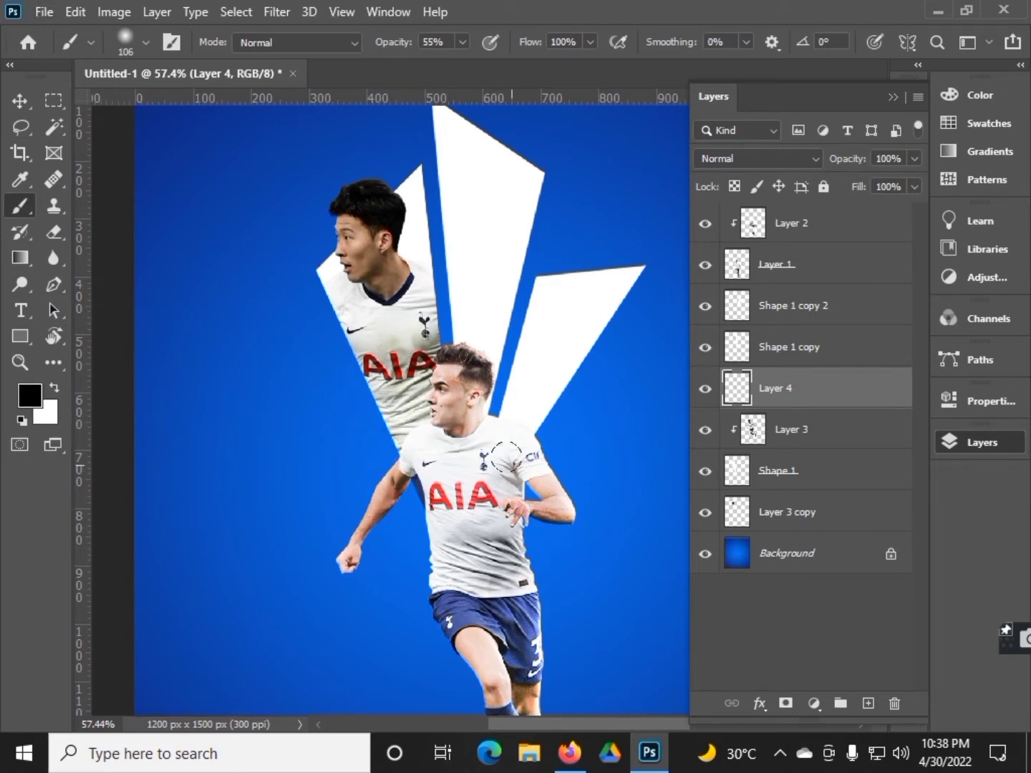
key(ctrl+alt+g)
key(ctrl+0)
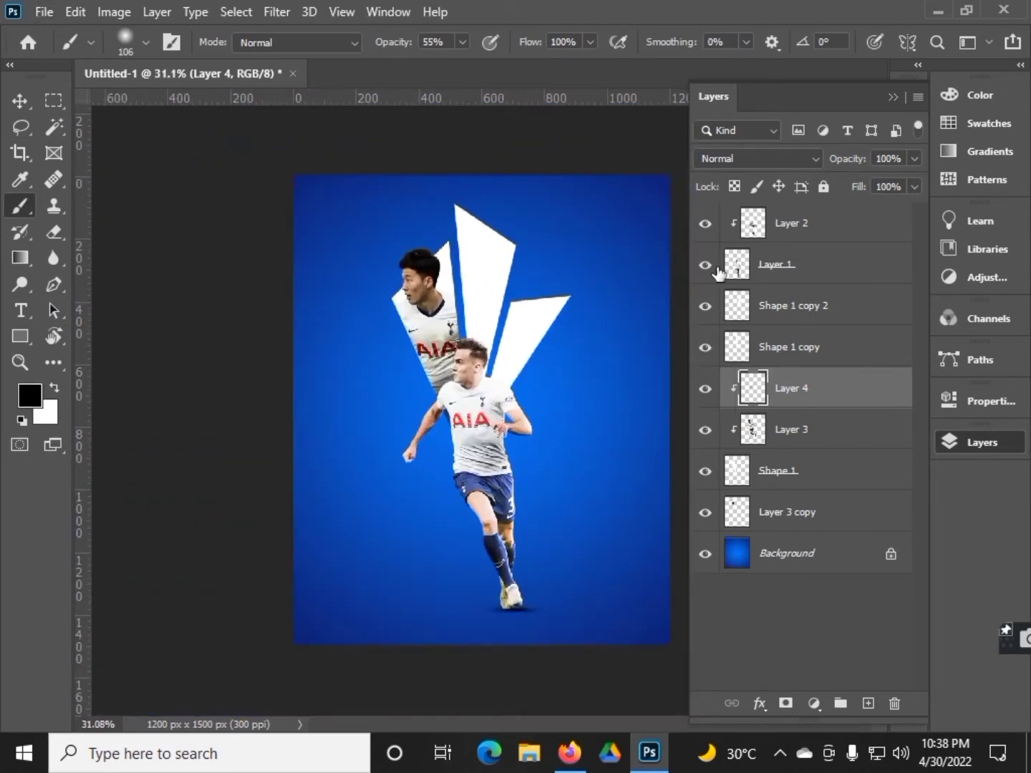
click(881, 98)
Open the third player's render and drag it onto the poster.
click(69, 17)
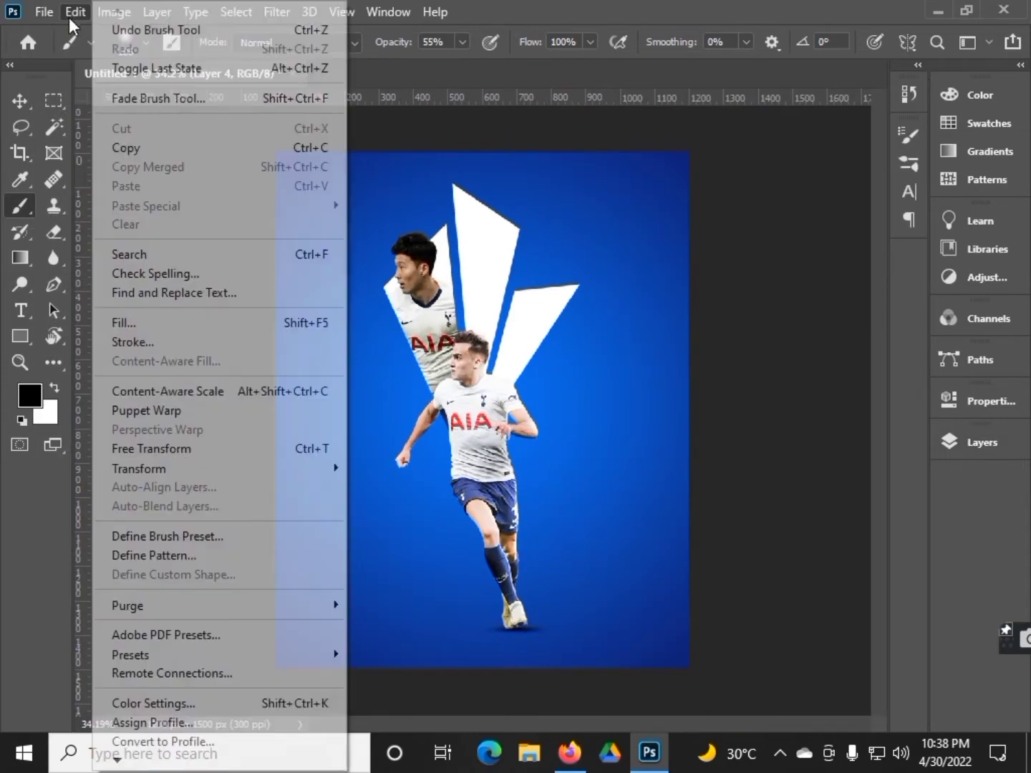
key(ctrl+o)
double_click(441, 172)
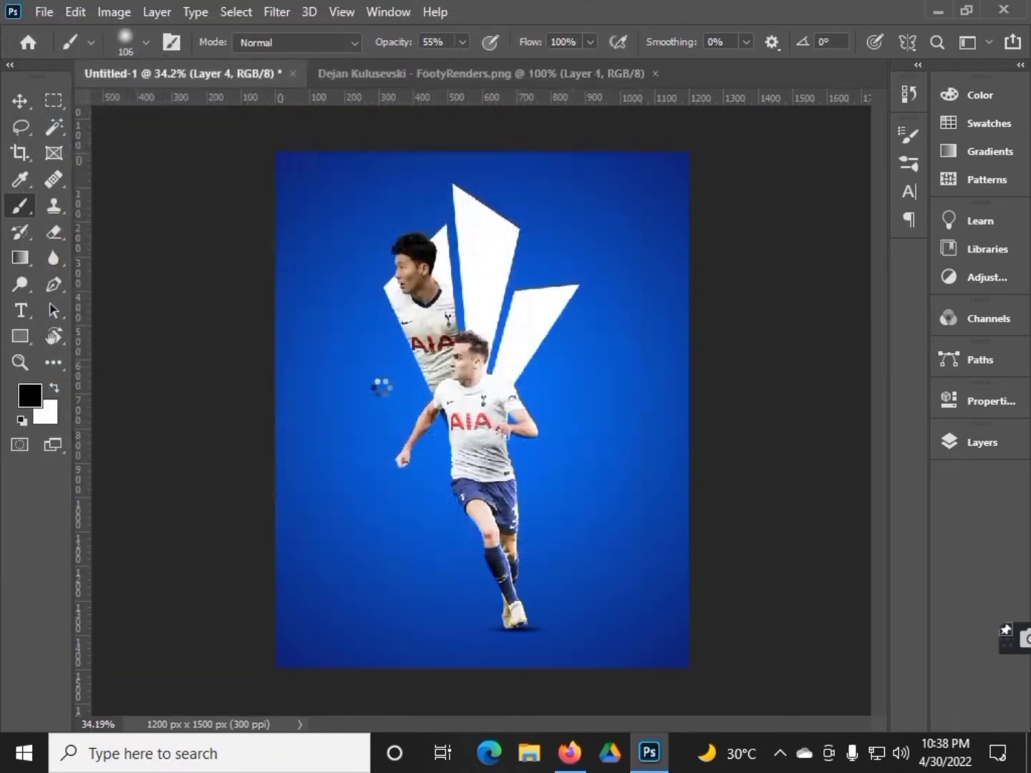
click(20, 101)
drag(429, 322, 423, 213)
Move the new player layer up the stack and clip it into the middle shard.
click(981, 442)
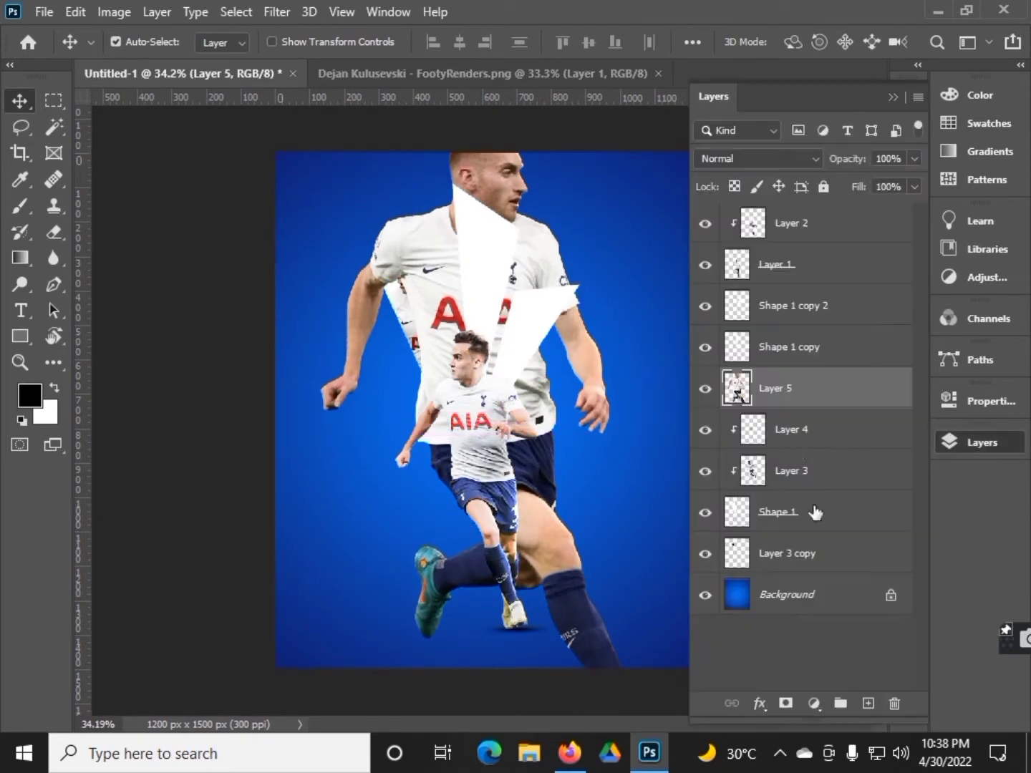
drag(796, 391, 802, 333)
alt+click(806, 367)
drag(372, 267, 579, 350)
Scale the new player to about 60% and position it within the middle shard.
key(ctrl+t)
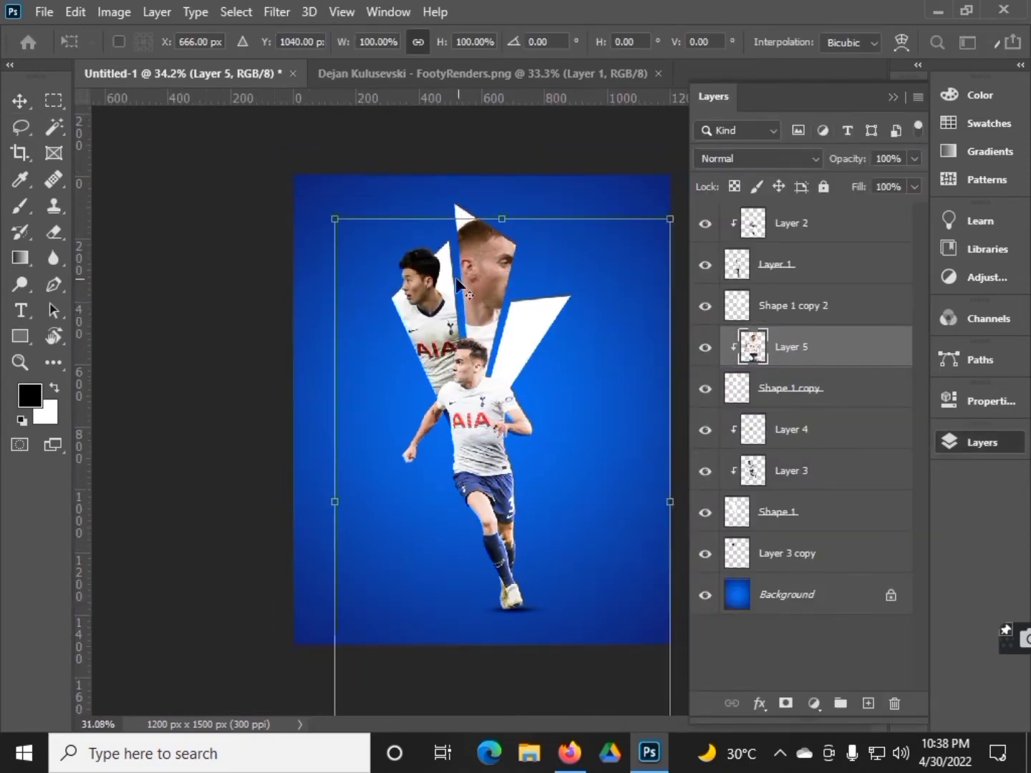
scroll(580, 350, down, 2)
drag(625, 259, 615, 223)
mouse_move(539, 237)
mouse_down()
mouse_move(520, 331)
mouse_move(544, 275)
mouse_up()
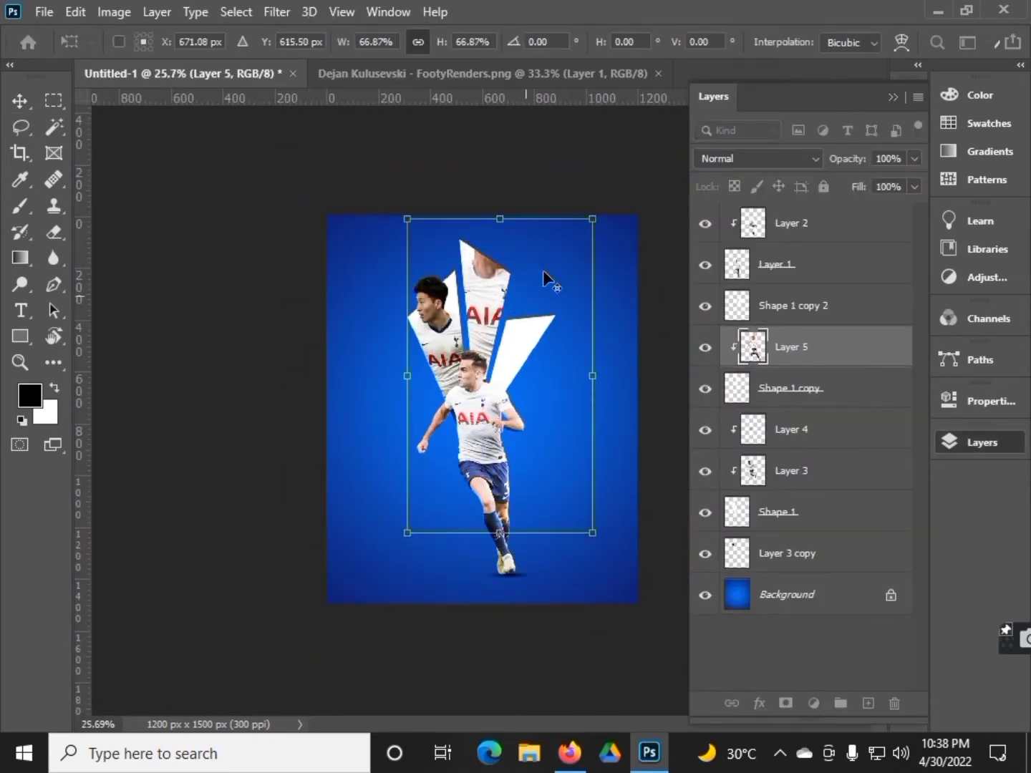
drag(591, 218, 576, 249)
drag(528, 342, 531, 320)
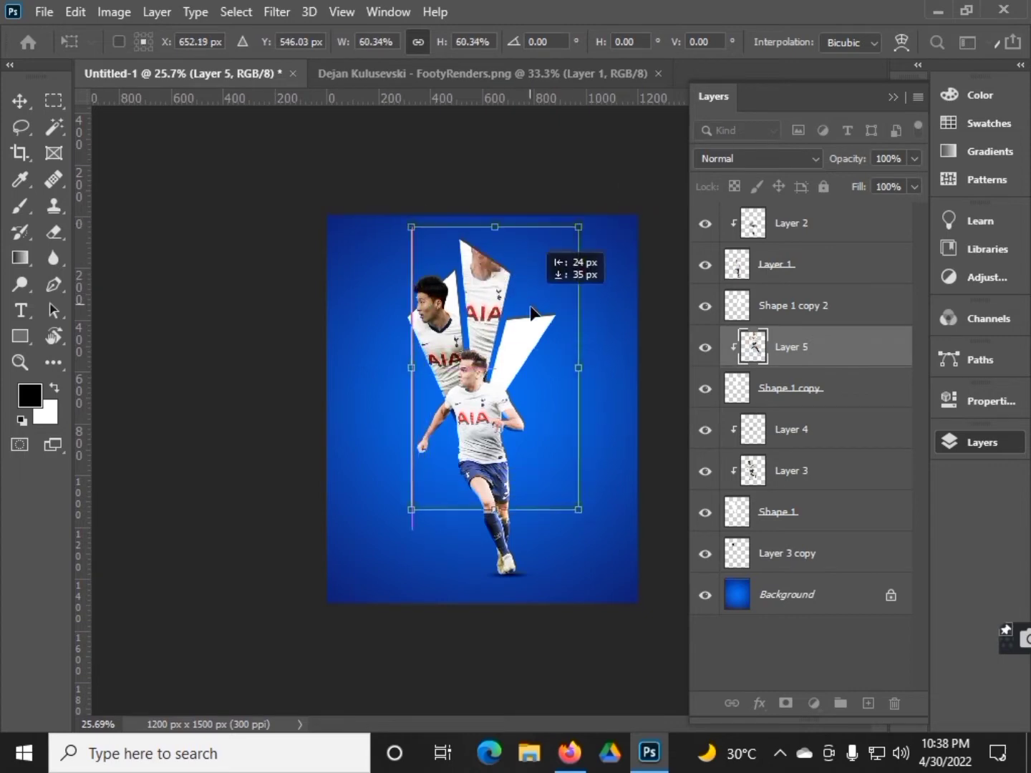
key(Return)
Duplicate the new player layer and move the copy down into another shard's group.
key(ctrl+j)
key(ctrl+bracketleft)
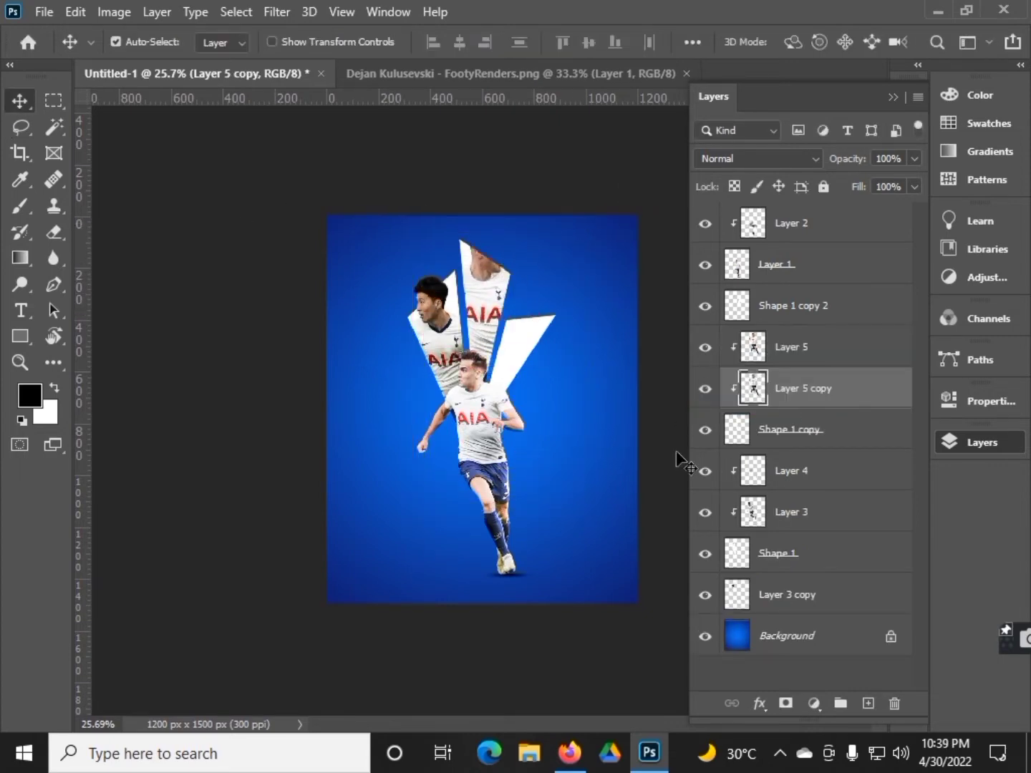
drag(788, 389, 816, 409)
click(53, 232)
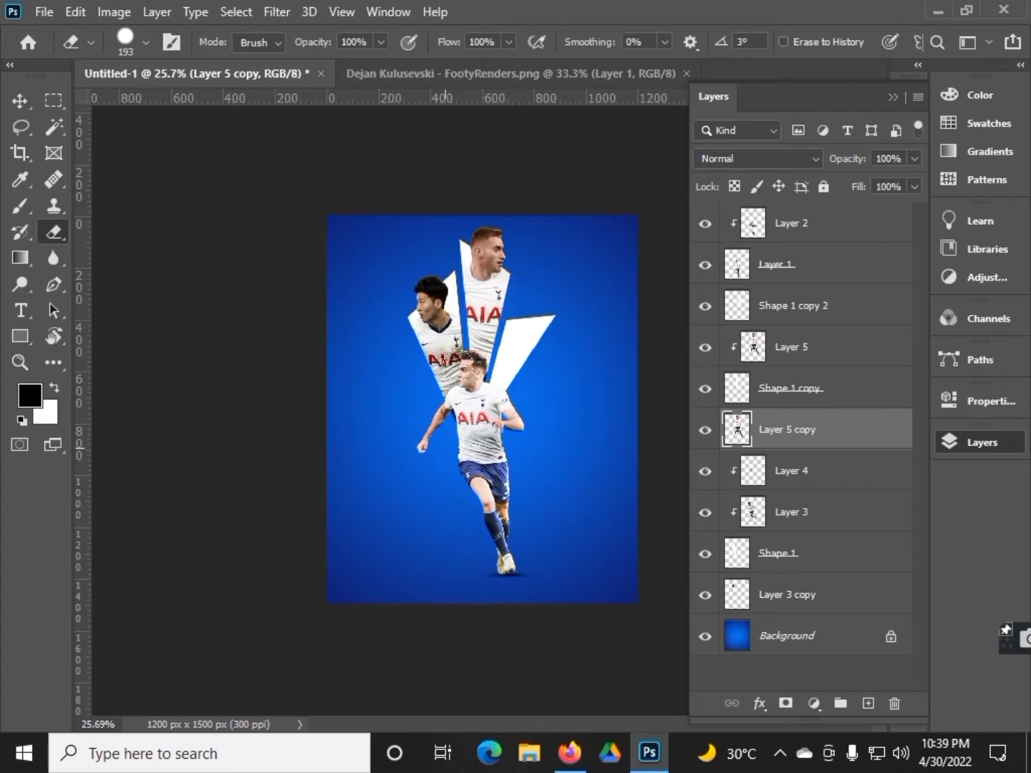
scroll(498, 368, up, 2)
Camera Raw the number 7 player: Exposure +0.65, Contrast +6, Highlights -33, Shadows +34.
key(v)
click(437, 294)
key(ctrl+alt+shift+a)
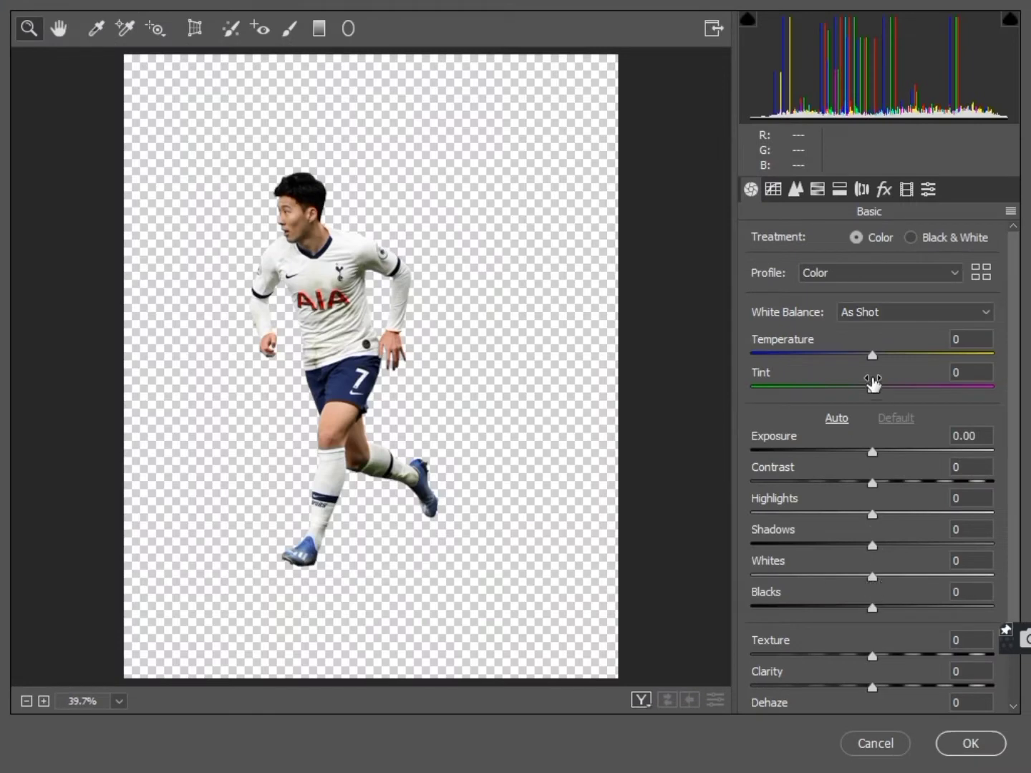
click(876, 454)
mouse_move(867, 451)
mouse_down()
mouse_move(887, 451)
mouse_move(879, 481)
mouse_move(912, 447)
mouse_move(833, 415)
mouse_up()
scroll(873, 621, down, 3)
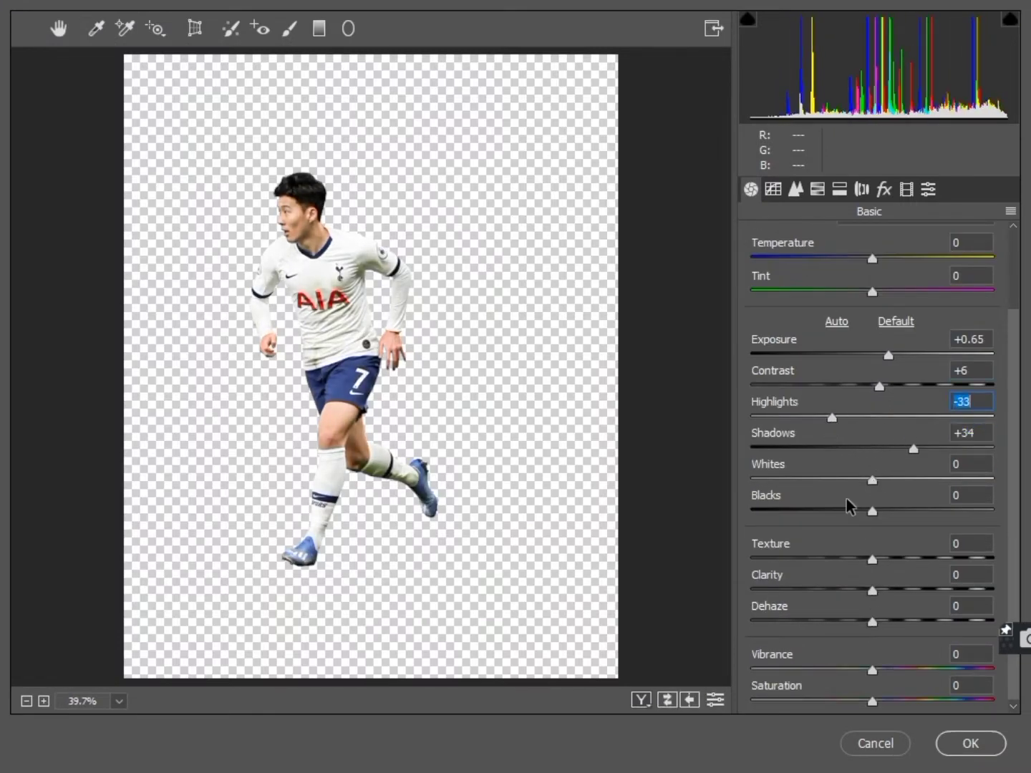
scroll(858, 536, down, 1)
mouse_move(873, 555)
mouse_down()
mouse_move(896, 555)
mouse_move(891, 585)
mouse_up()
click(970, 743)
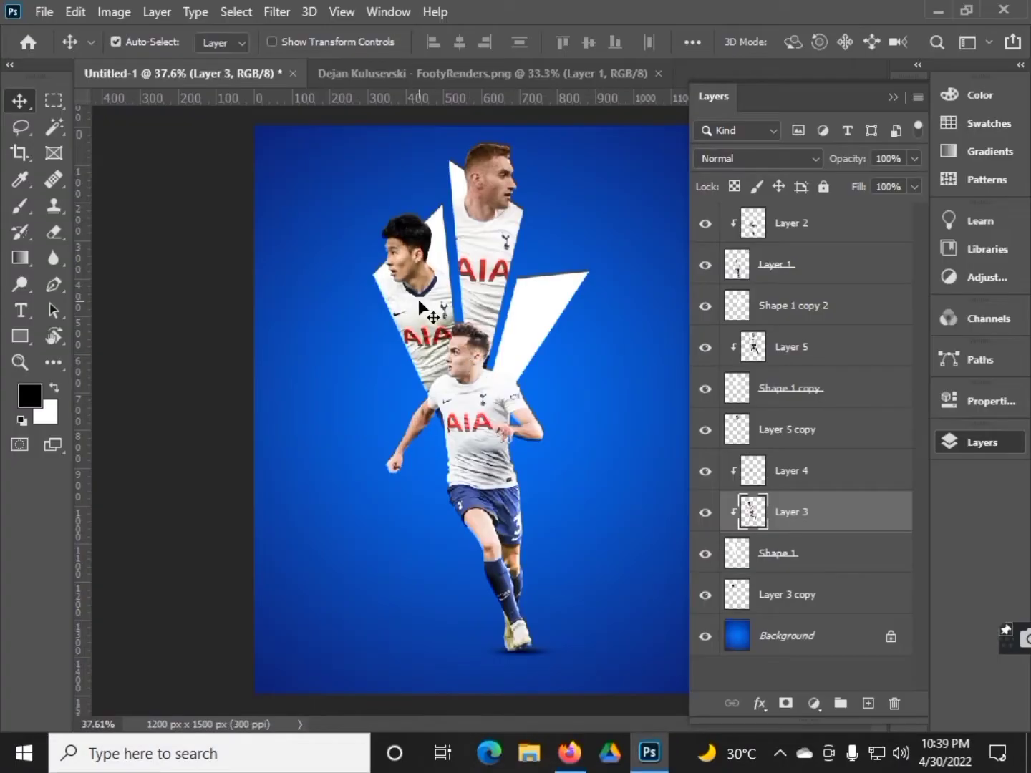
Delete the old unadjusted copy, then duplicate the adjusted player below Shape 1.
scroll(383, 345, up, 3)
click(792, 590)
key(Delete)
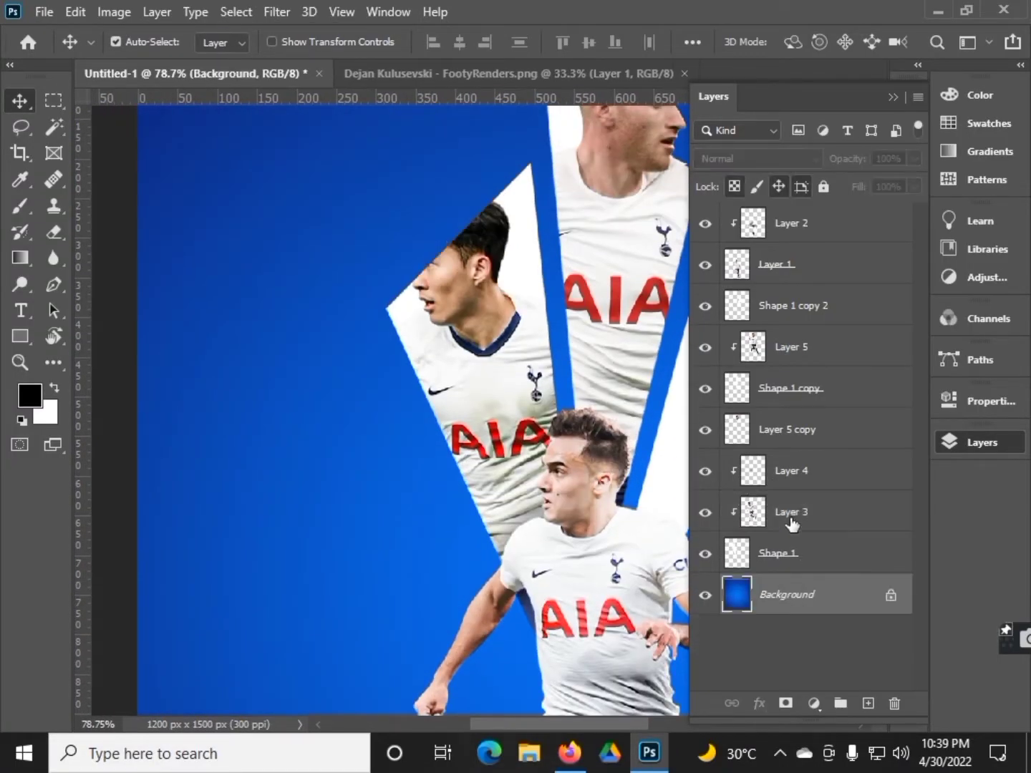
click(795, 514)
key(ctrl+j)
drag(795, 511, 770, 603)
Erase the copy's lower body, arm and remaining leg.
key(ctrl+0)
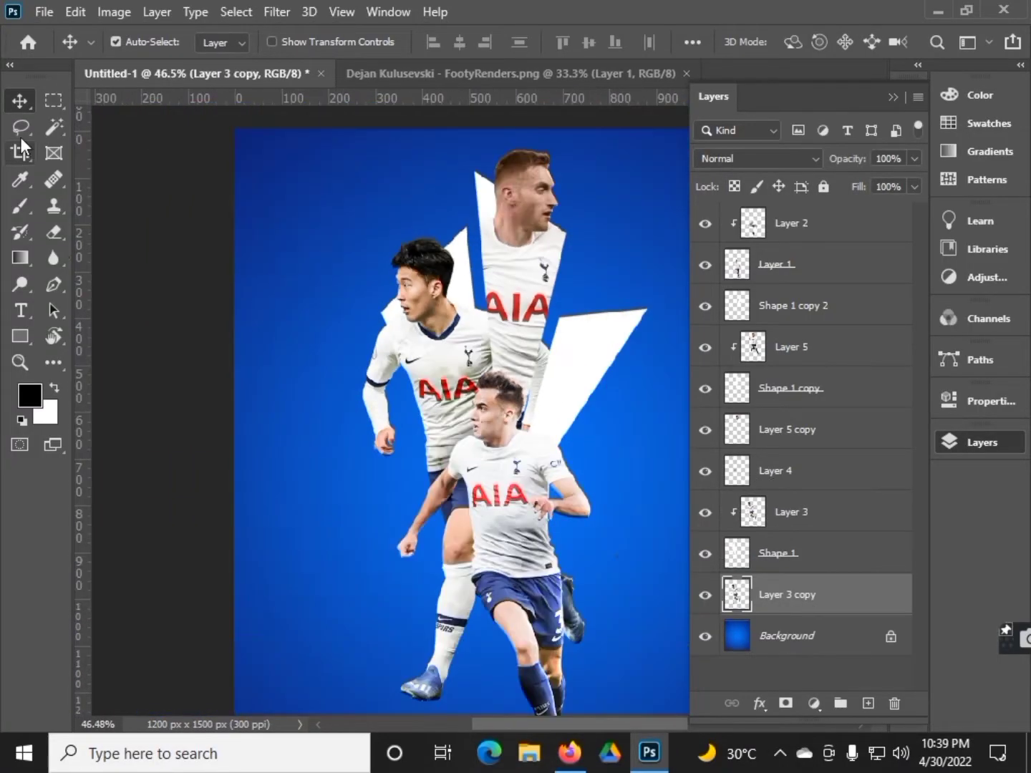
click(54, 231)
mouse_move(345, 344)
mouse_down()
mouse_move(531, 371)
mouse_move(572, 644)
mouse_up()
drag(416, 687, 468, 587)
scroll(476, 545, down, 3)
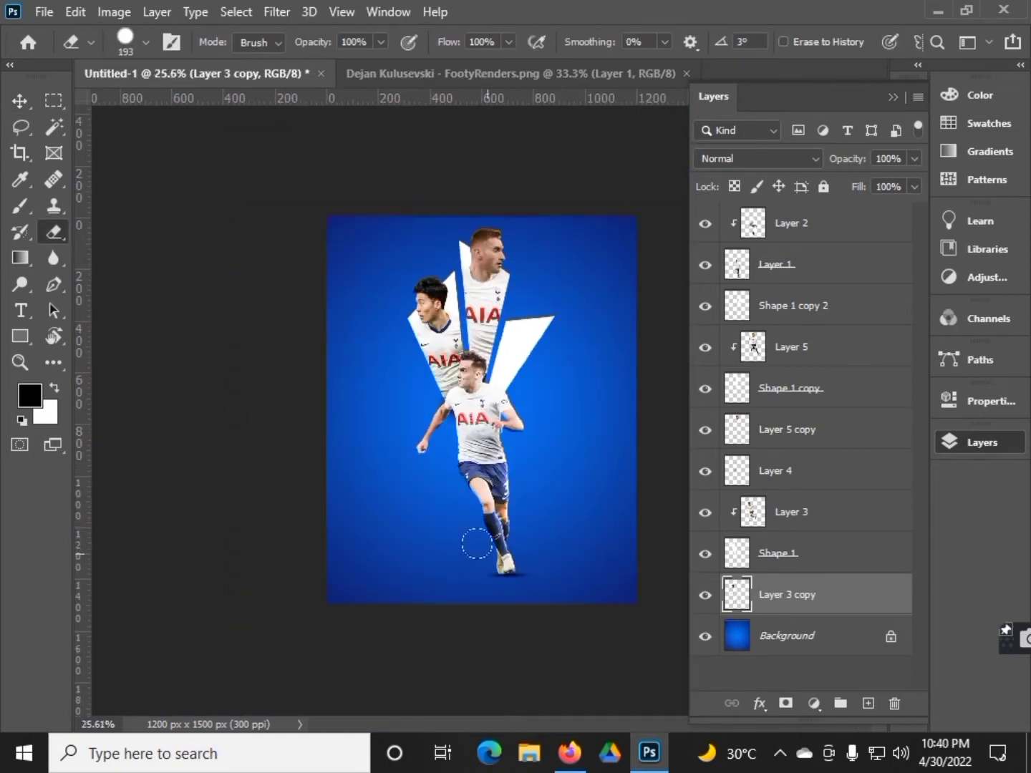
scroll(480, 372, up, 2)
Return to the Move tool and select Layer 5 for adjusting.
key(v)
scroll(526, 236, down, 1)
scroll(484, 260, up, 1)
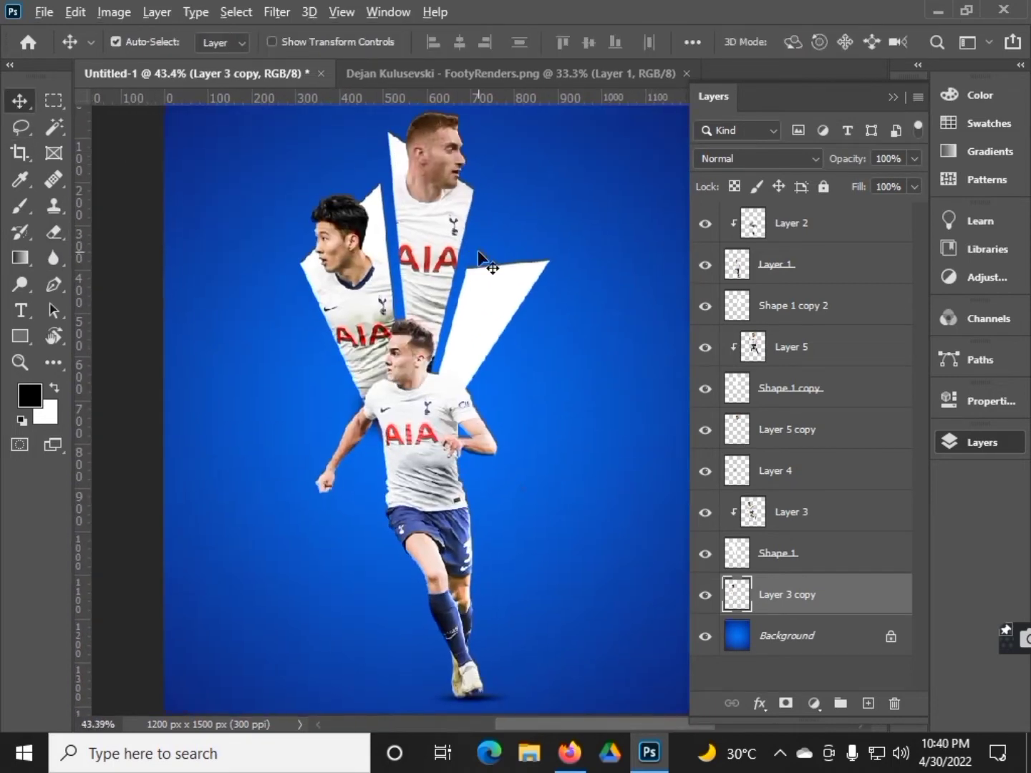
scroll(510, 184, down, 1)
click(800, 442)
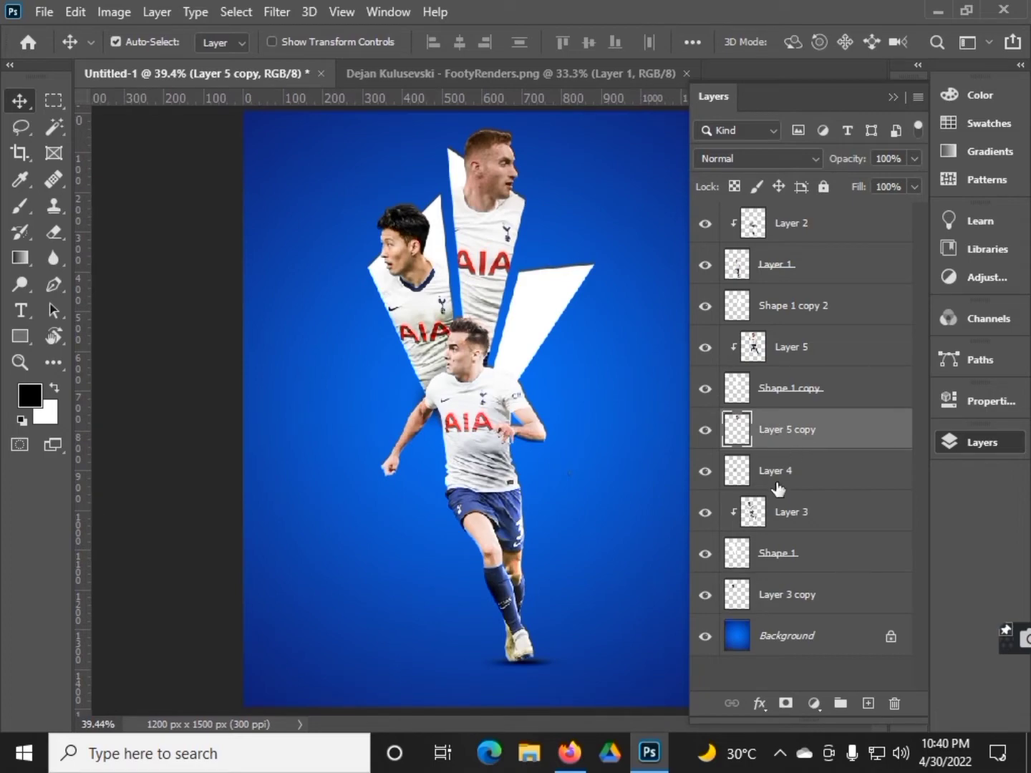
click(777, 513)
click(780, 349)
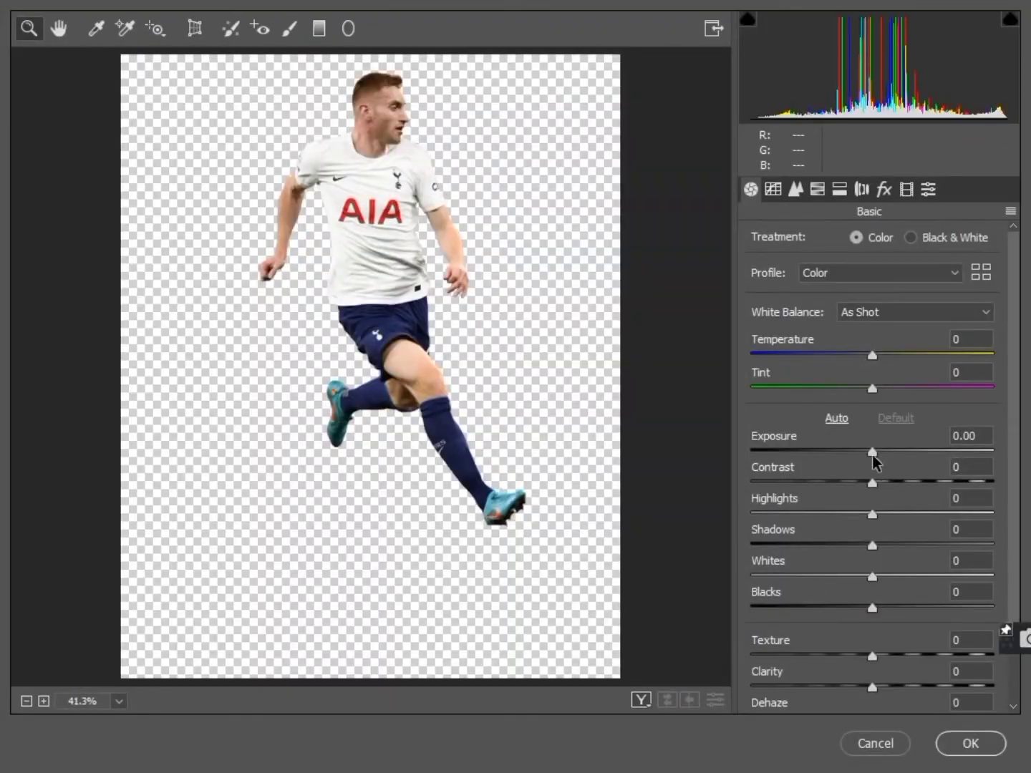
Camera Raw the red-haired player: Exposure +0.40, Shadows +52, Clarity +10.
drag(871, 453, 934, 497)
scroll(877, 573, down, 2)
click(838, 467)
drag(872, 609, 882, 609)
key(Up)
key(Up)
key(Up)
key(Tab)
key(Up)
key(Up)
key(Up)
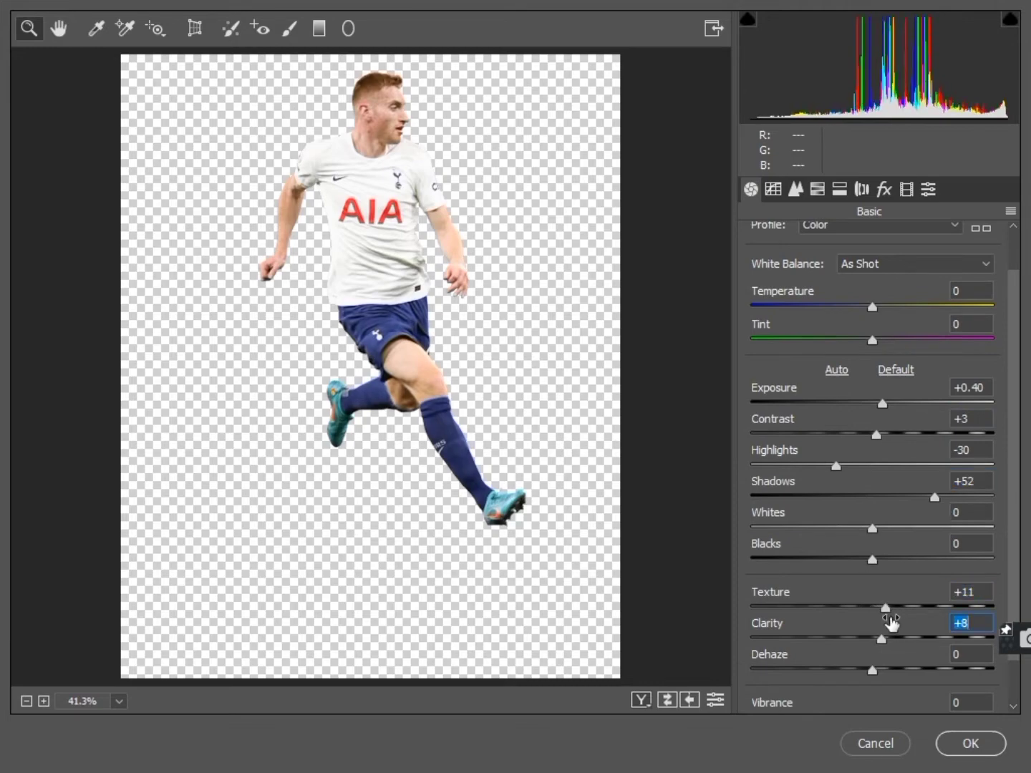
key(Up)
key(Up)
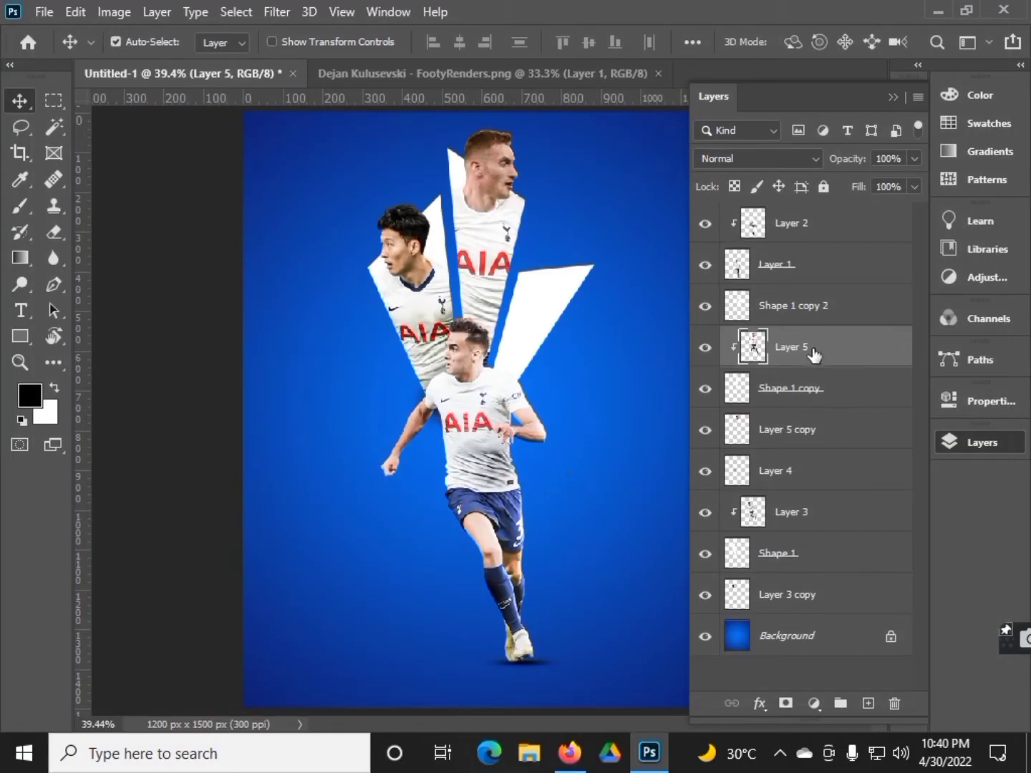
Move the player's unclipped copy below Shape 1 copy and erase its parts outside the shards.
click(779, 429)
click(778, 351)
drag(779, 351, 789, 428)
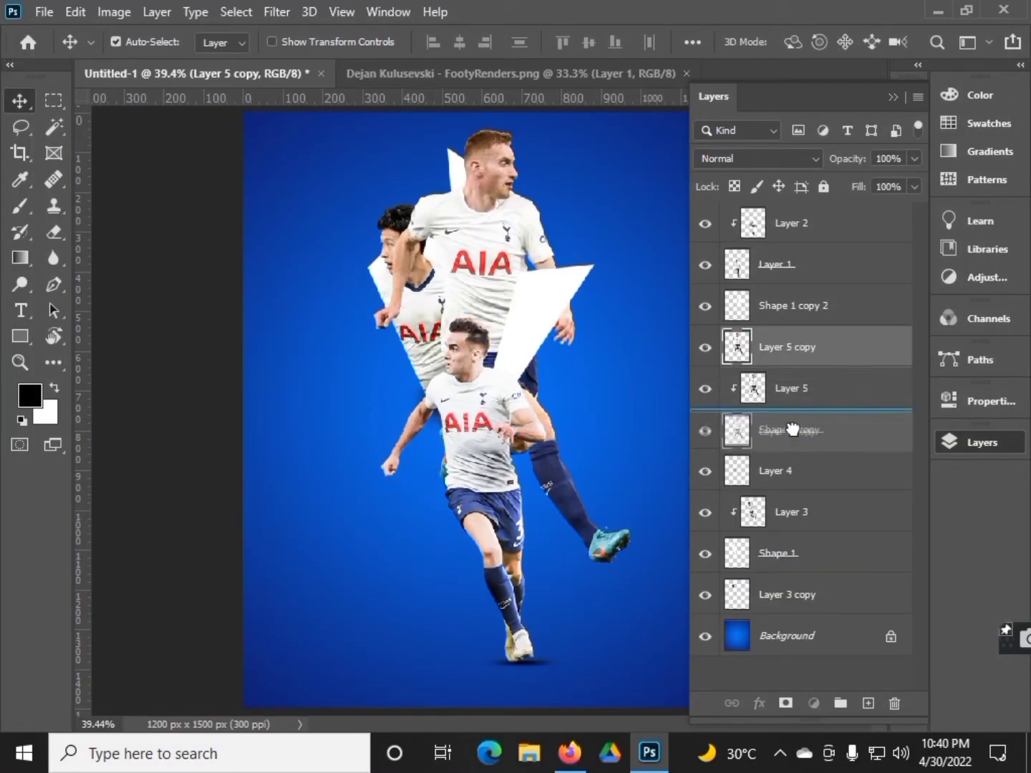
key(e)
drag(430, 201, 500, 247)
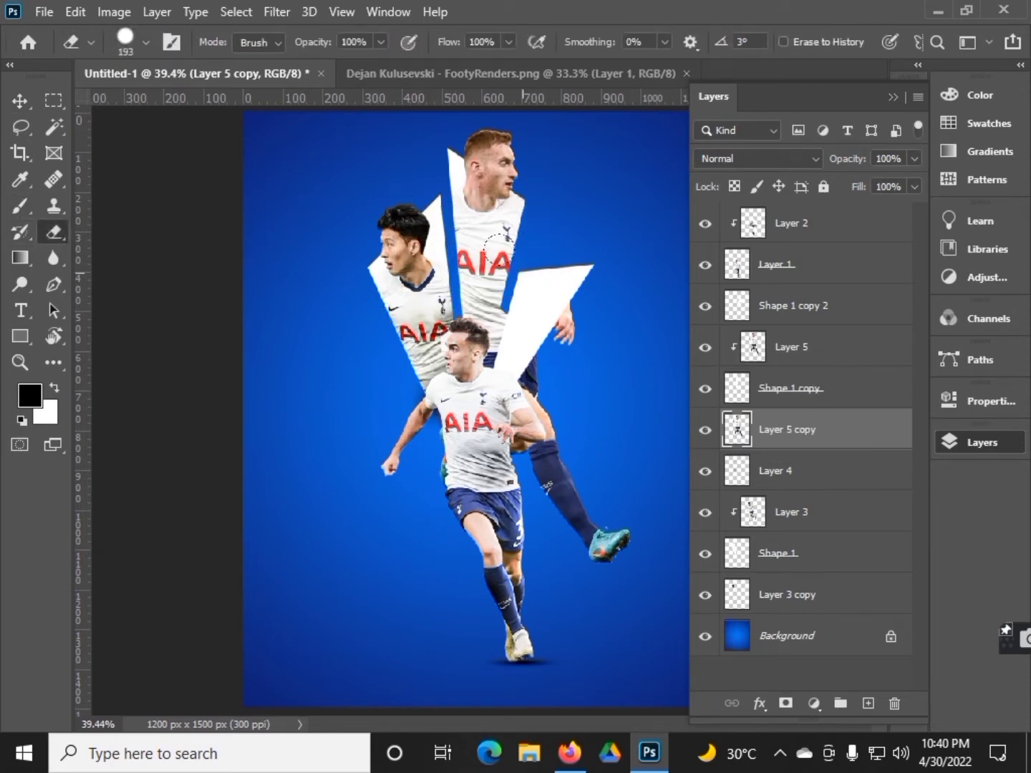
drag(533, 422, 581, 550)
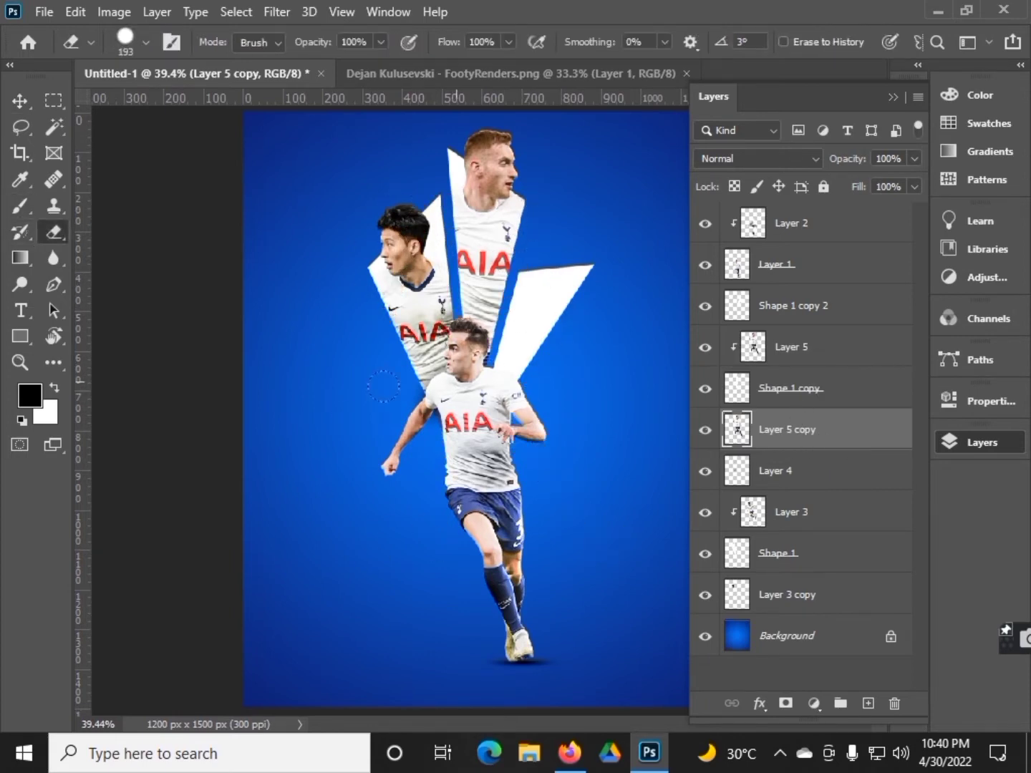
Cancel an attempted File > Open and return to the footyrenders.com tab in Firefox.
click(20, 101)
click(892, 97)
click(45, 10)
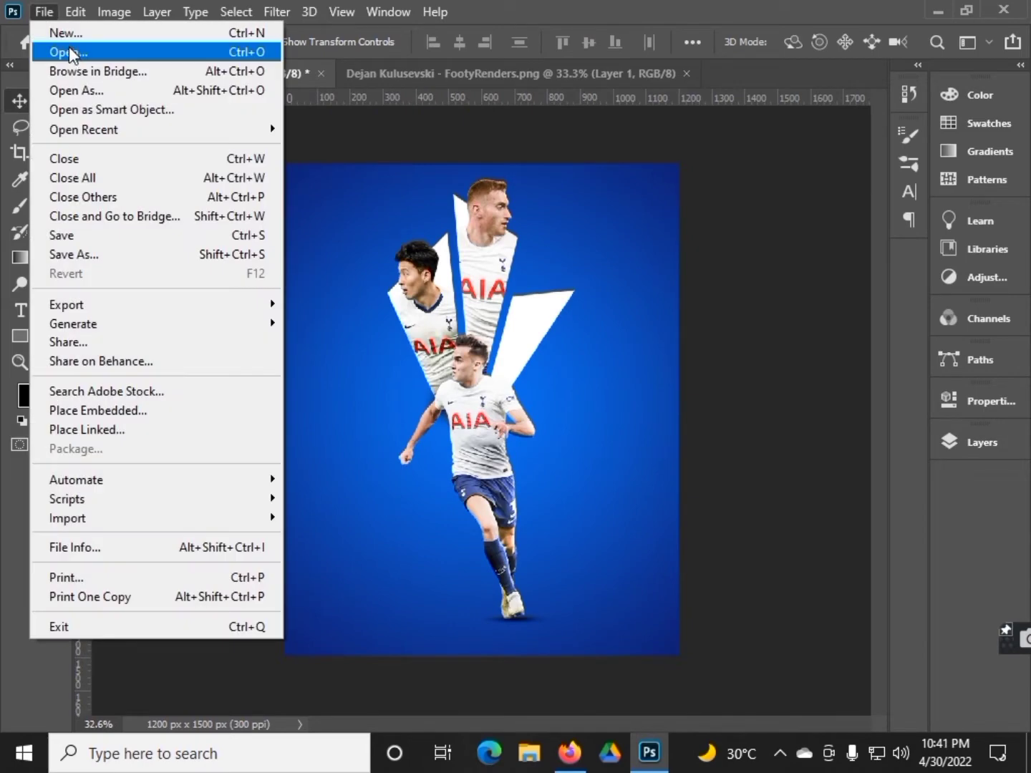
click(50, 51)
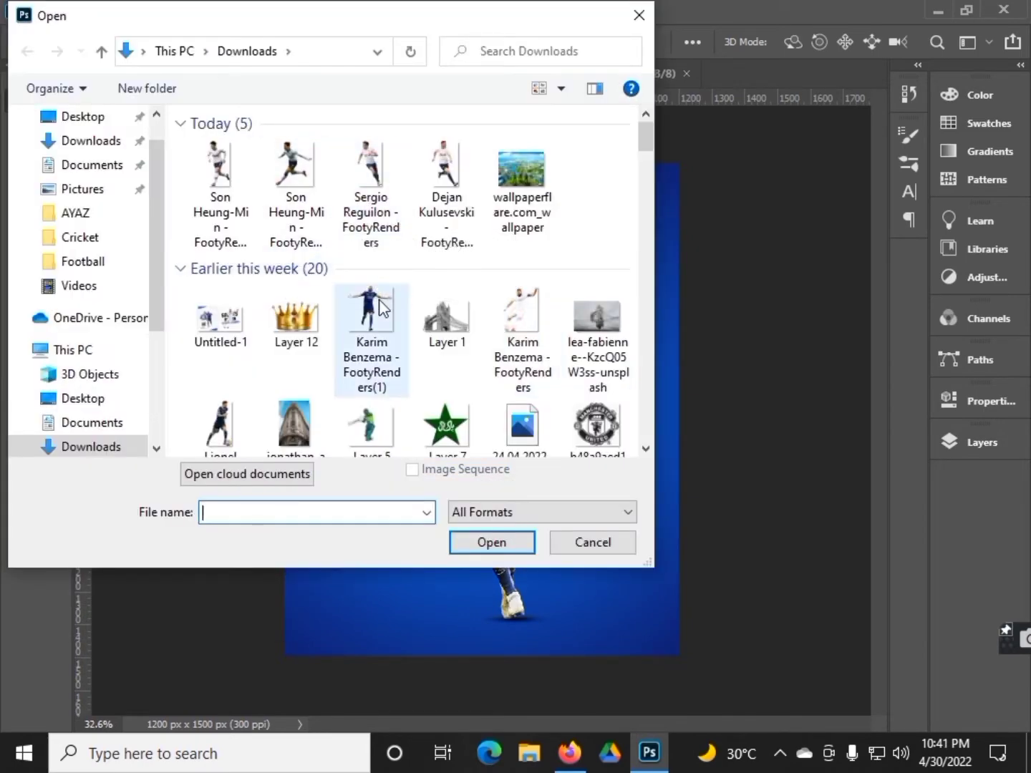
scroll(368, 380, down, 3)
scroll(429, 358, up, 3)
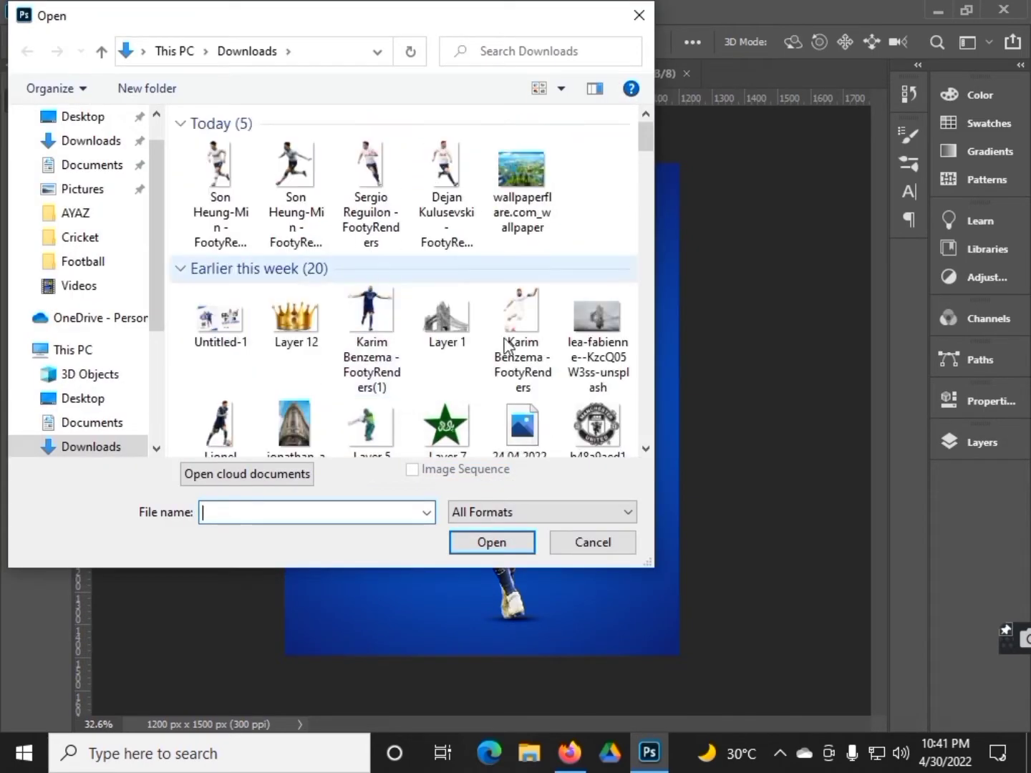
click(594, 542)
click(569, 752)
click(344, 21)
Go back to the search results and move to page 4 of the renders.
click(22, 65)
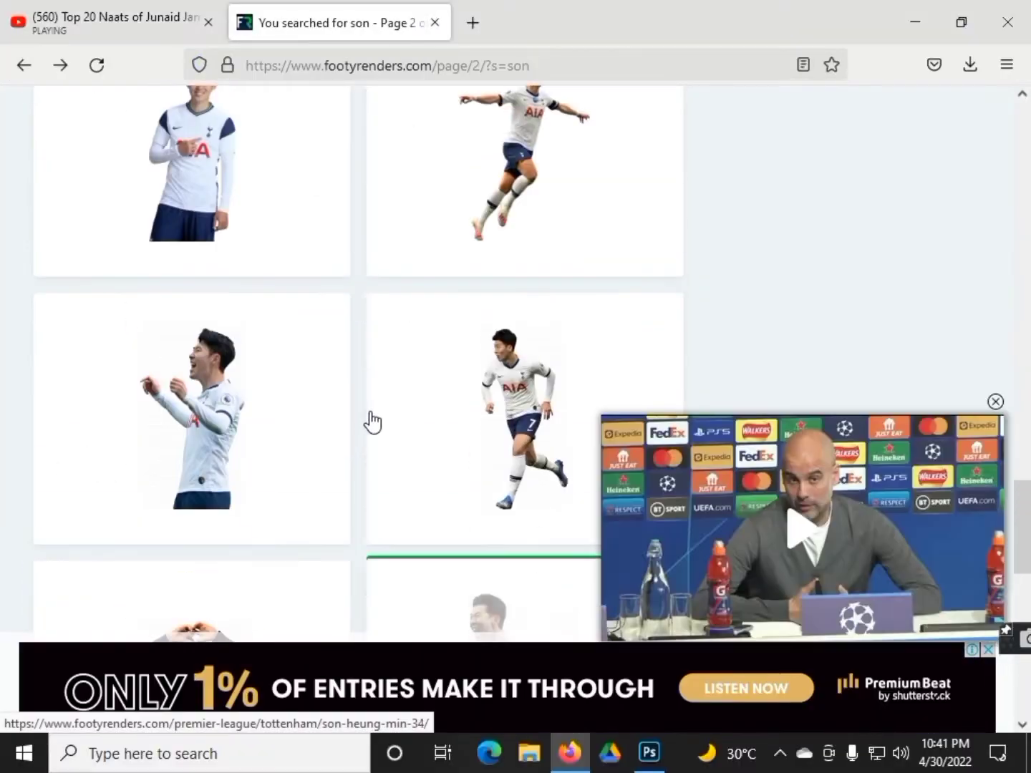
click(23, 65)
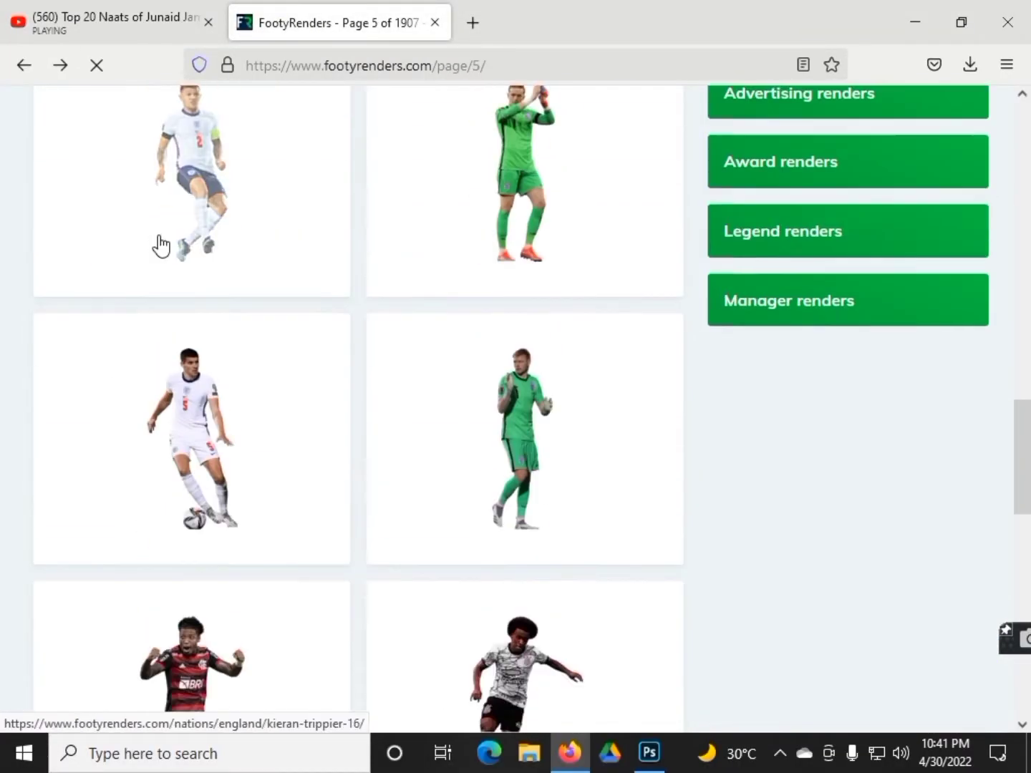
scroll(161, 246, down, 5)
scroll(350, 400, down, 4)
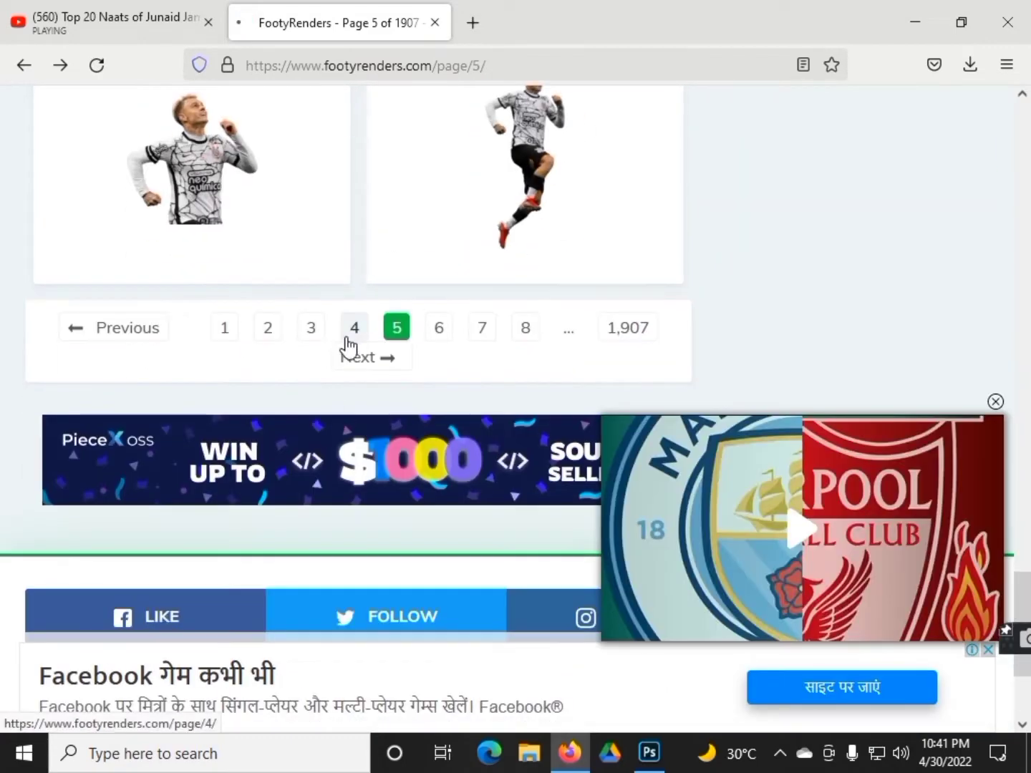
click(357, 347)
Download the Emerson Royal render PNG and return to Photoshop.
scroll(368, 334, down, 4)
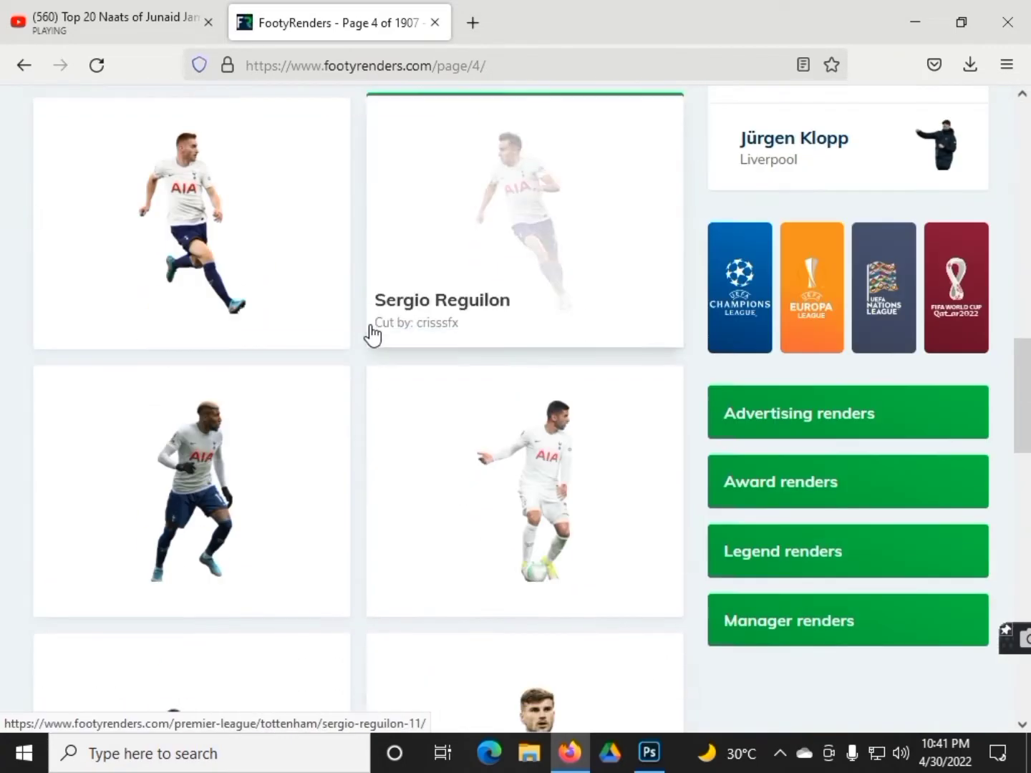
click(198, 468)
scroll(136, 440, down, 3)
click(92, 403)
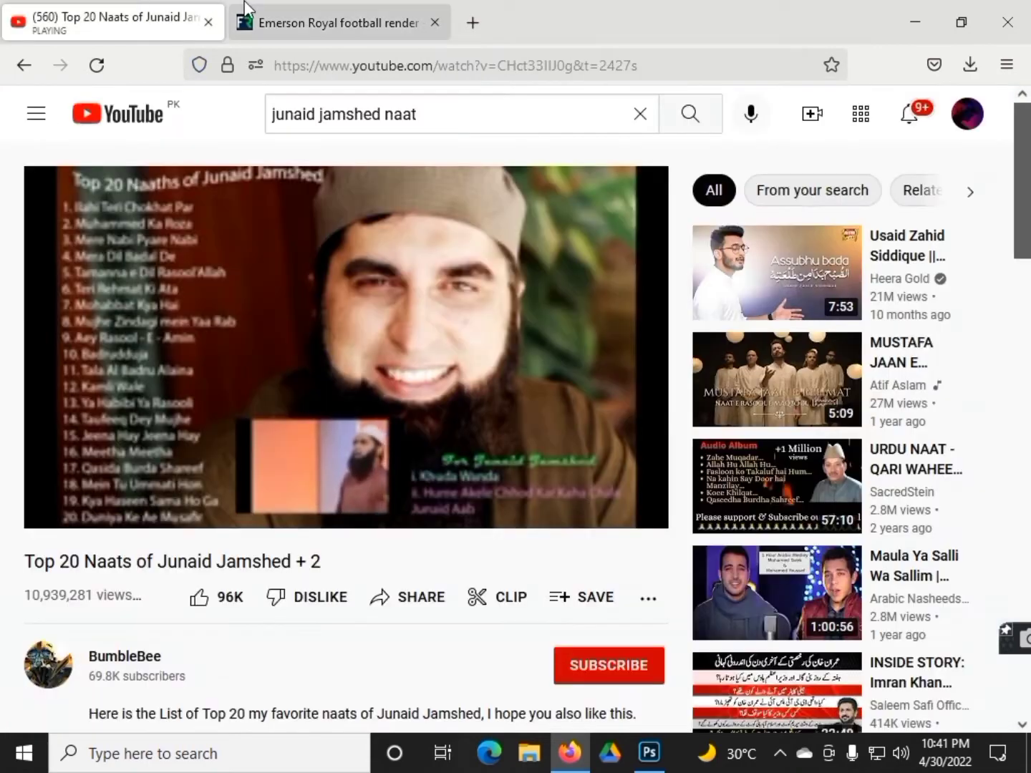
key(alt+Tab)
Open the Emerson Royal render, drag it into Untitled-1, and close the other documents.
click(44, 12)
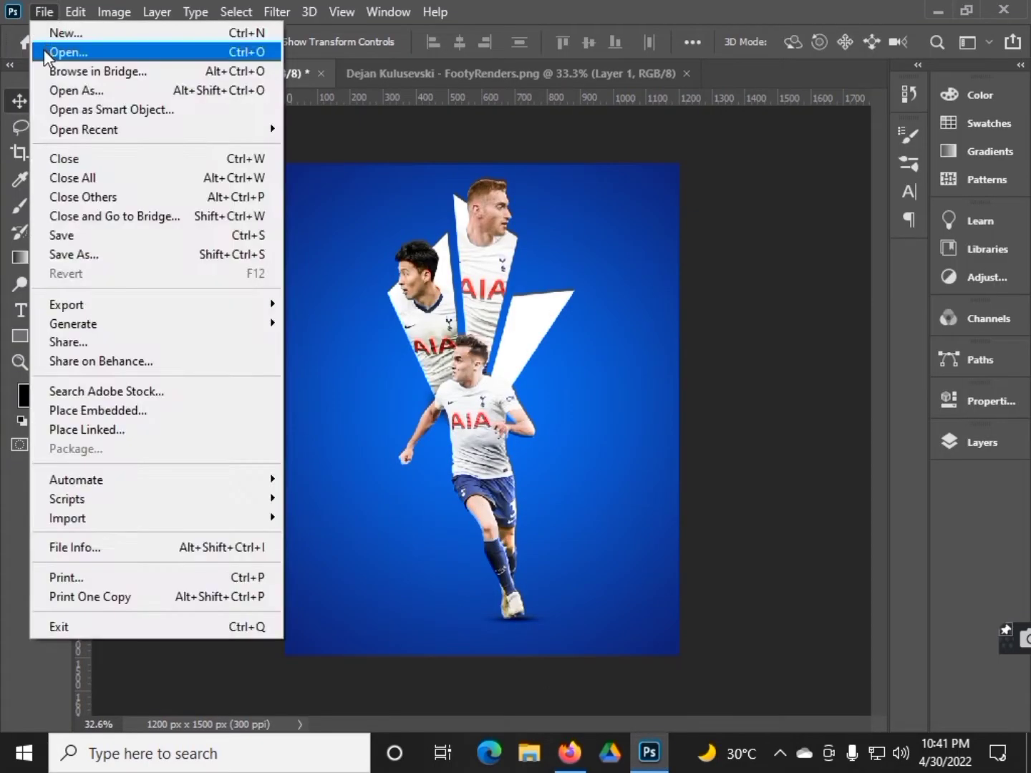
click(44, 49)
double_click(221, 168)
mouse_move(462, 161)
mouse_down()
mouse_move(216, 83)
mouse_move(473, 358)
mouse_up()
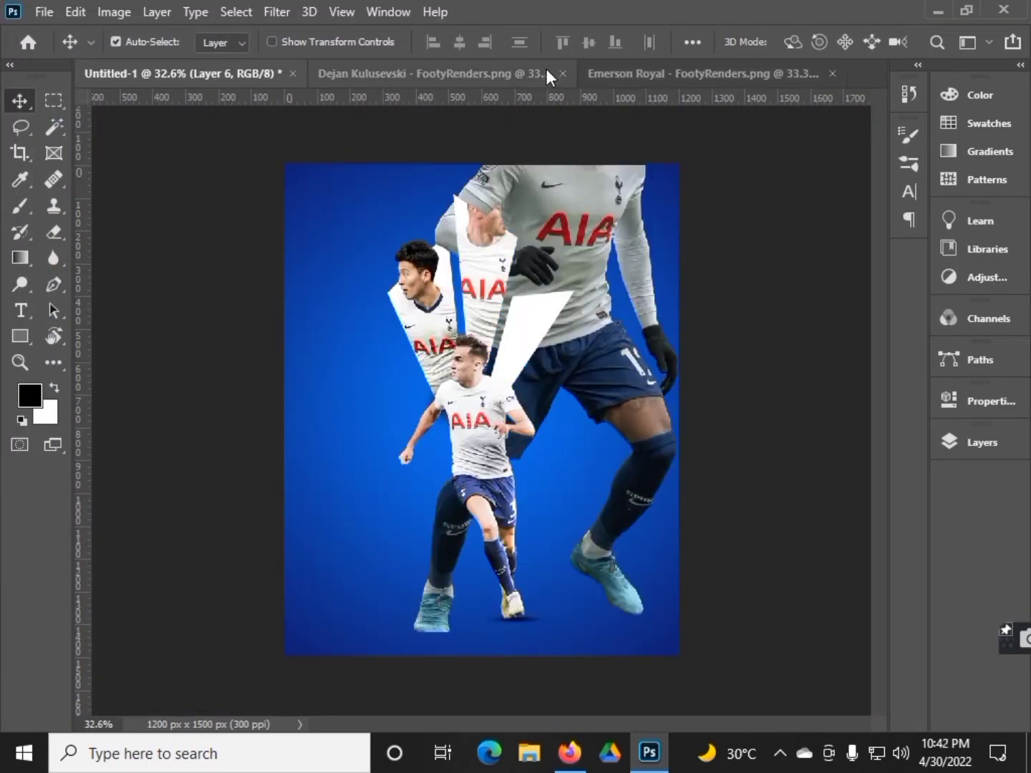
click(576, 73)
click(647, 74)
Move Layer 6 above Shape 1 copy 2 and release its clipping.
click(982, 443)
mouse_move(827, 435)
mouse_down()
mouse_move(780, 287)
mouse_move(791, 211)
mouse_move(805, 566)
mouse_up()
click(793, 306)
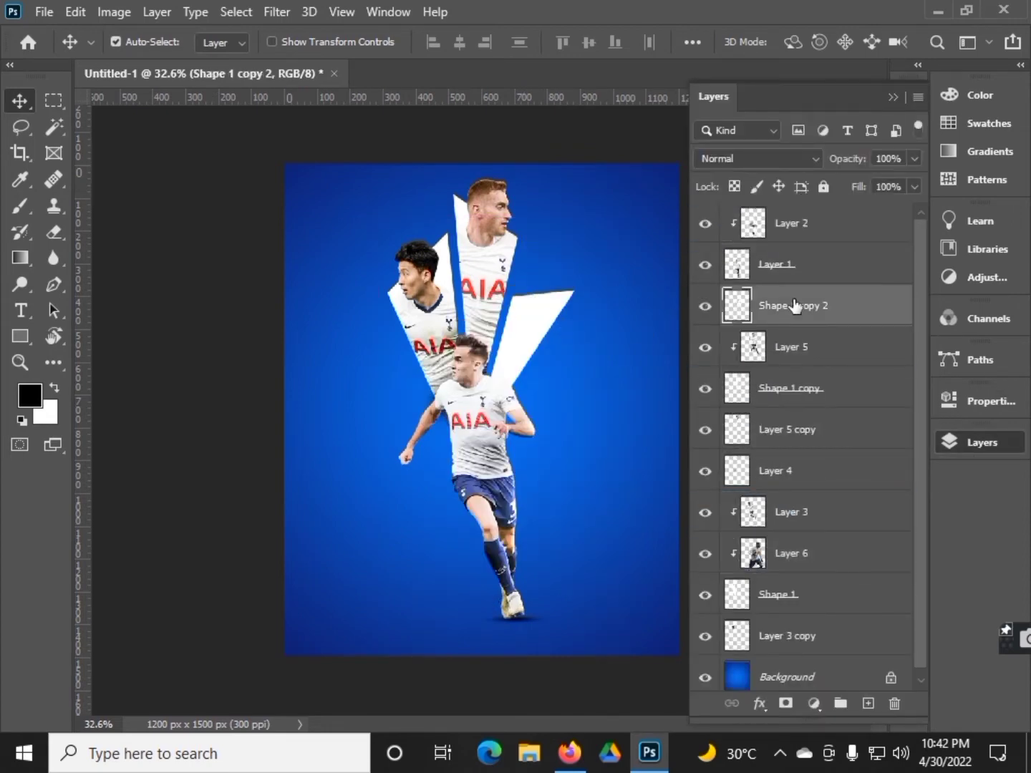
click(780, 264)
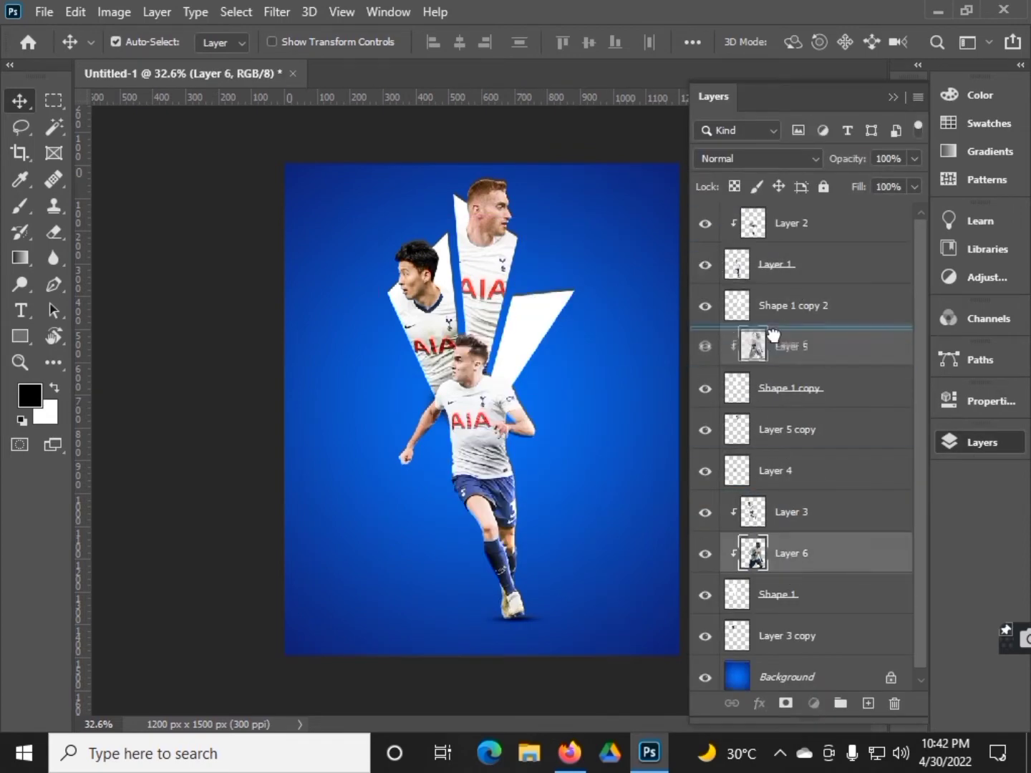
drag(792, 572, 783, 301)
alt+click(802, 322)
key(ctrl+j)
key(ctrl+z)
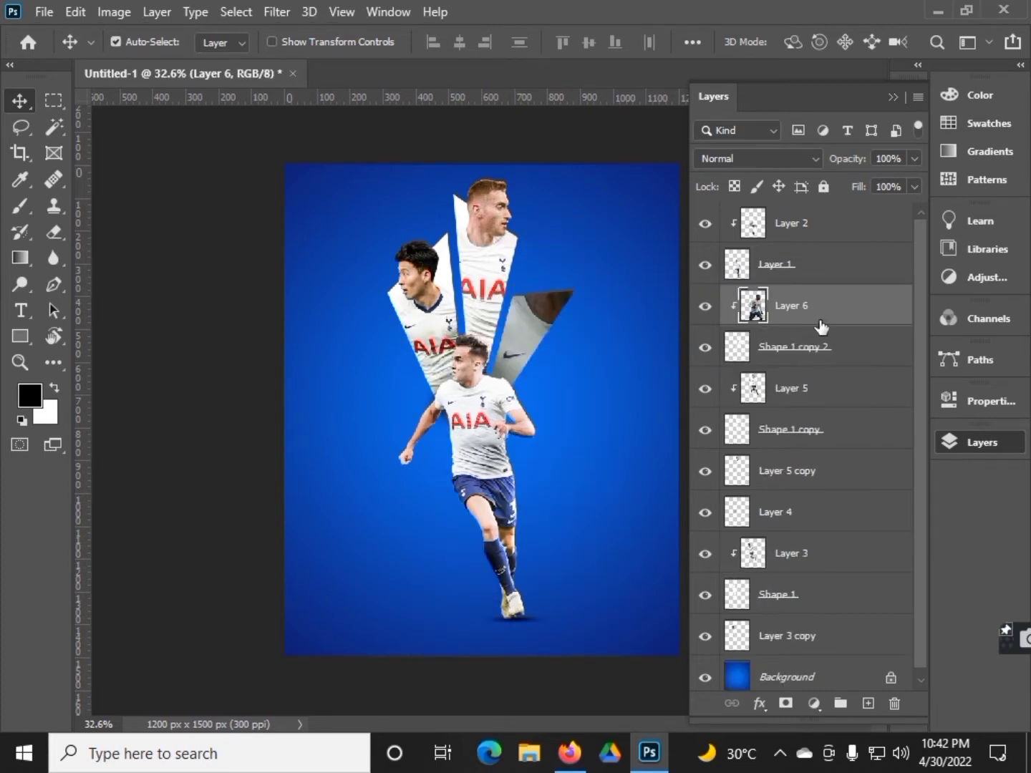
alt+click(818, 324)
Open the Camera Raw Filter on Layer 6.
click(276, 11)
click(306, 132)
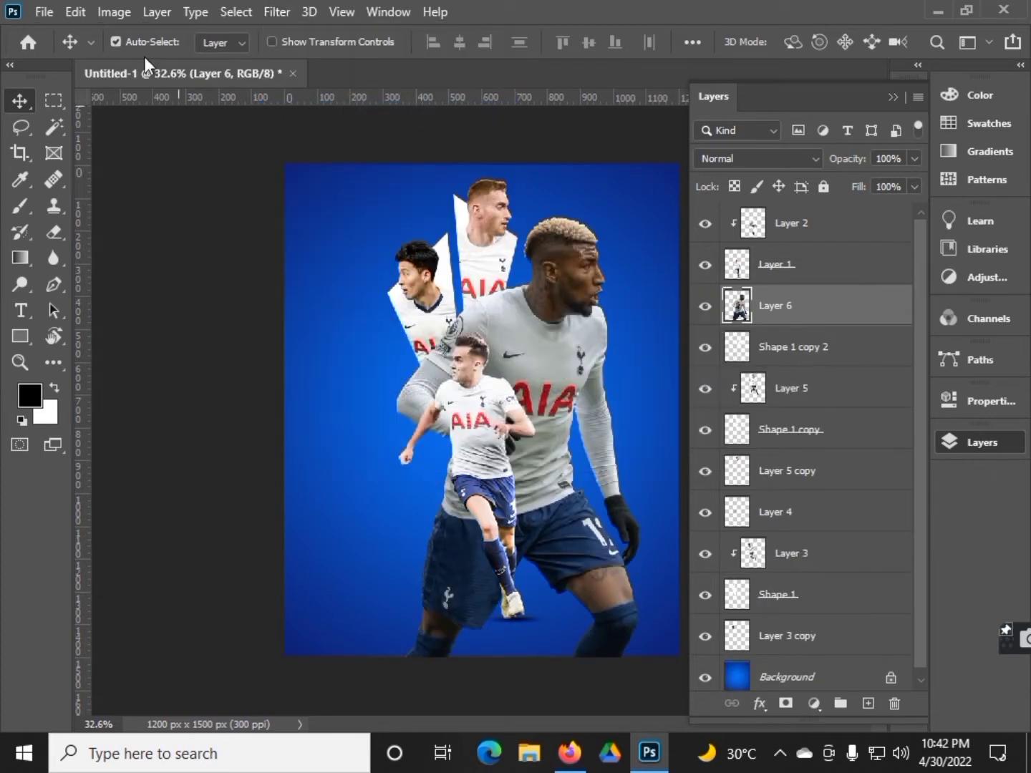
click(276, 11)
click(301, 132)
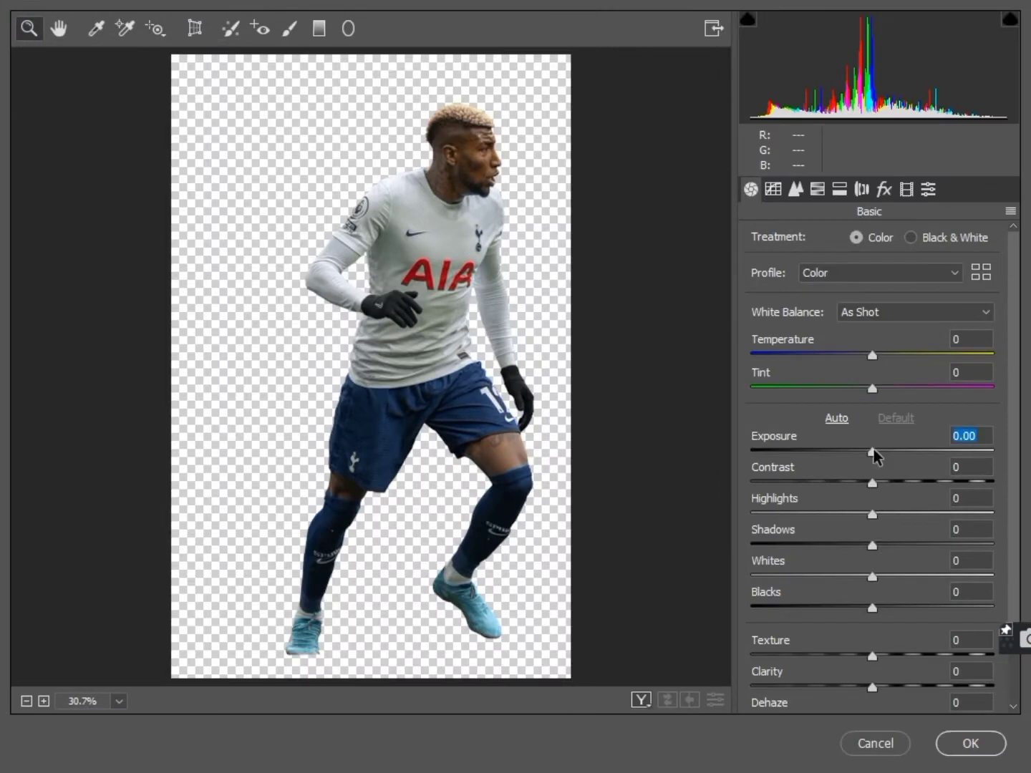
Apply Exposure +0.75, Contrast +5, Highlights -21, Shadows +25, Texture +14, Clarity +22, then duplicate Layer 6.
mouse_move(872, 451)
mouse_down()
mouse_move(884, 452)
mouse_move(878, 483)
mouse_up()
drag(872, 514, 830, 514)
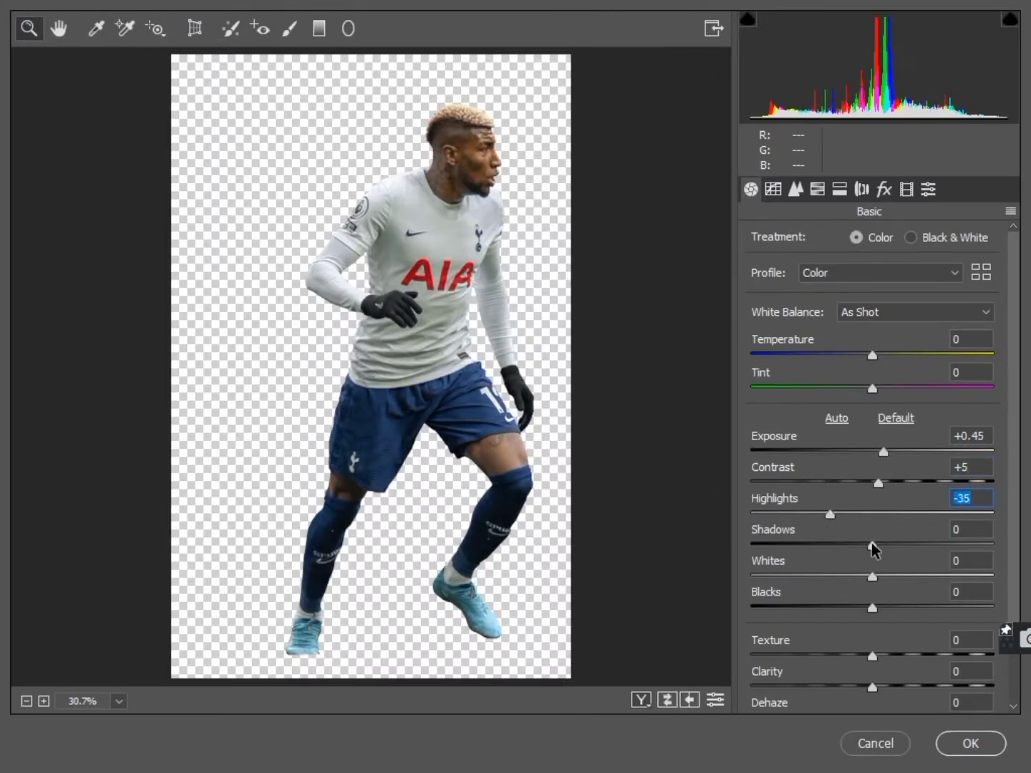
drag(891, 544, 904, 544)
drag(829, 514, 847, 514)
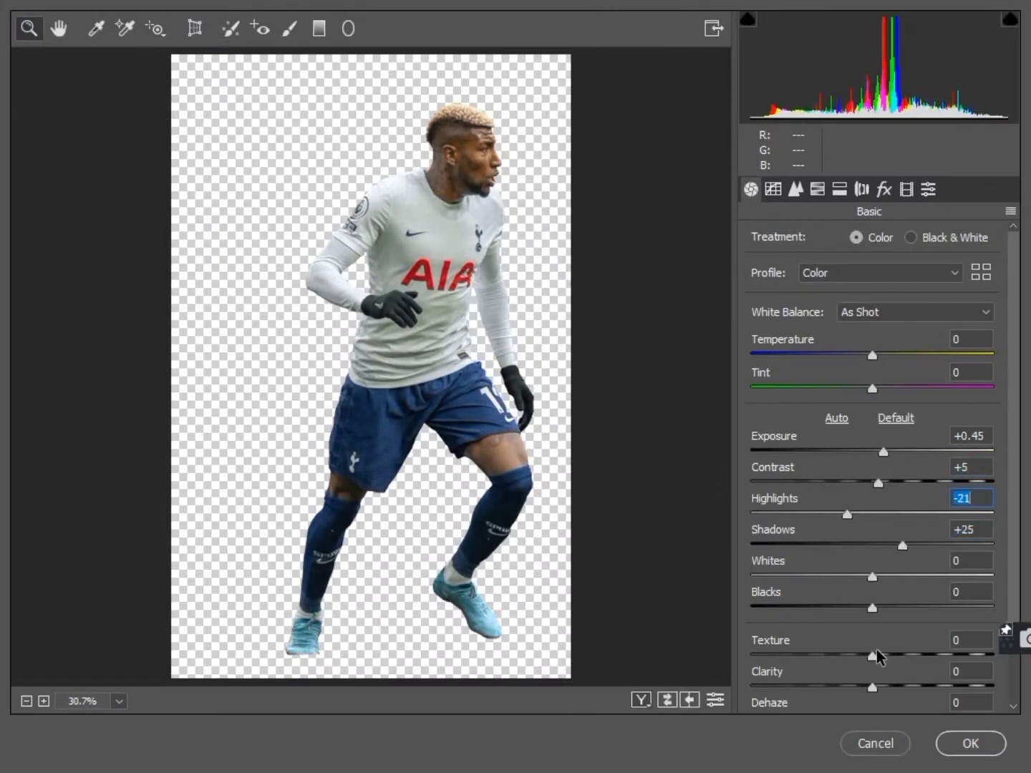
mouse_move(873, 653)
mouse_down()
mouse_move(890, 654)
mouse_move(898, 686)
mouse_up()
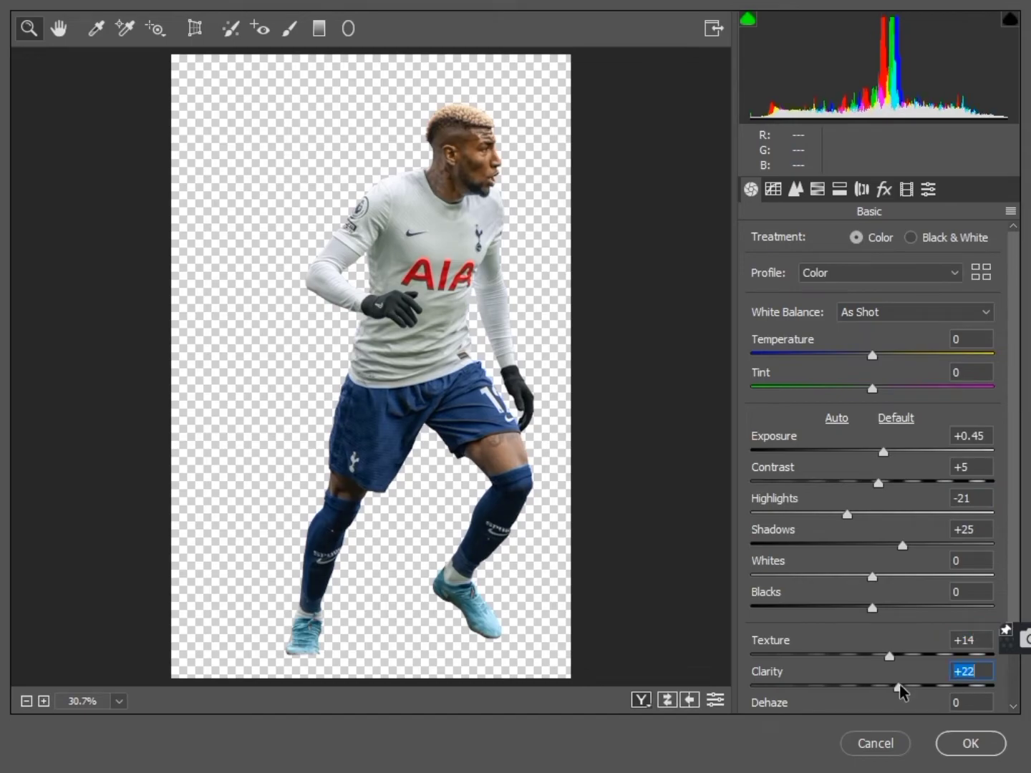
click(959, 744)
key(ctrl+j)
Move Layer 6 copy below Shape 1 copy 2, hide it, and select Layer 6.
drag(808, 308, 816, 405)
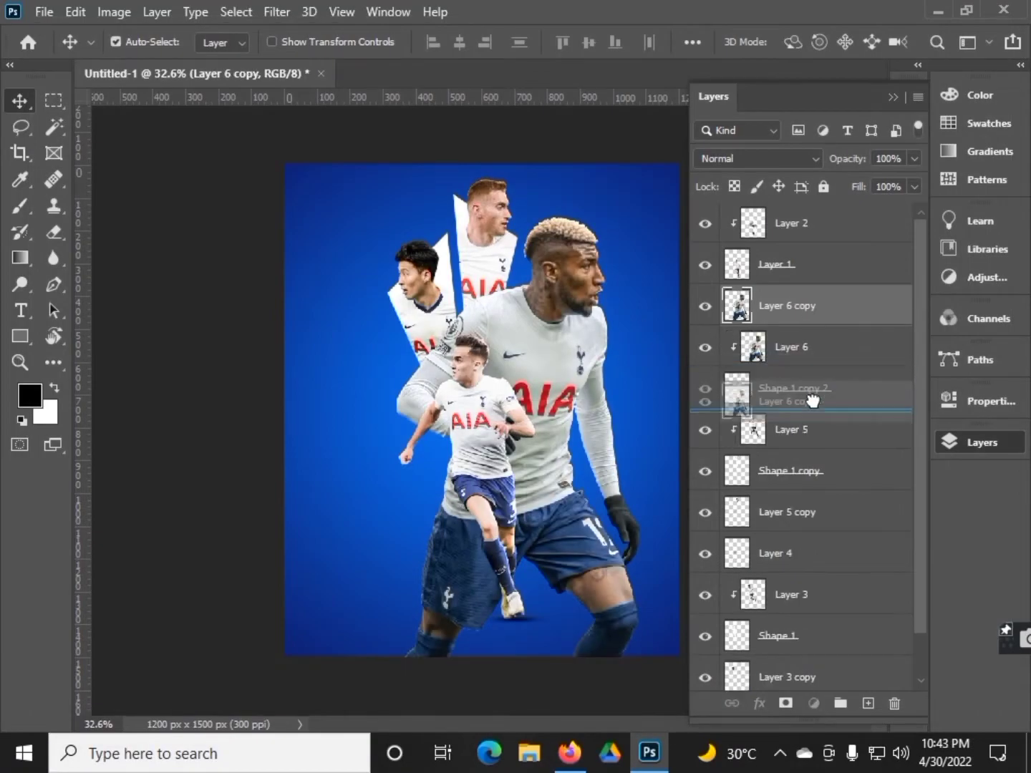
key(ctrl+z)
key(ctrl+shift+z)
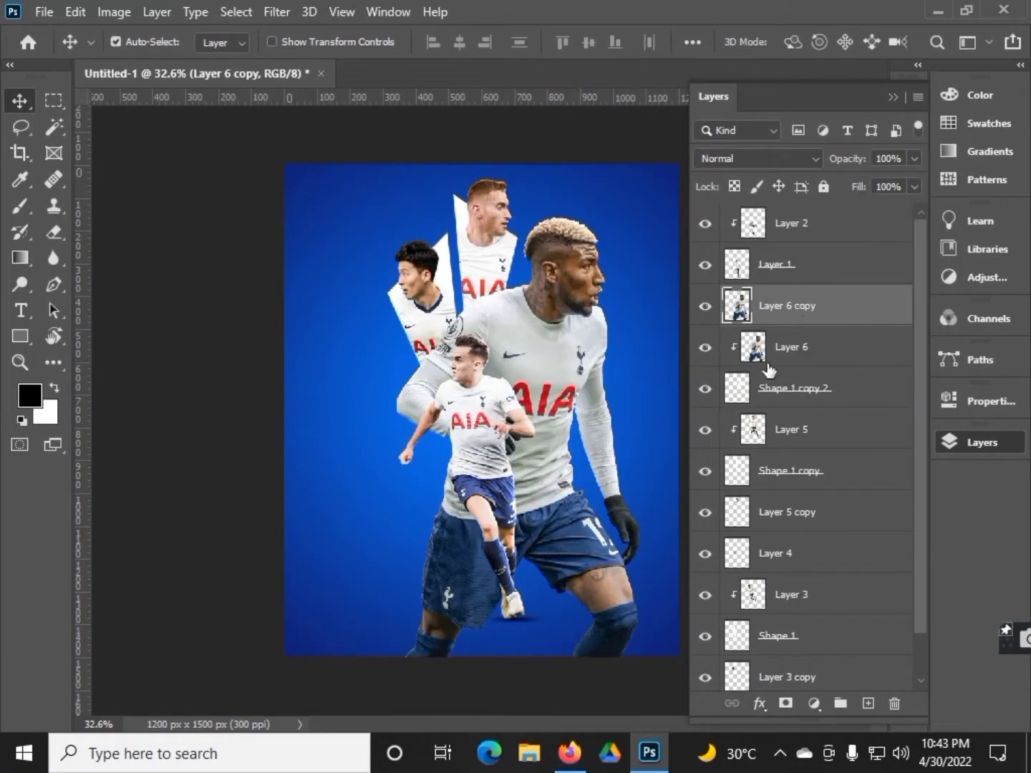
click(705, 388)
click(788, 305)
Scale Layer 6 to about 65.79% and place it in the right white shard.
key(ctrl+t)
drag(376, 222, 425, 272)
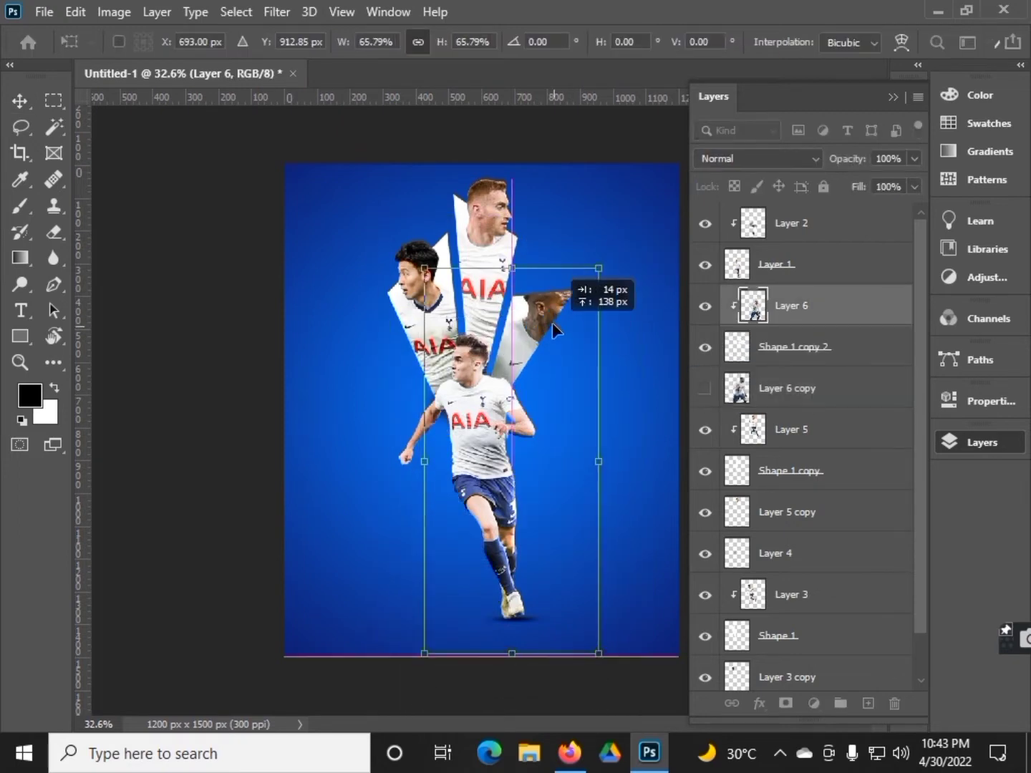
drag(523, 276, 575, 327)
key(Return)
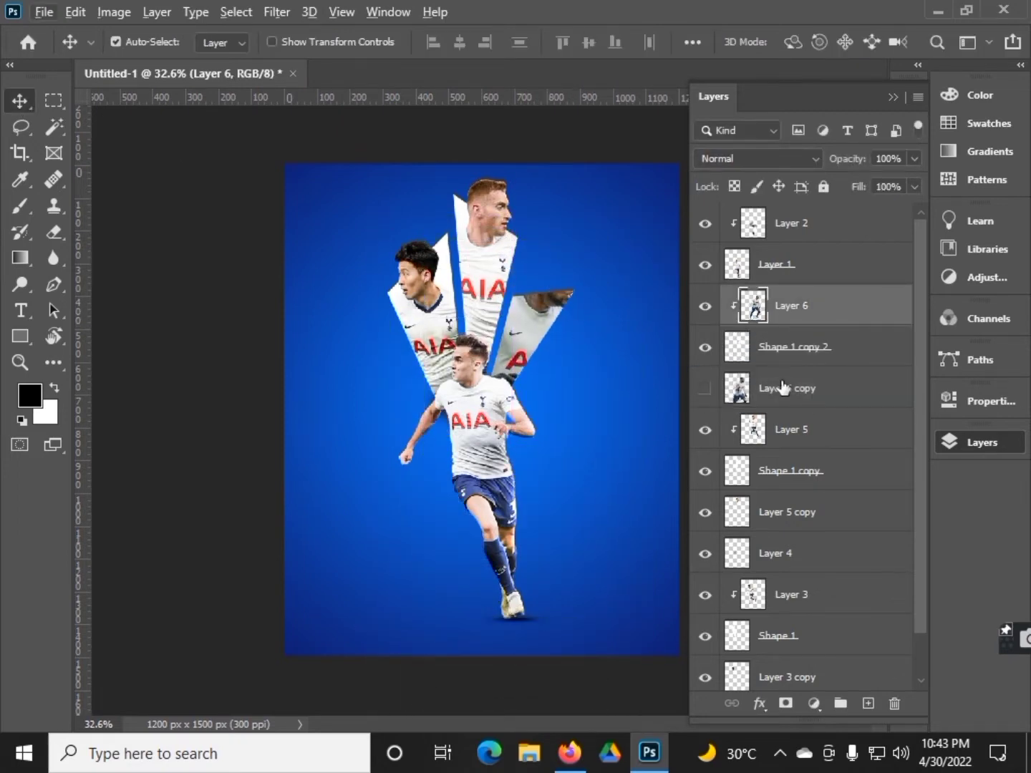
Show Layer 6 copy below Shape 1 copy 2 and erase it between the middle and right players.
click(706, 388)
click(770, 392)
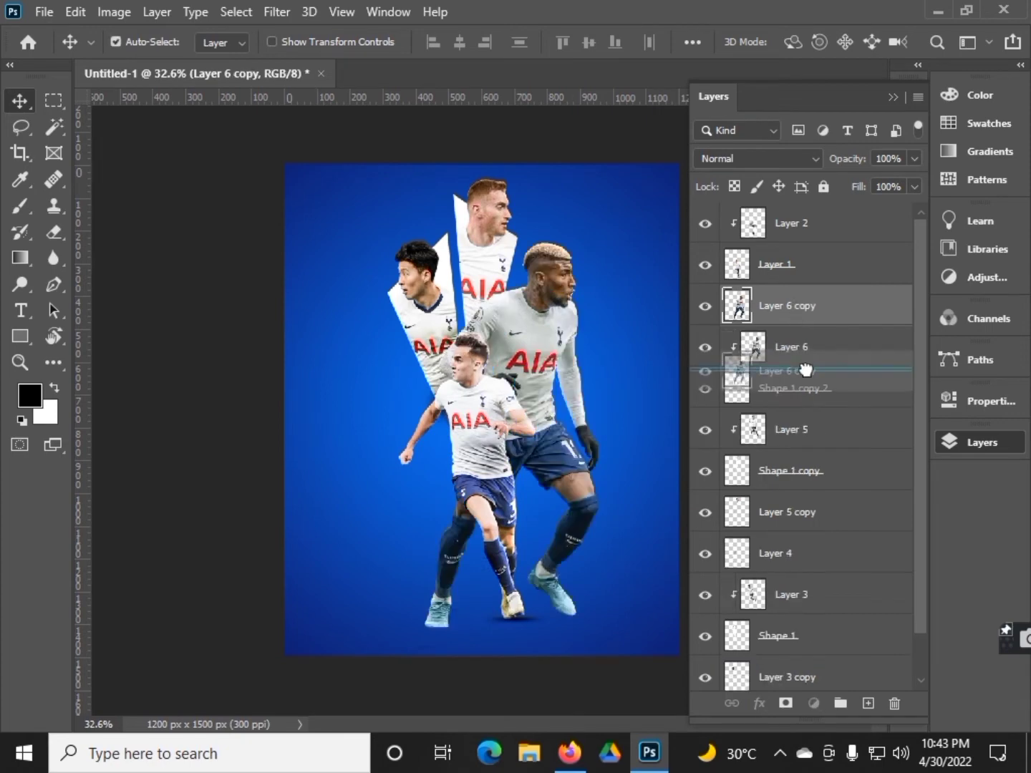
drag(796, 316, 789, 388)
click(55, 232)
drag(445, 320, 480, 320)
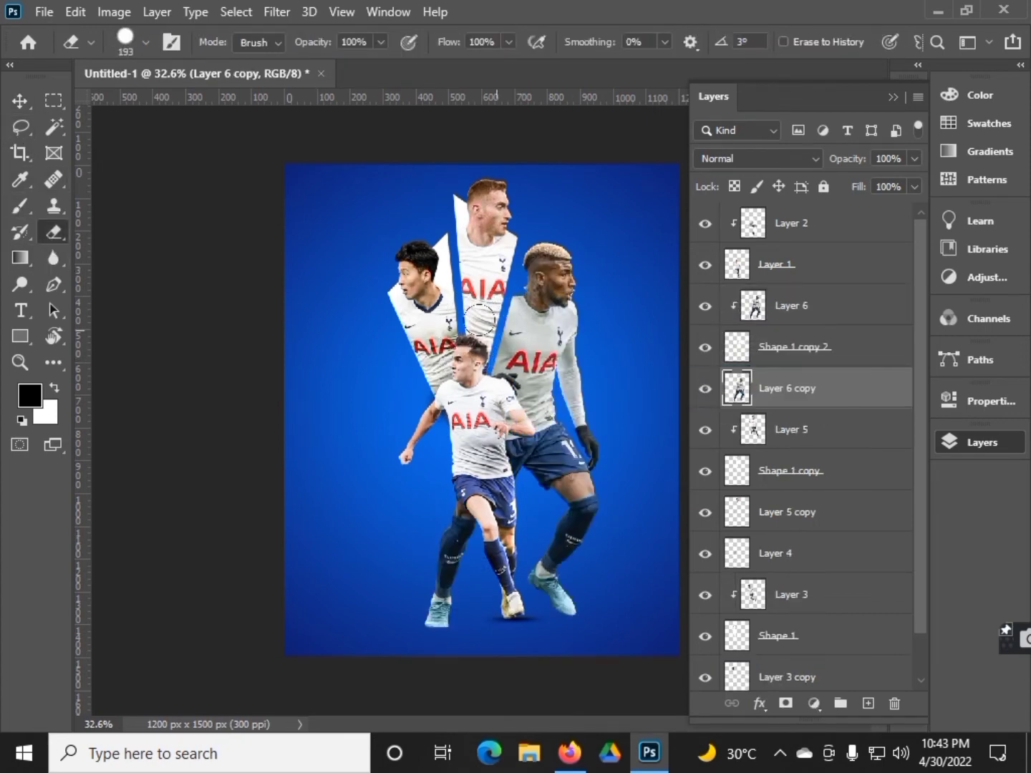
scroll(476, 275, up, 2)
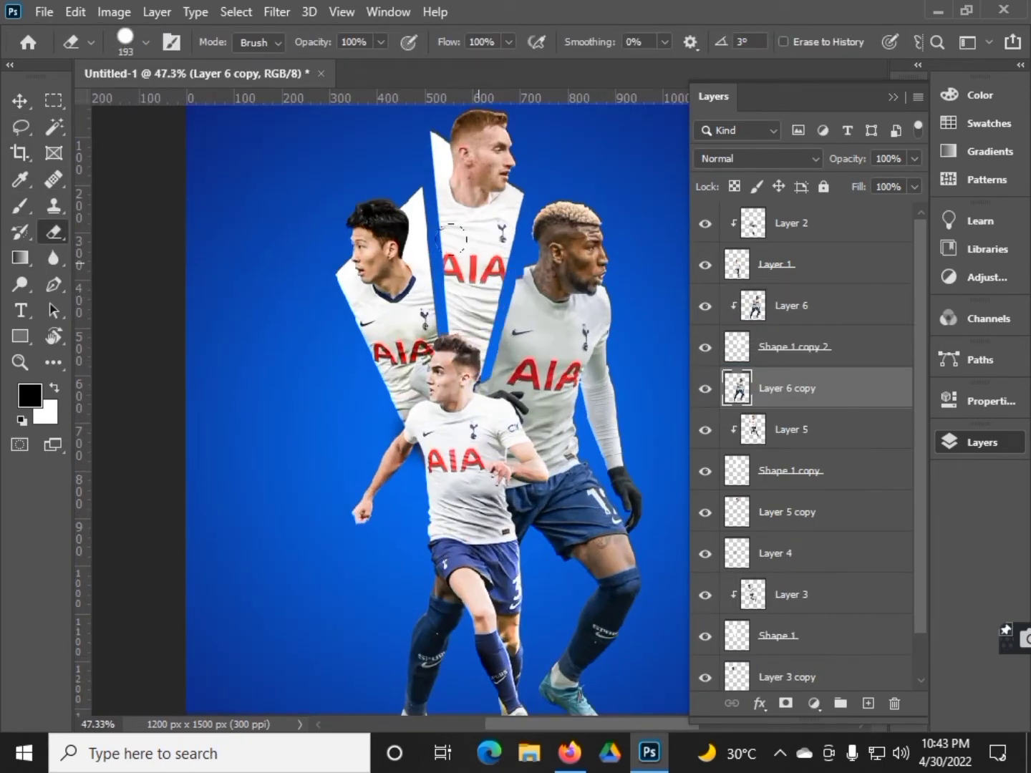
drag(501, 260, 525, 265)
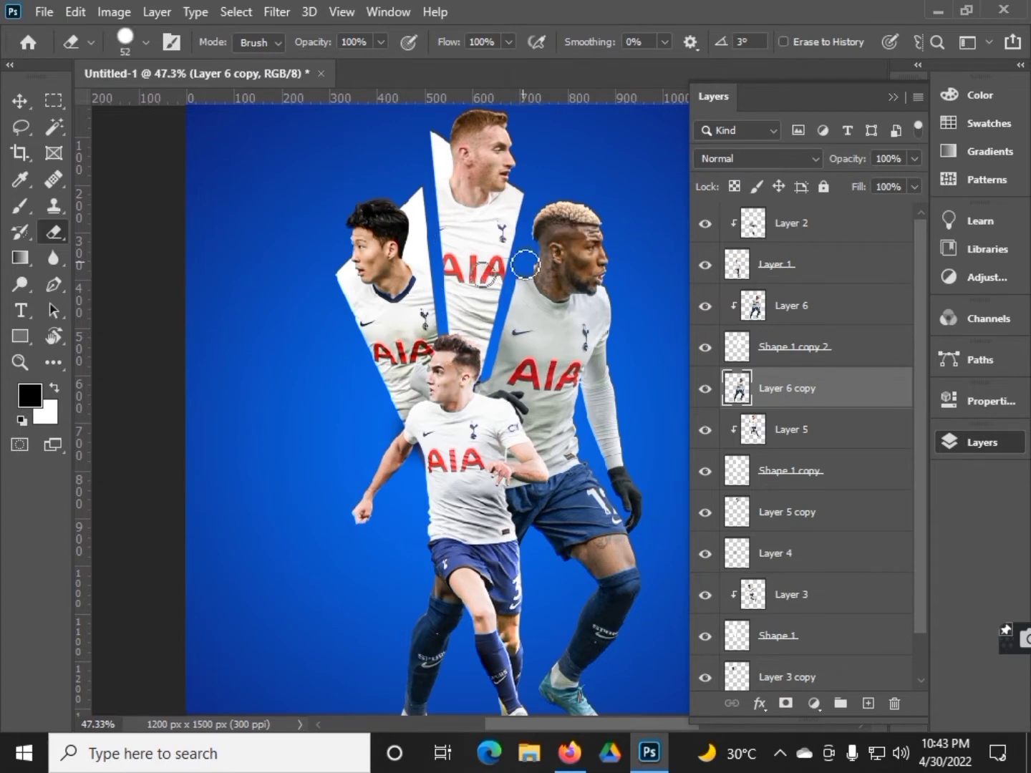
Erase Layer 6 copy from chest to thigh and the white patch near the chin.
key(ctrl+z)
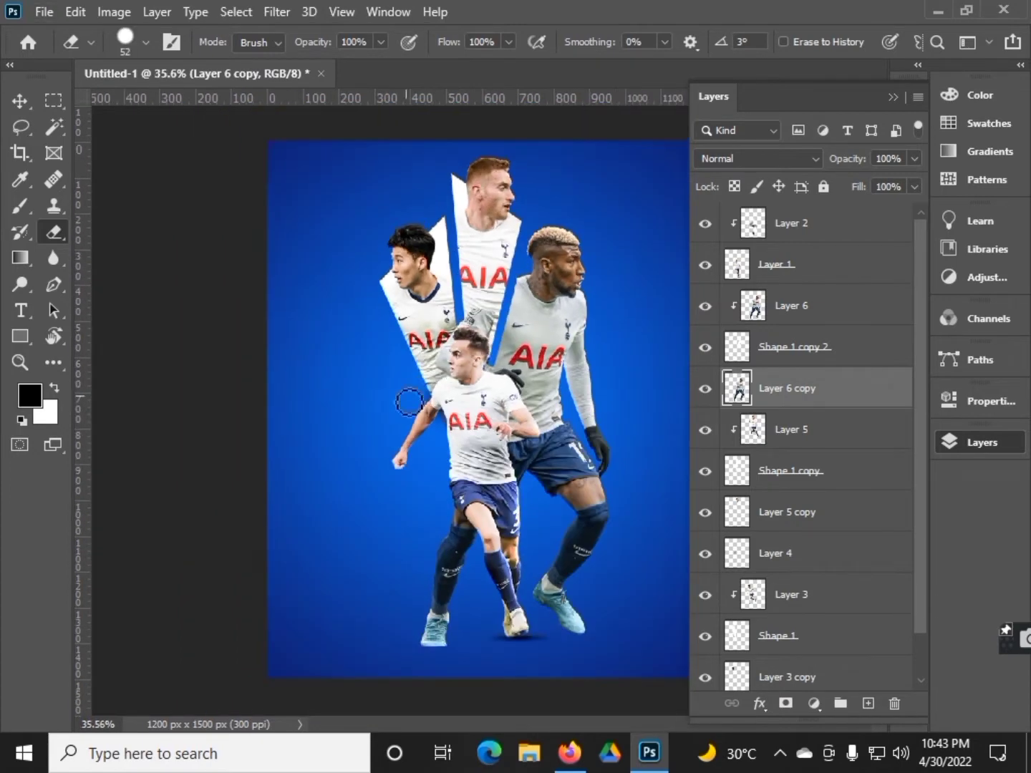
scroll(410, 396, down, 2)
drag(558, 437, 594, 385)
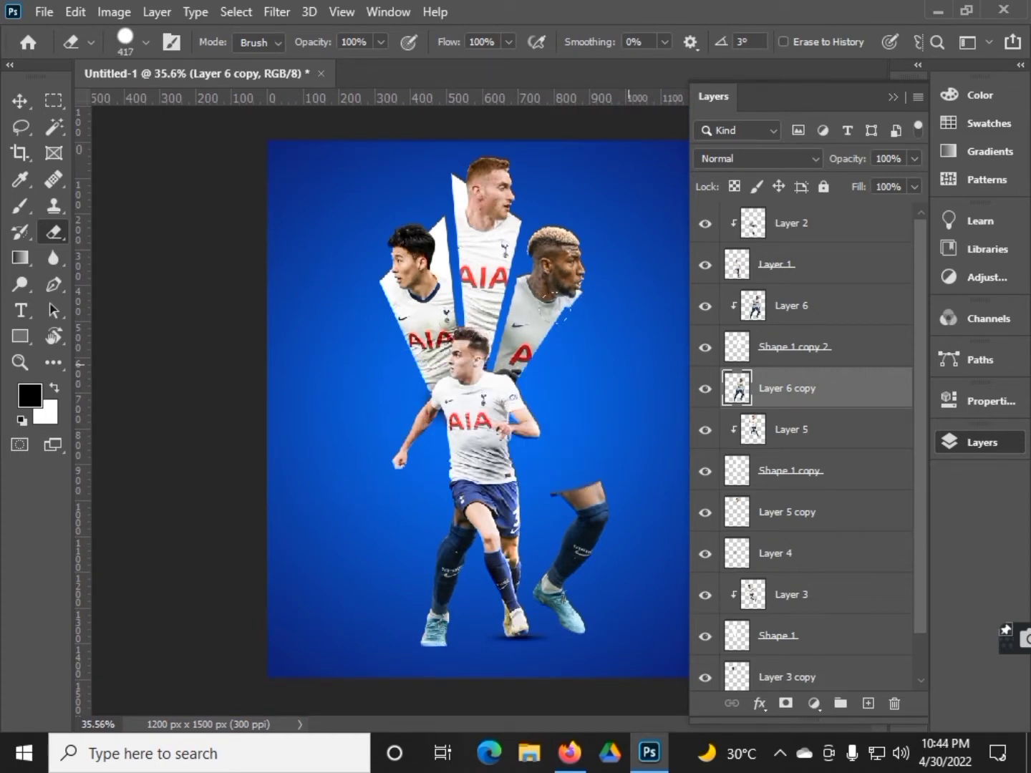
scroll(592, 335, up, 2)
scroll(591, 336, up, 3)
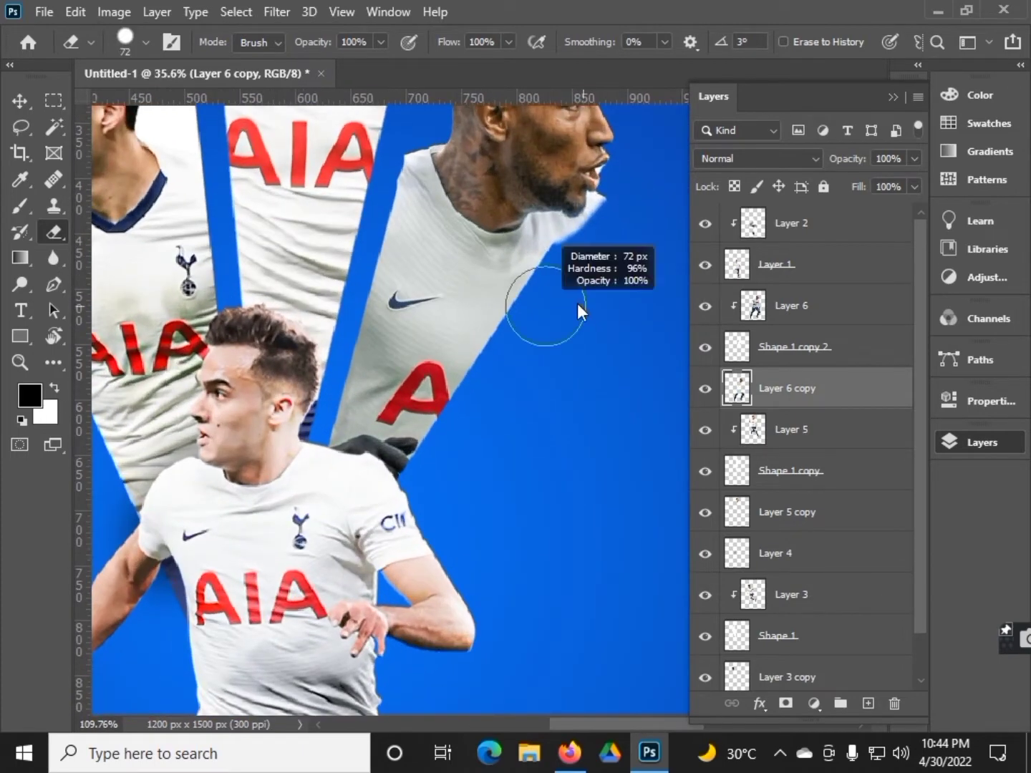
click(573, 221)
scroll(594, 211, up, 2)
scroll(605, 207, up, 1)
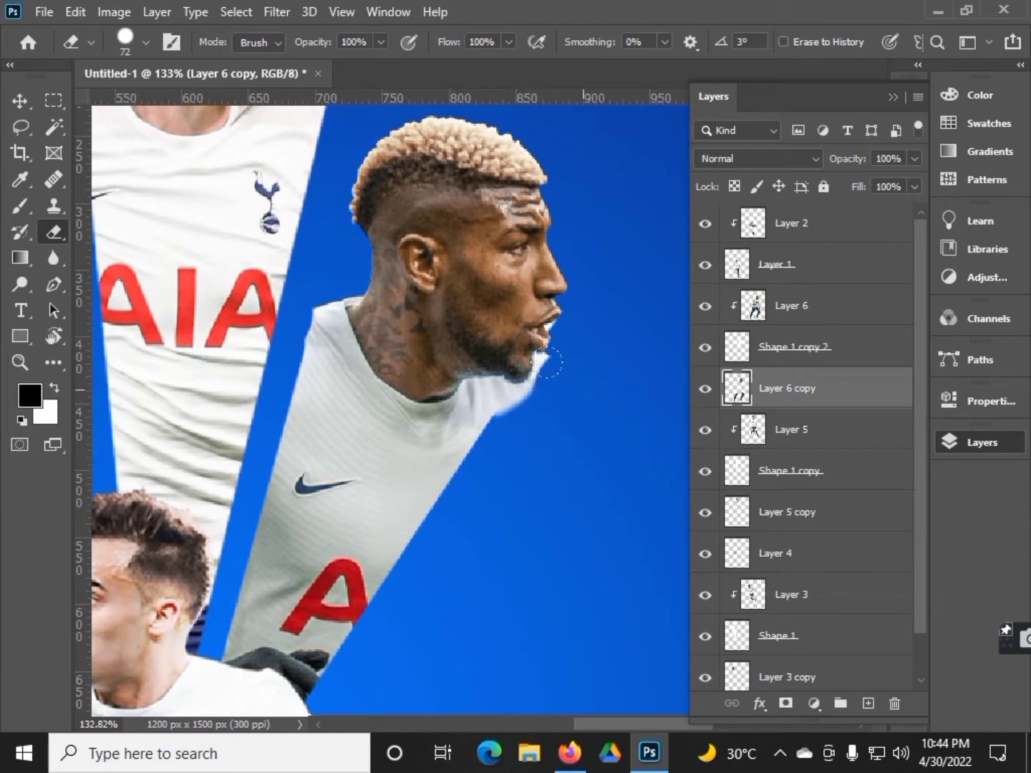
drag(548, 363, 530, 403)
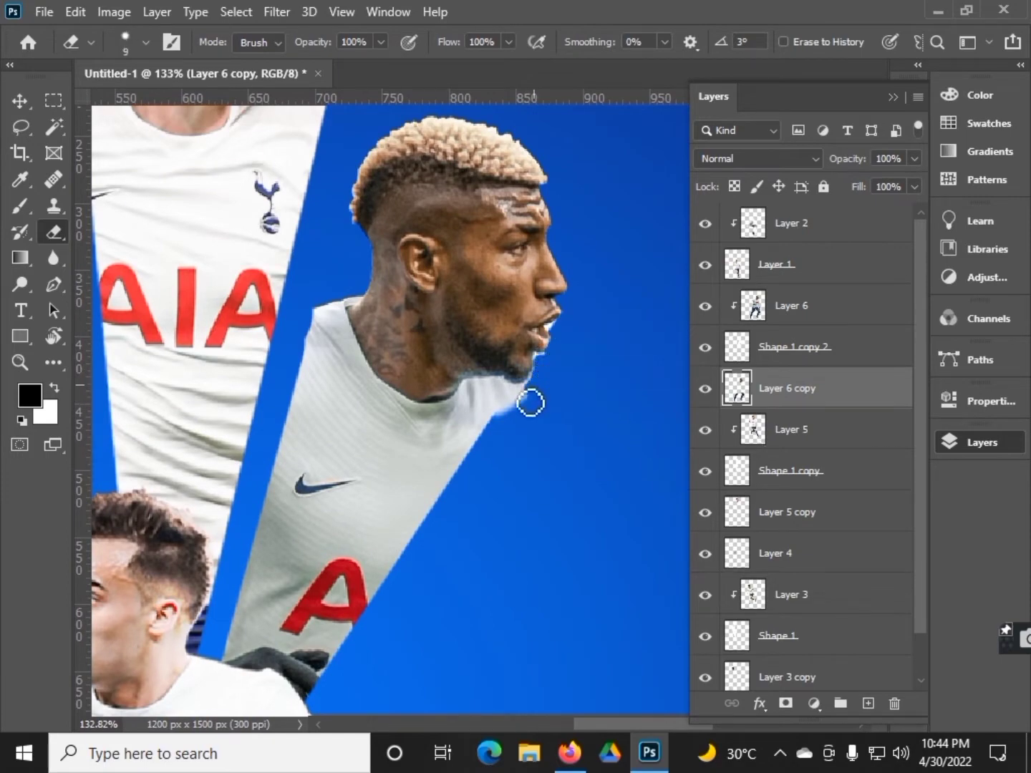
scroll(473, 518, down, 3)
scroll(472, 522, down, 3)
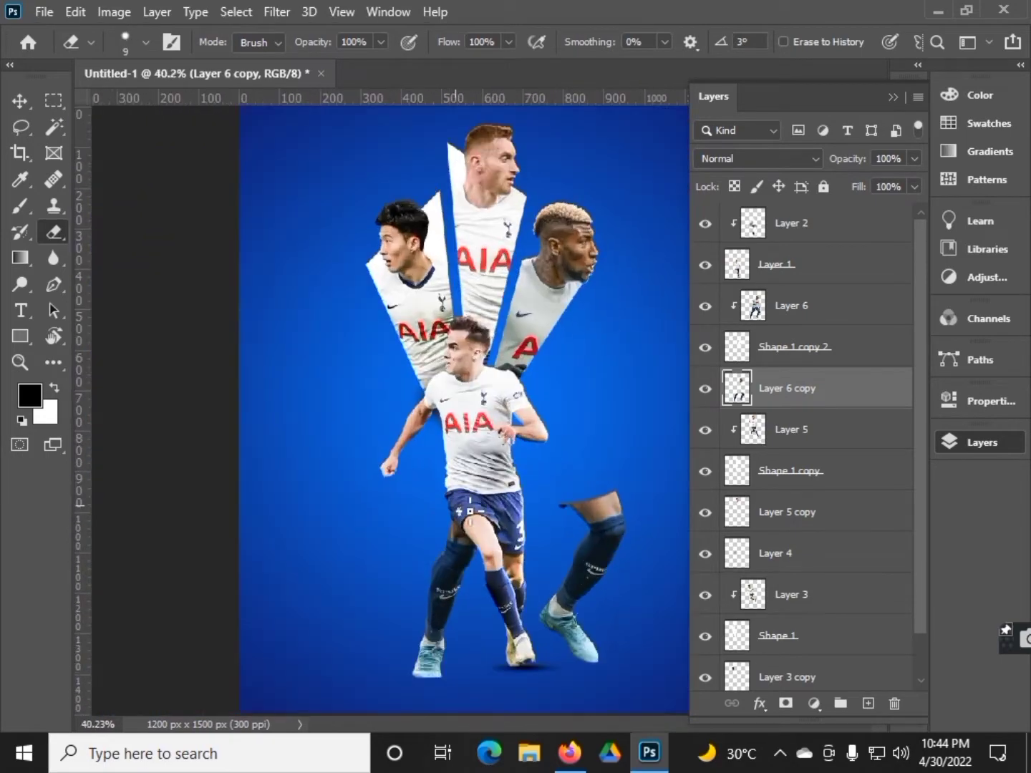
scroll(494, 451, down, 2)
click(19, 101)
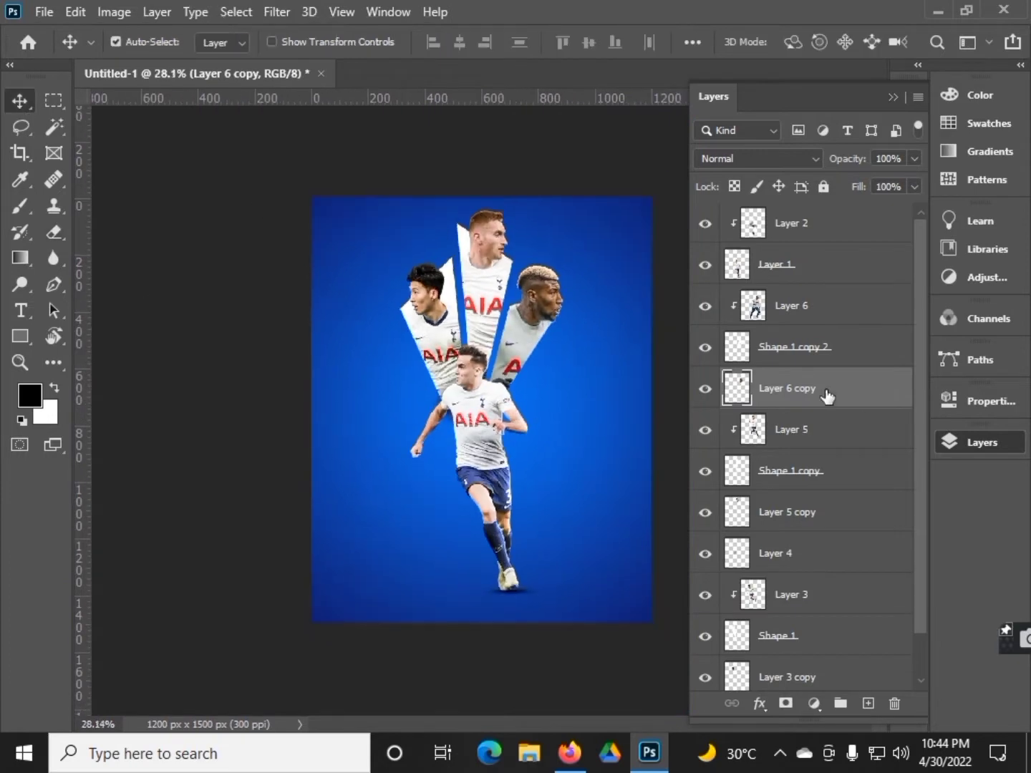
Group Layers 1 through 6 into Group 1 and scale the group up slightly.
scroll(826, 401, down, 1)
scroll(788, 429, up, 1)
click(808, 300)
scroll(805, 314, down, 1)
click(716, 233)
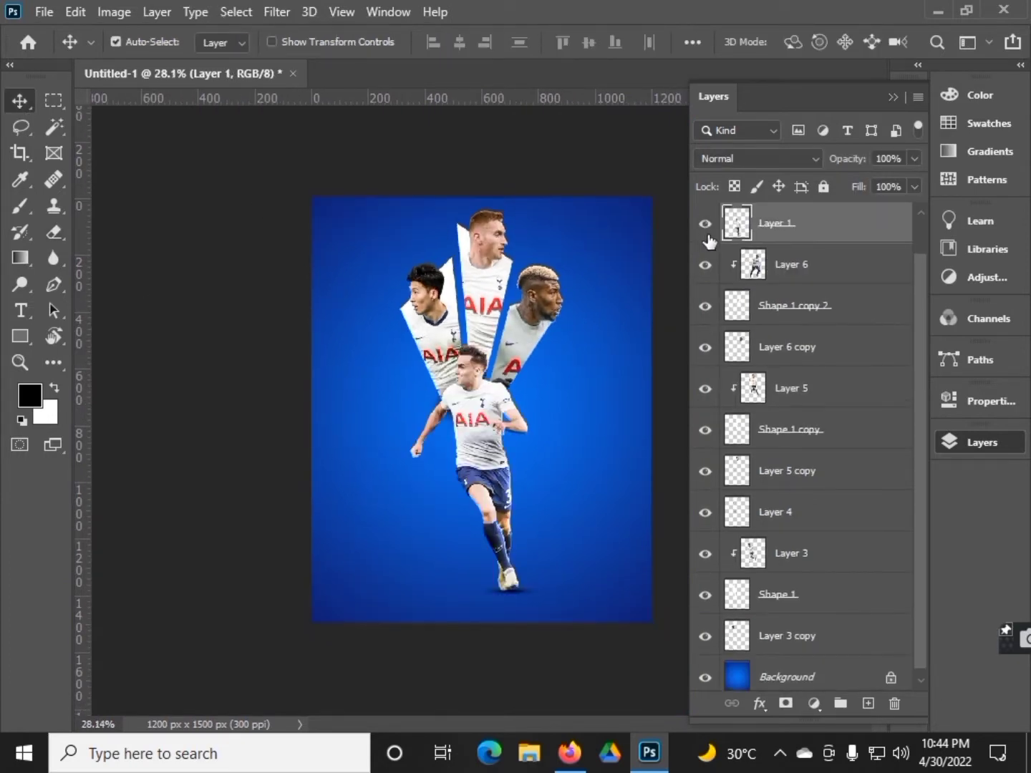
shift+click(787, 264)
click(840, 704)
key(ctrl+t)
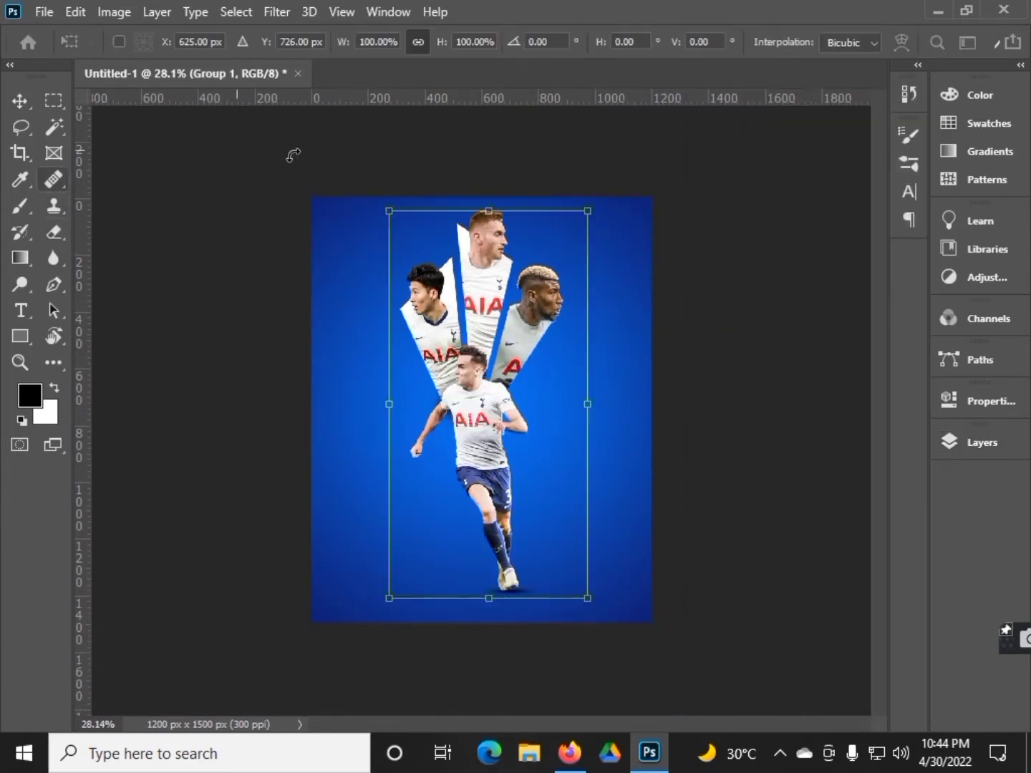
mouse_move(587, 211)
mouse_down()
mouse_move(609, 215)
mouse_move(583, 233)
mouse_move(580, 280)
mouse_up()
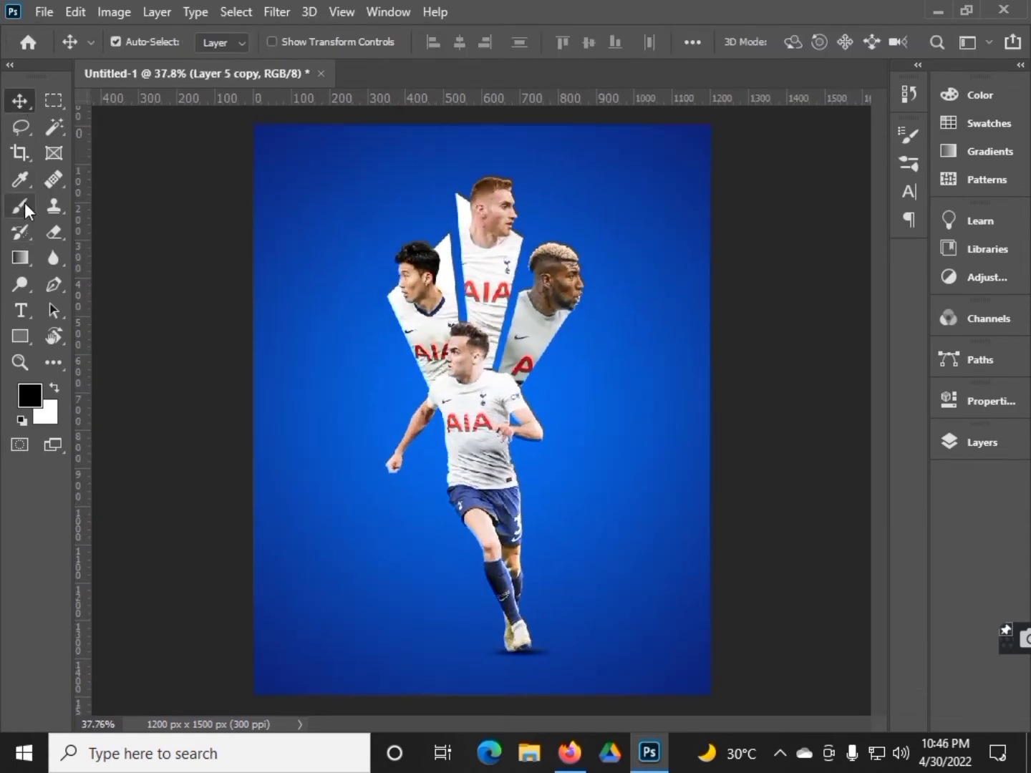
Add Layer 7 above Group 1 and paint a soft blue shade around the bottom player's head.
click(21, 206)
click(982, 442)
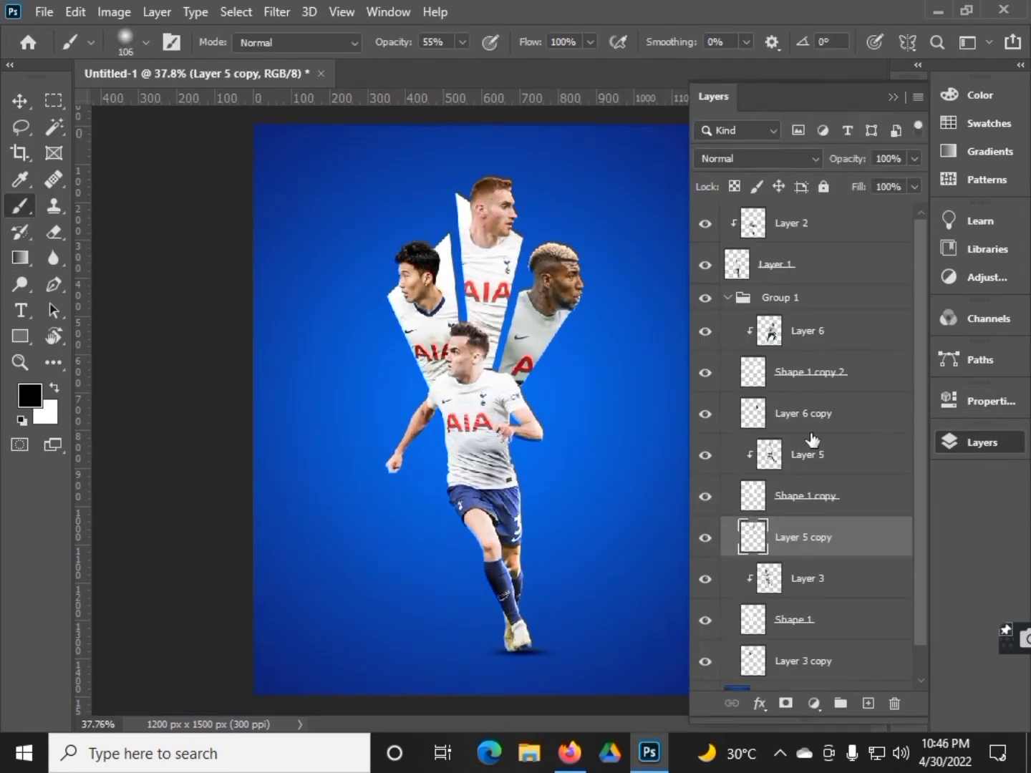
click(813, 299)
click(868, 704)
key(ctrl+z)
click(868, 705)
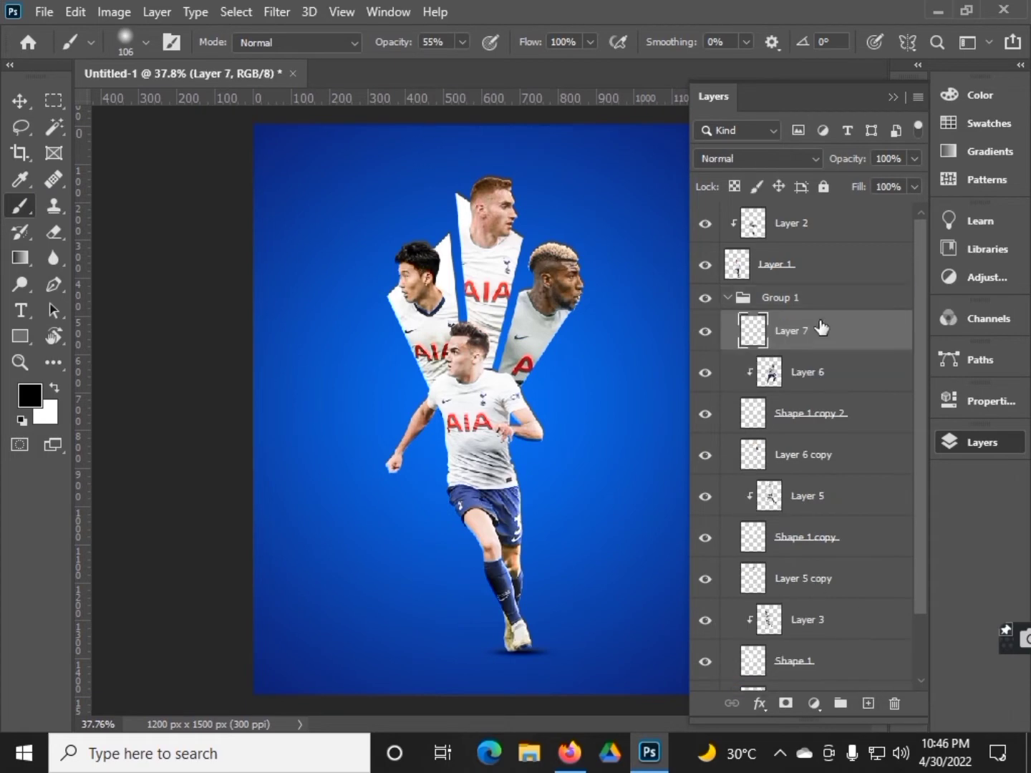
drag(822, 330, 822, 294)
key(F7)
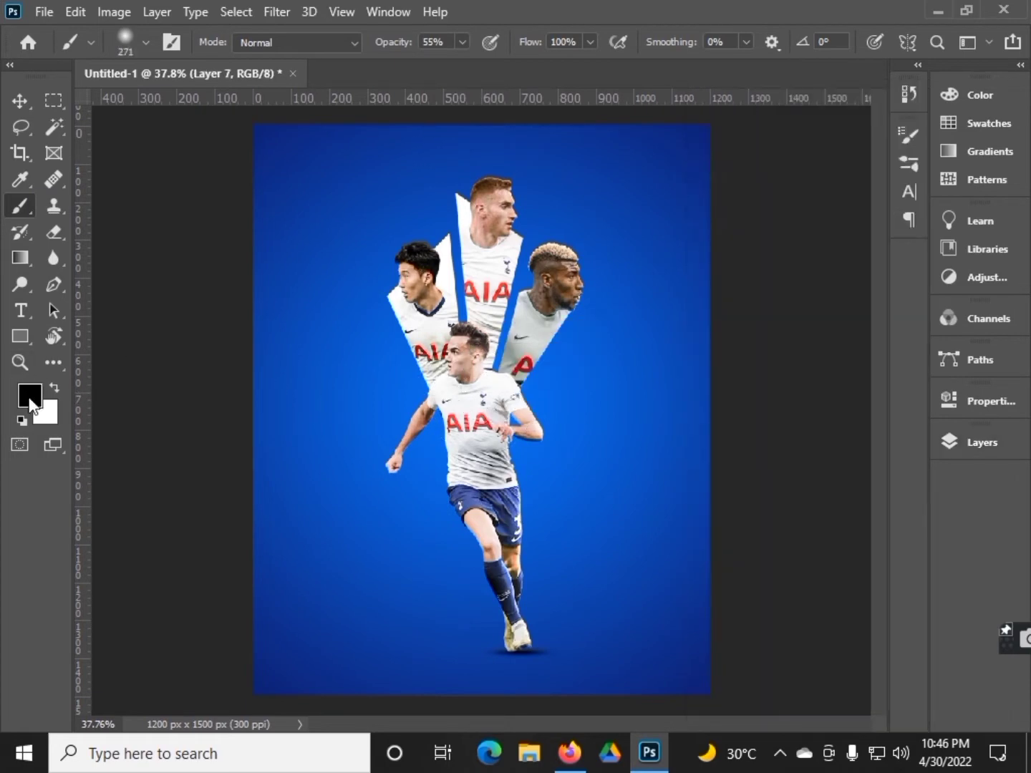
click(29, 394)
click(862, 373)
drag(450, 368, 444, 379)
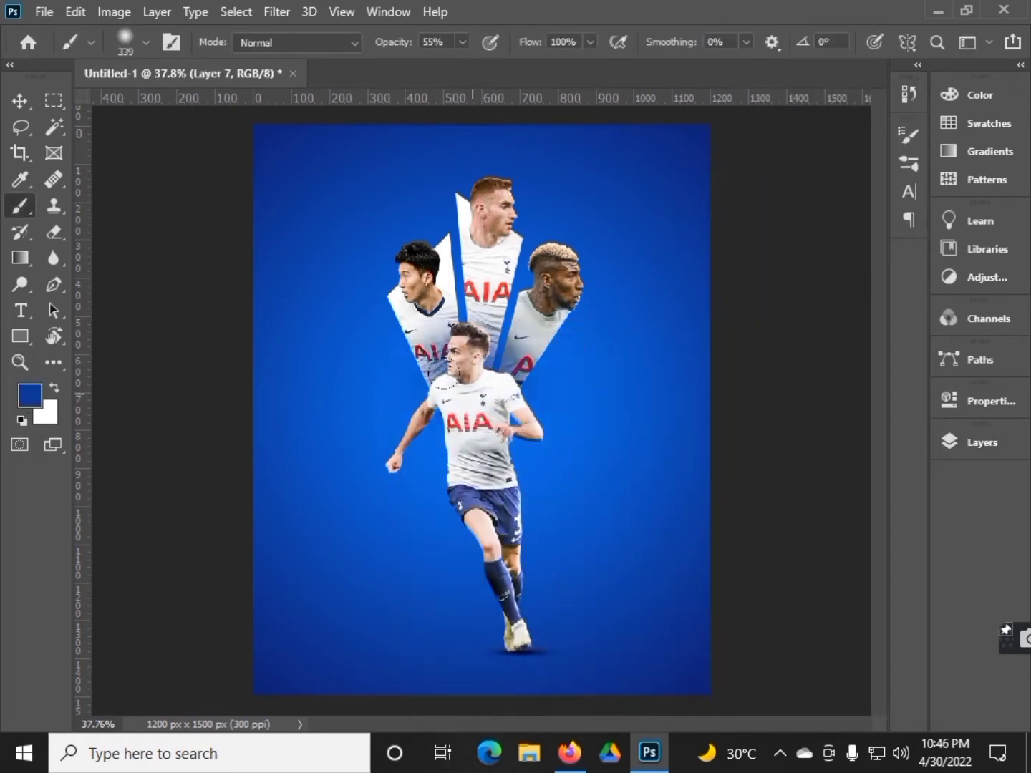
Shrink the top layers of the artwork to about 90% and reposition them.
key(v)
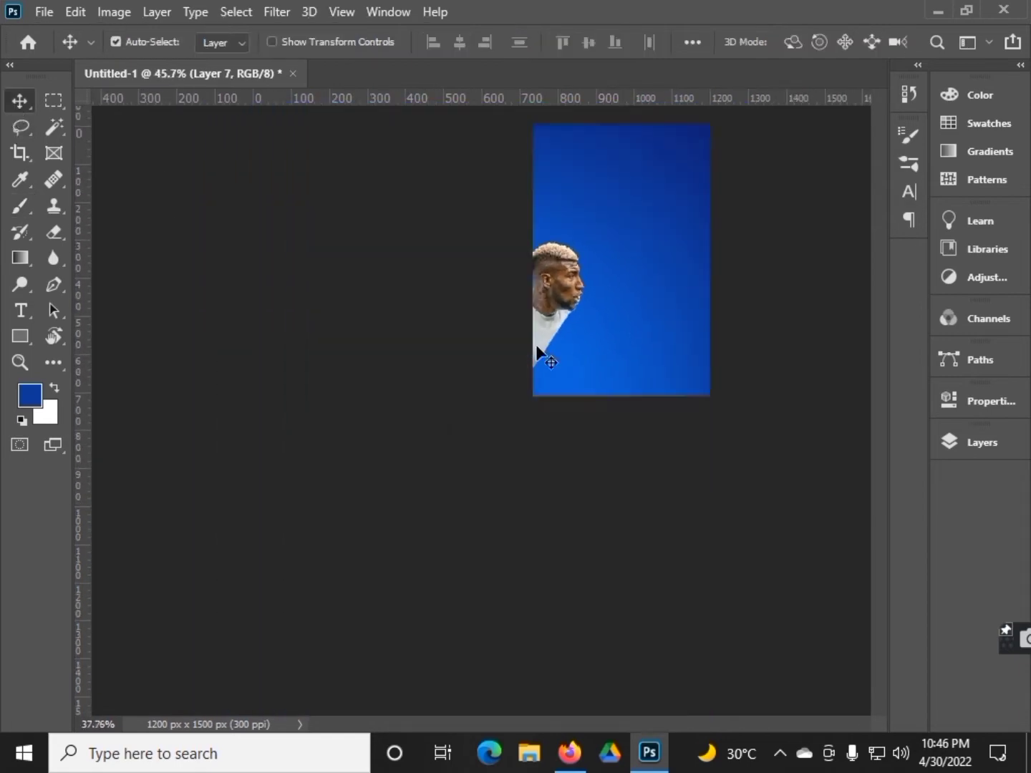
scroll(535, 345, down, 2)
click(974, 441)
click(731, 341)
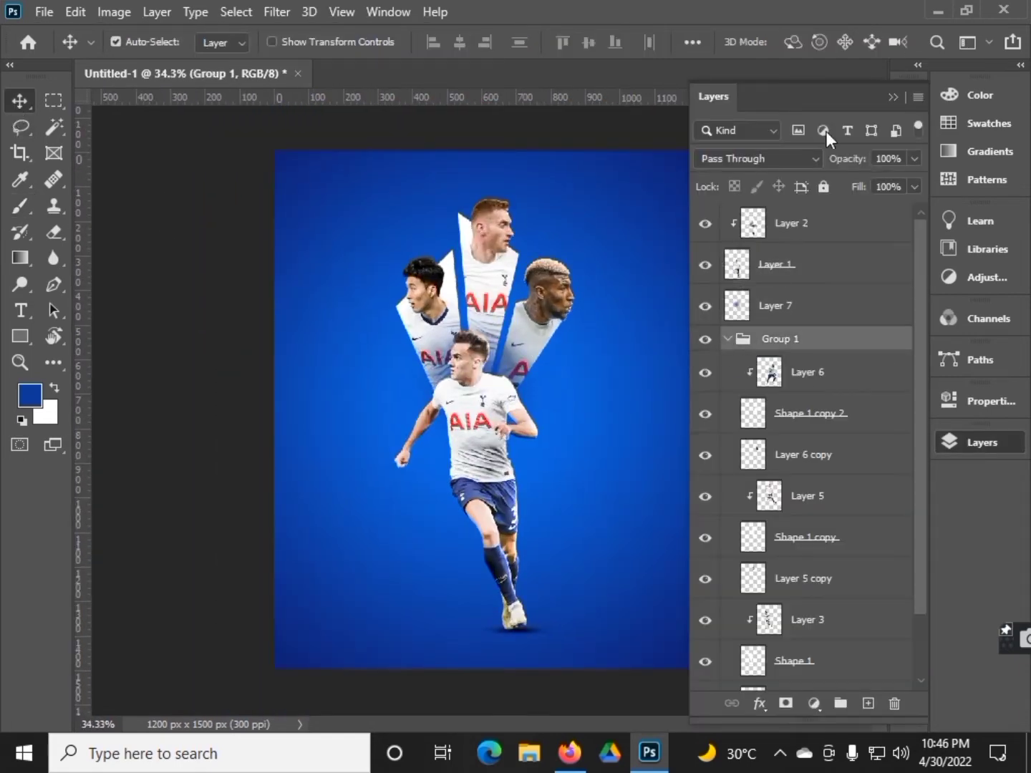
click(974, 441)
shift+click(784, 223)
key(ctrl+t)
drag(536, 214, 541, 290)
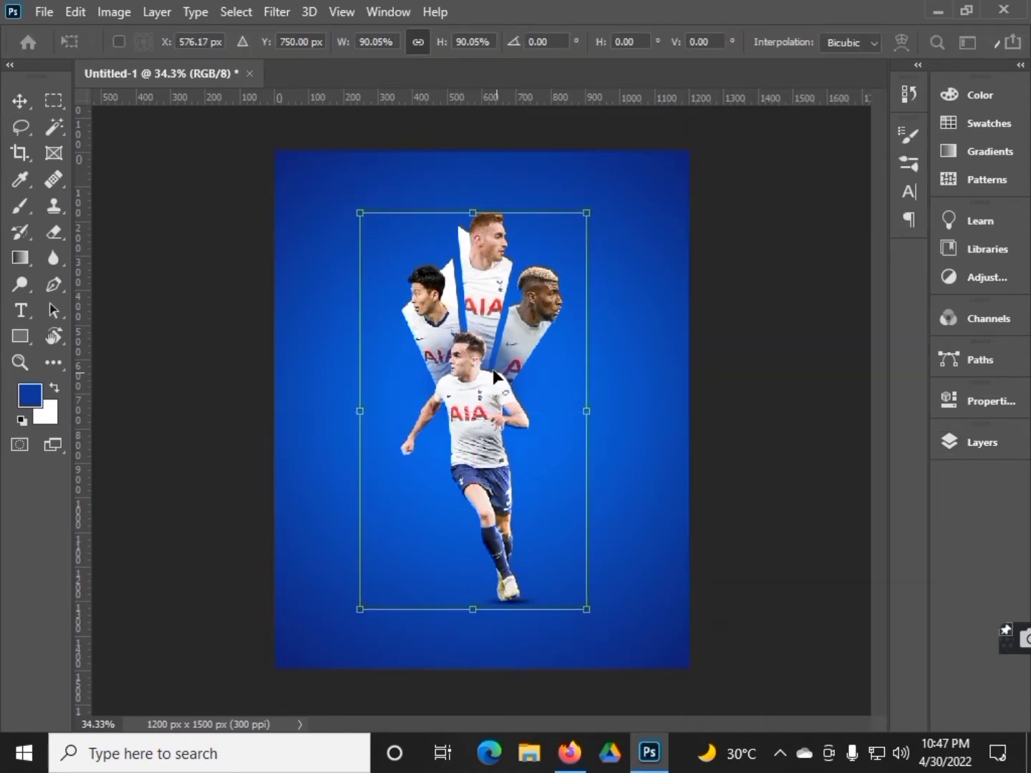
click(20, 101)
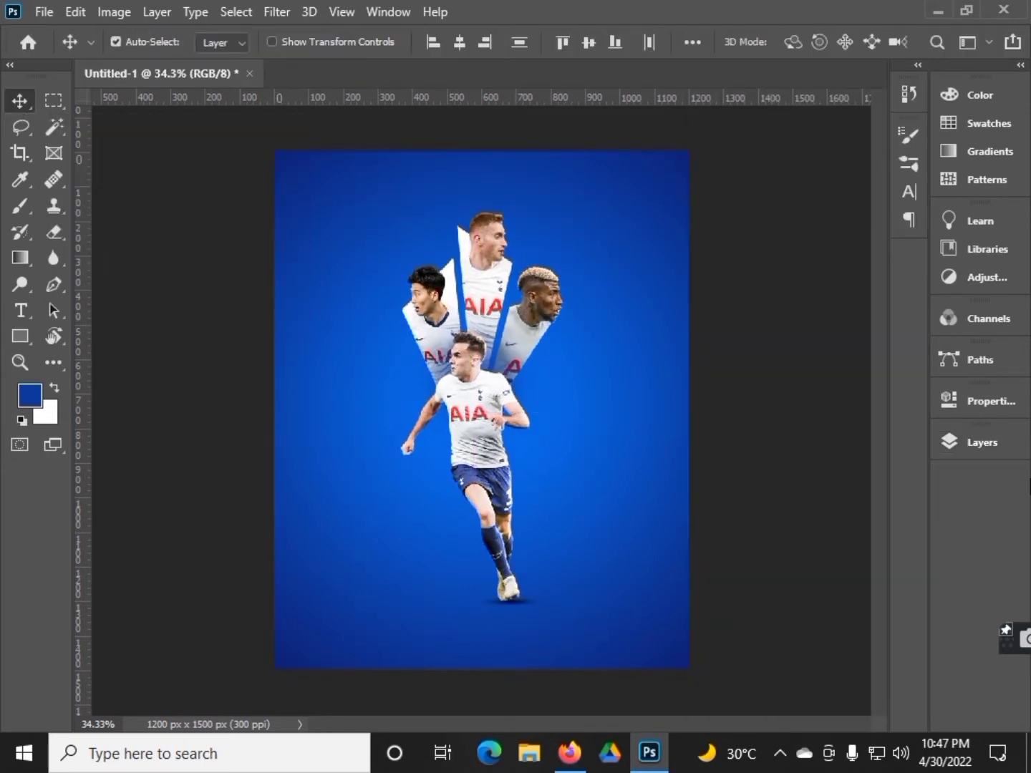
Set Layer 7's blend mode to Linear Dodge (Add).
scroll(470, 445, up, 1)
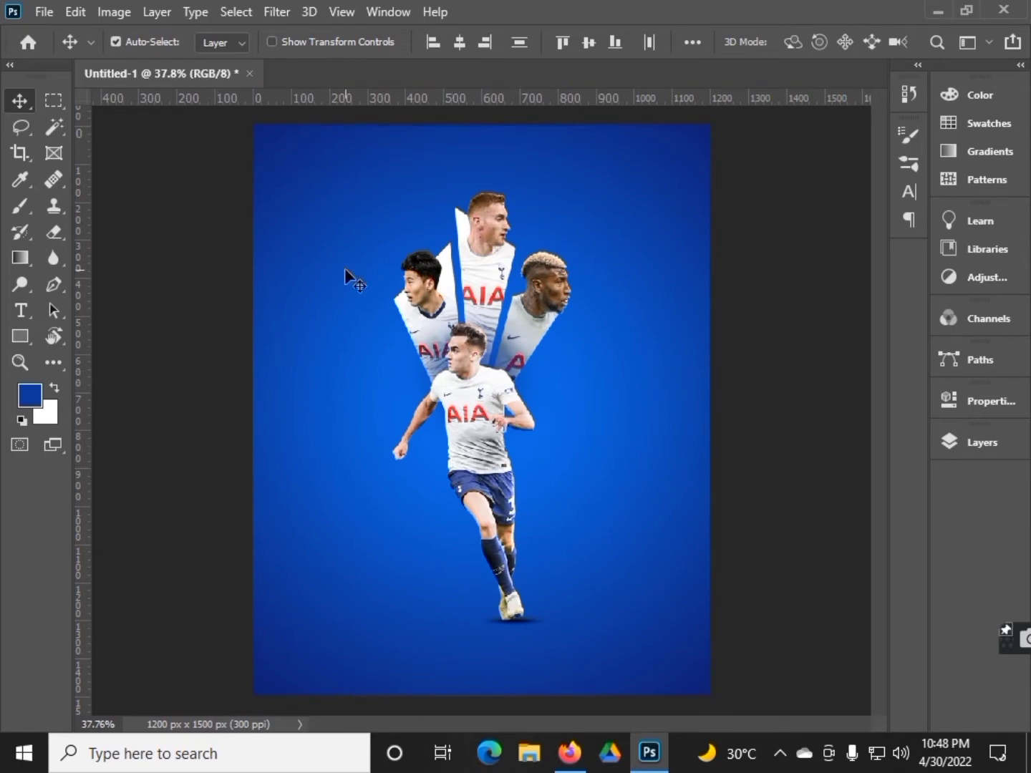
click(963, 436)
click(795, 300)
click(756, 158)
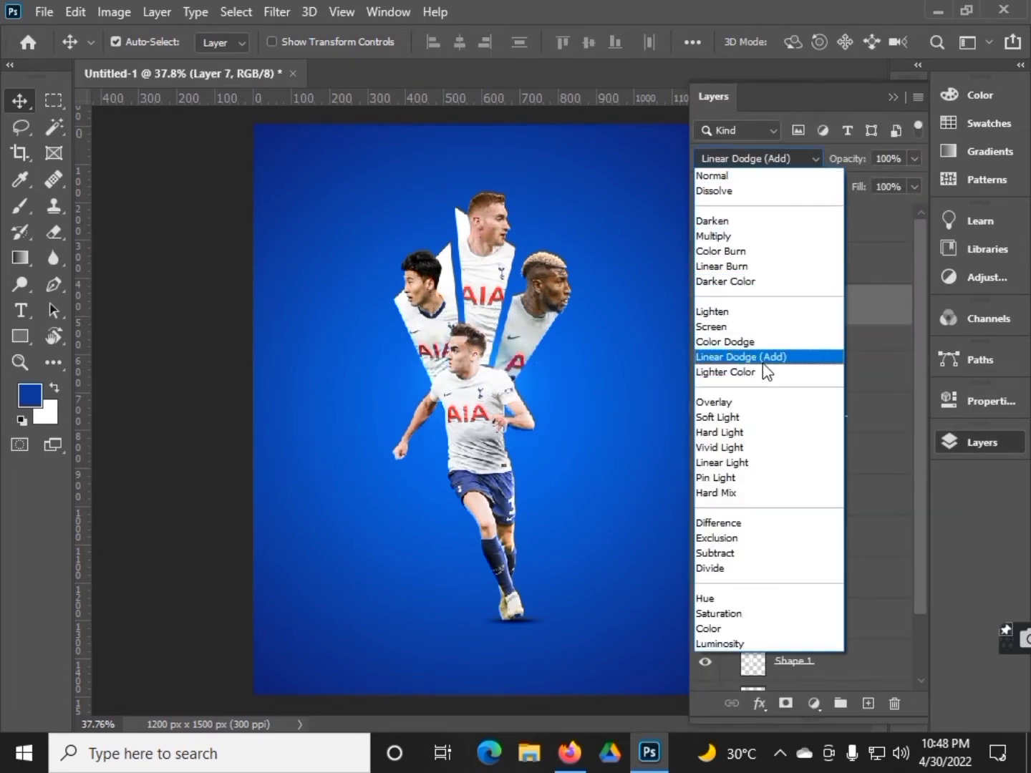
click(764, 362)
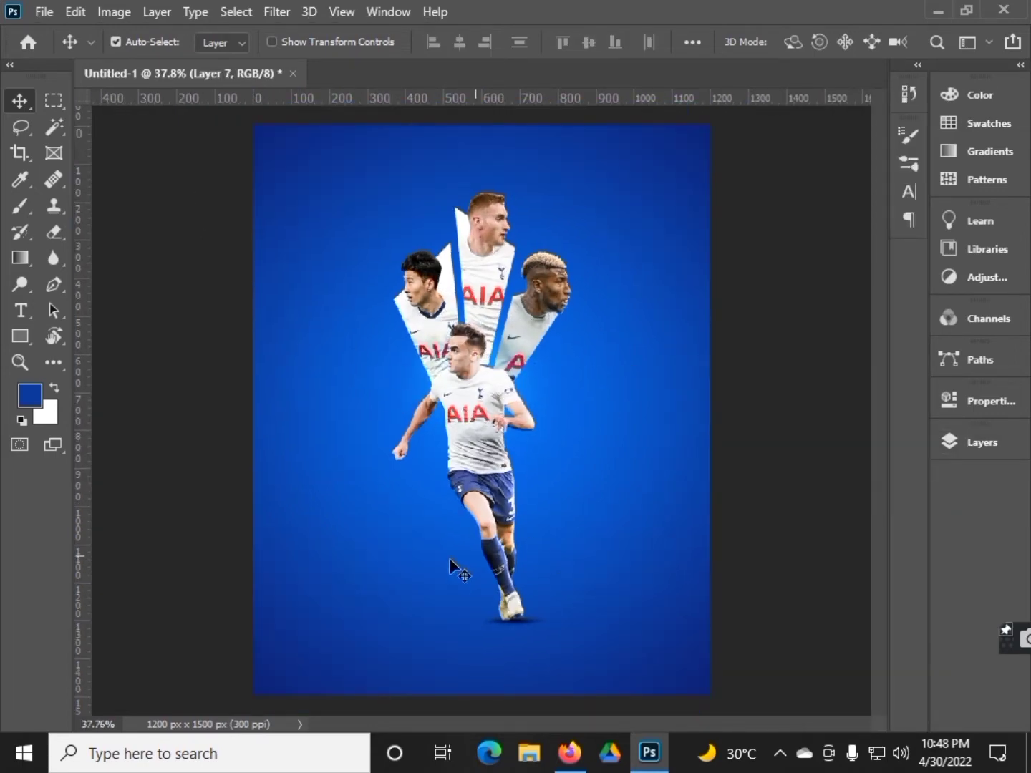
scroll(362, 542, down, 1)
Search Firefox for 'football png' and show the image results.
key(alt+Tab)
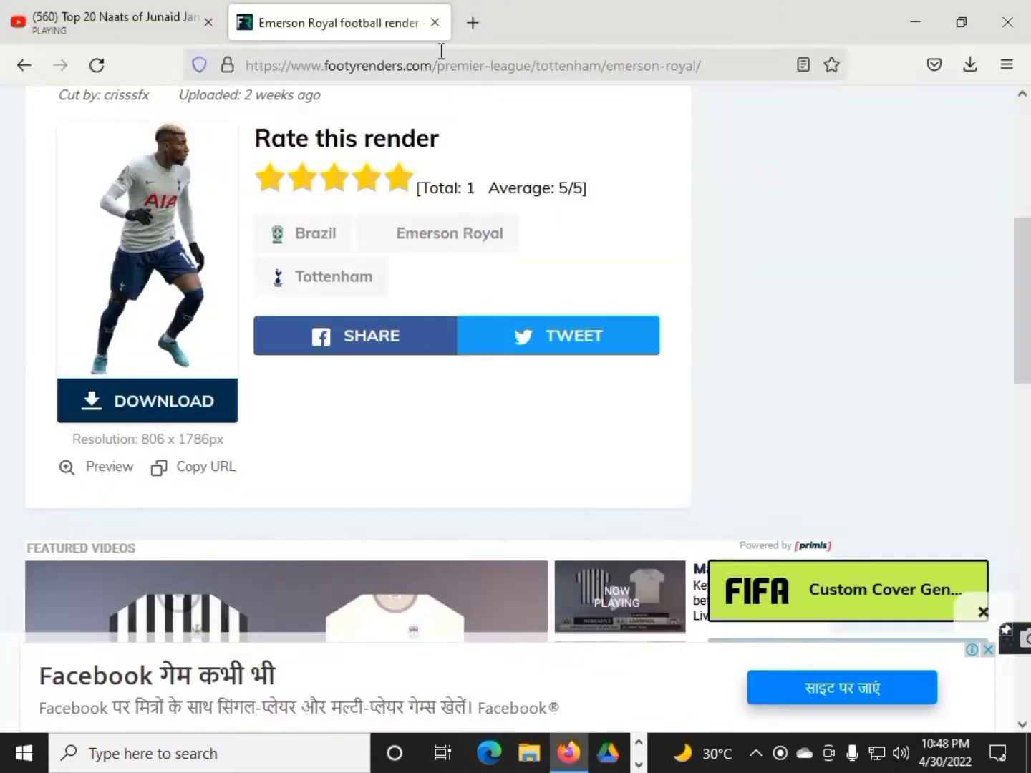
key(ctrl+t)
text(football pn)
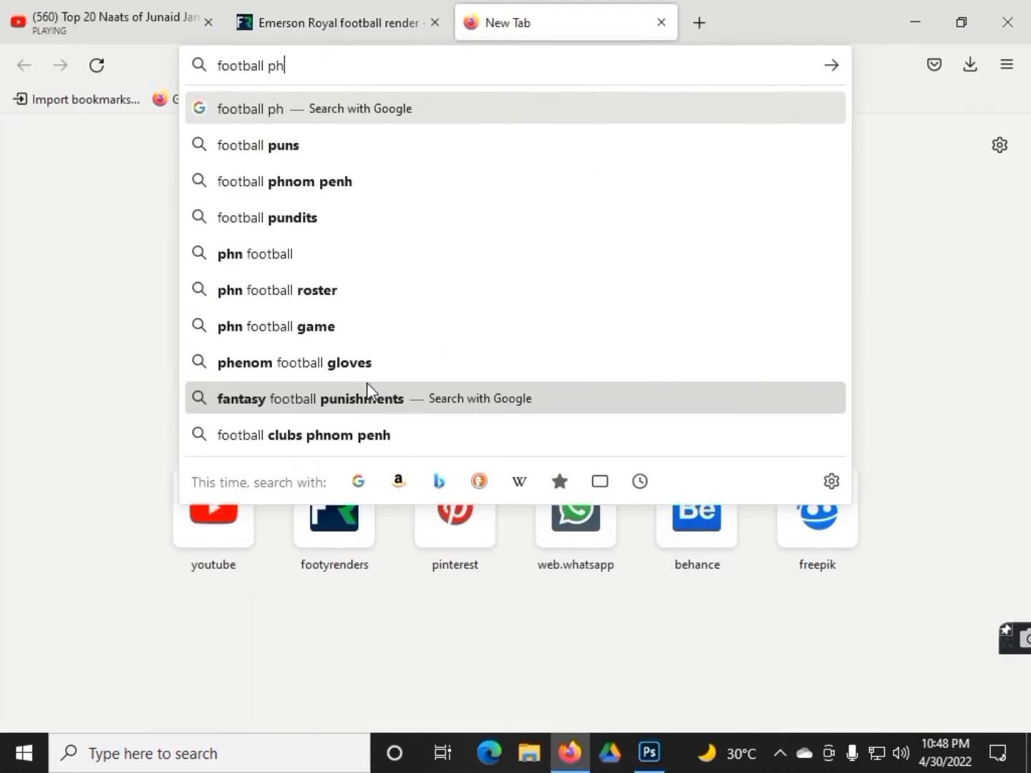
text(g)
key(Return)
click(139, 195)
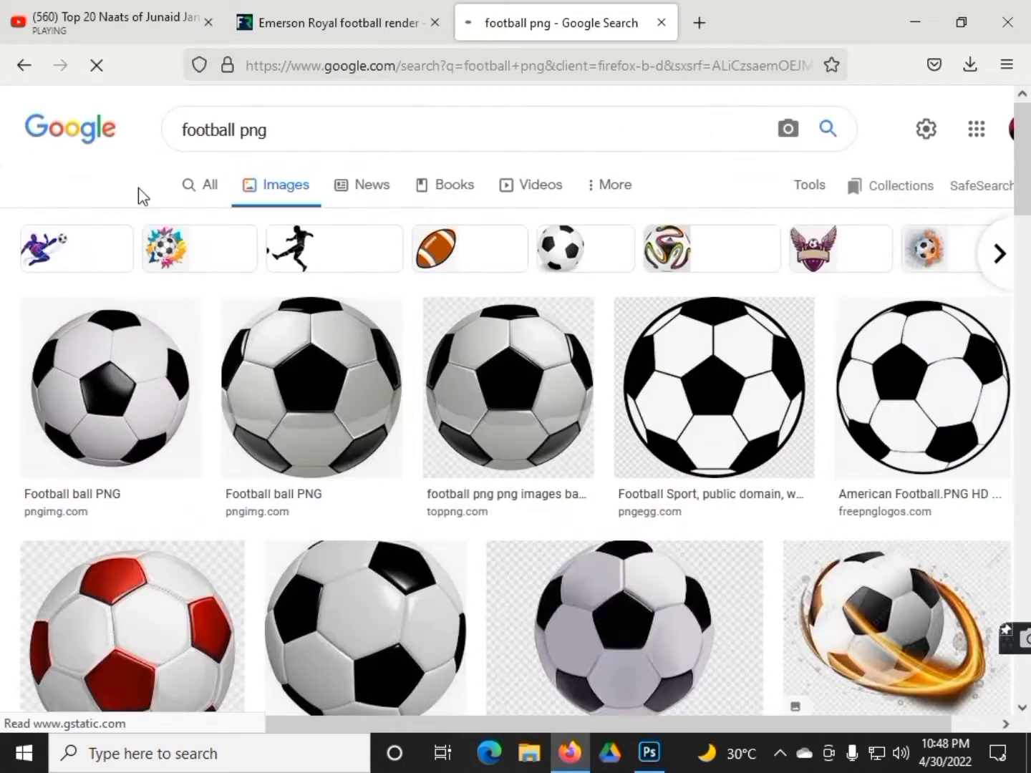
scroll(403, 501, down, 10)
scroll(403, 497, up, 3)
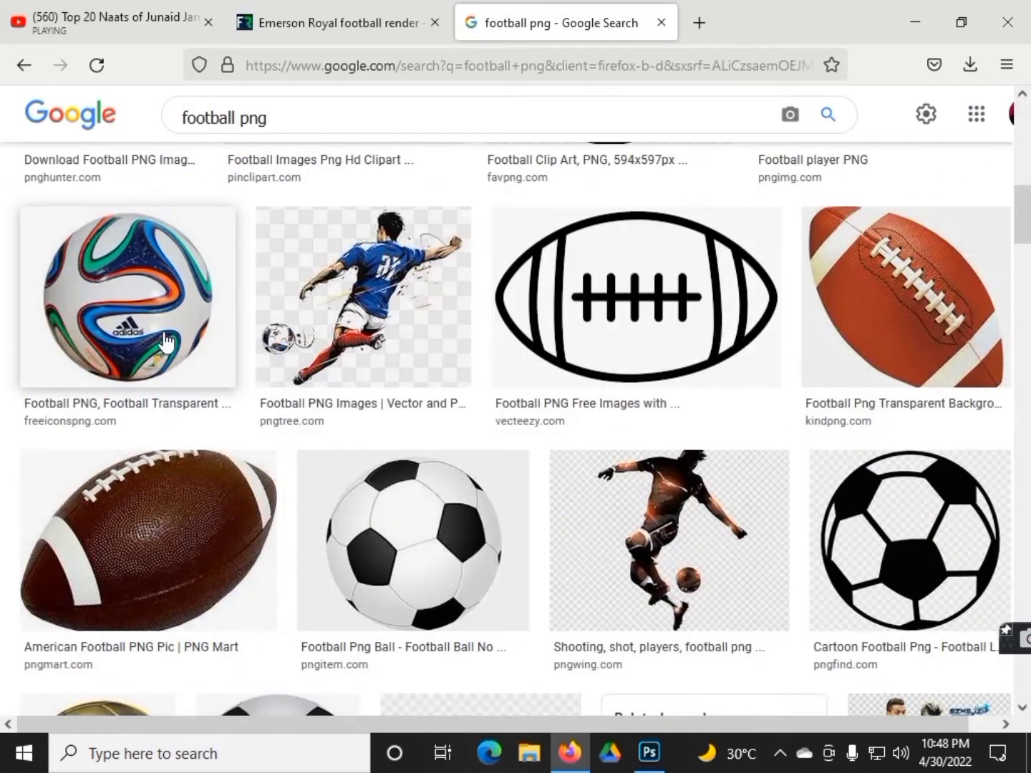
Open the Adidas Football image's download page on freeiconspng.com.
click(128, 297)
click(929, 529)
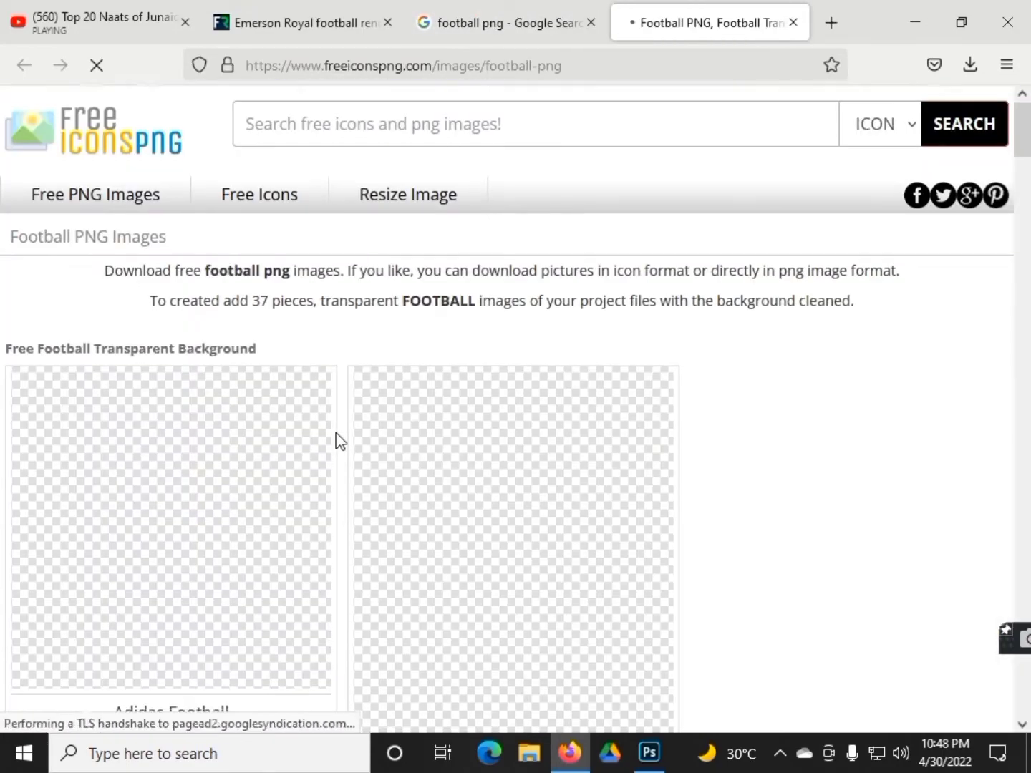
scroll(287, 415, down, 3)
click(193, 365)
scroll(577, 129, down, 3)
click(576, 115)
scroll(264, 361, down, 5)
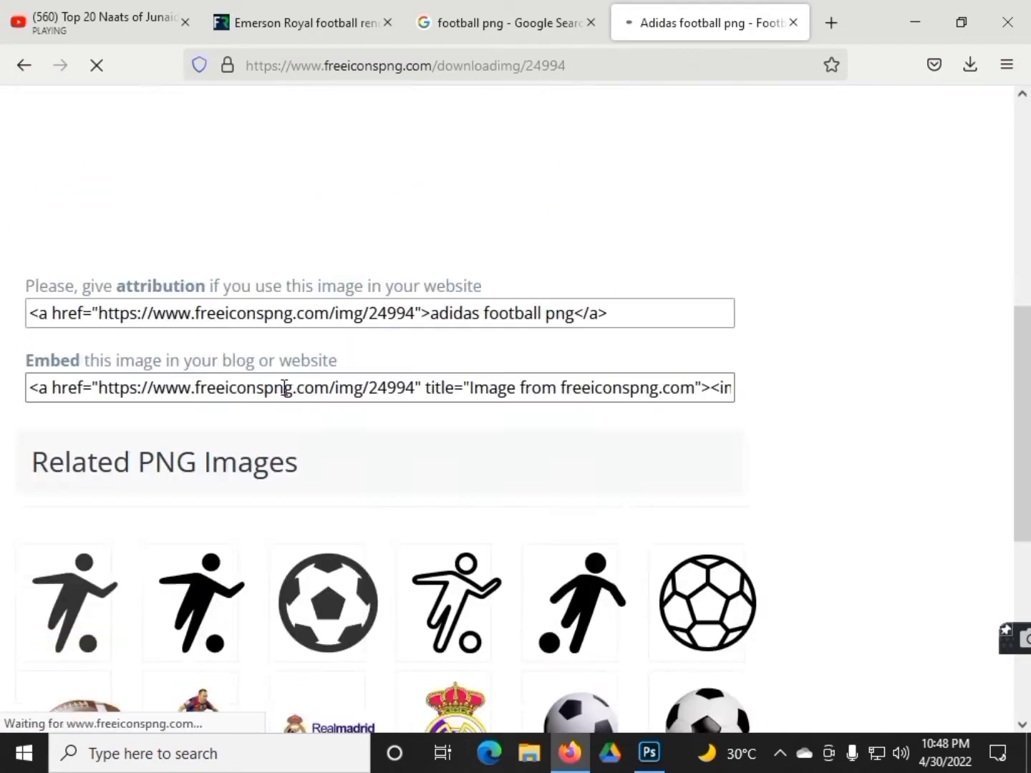
scroll(264, 371, down, 5)
scroll(264, 370, up, 7)
scroll(264, 369, up, 4)
Download the Adidas ball PNG and open it in Photoshop.
click(264, 391)
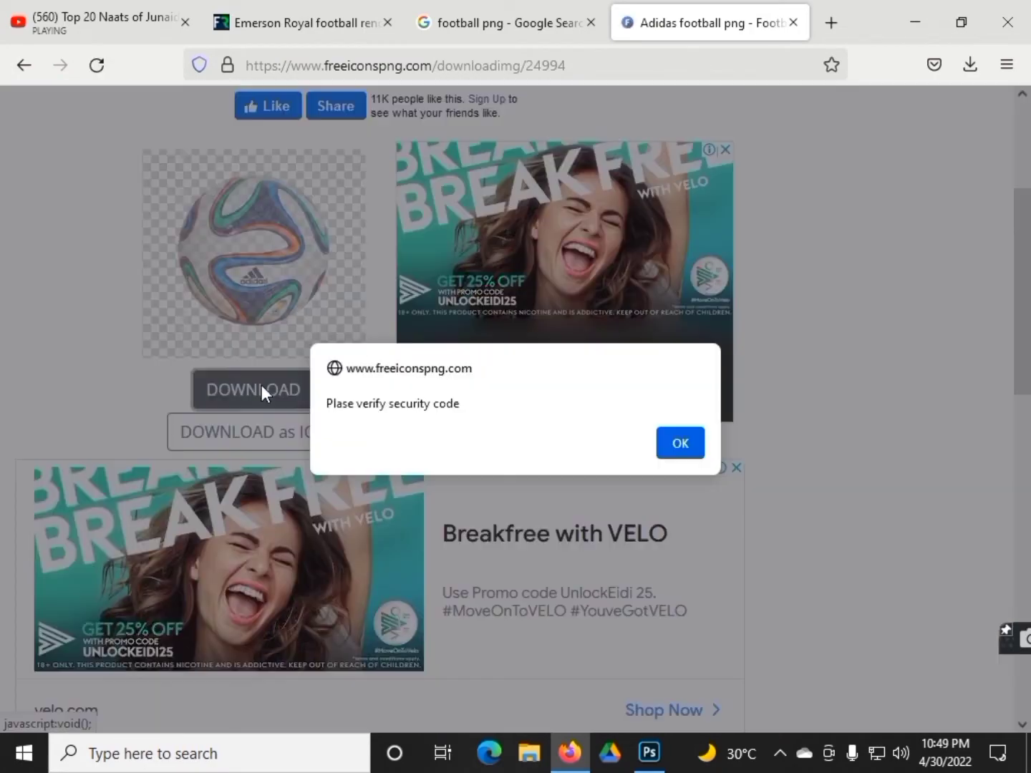
click(679, 448)
click(276, 530)
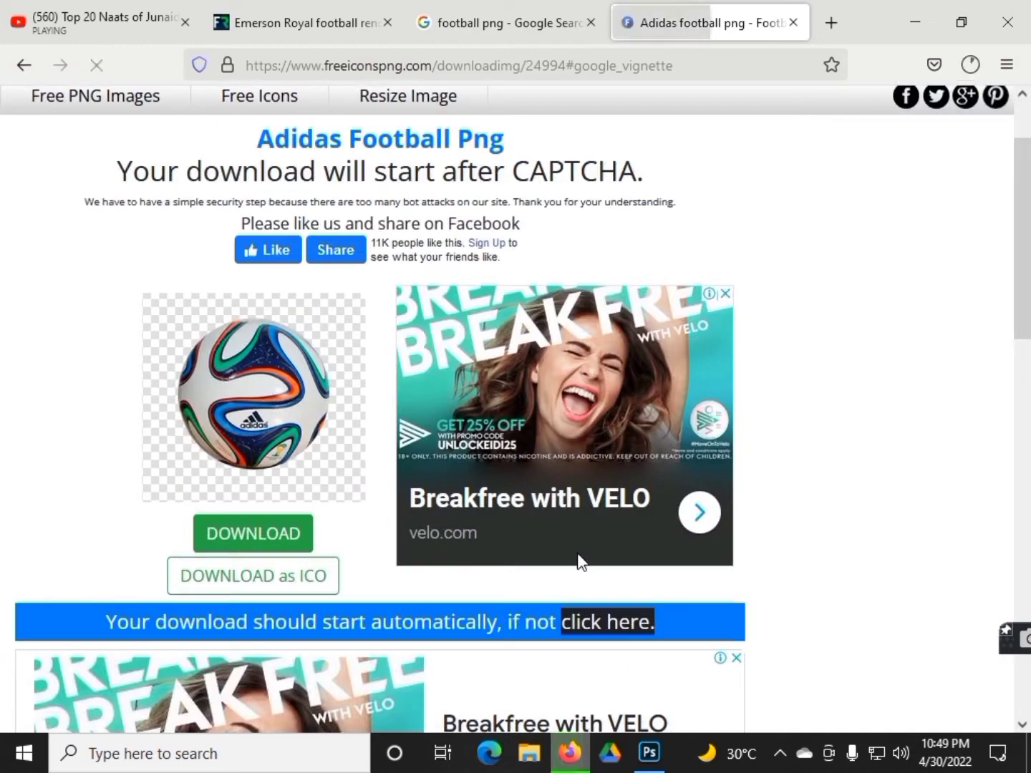
click(590, 624)
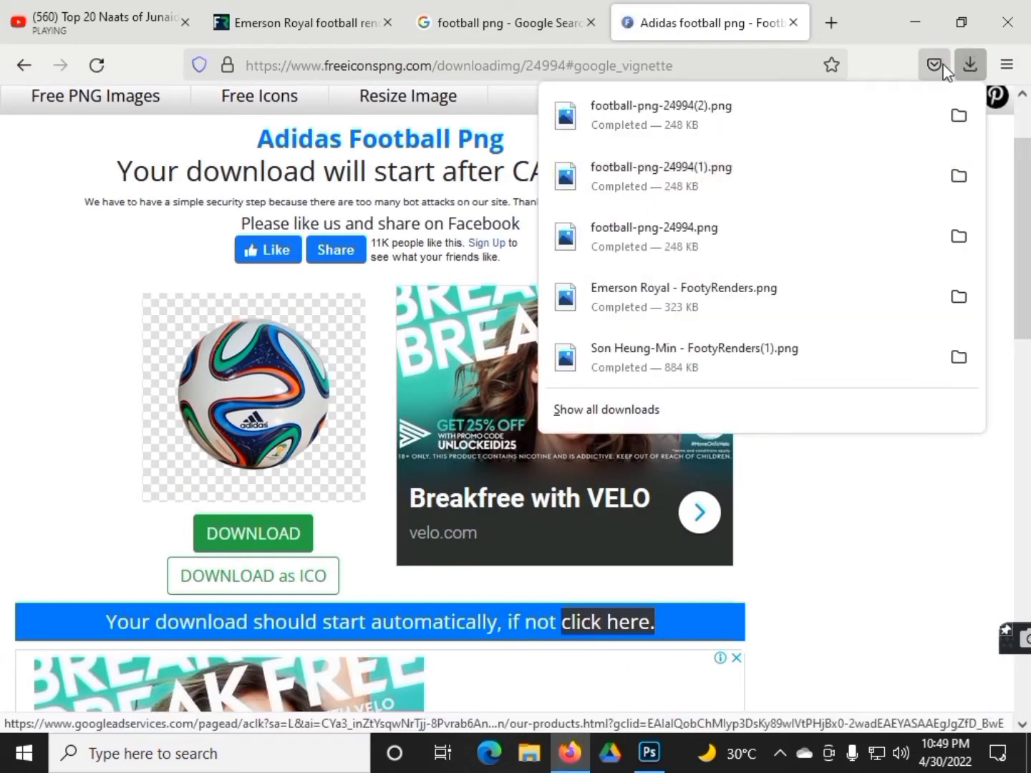
key(alt+Tab)
key(ctrl+o)
click(215, 176)
Bring the ball into the poster, scale it down, and place it by the player's feet.
click(477, 553)
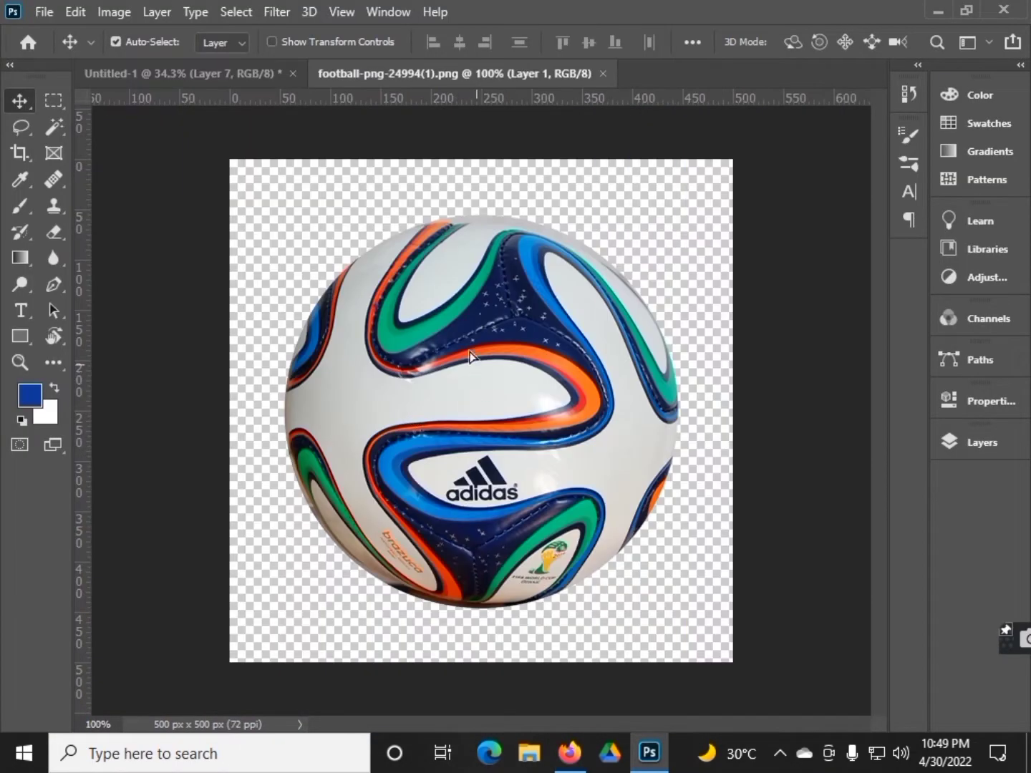
mouse_move(461, 414)
mouse_down()
mouse_move(266, 79)
mouse_move(438, 557)
mouse_up()
key(ctrl+t)
drag(509, 491, 447, 585)
key(Return)
scroll(375, 543, up, 2)
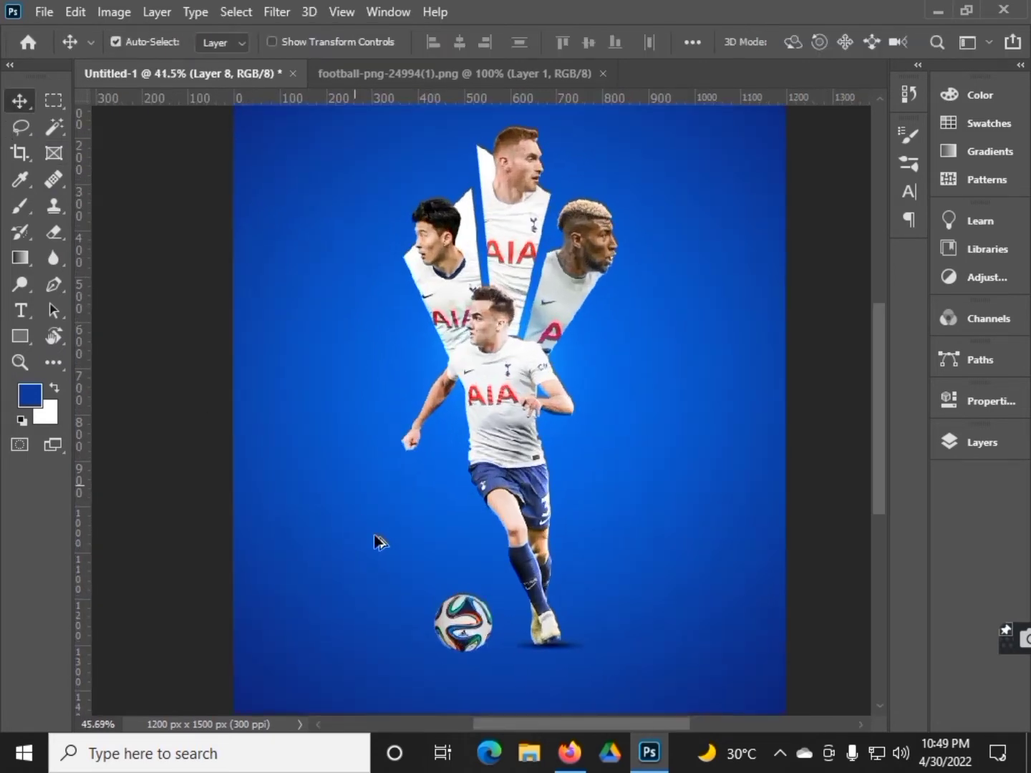
scroll(429, 530, up, 2)
drag(449, 513, 428, 524)
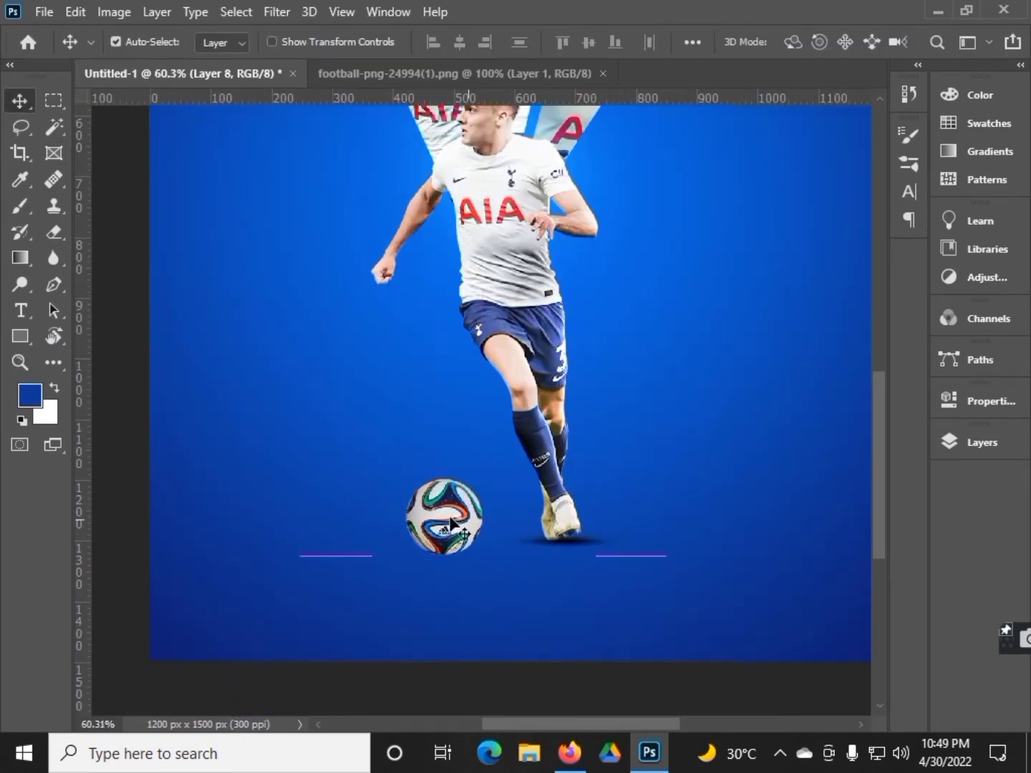
Add a new layer below the ball and set up a black brush for the shadow.
click(952, 442)
click(952, 442)
ctrl+click(868, 703)
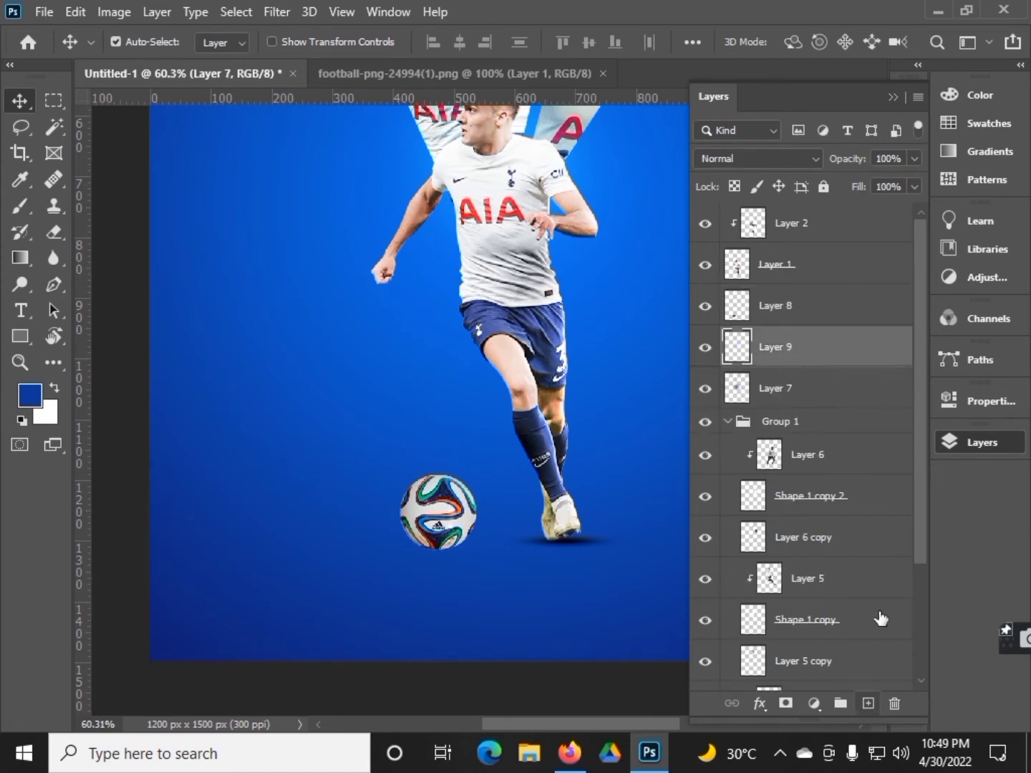
click(981, 442)
key(b)
click(131, 42)
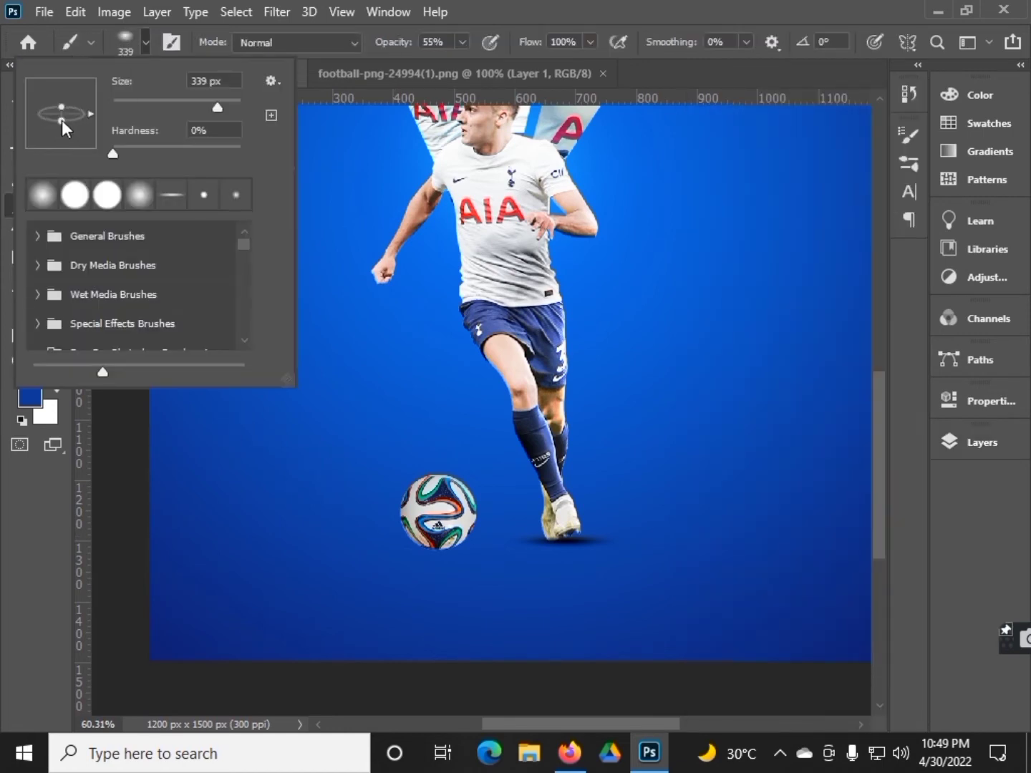
key(Escape)
click(29, 396)
click(443, 630)
click(845, 375)
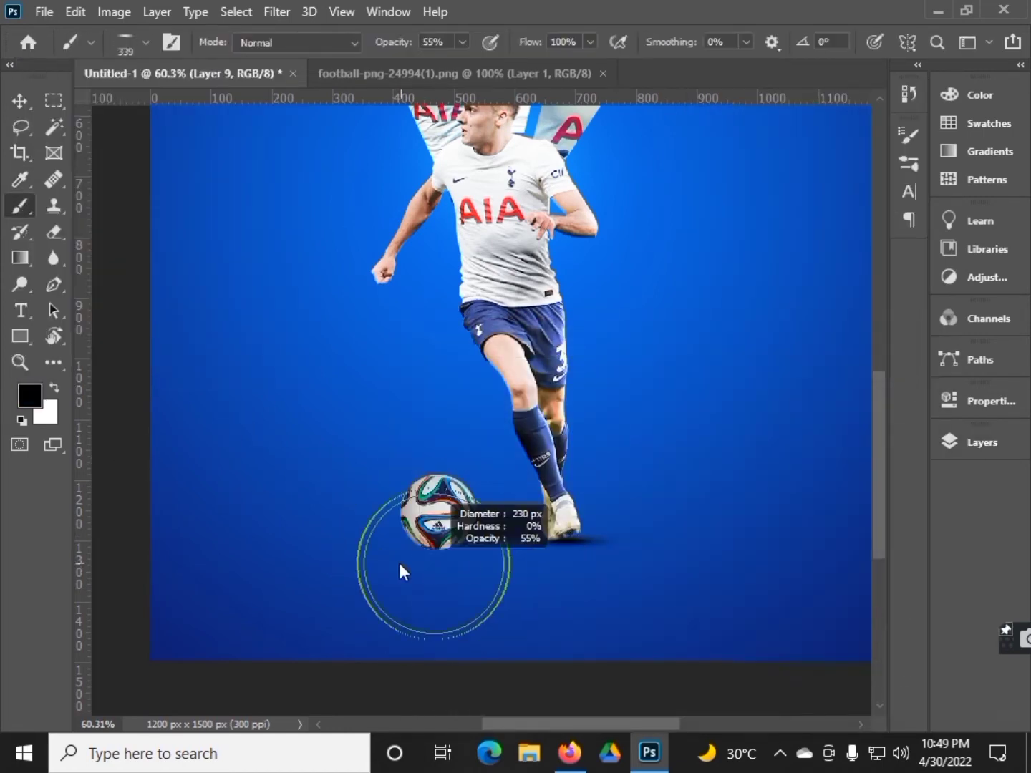
Shrink the ball slightly more.
scroll(454, 571, down, 3)
key(v)
click(446, 554)
key(ctrl+t)
drag(467, 570, 461, 565)
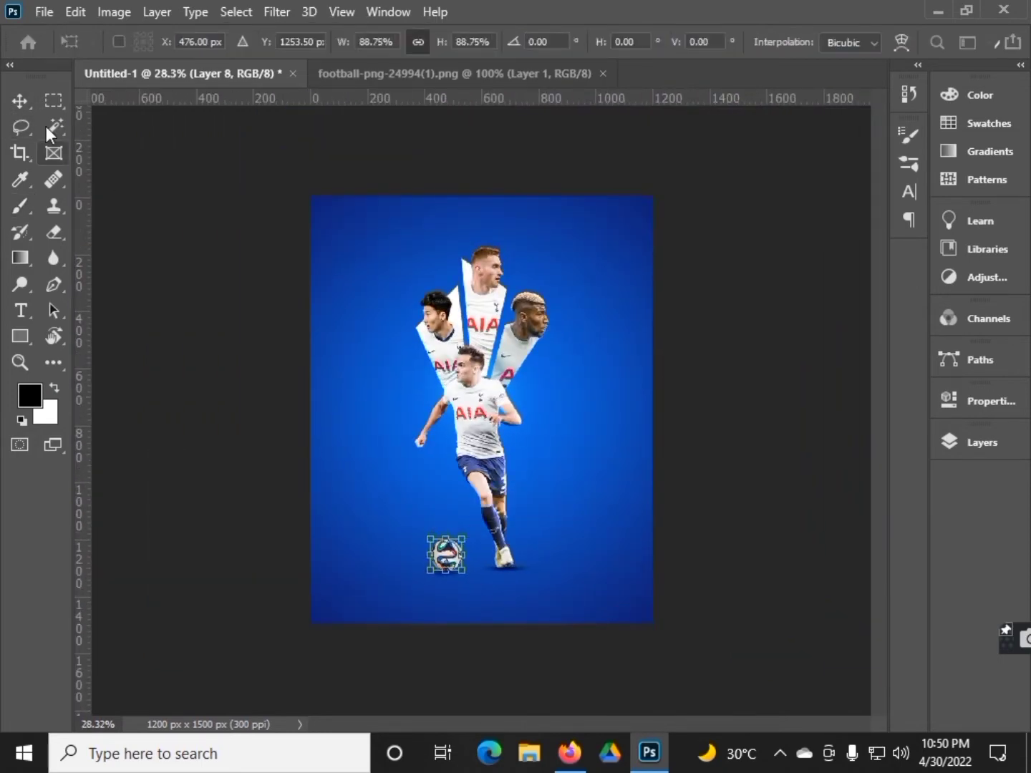
key(Return)
scroll(544, 529, up, 1)
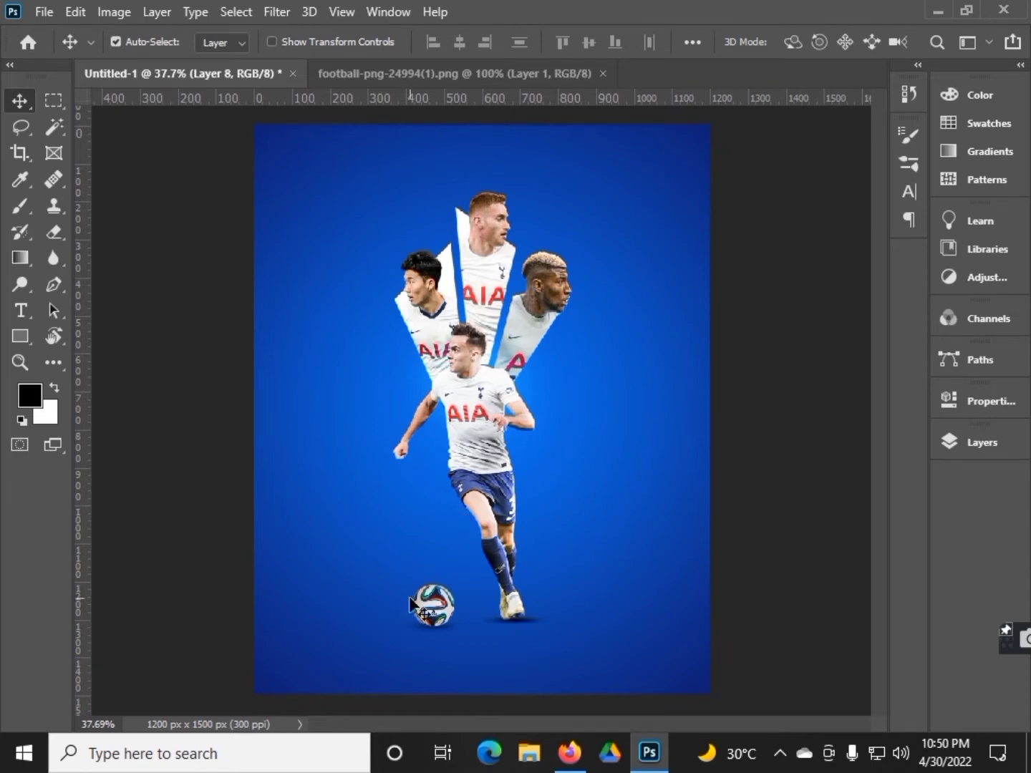
scroll(422, 361, up, 1)
scroll(333, 317, up, 1)
scroll(332, 310, up, 1)
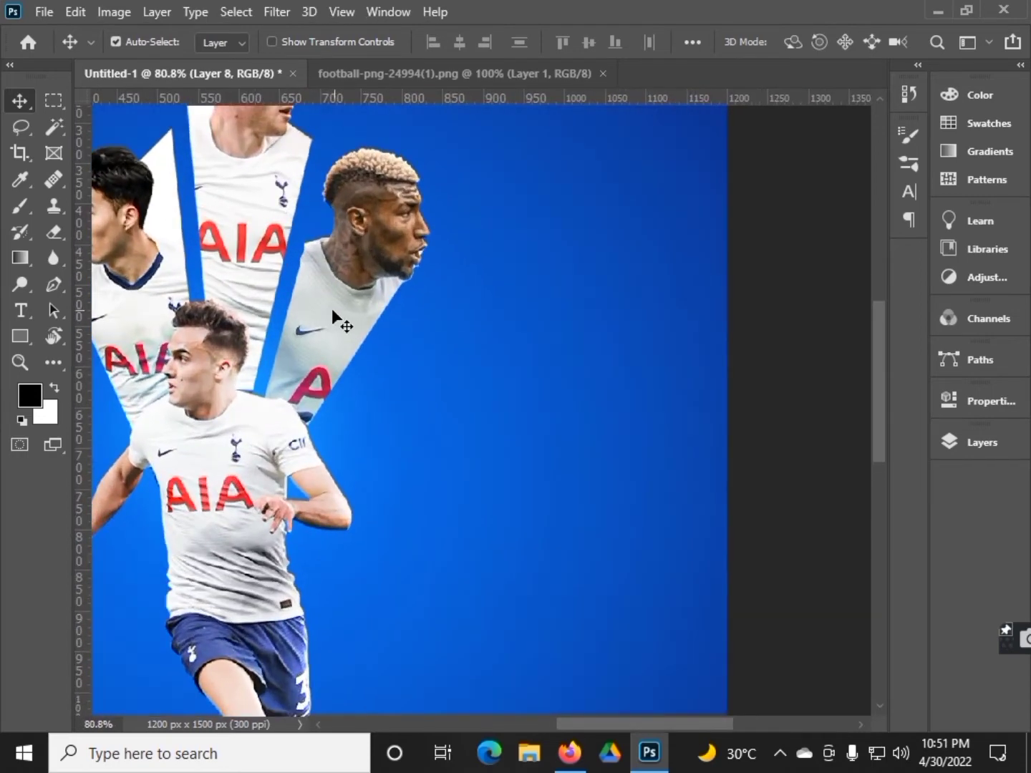
Set up the Brush with white paint colour and 100% opacity.
click(20, 207)
scroll(379, 179, up, 1)
click(145, 42)
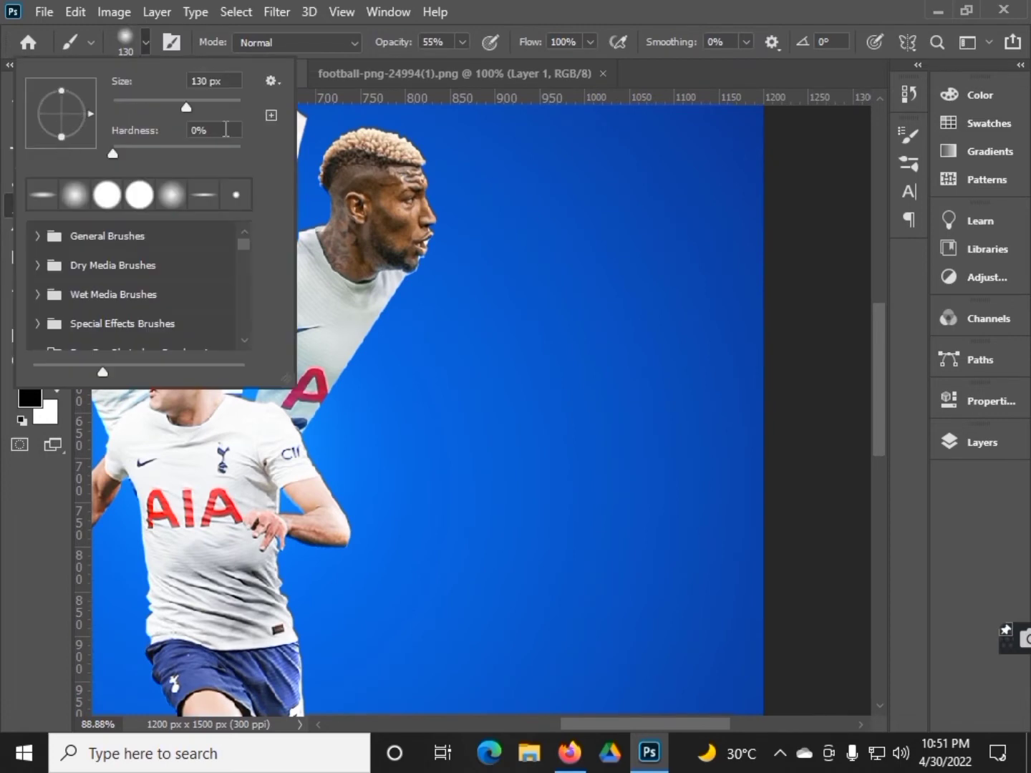
click(30, 395)
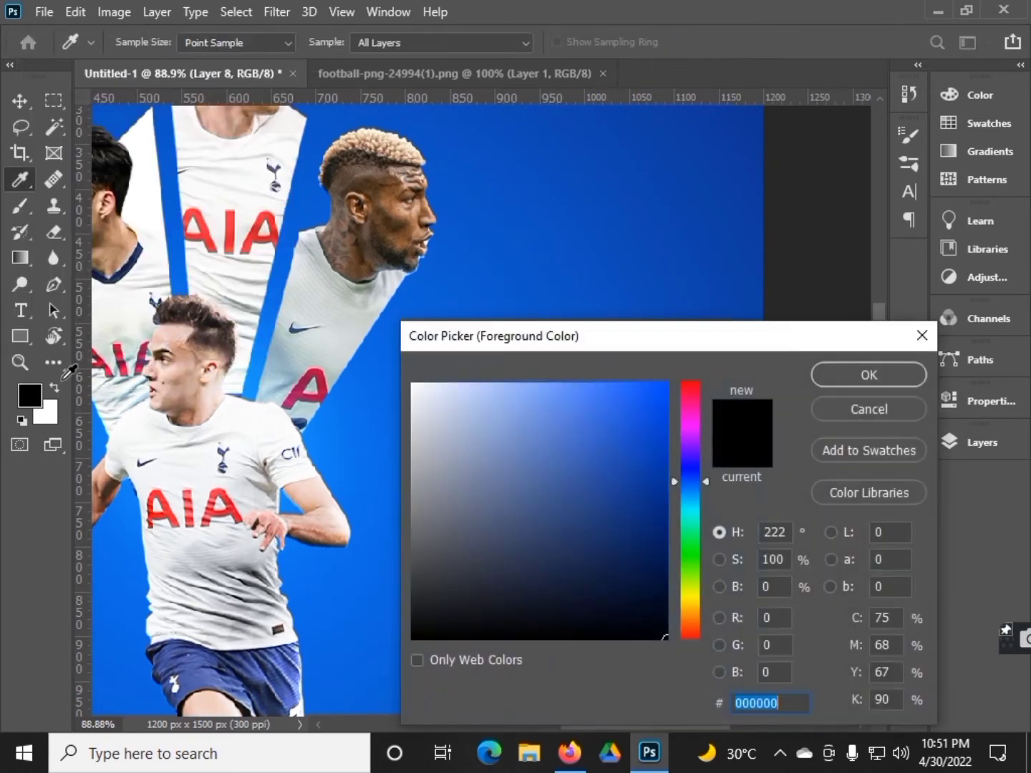
click(50, 410)
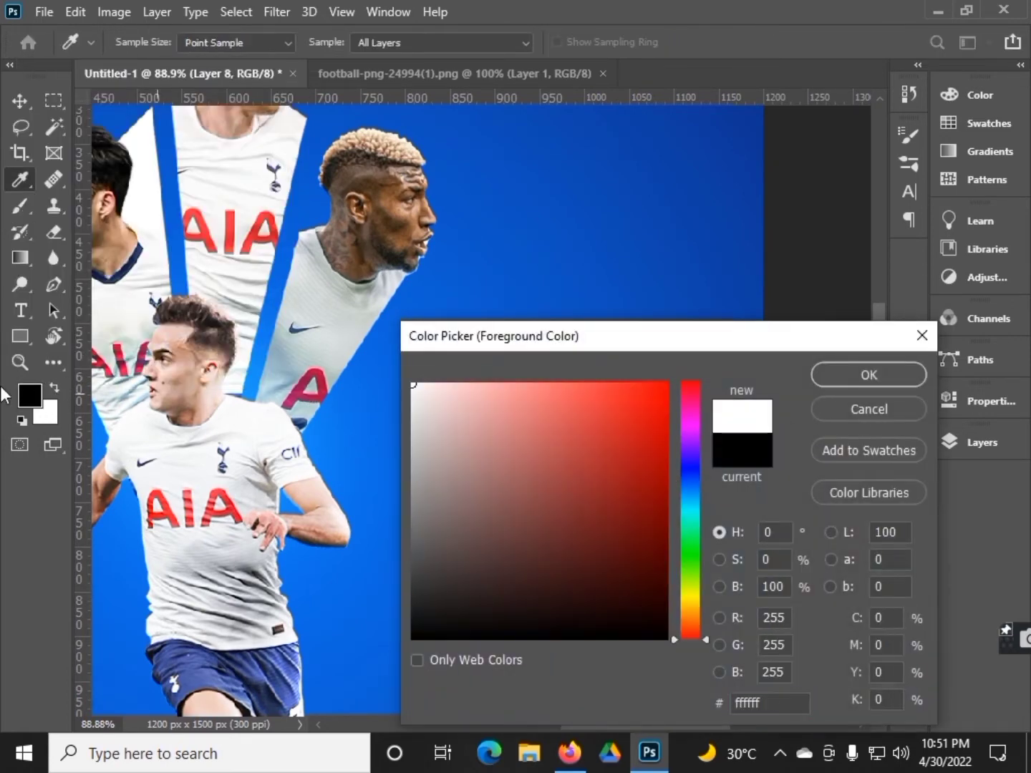
click(835, 384)
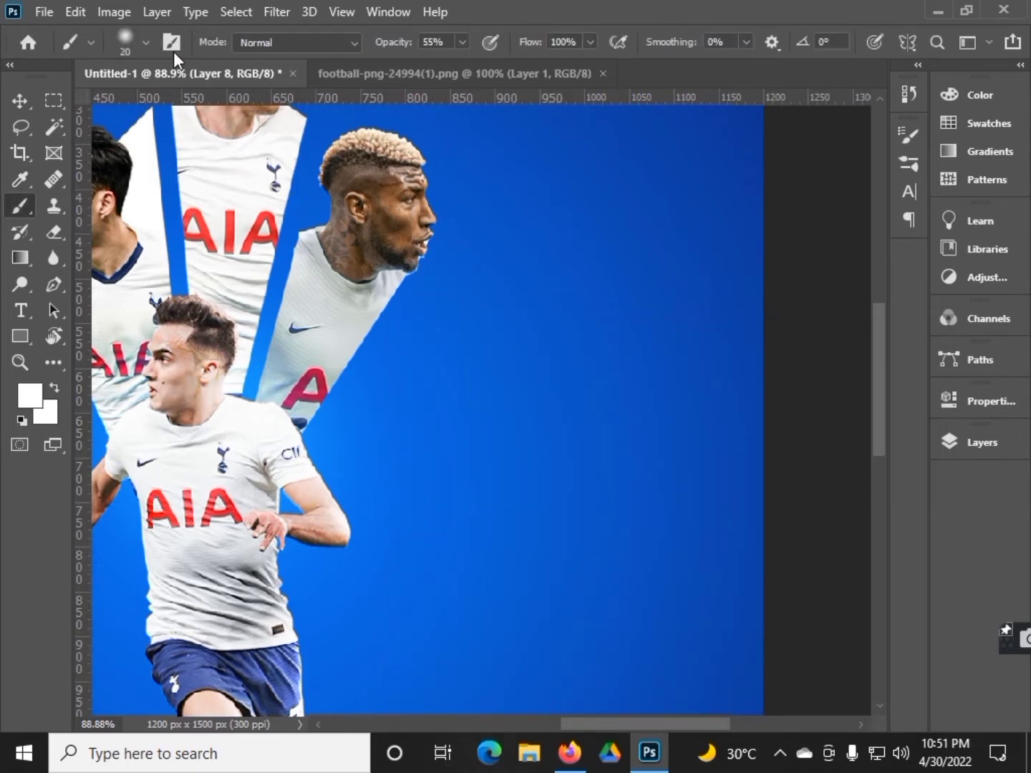
click(145, 43)
key(Return)
drag(460, 61, 508, 60)
Add a new top layer and brush a small dot on the right-hand player's jersey, switching to black.
click(969, 443)
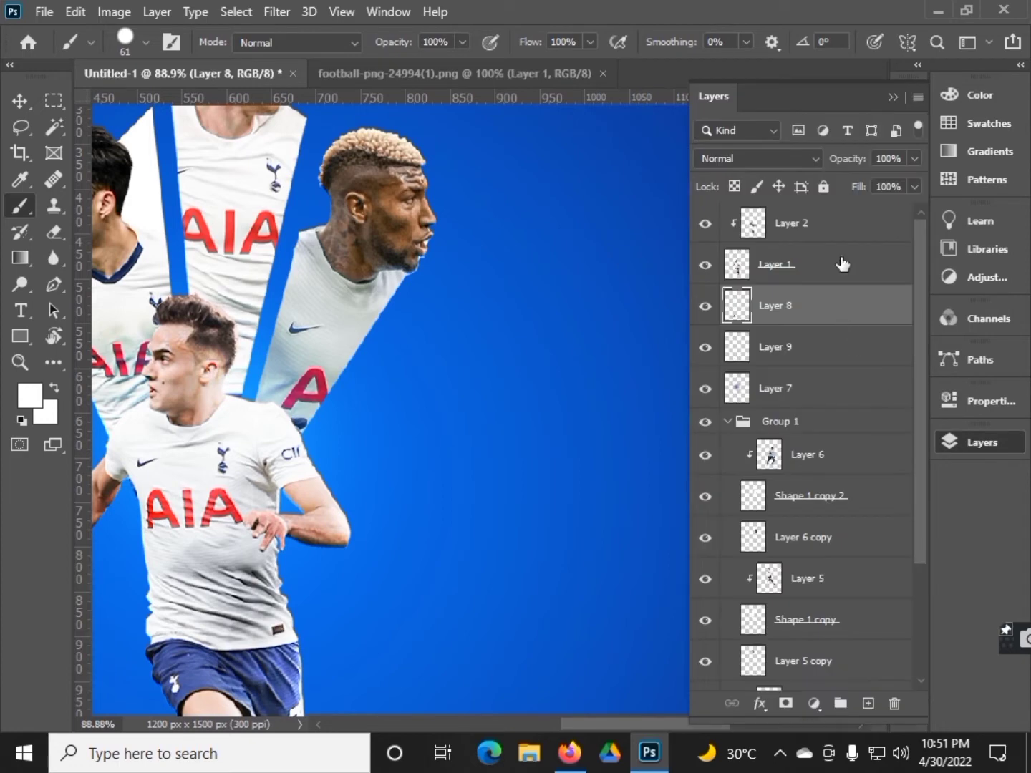
click(830, 222)
click(869, 704)
click(892, 97)
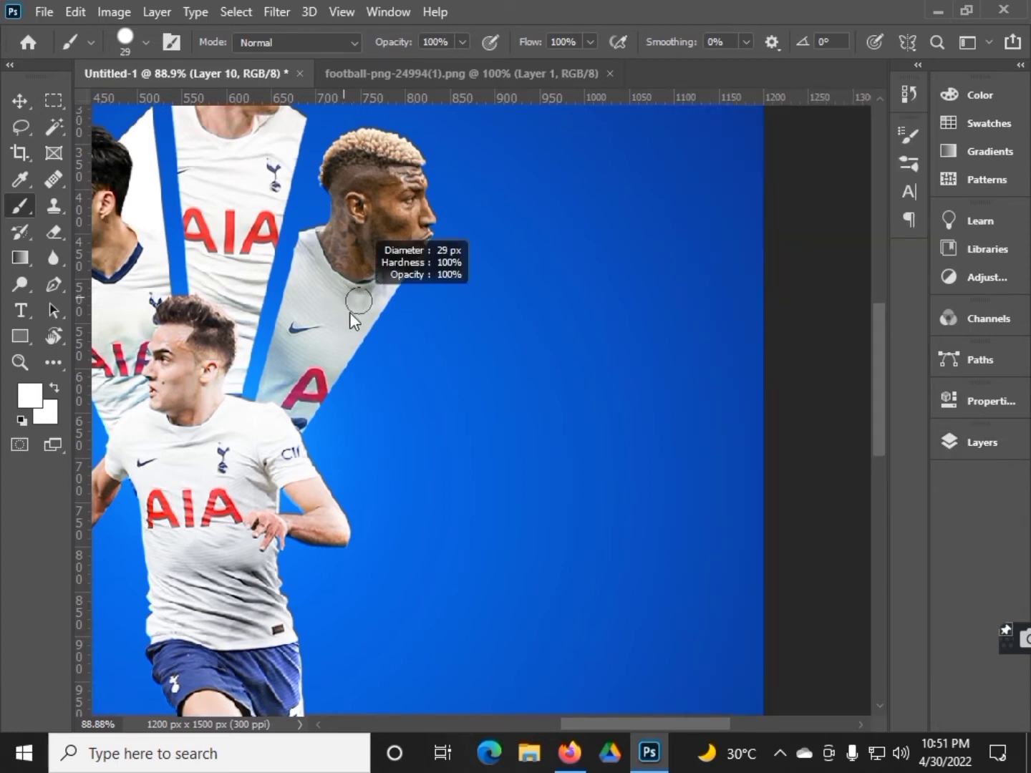
click(341, 331)
mouse_move(353, 329)
mouse_down()
mouse_move(345, 325)
mouse_move(354, 335)
mouse_up()
click(30, 395)
key(Return)
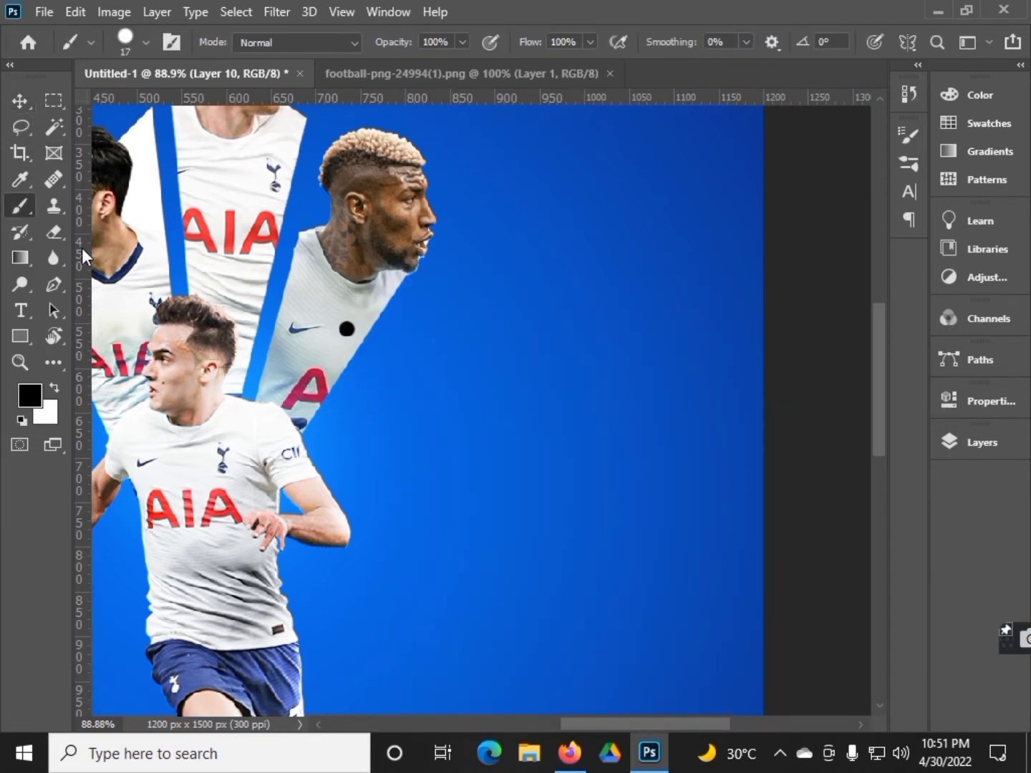
Draw a three-point Pen shape line from the dot outward with a 3 px white stroke.
click(54, 285)
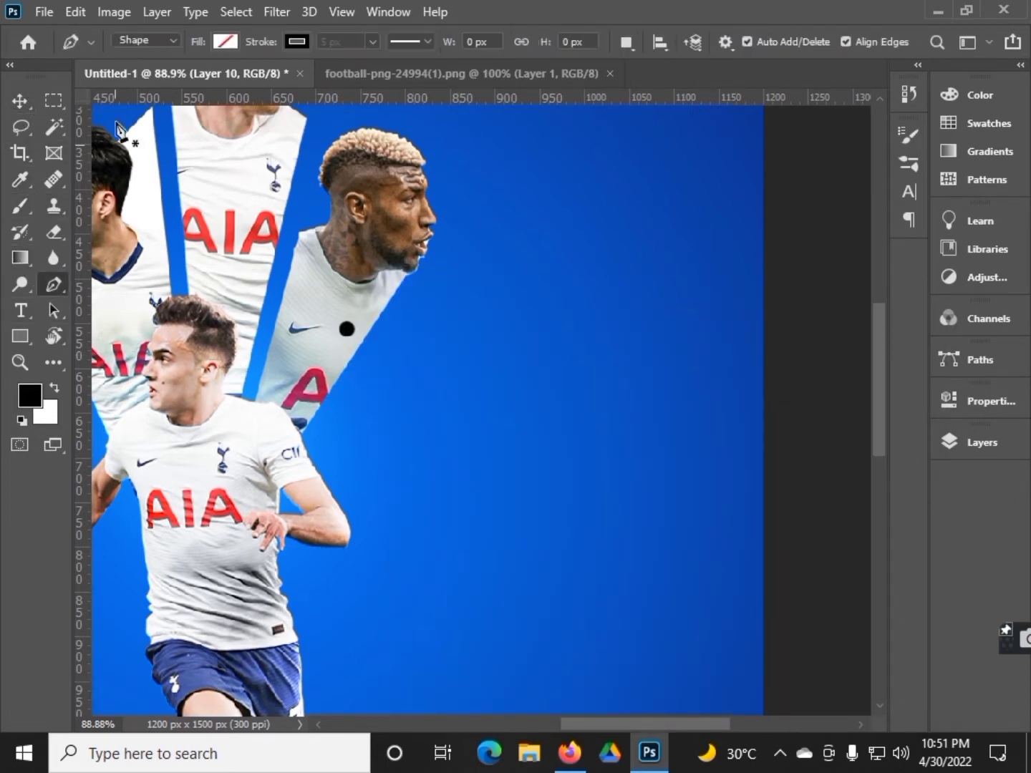
click(168, 40)
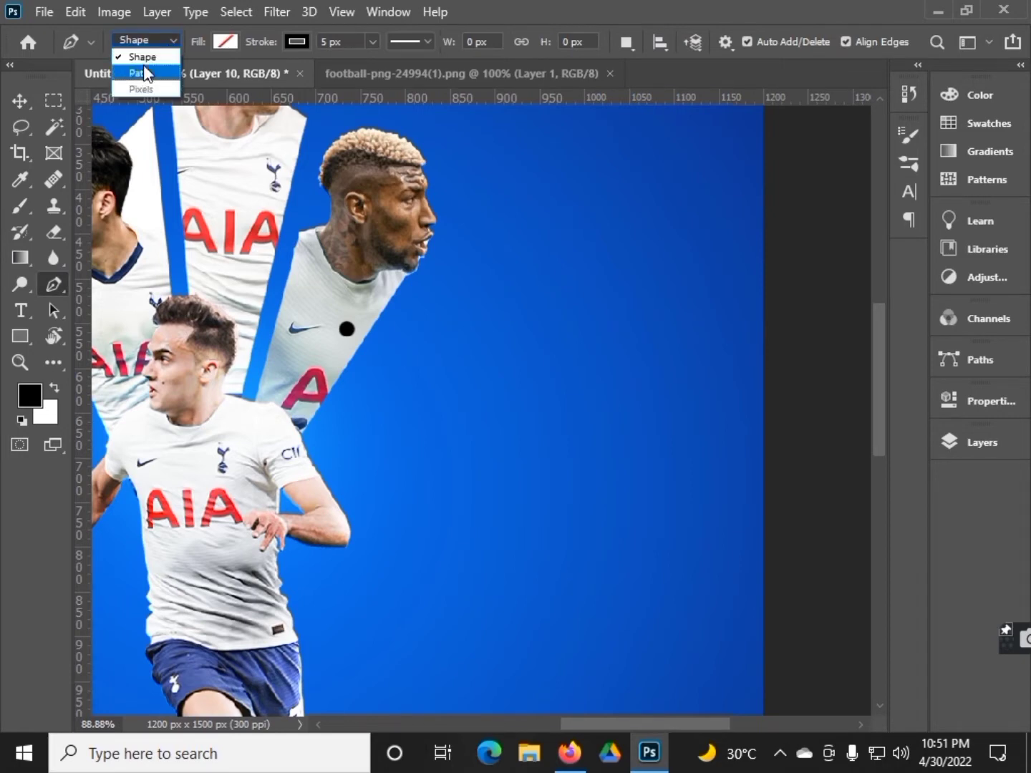
click(144, 55)
click(346, 328)
click(359, 302)
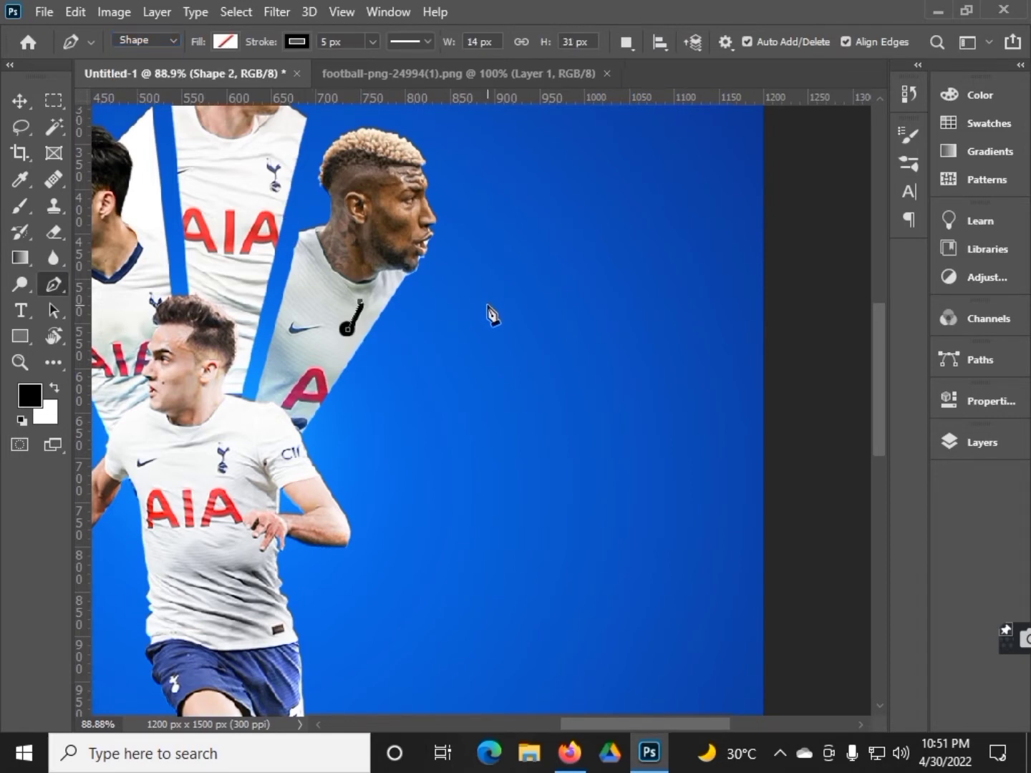
click(489, 301)
click(280, 43)
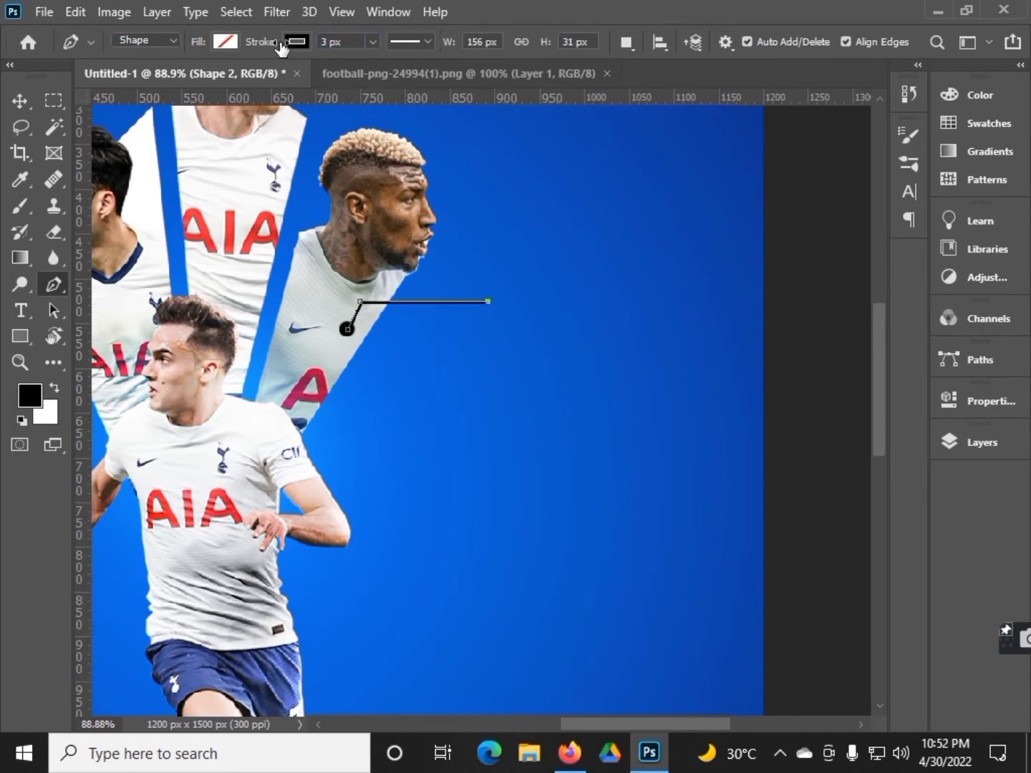
click(297, 42)
click(198, 146)
Move Layer 10 with the dot above the Shape 2 line.
click(19, 101)
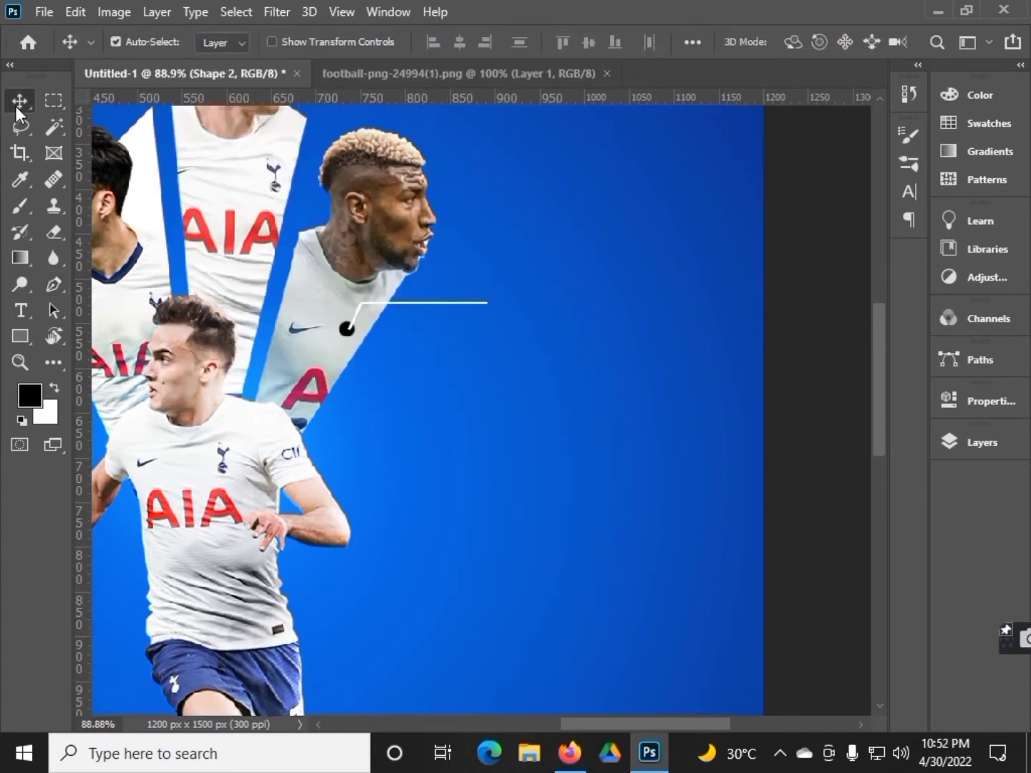
scroll(346, 331, down, 5)
scroll(832, 424, up, 3)
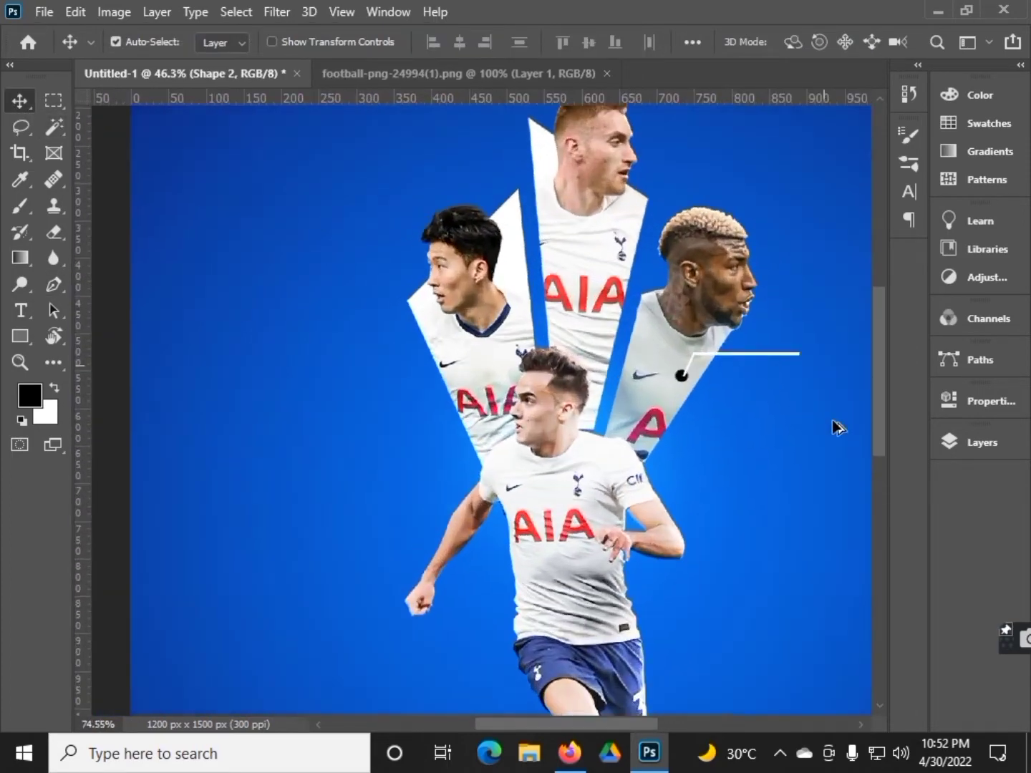
scroll(510, 372, up, 2)
scroll(510, 371, up, 1)
click(567, 449)
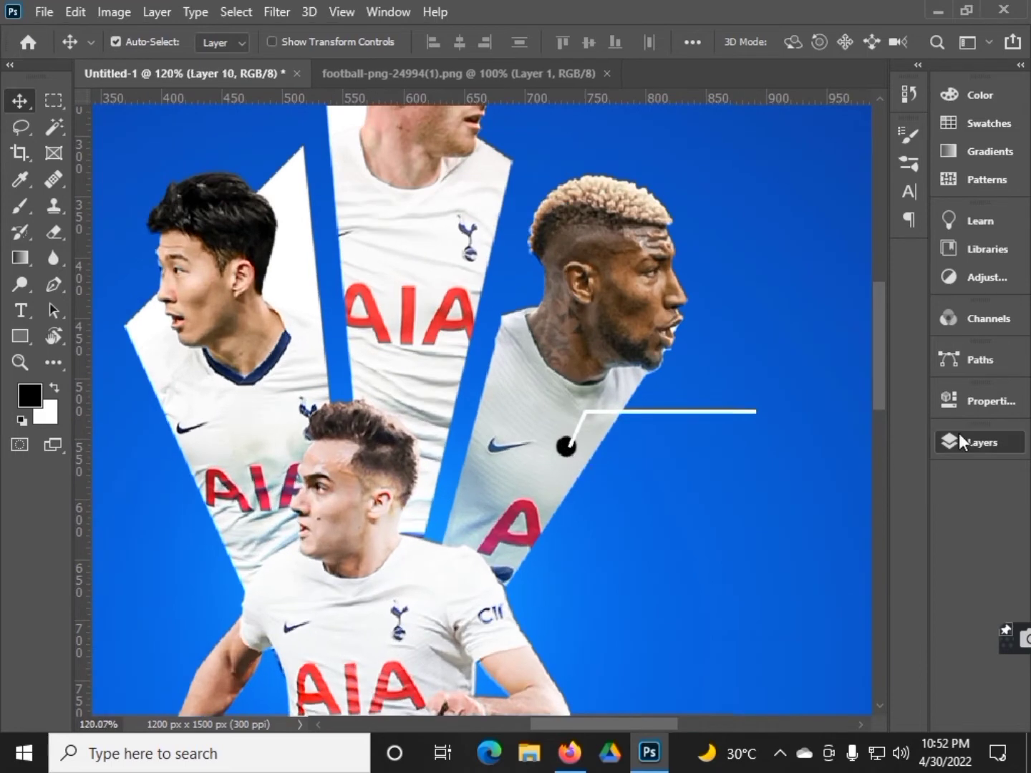
click(964, 440)
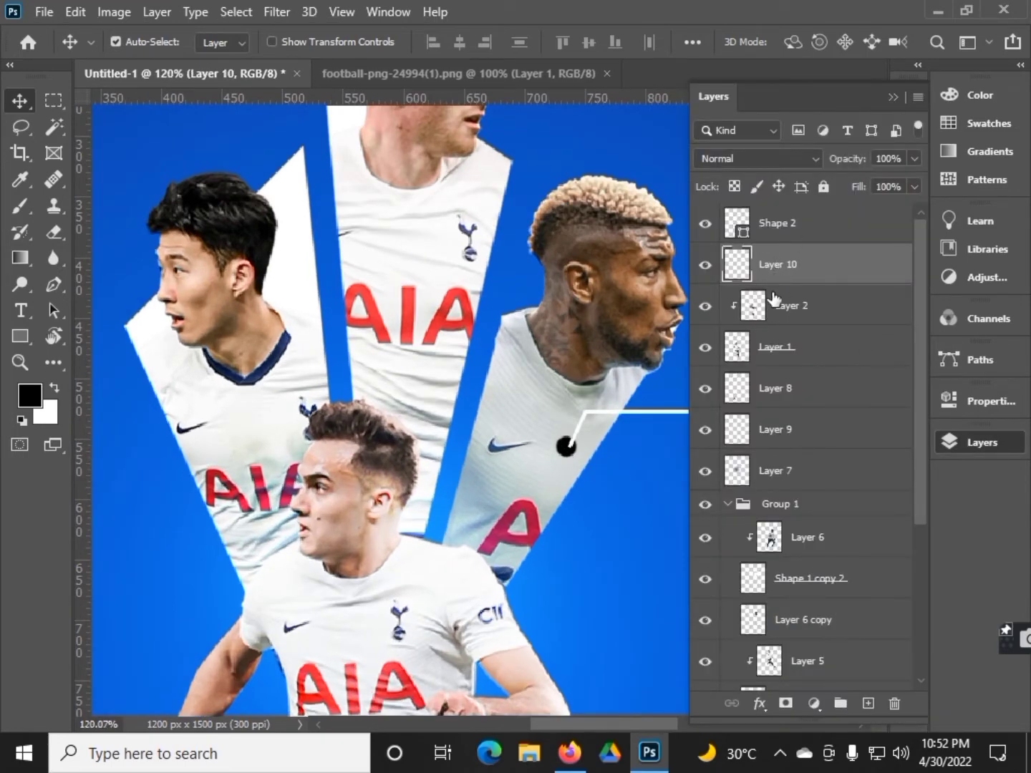
drag(784, 287, 787, 215)
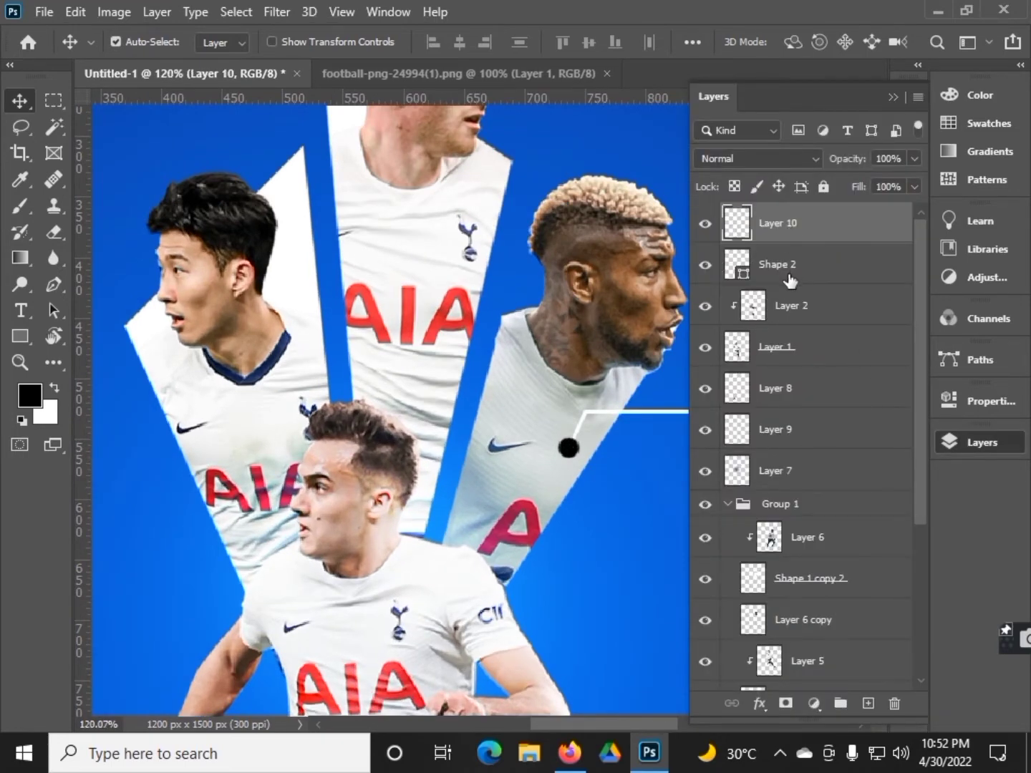
click(893, 99)
scroll(649, 424, down, 1)
scroll(483, 422, down, 1)
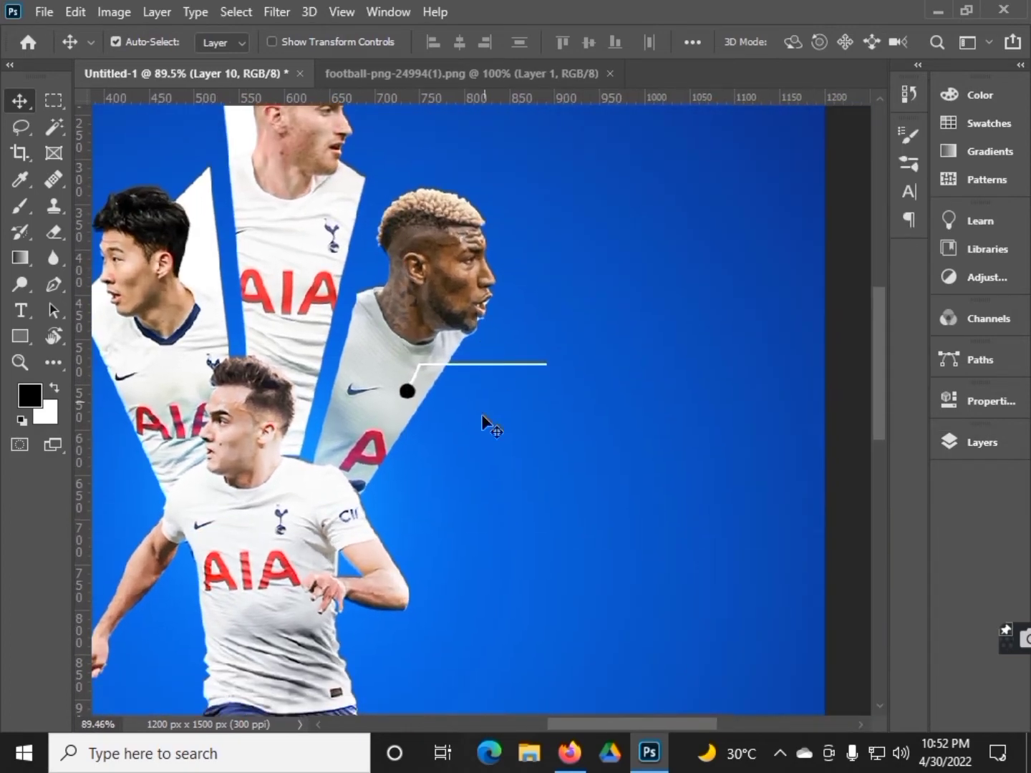
scroll(579, 716, down, 1)
Check the Firefox render page, then return to the poster in Photoshop.
key(alt+Tab)
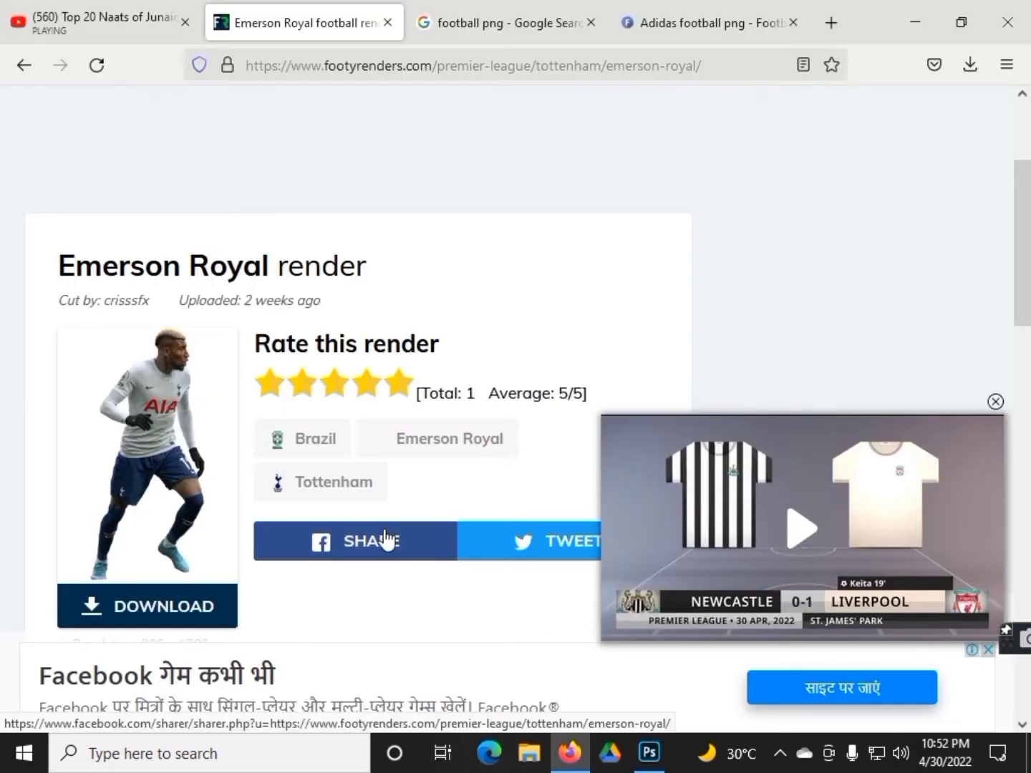
key(alt+Tab)
click(20, 311)
Type EMERSON just past the callout line's end and set it in the Muro font.
click(573, 398)
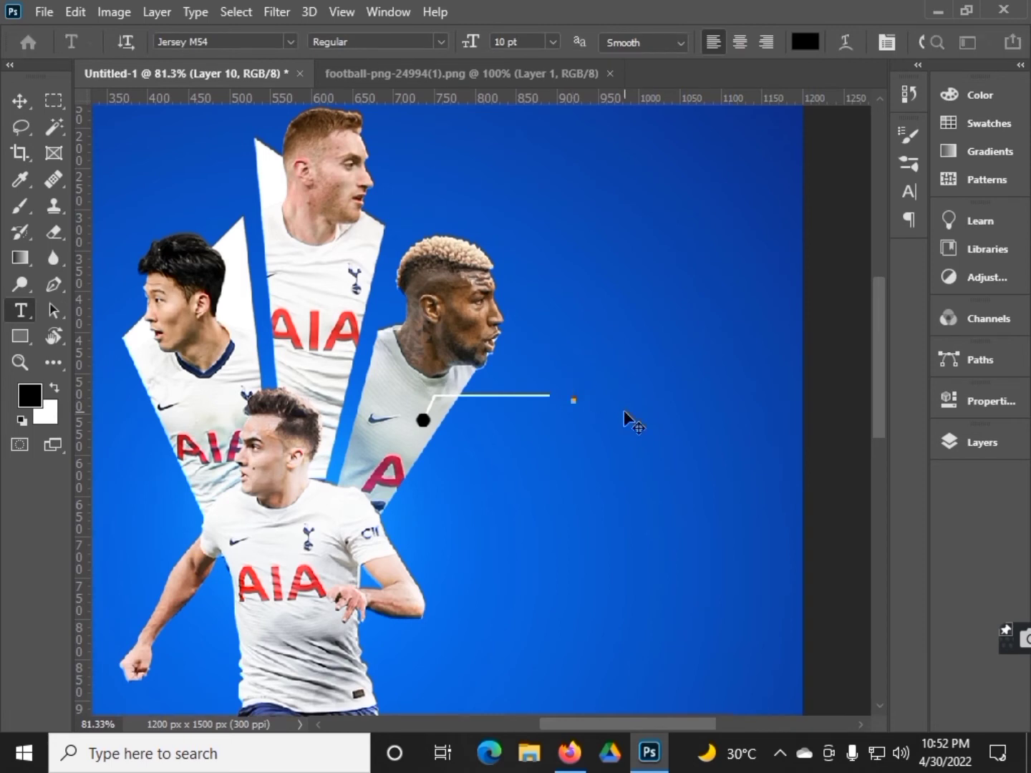
text(EMERSON)
key(ctrl+a)
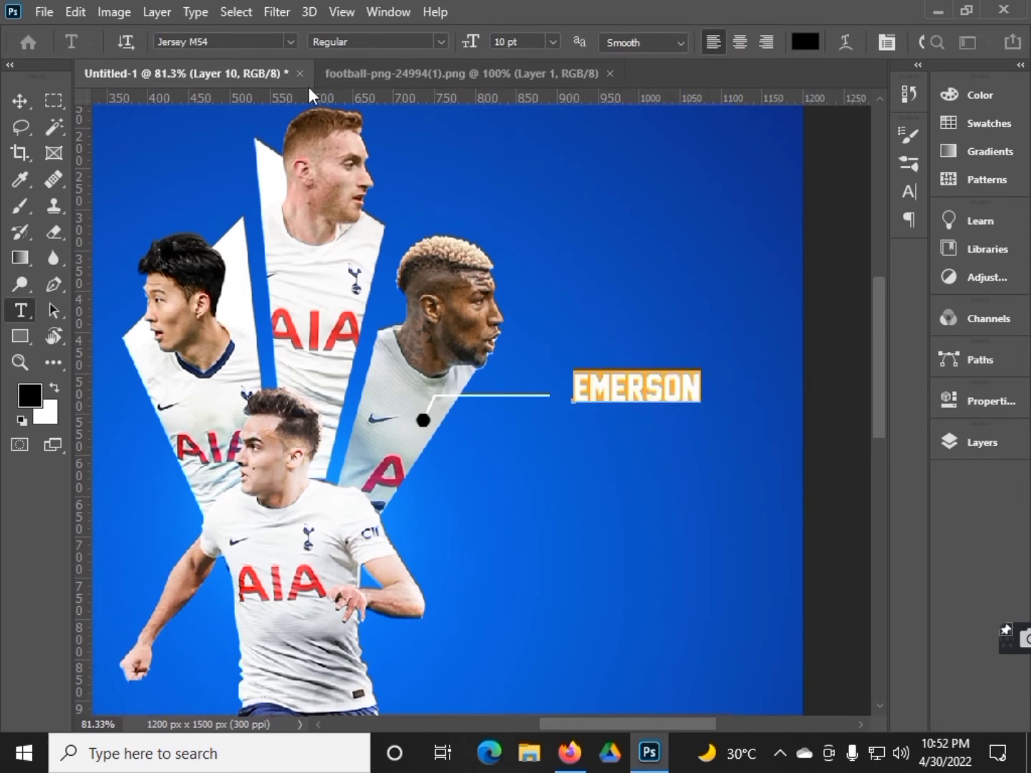
click(289, 41)
click(306, 108)
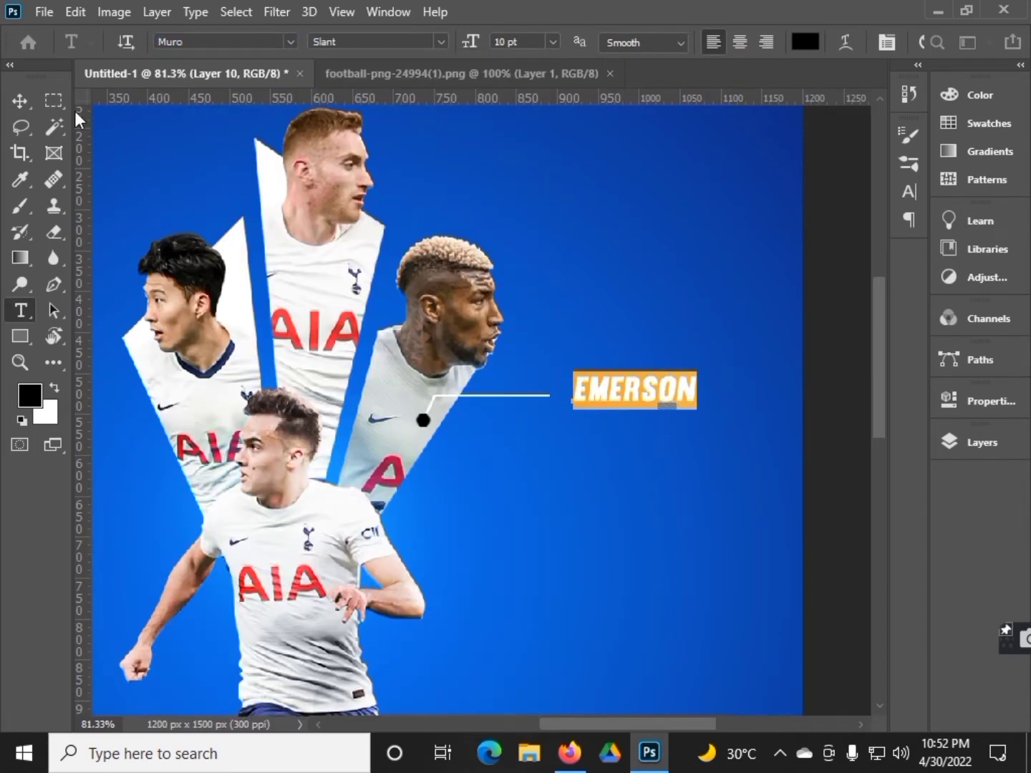
Change the EMERSON text colour to white.
click(20, 99)
double_click(648, 392)
click(804, 41)
click(432, 397)
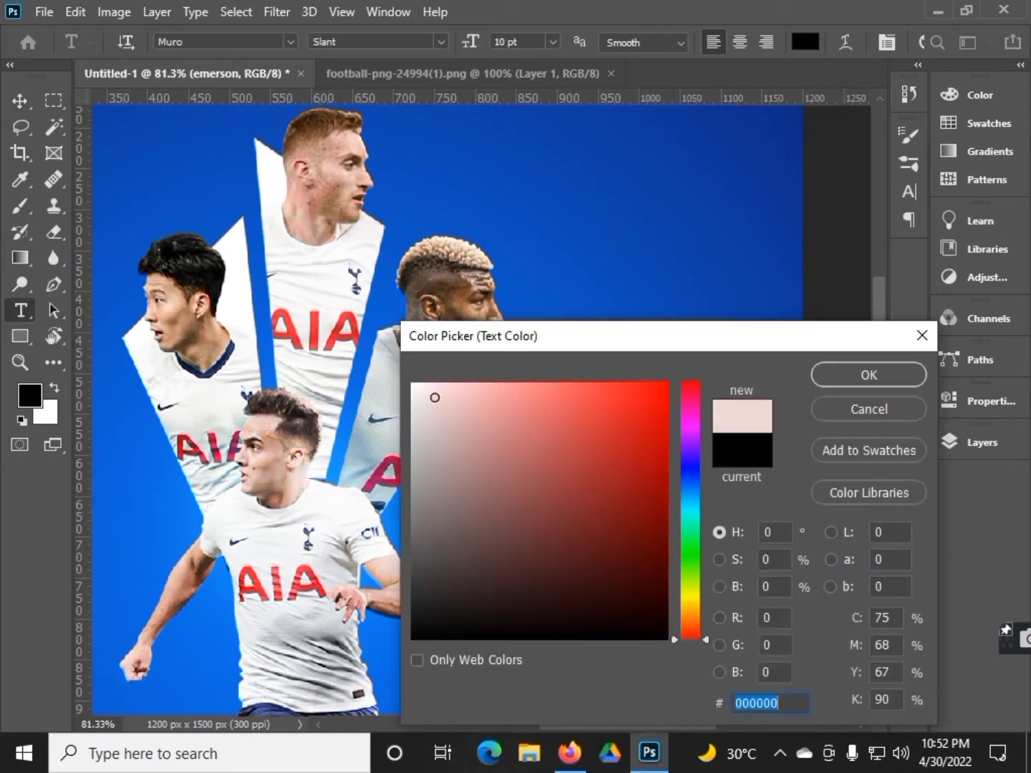
click(866, 373)
click(20, 100)
Adjust EMERSON's character style and nudge it closer to the line's end.
click(907, 191)
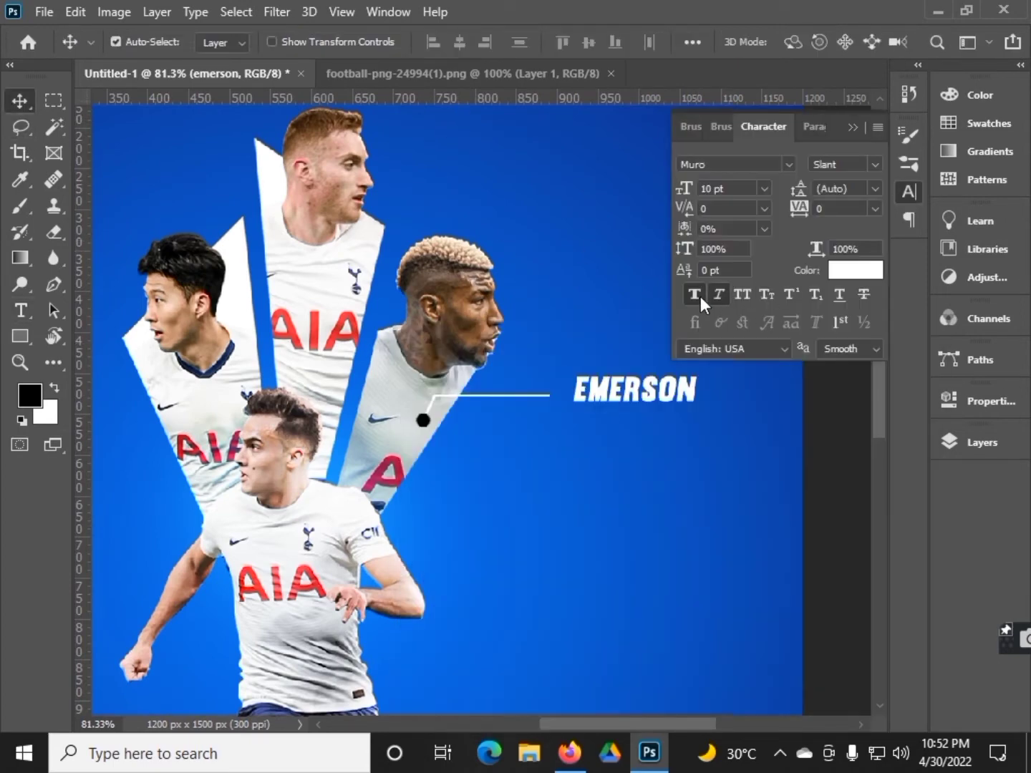
click(699, 295)
click(431, 213)
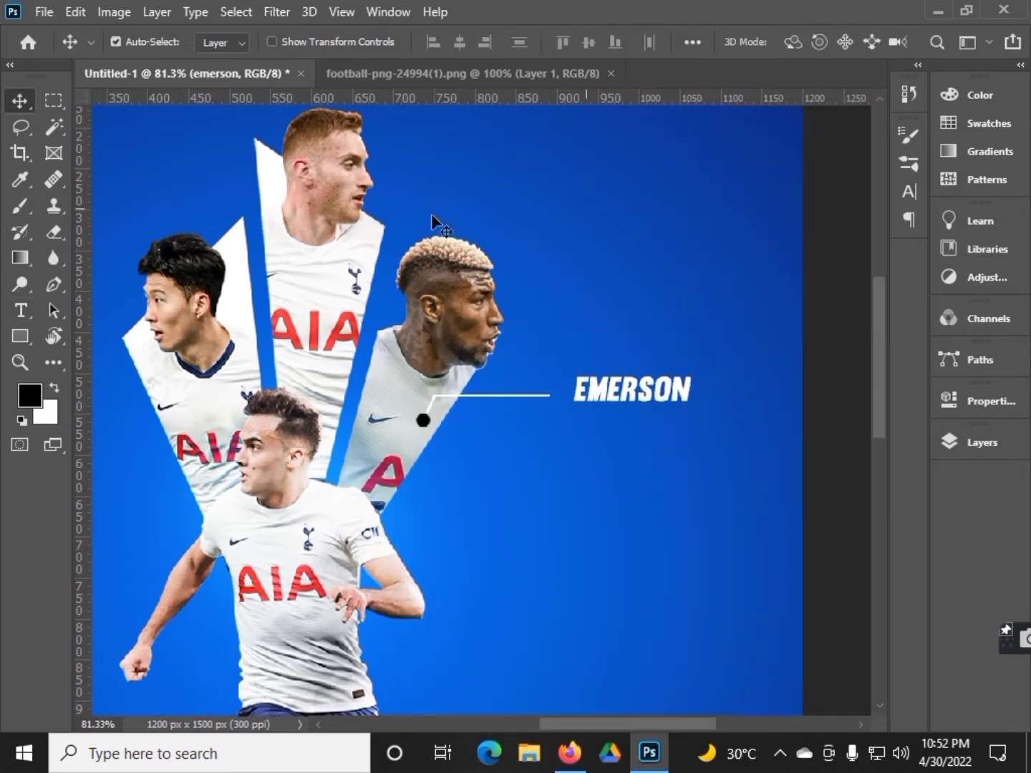
scroll(692, 475, up, 3)
drag(616, 391, 612, 392)
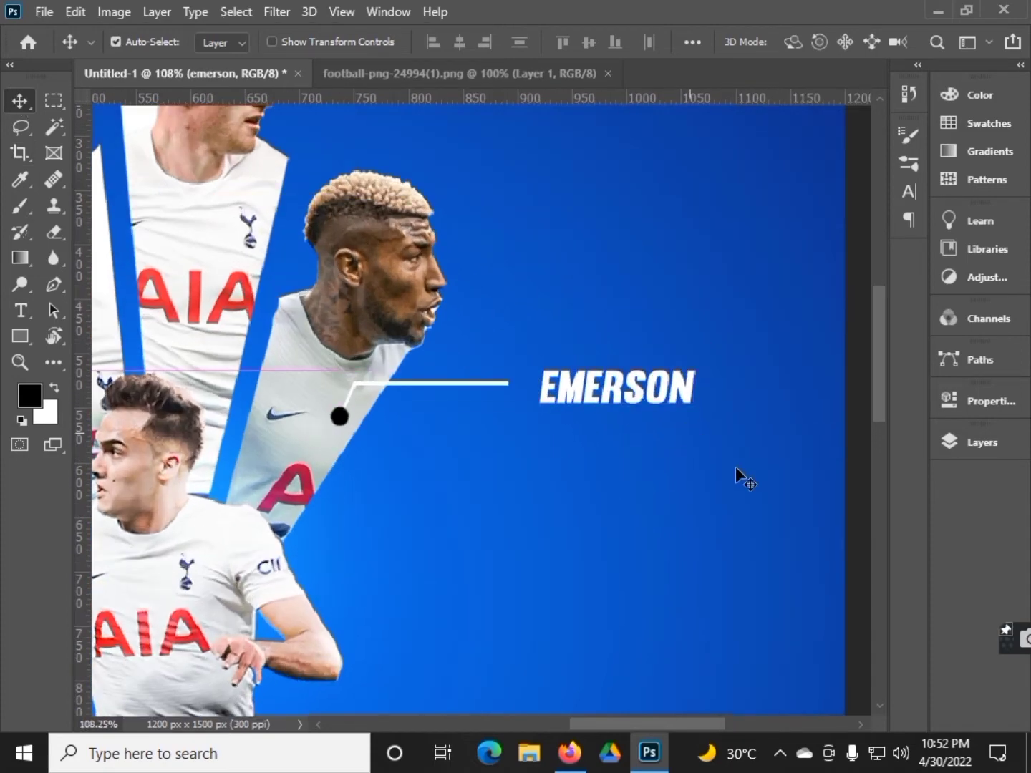
key(Left)
key(Left)
key(Left)
key(Left)
key(Left)
key(Left)
key(Left)
key(Left)
key(Left)
key(Up)
key(Up)
key(Up)
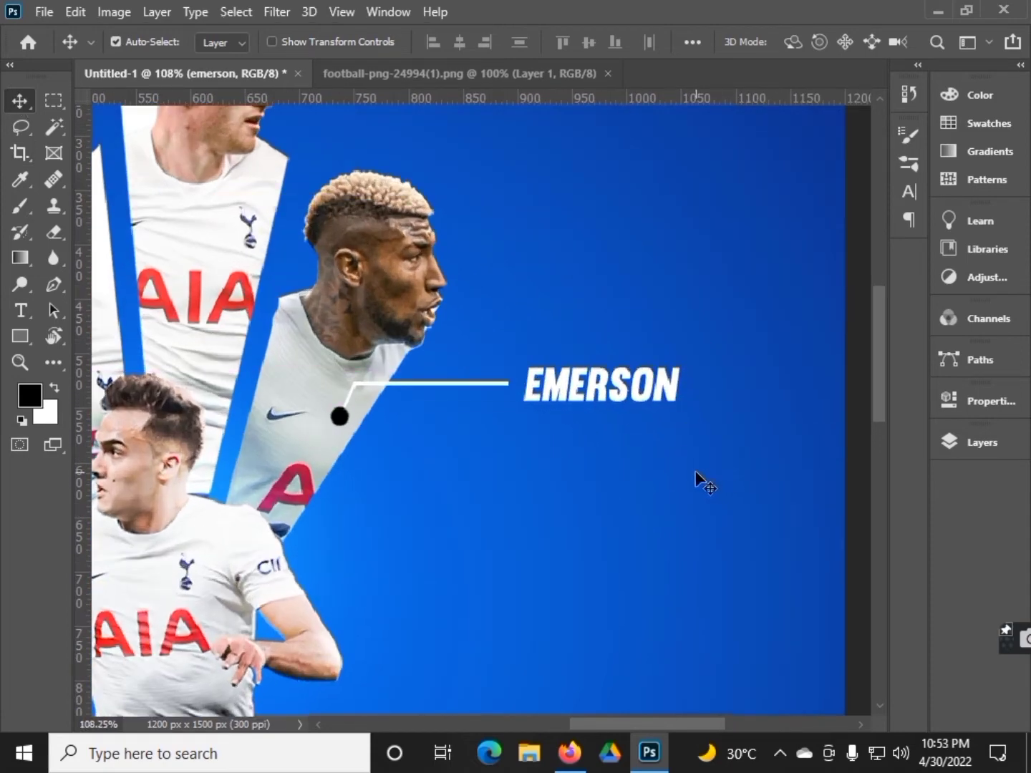
Switch EMERSON's font to Uni Sans Heavy Italic.
double_click(644, 383)
click(289, 39)
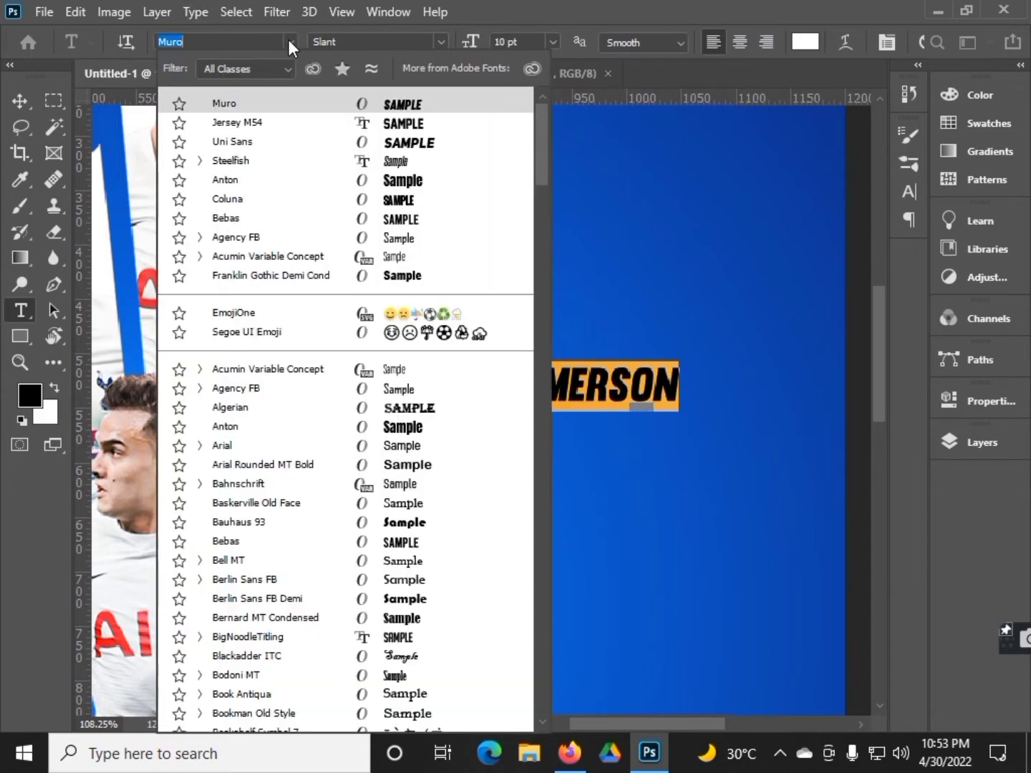
key(Down)
key(Down)
key(Return)
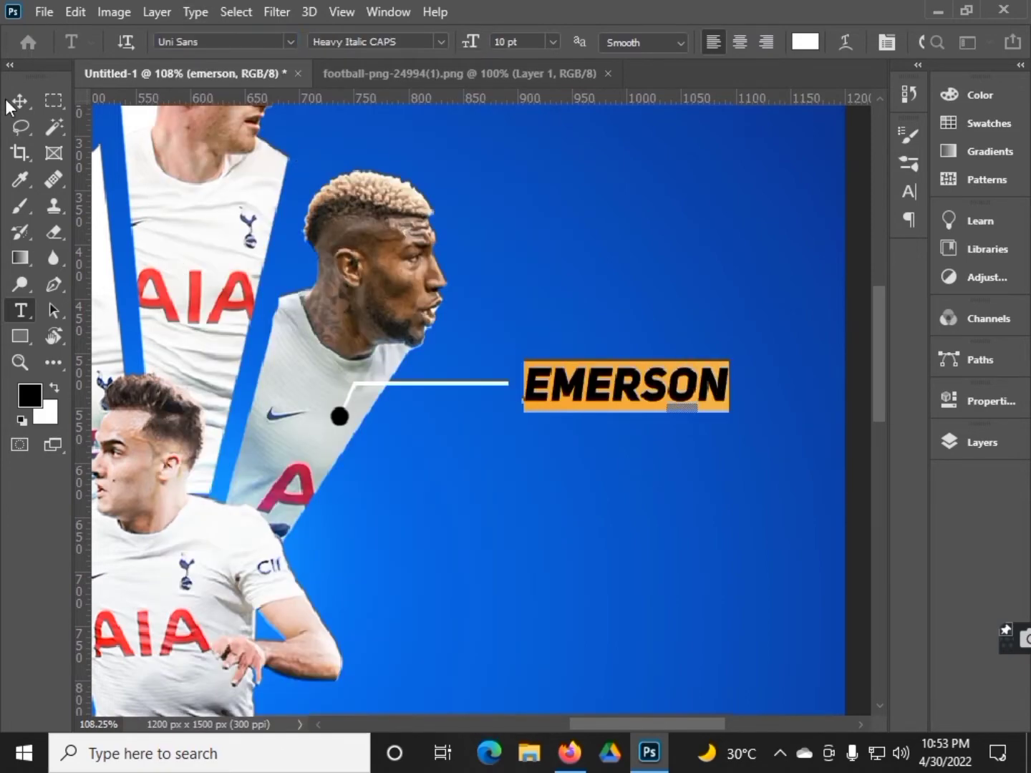
key(ctrl+Return)
key(v)
scroll(666, 374, down, 2)
scroll(665, 373, down, 3)
Duplicate EMERSON below, retype the copy as ROYAL and centre it beneath EMERSON.
scroll(669, 380, up, 2)
scroll(634, 356, up, 2)
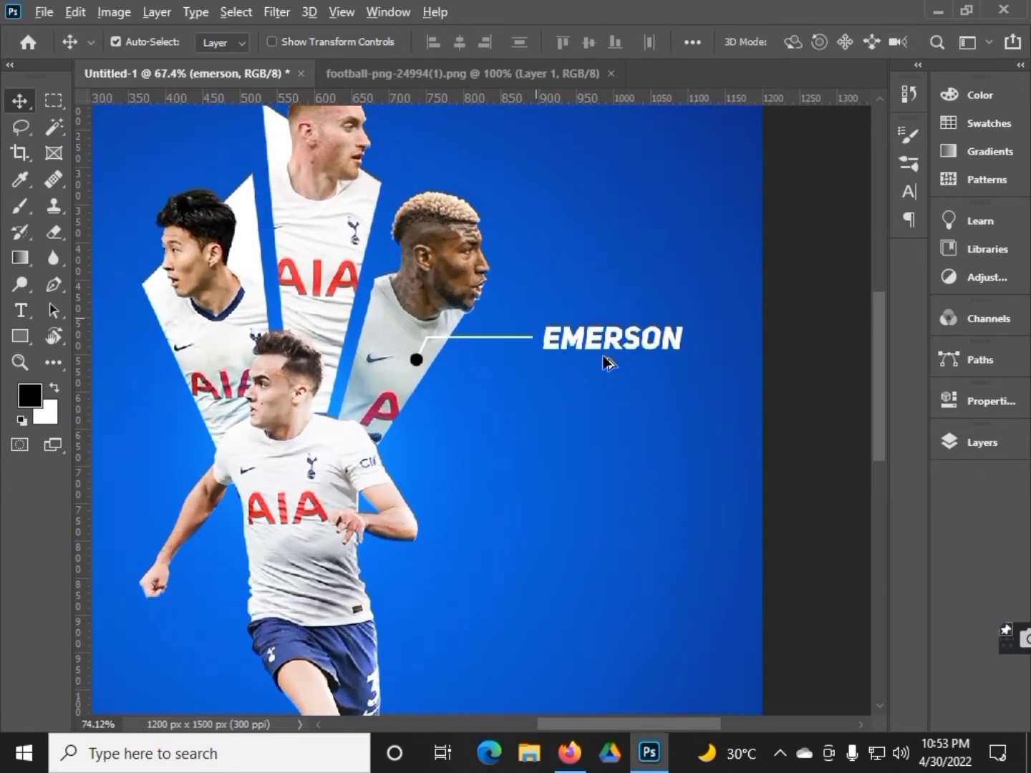
scroll(627, 378, up, 1)
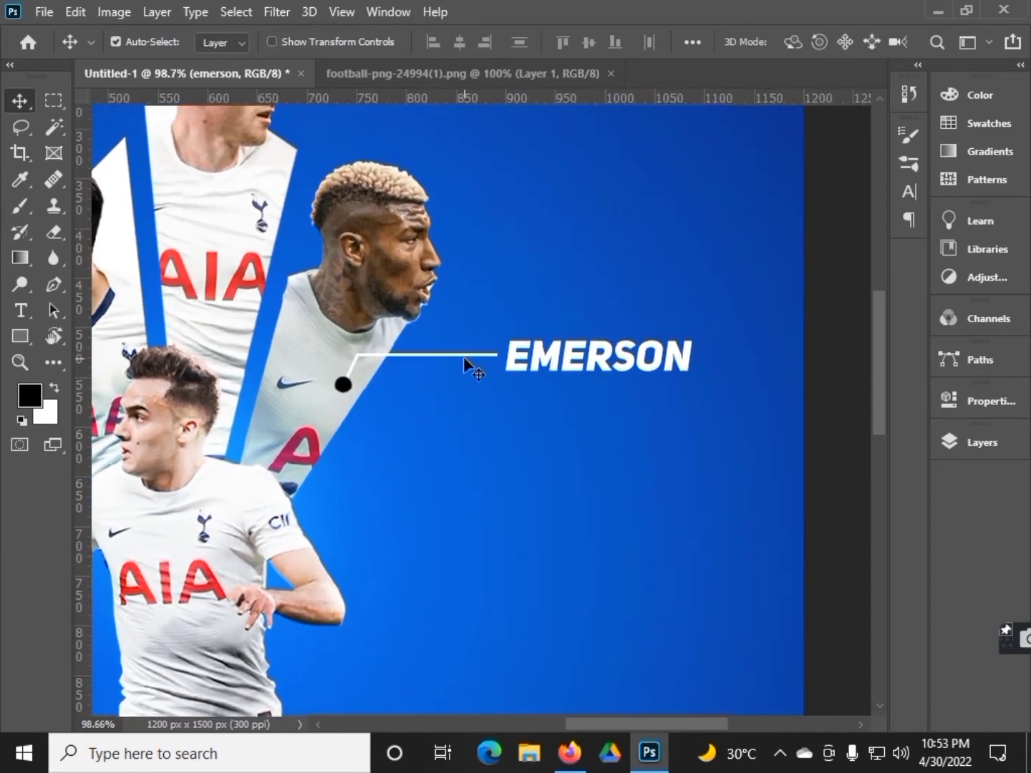
drag(603, 367, 601, 398)
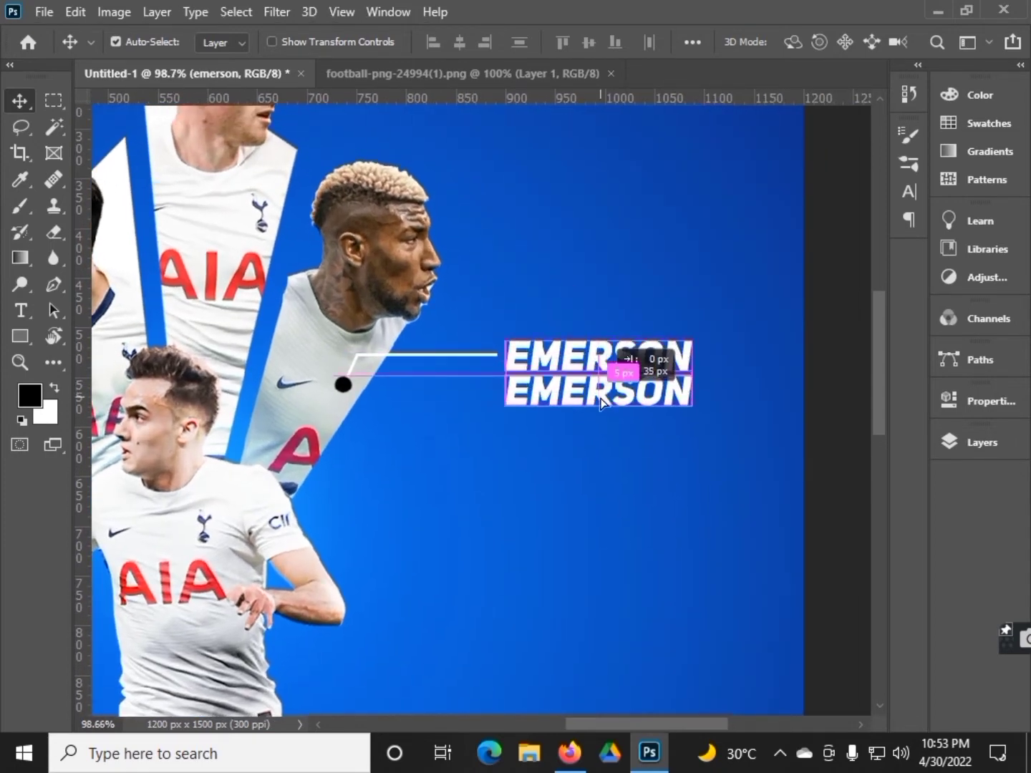
double_click(602, 394)
text(ROYAL)
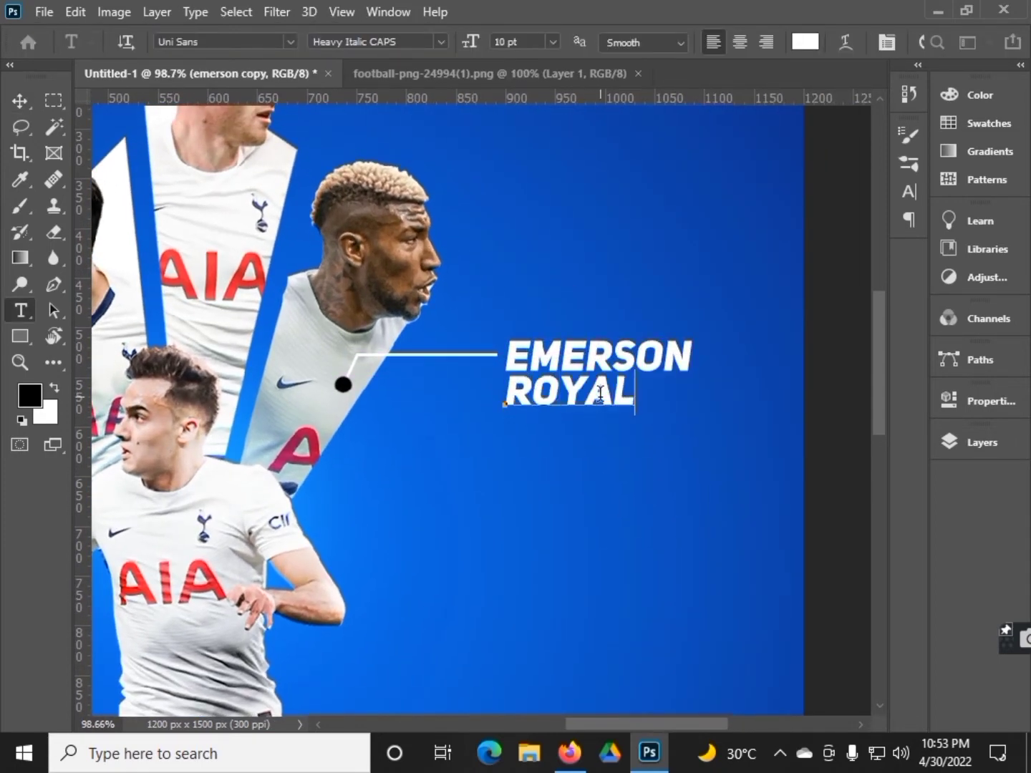
click(18, 100)
key(shift+Right)
key(shift+Right)
key(shift+Right)
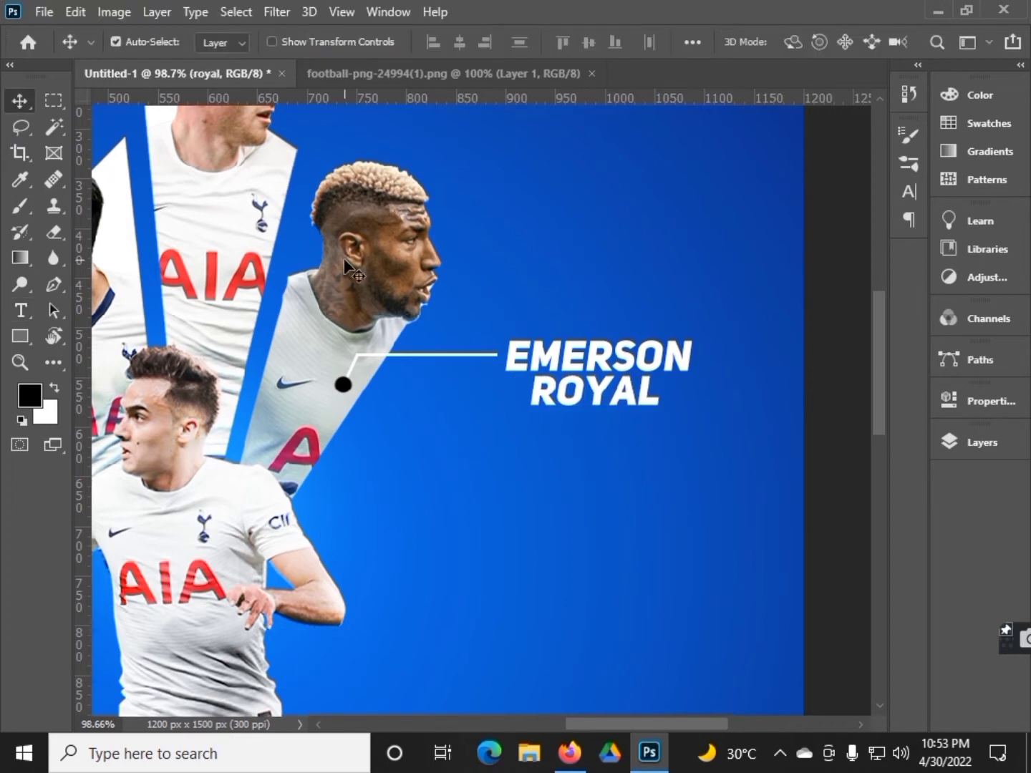
key(shift+Right)
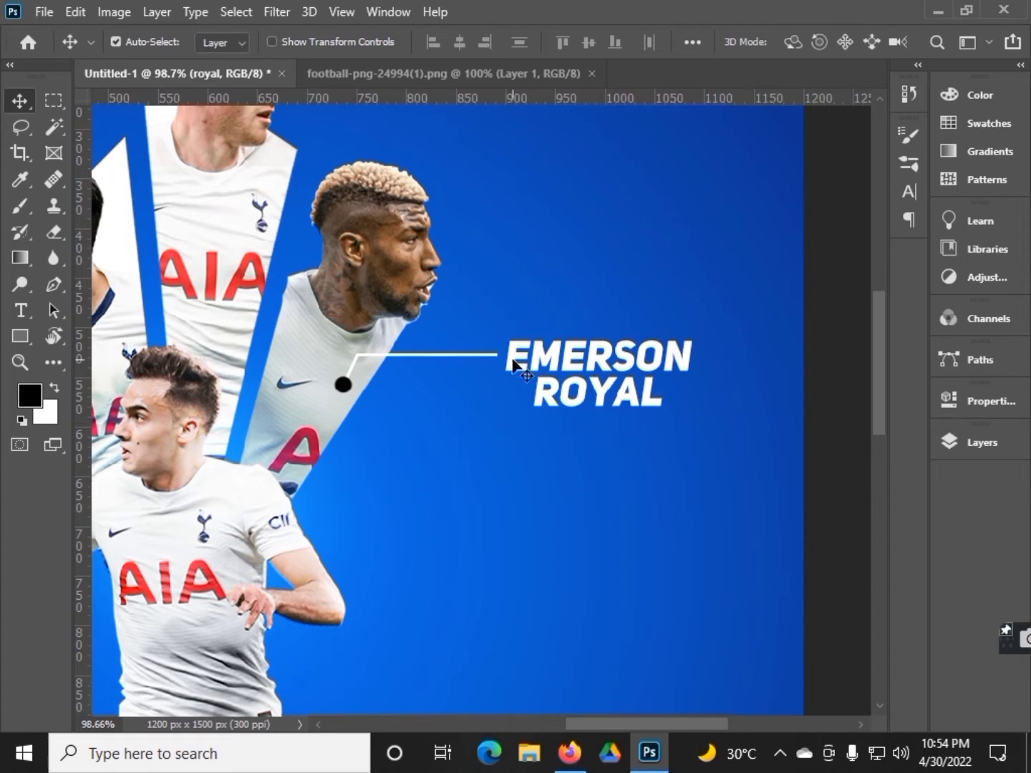
Select the EMERSON and ROYAL text layers together.
click(631, 367)
click(988, 439)
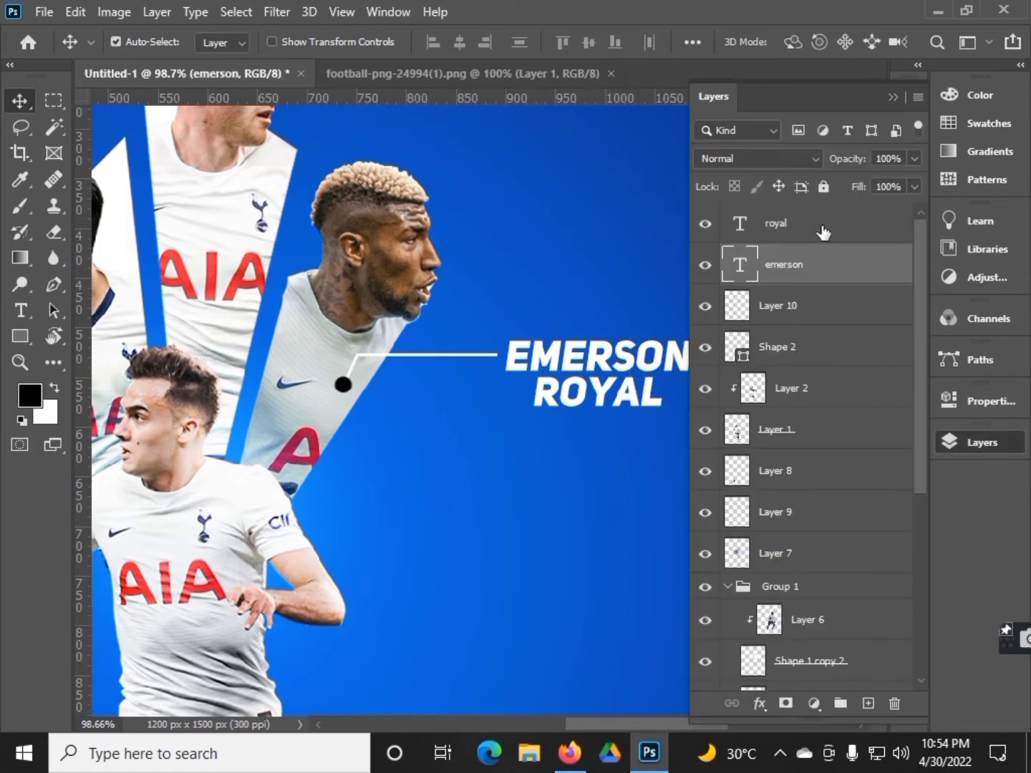
shift+click(823, 226)
click(892, 93)
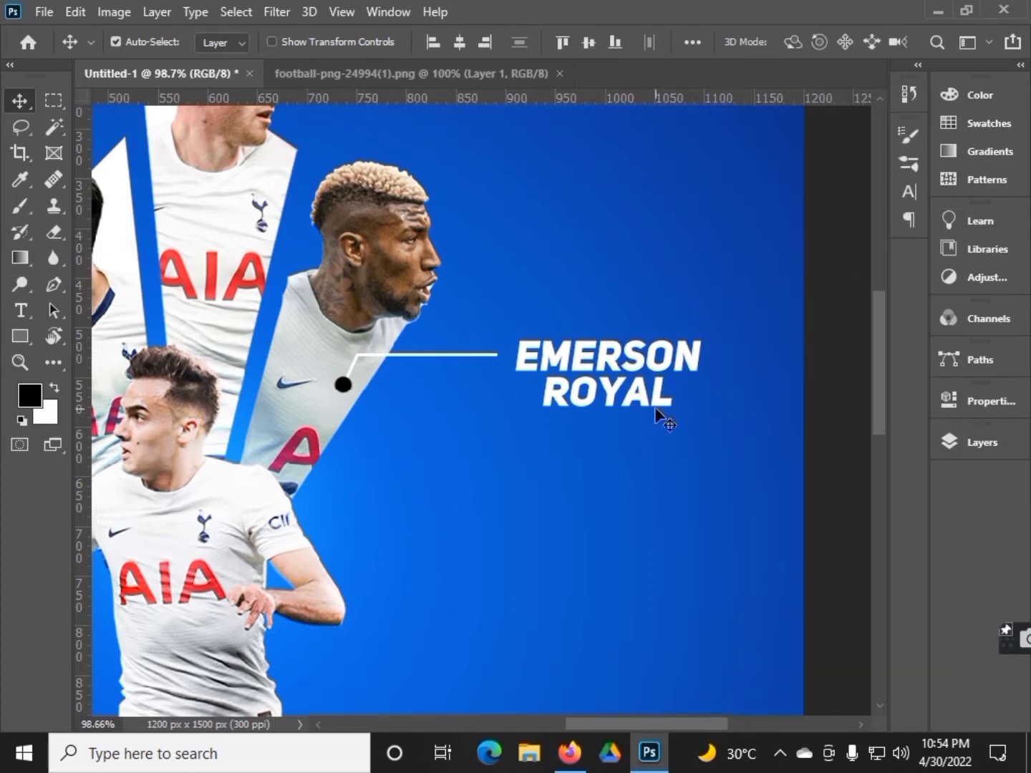
scroll(548, 428, up, 1)
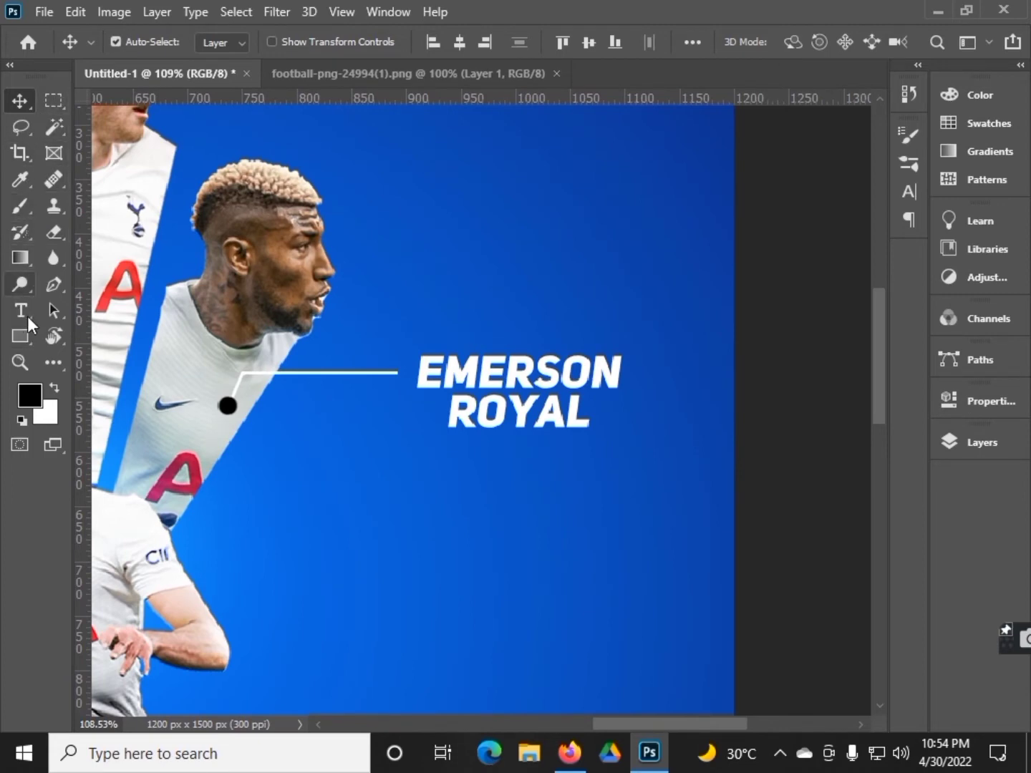
Draw a rectangle around EMERSON ROYAL with a dashed 2 px outline.
click(21, 336)
drag(409, 337, 641, 437)
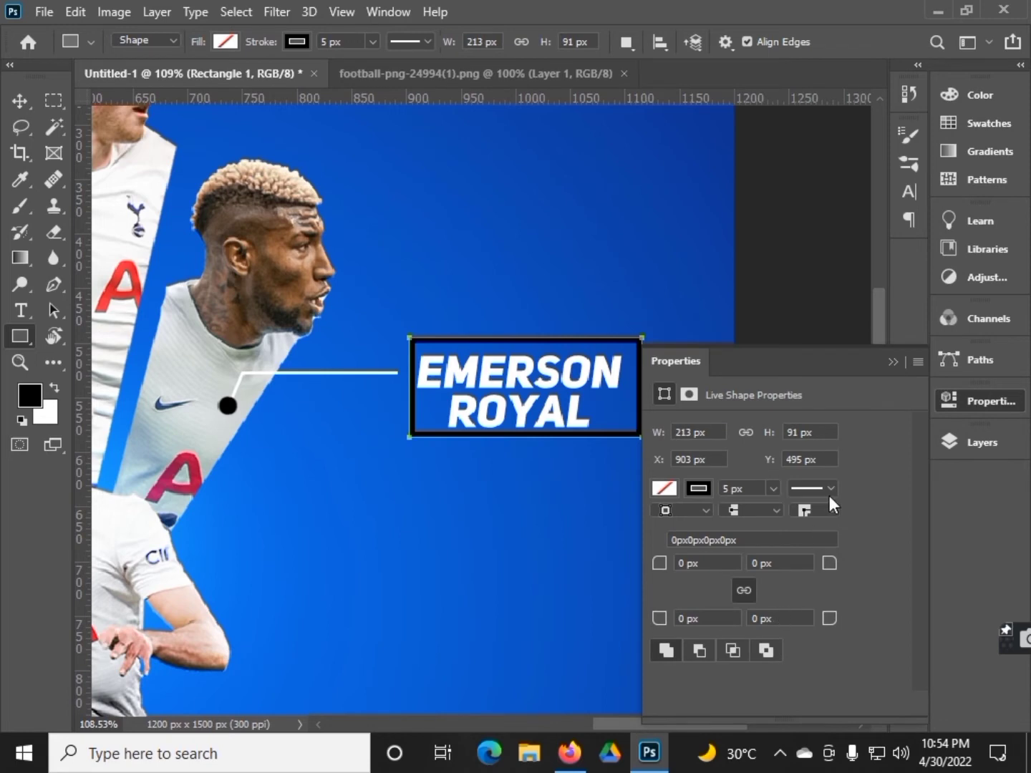
click(828, 493)
click(802, 596)
scroll(789, 569, down, 2)
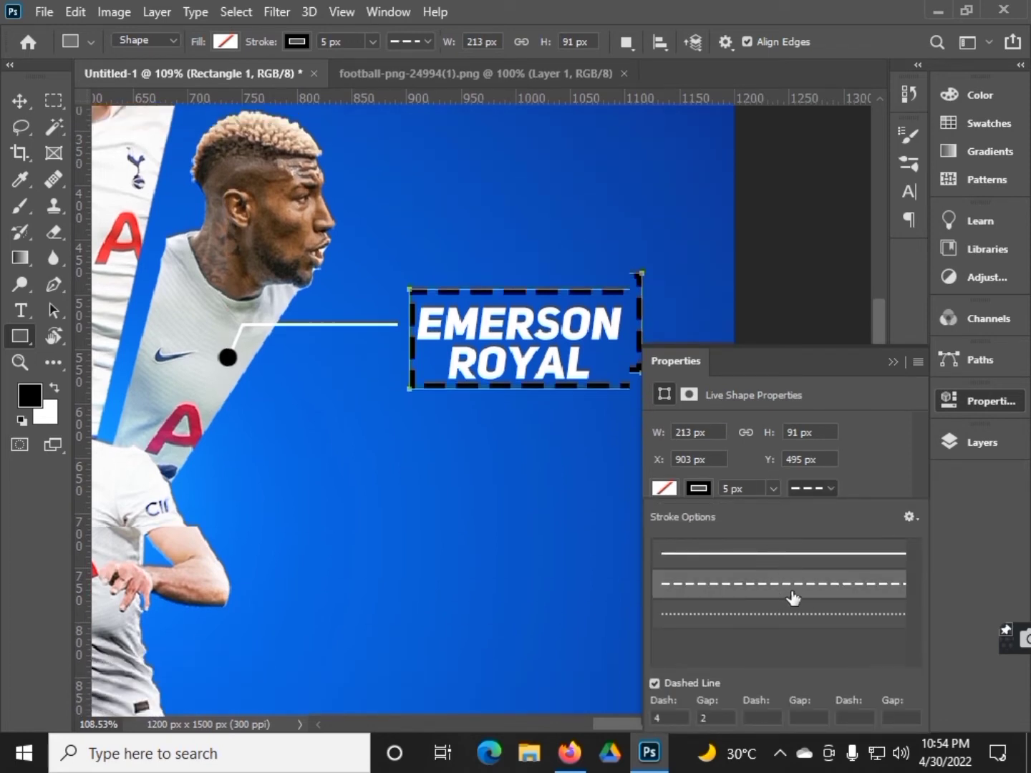
click(634, 486)
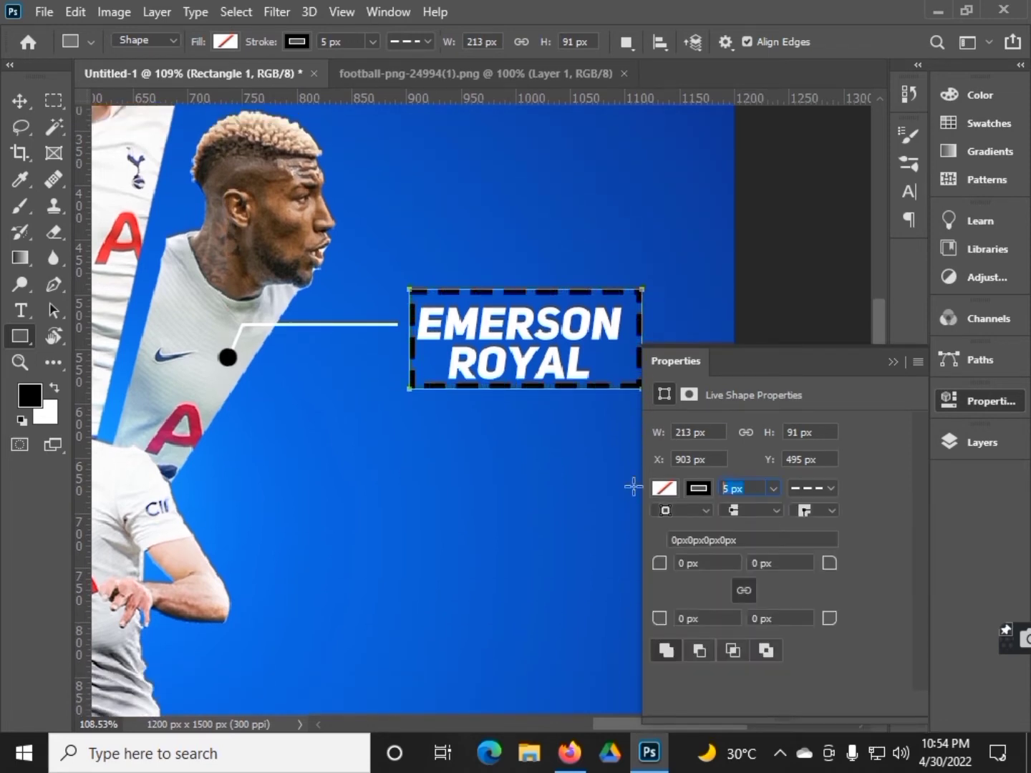
text(2)
key(Return)
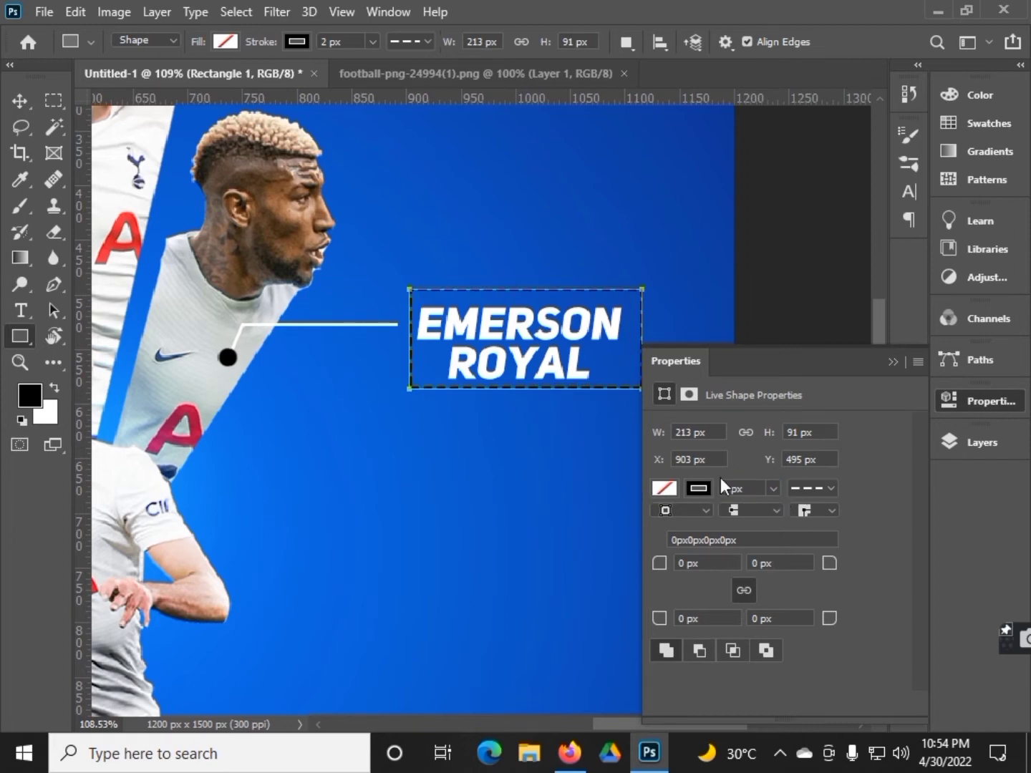
Review the stroke alignment and corner options, then make the outline white.
click(708, 508)
click(828, 509)
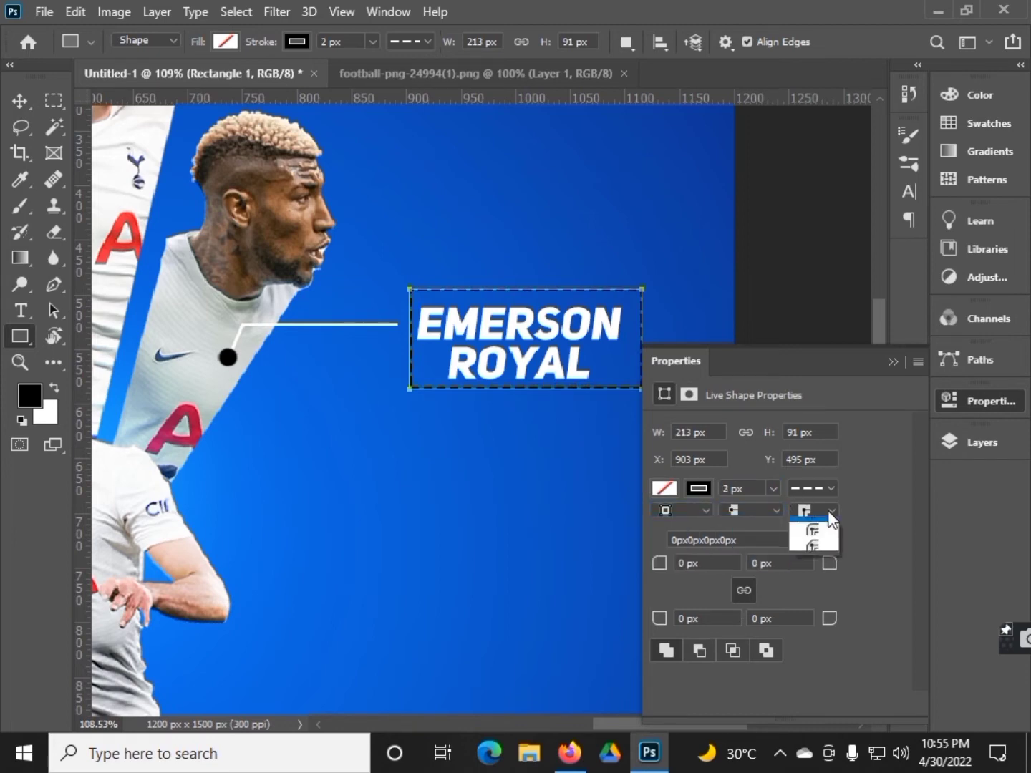
click(785, 458)
key(z)
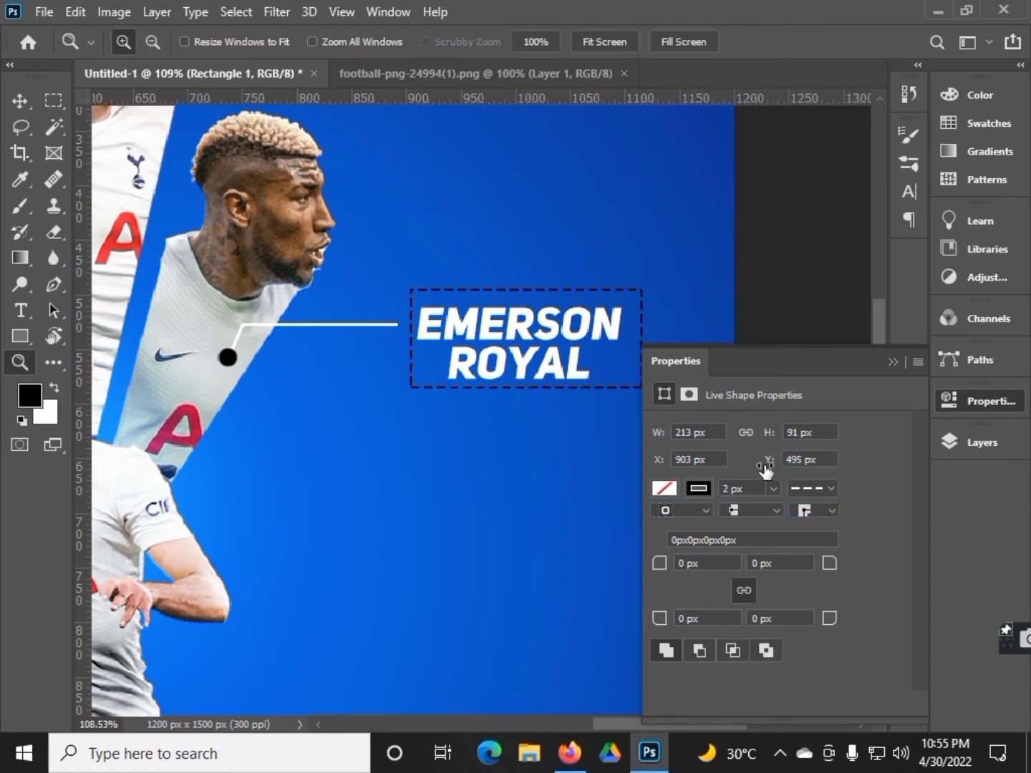
click(666, 489)
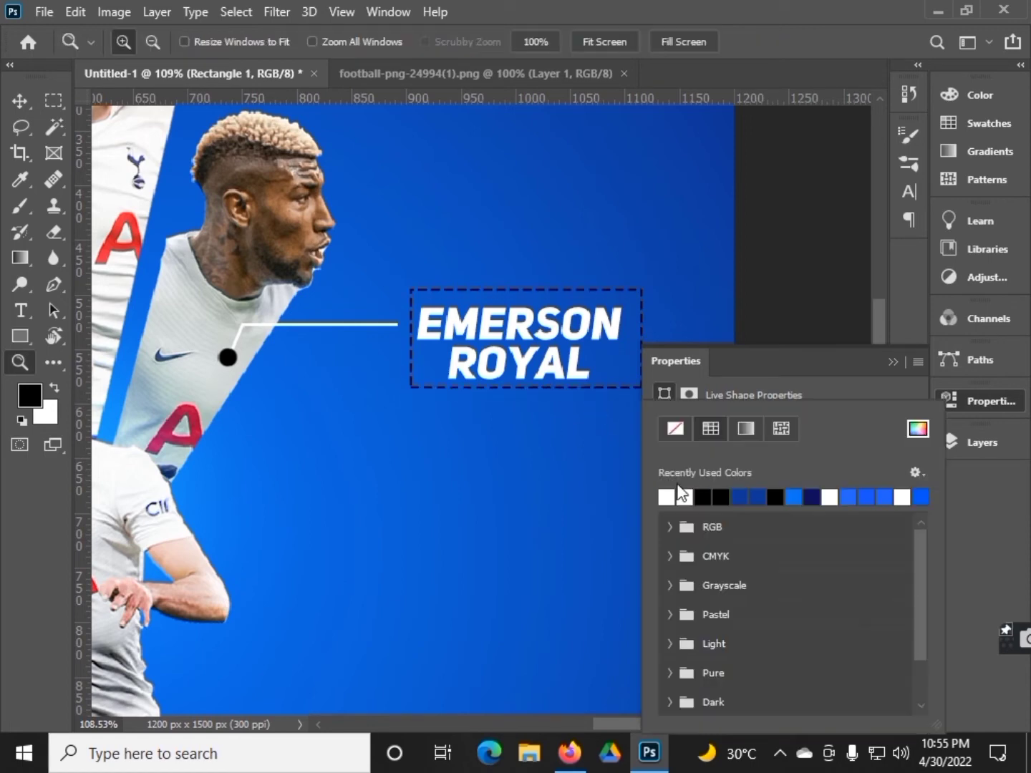
click(892, 362)
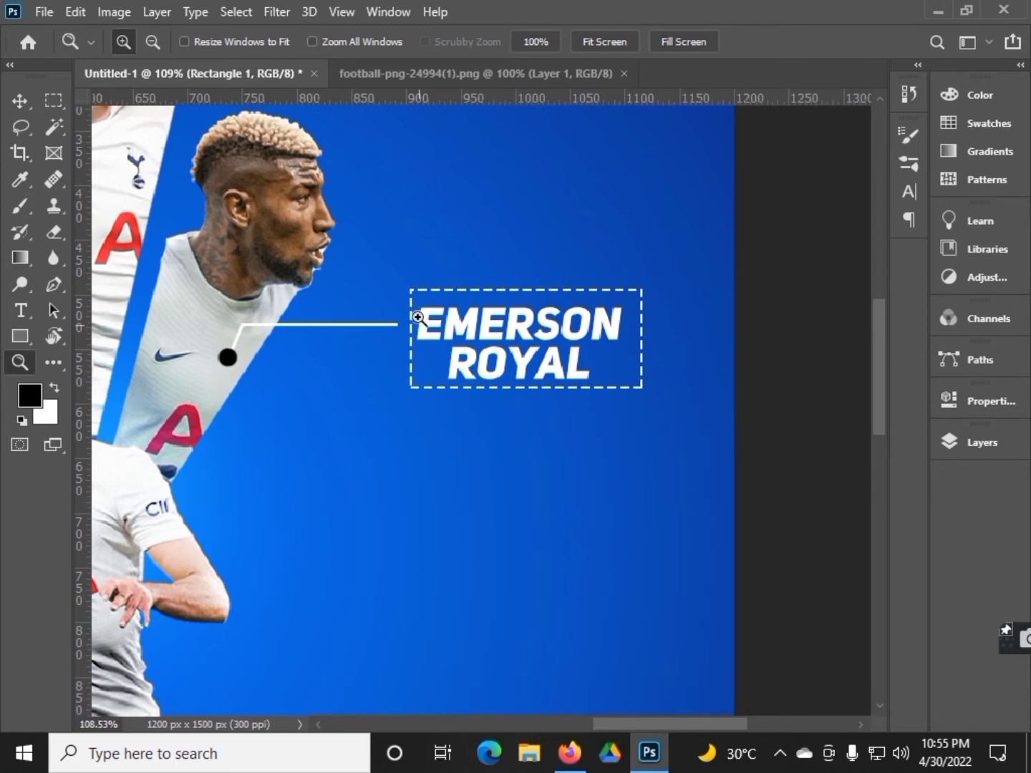
Fit the poster in the window and select all the callout's layers.
key(ctrl+0)
key(v)
click(981, 442)
shift+click(788, 390)
Shrink and reposition the EMERSON ROYAL callout with Free Transform.
key(ctrl+t)
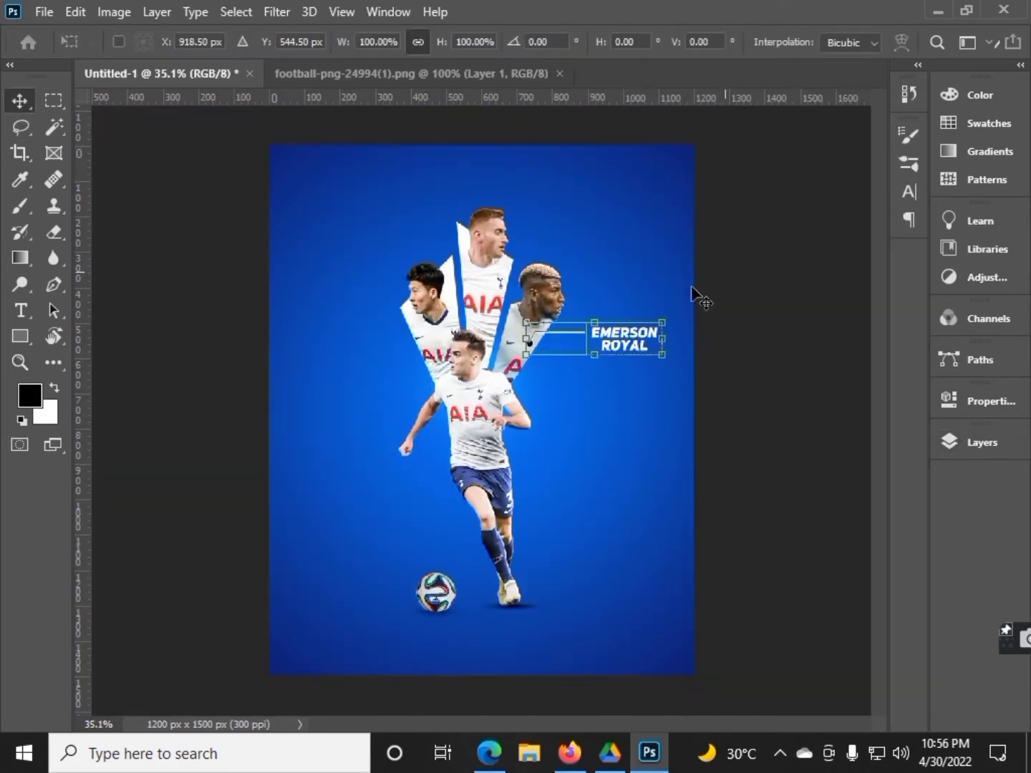
drag(623, 340, 630, 337)
key(Return)
right_click(20, 100)
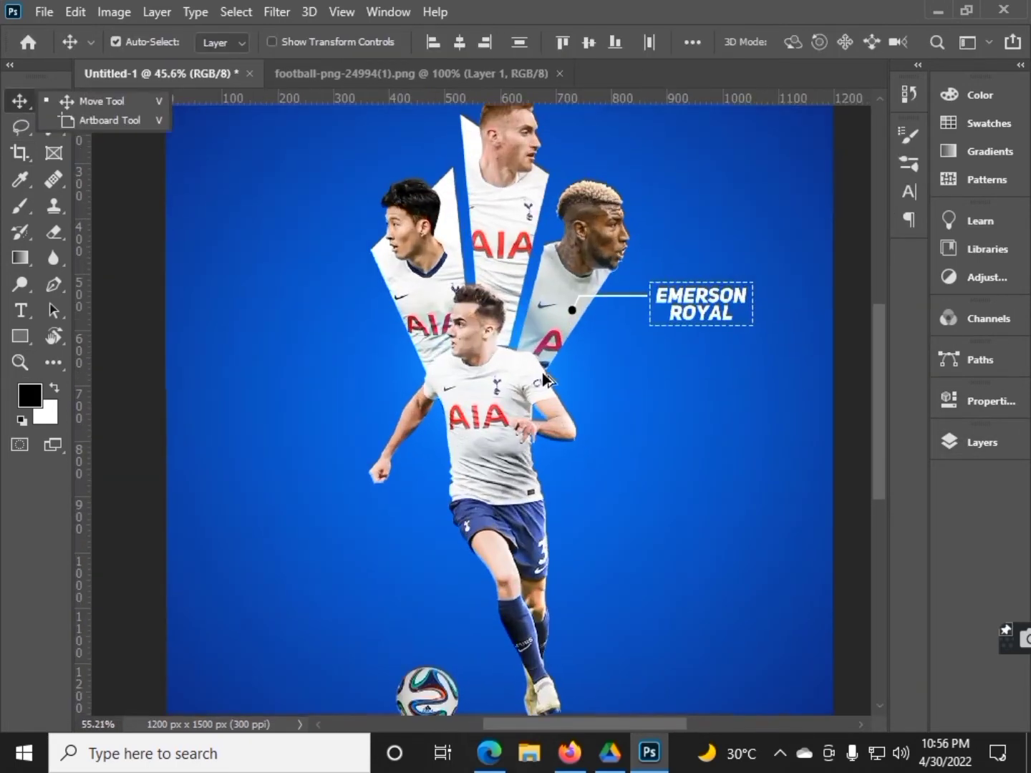
scroll(543, 378, down, 2)
scroll(540, 381, up, 2)
scroll(538, 384, down, 1)
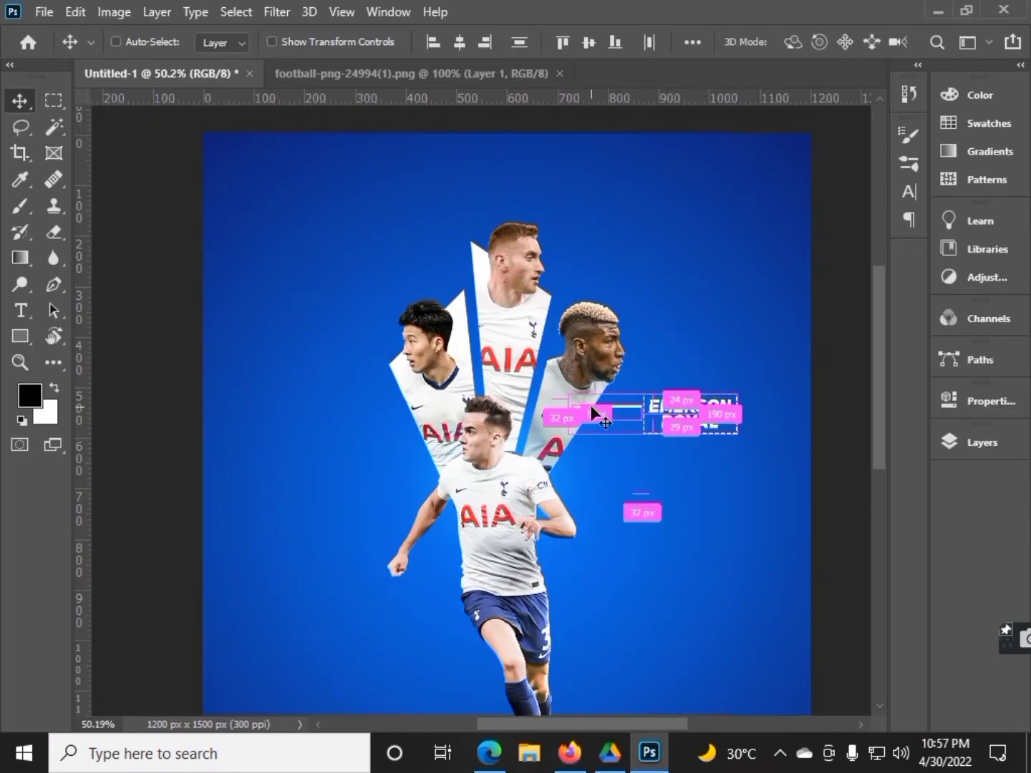
Try a mirrored duplicate of the whole callout, then cancel and delete the leftover copies.
key(ctrl+alt+t)
drag(590, 405, 474, 325)
key(ctrl+z)
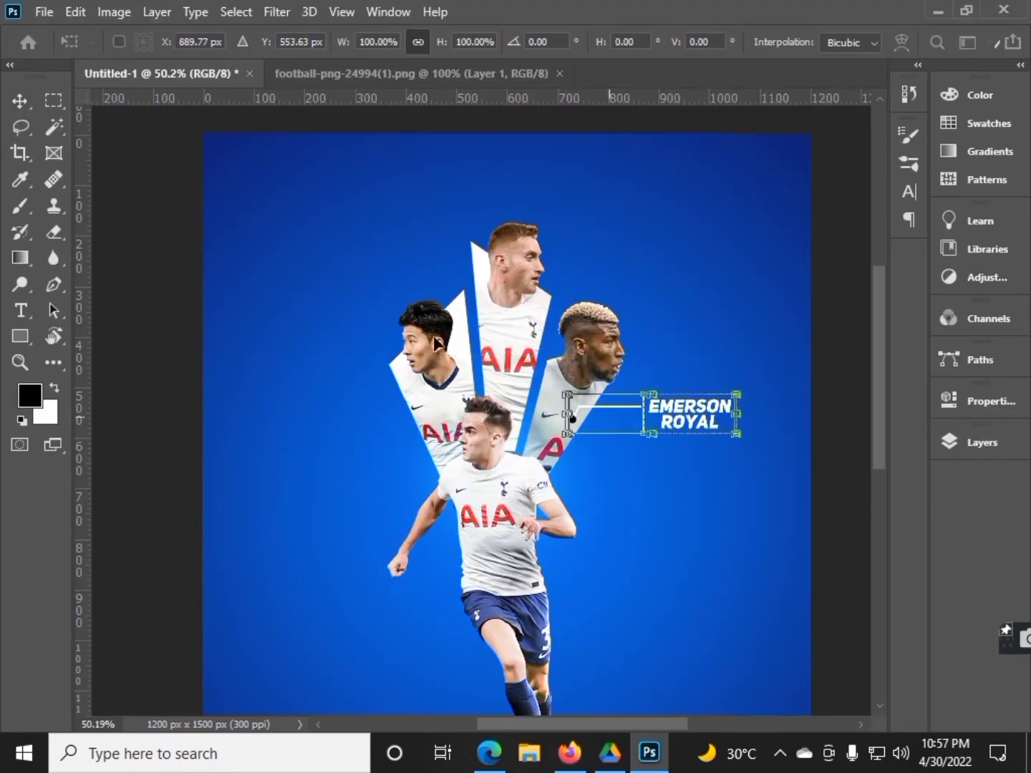
drag(687, 414, 408, 280)
right_click(416, 279)
click(466, 626)
key(ctrl+z)
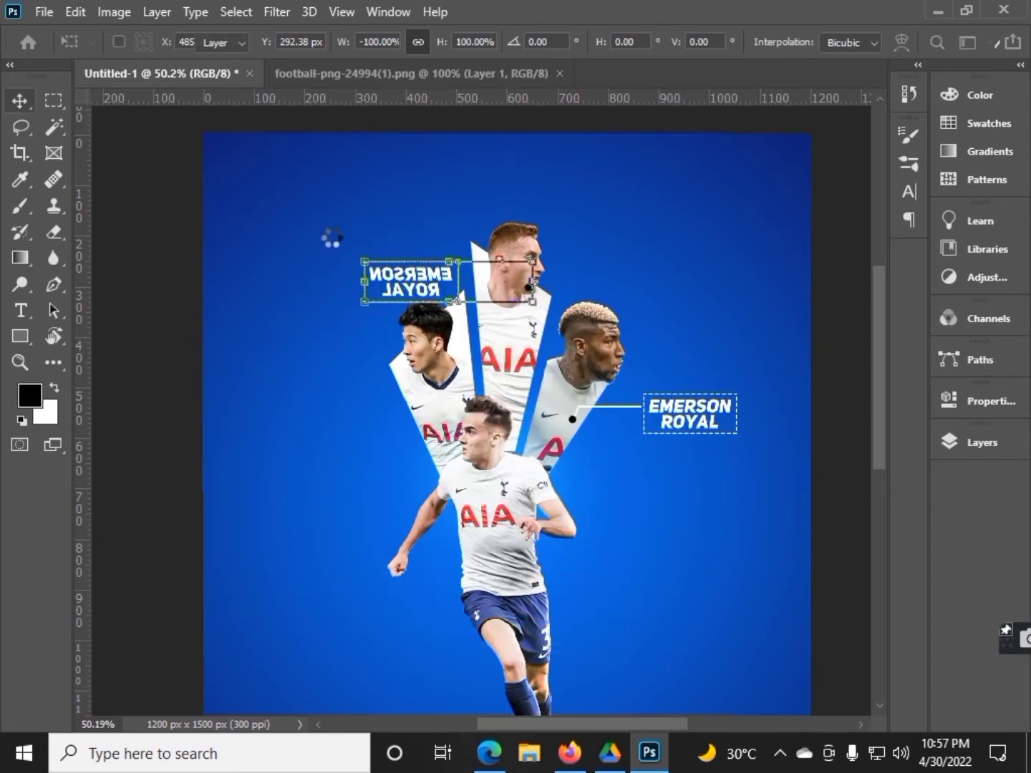
key(Escape)
click(976, 443)
key(Delete)
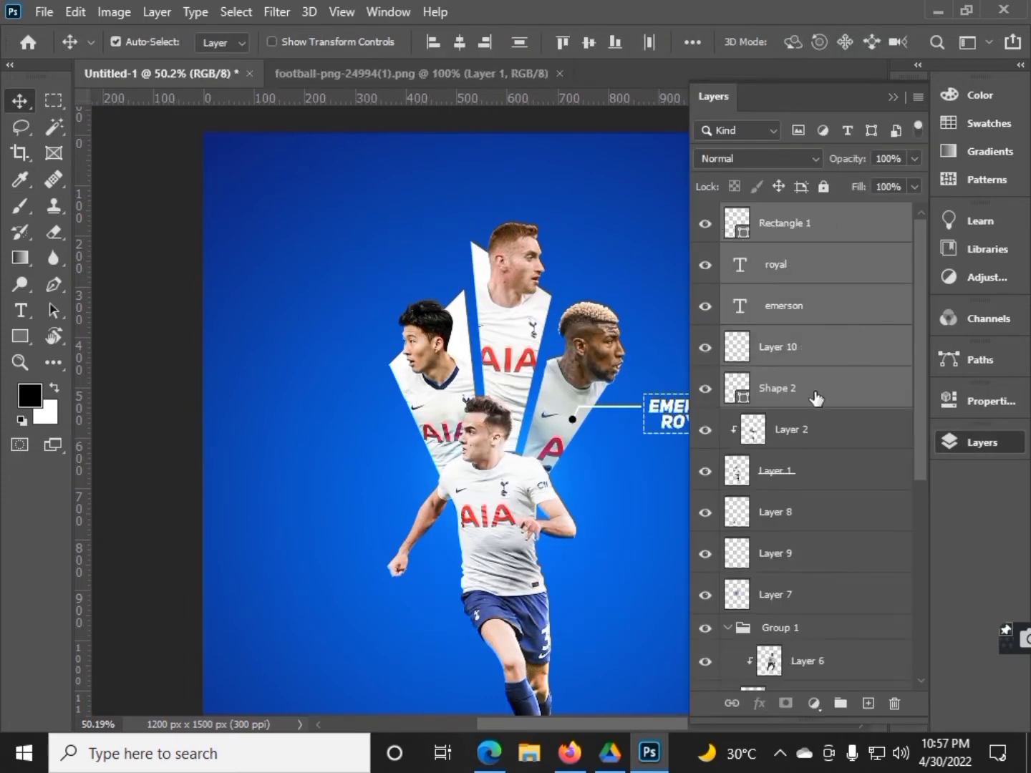
click(873, 172)
Duplicate and horizontally flip the pointer line and dot onto the top player, copying the name text beside it.
key(F7)
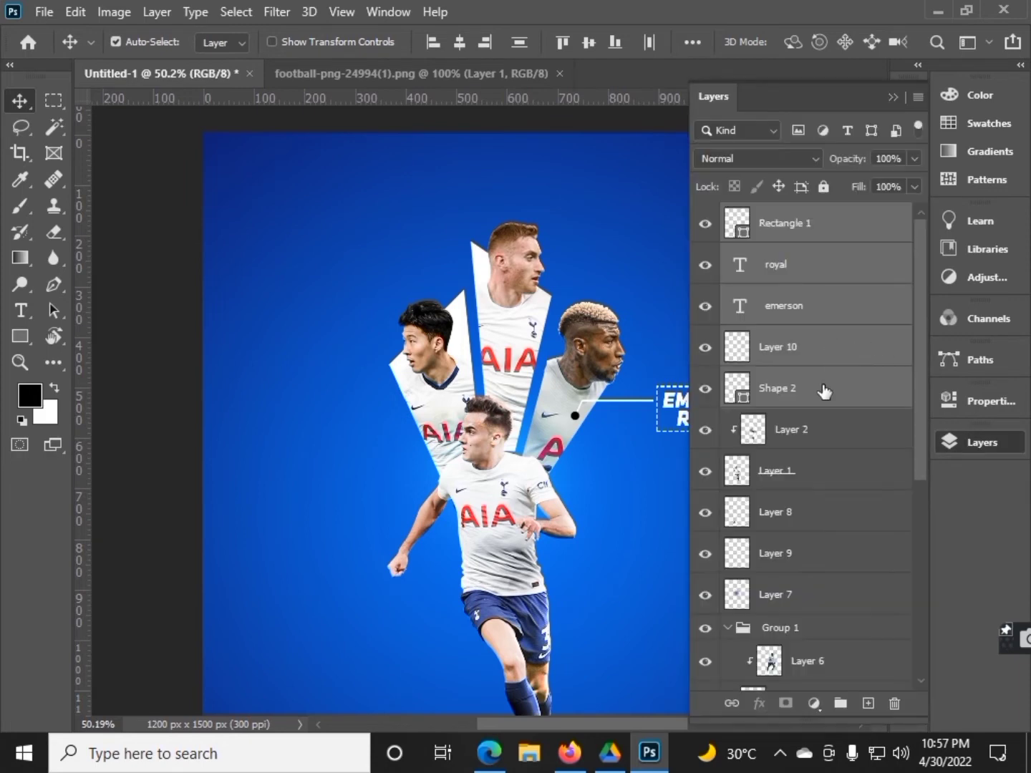
shift+click(821, 390)
key(F7)
drag(583, 408, 357, 260)
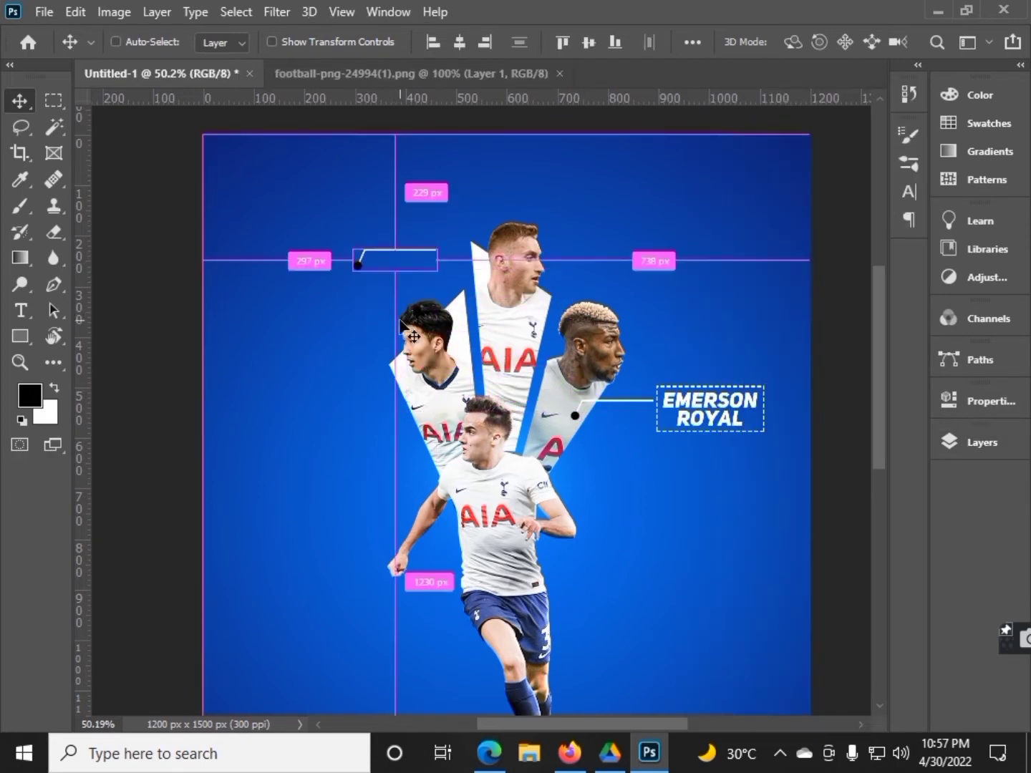
key(ctrl+t)
right_click(393, 252)
click(443, 602)
mouse_move(429, 270)
mouse_down()
mouse_move(472, 292)
mouse_move(490, 267)
mouse_move(478, 293)
mouse_up()
key(Return)
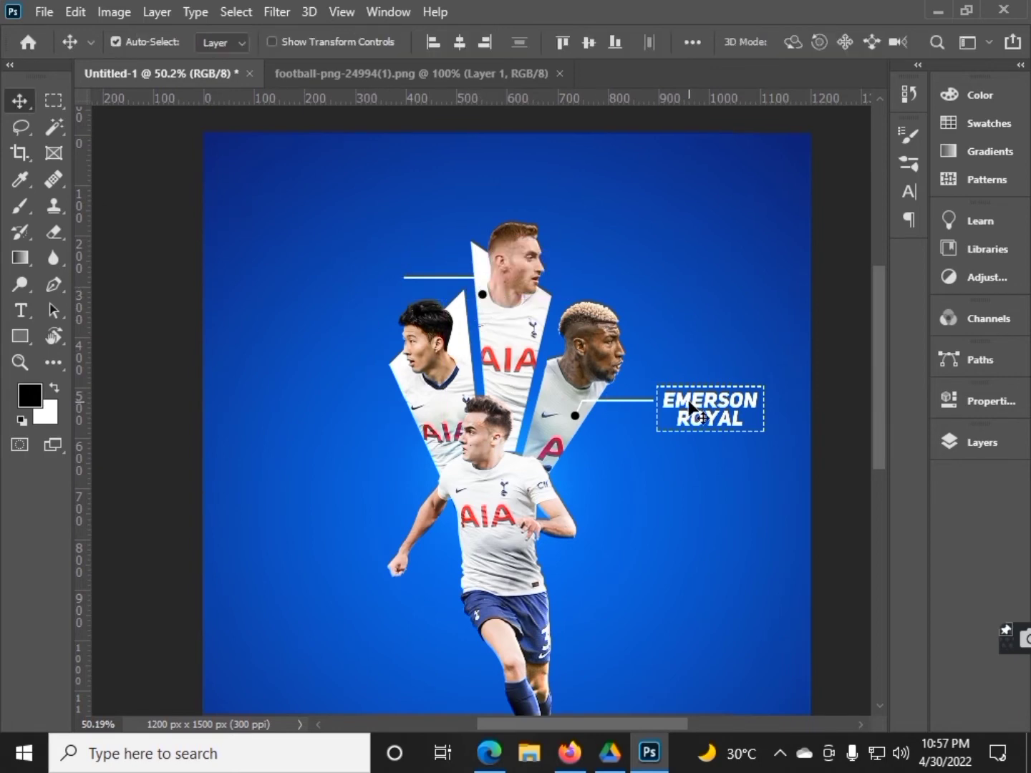
drag(689, 409, 332, 285)
Retype the copied name as DEJAN with a duplicated second line reading KULUSEVSK.
double_click(345, 279)
text(DEJAN KULUSEVS)
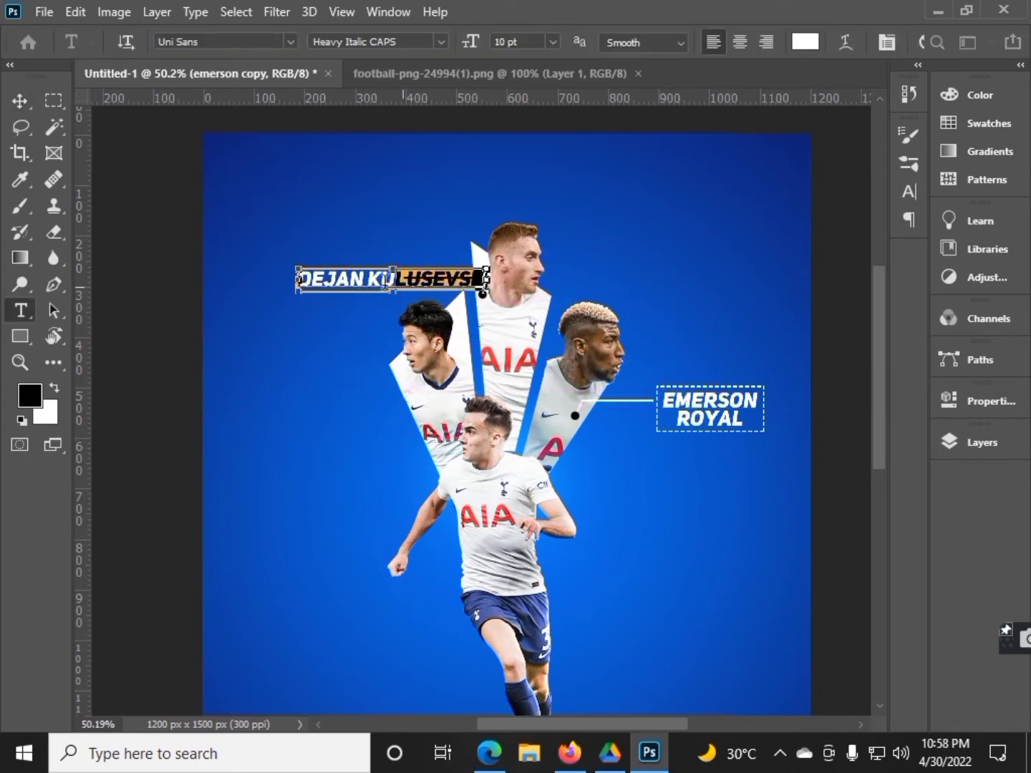
key(BackSpace)
key(ctrl+Return)
mouse_move(331, 279)
mouse_down()
mouse_move(331, 300)
mouse_move(391, 261)
mouse_move(362, 257)
mouse_up()
double_click(331, 301)
text(KULUSEVSK)
key(ctrl+Return)
Move both name layers to the top of the stack, then shrink and nudge the name block.
scroll(357, 277, up, 2)
click(981, 442)
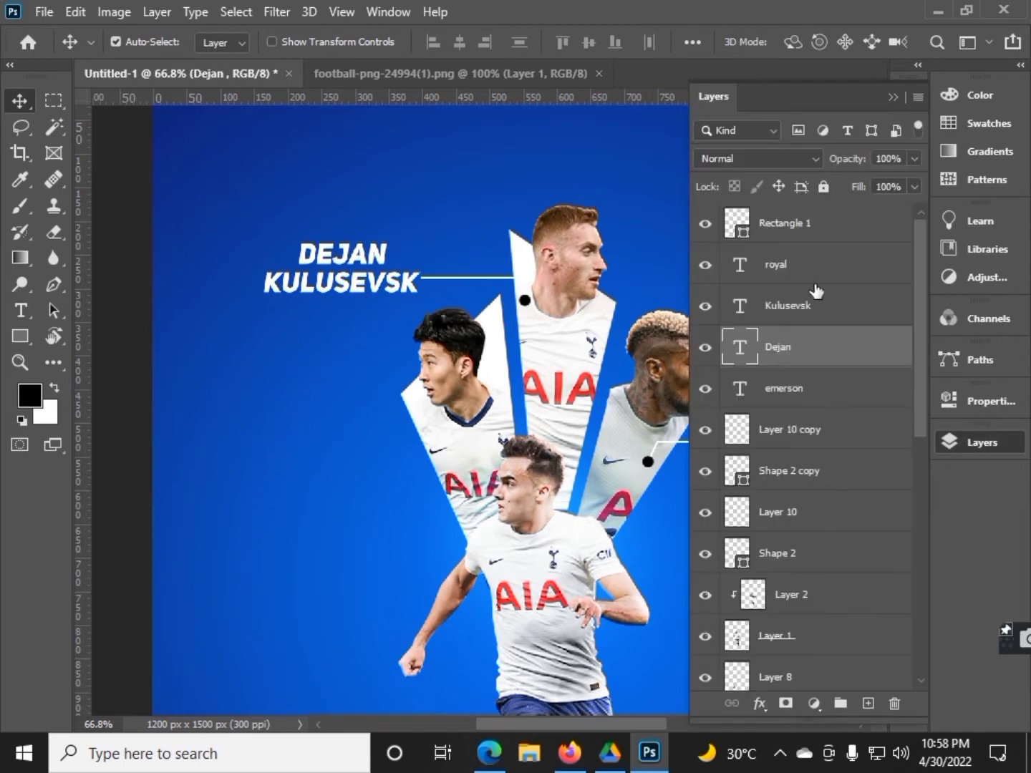
ctrl+click(798, 308)
drag(798, 308, 798, 209)
key(ctrl+t)
drag(421, 292, 398, 290)
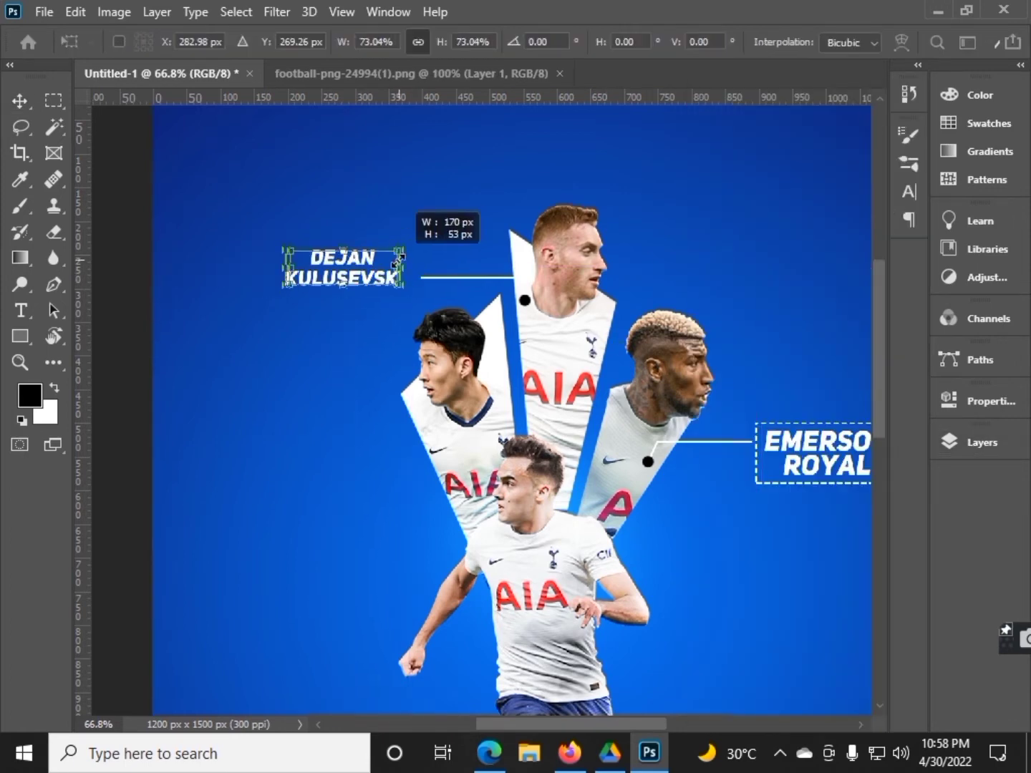
key(Return)
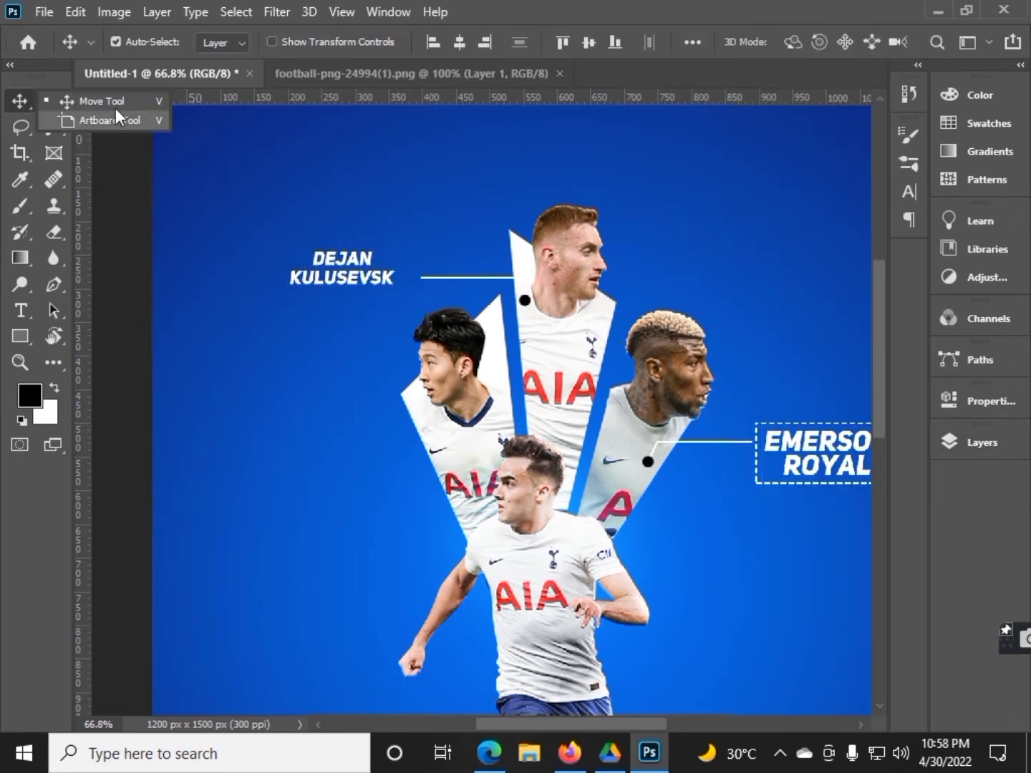
click(107, 101)
key(shift+Right)
key(shift+Down)
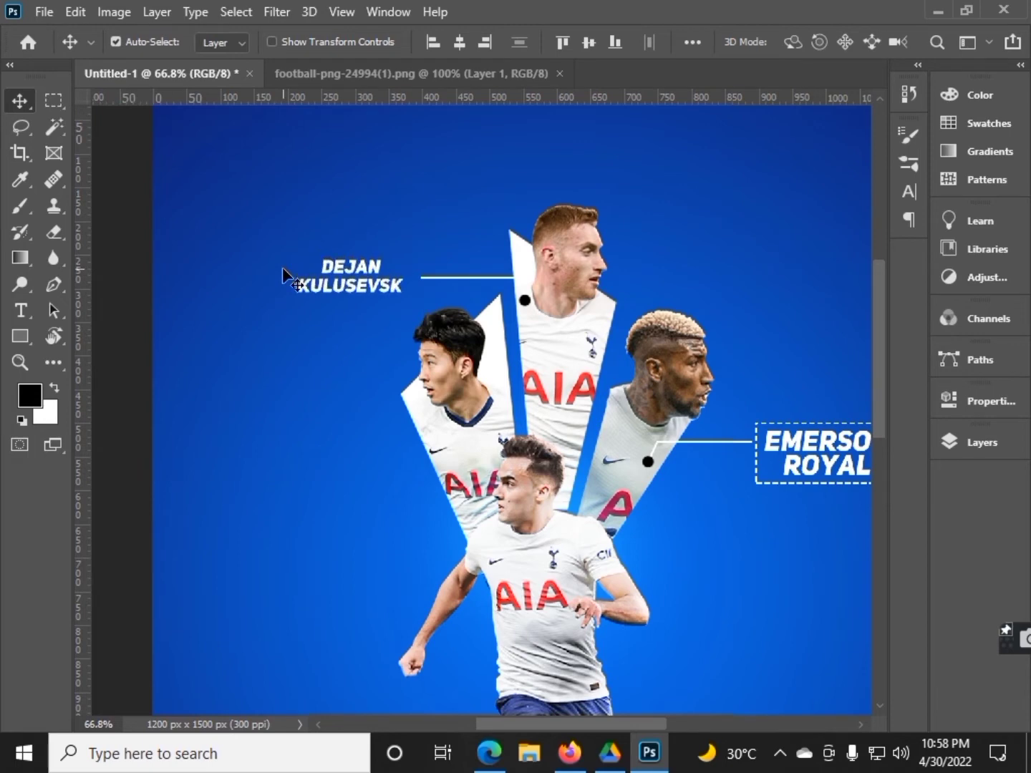
Copy the dashed box onto DEJAN KULUSEVSK and resize it to fit.
drag(756, 478, 280, 301)
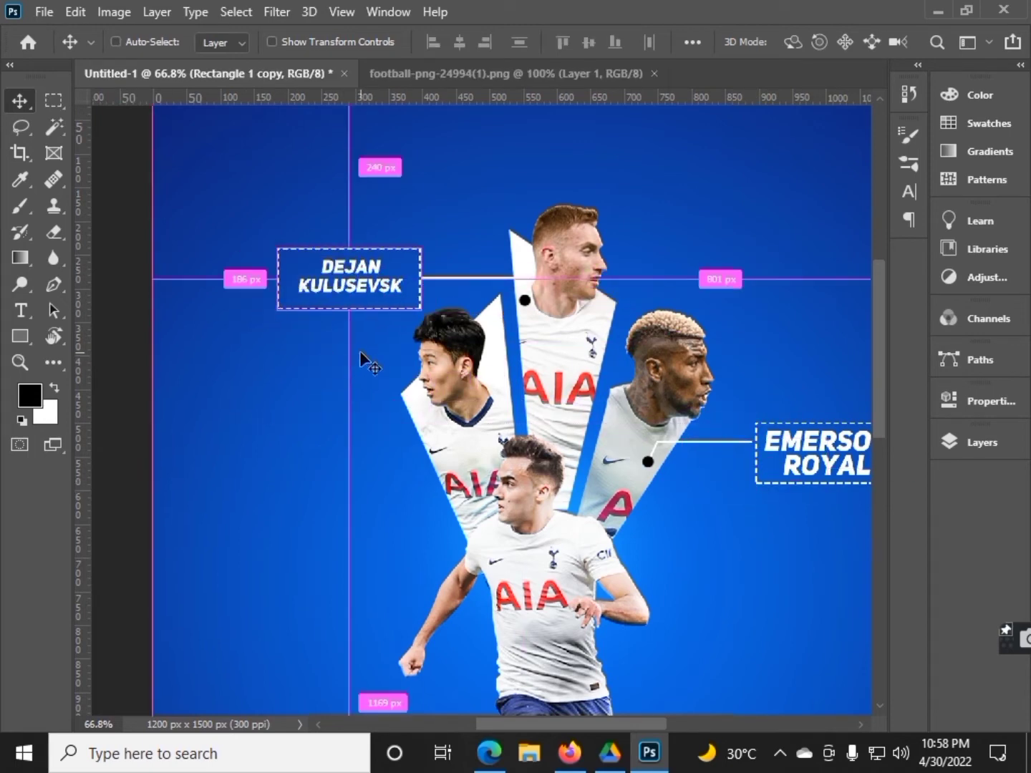
key(ctrl+t)
drag(422, 246, 413, 252)
key(Return)
Shrink the EMERSON ROYAL callout to about 83%.
scroll(496, 344, right, 5)
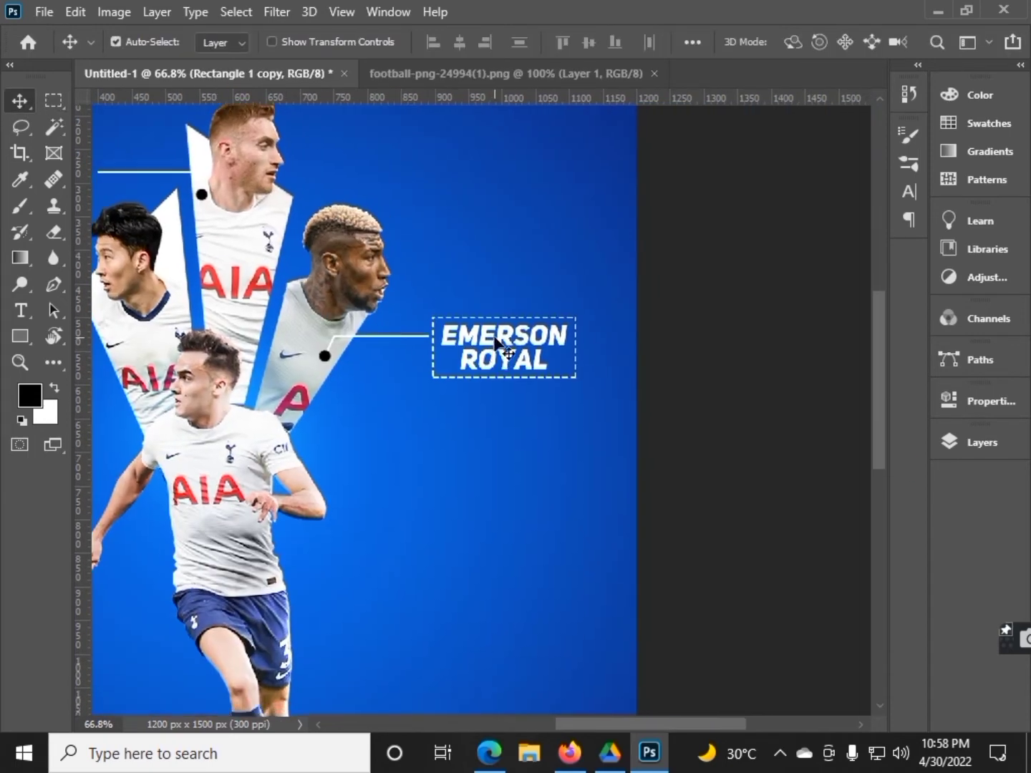
click(506, 334)
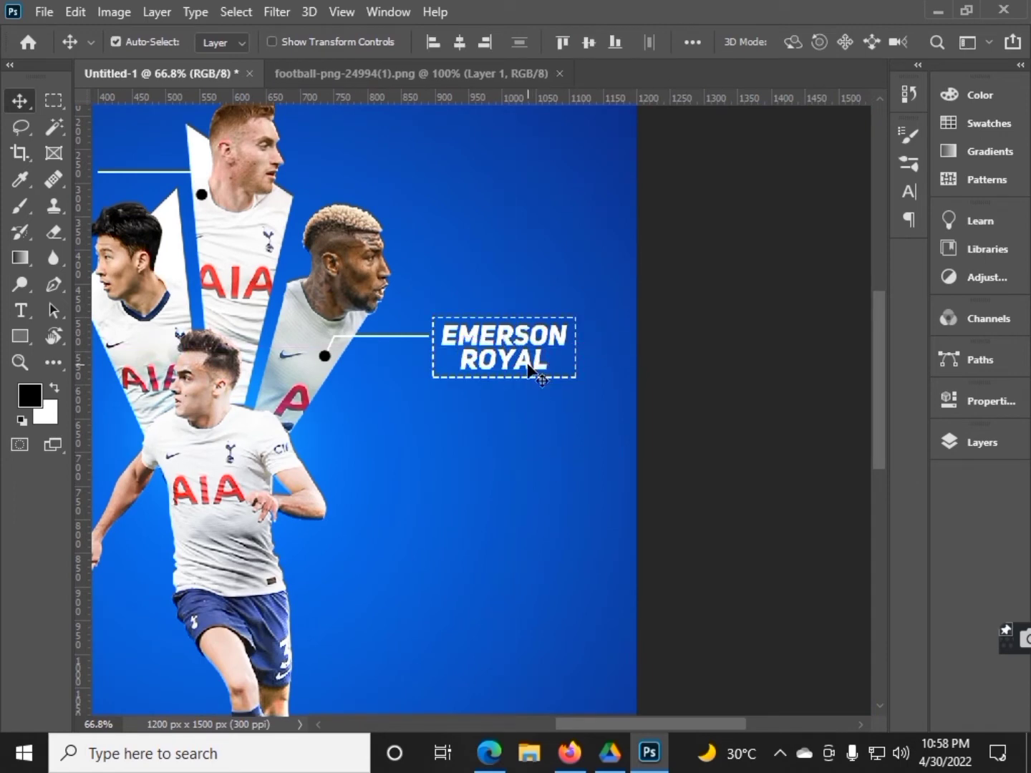
key(ctrl+t)
drag(579, 334, 558, 337)
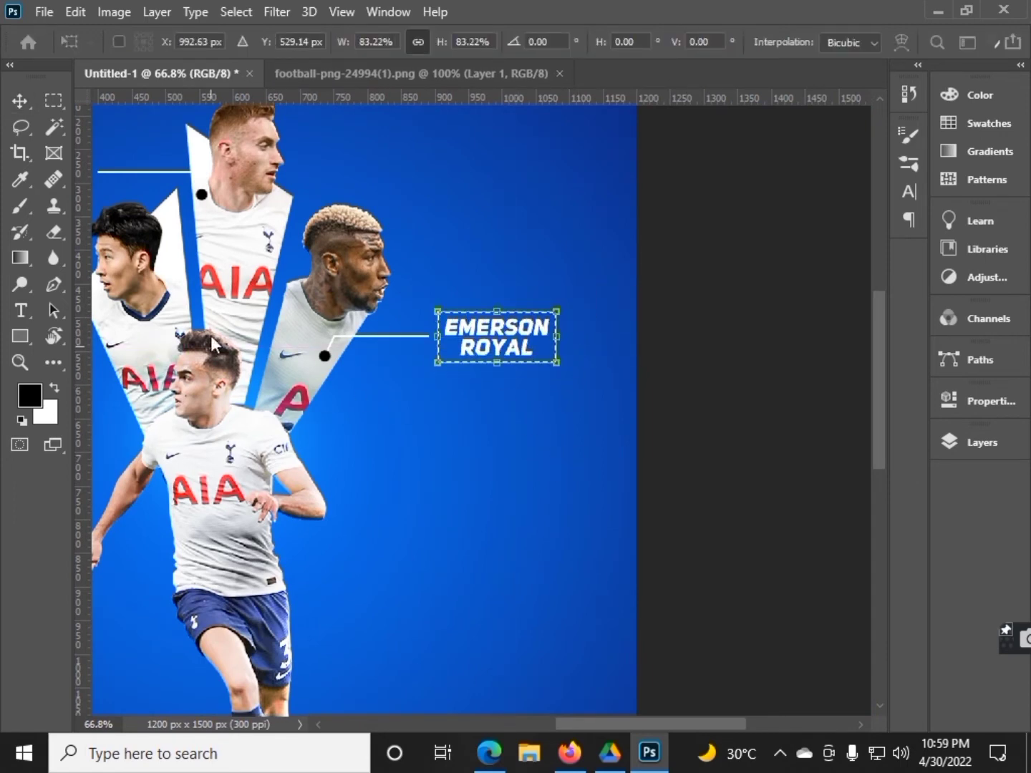
click(20, 100)
Fit the poster in the window and select the line-and-dot layer copy.
key(ctrl+0)
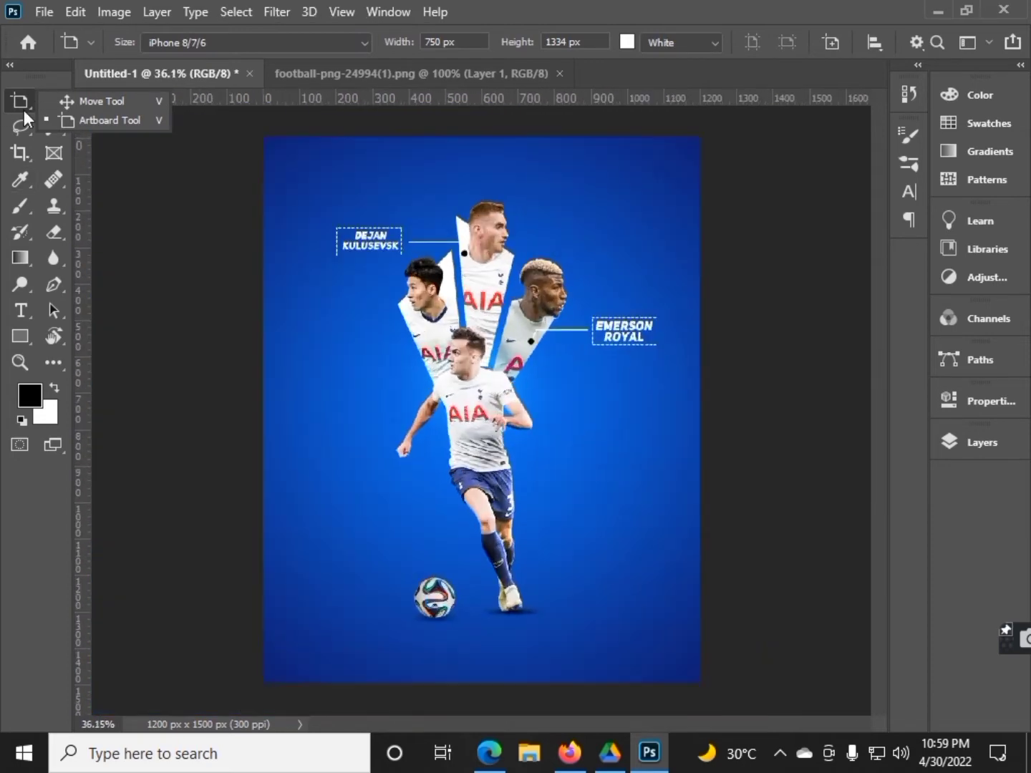
click(75, 99)
scroll(471, 374, up, 2)
scroll(444, 301, up, 1)
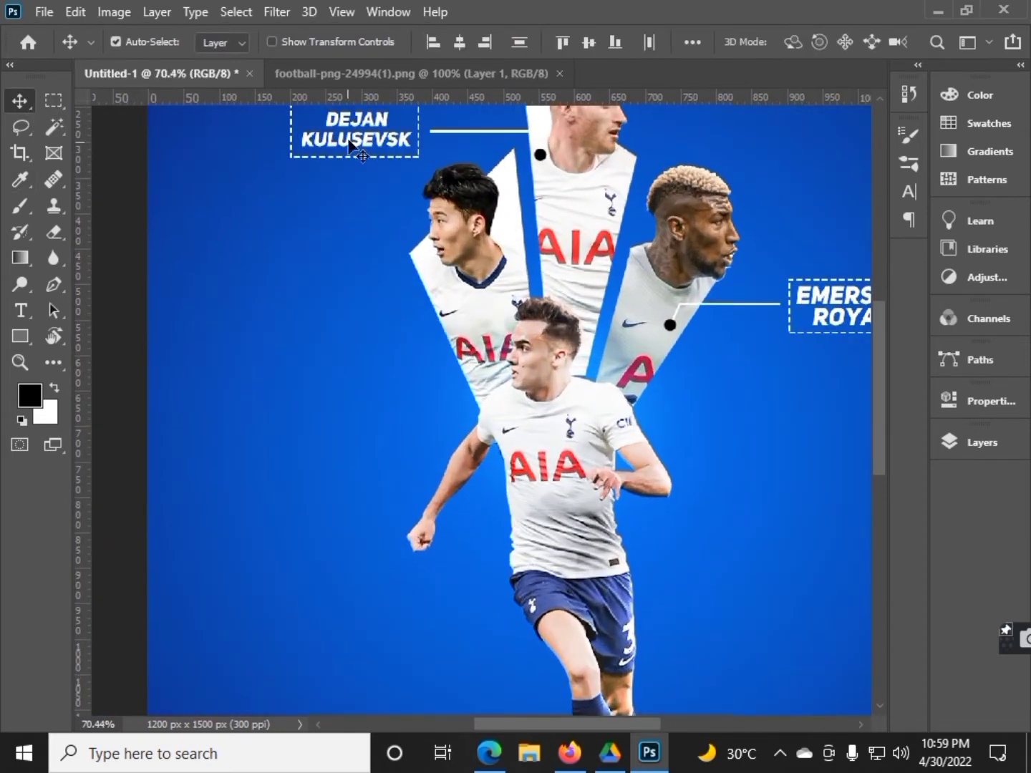
click(357, 139)
click(835, 319)
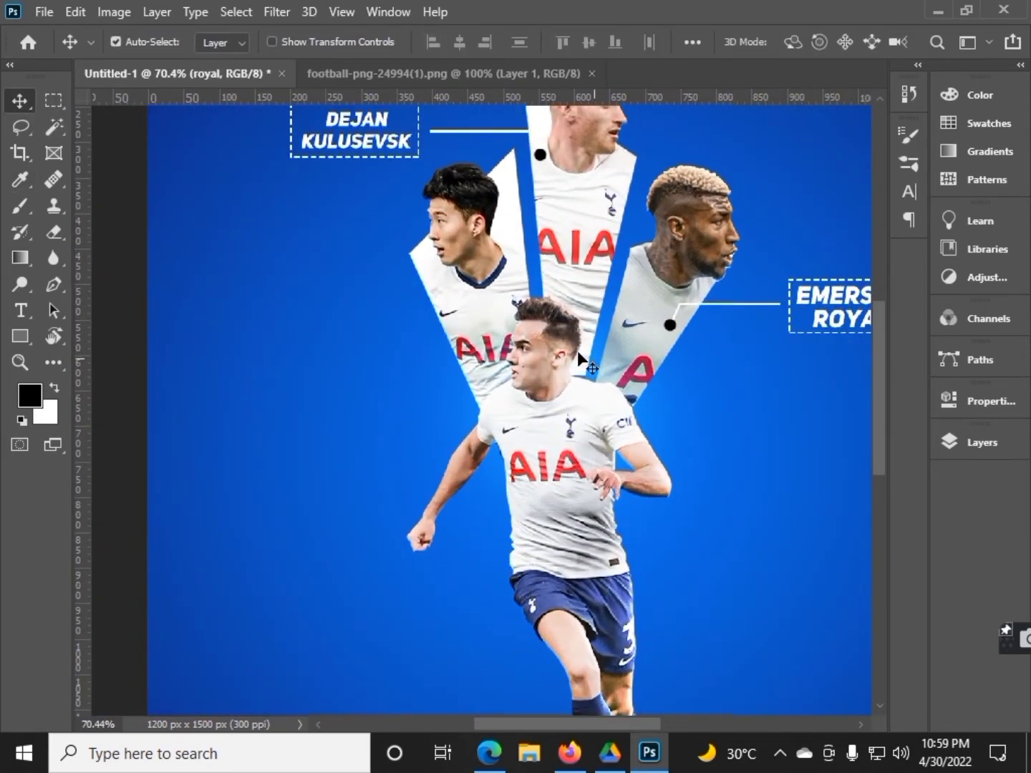
click(398, 151)
click(542, 160)
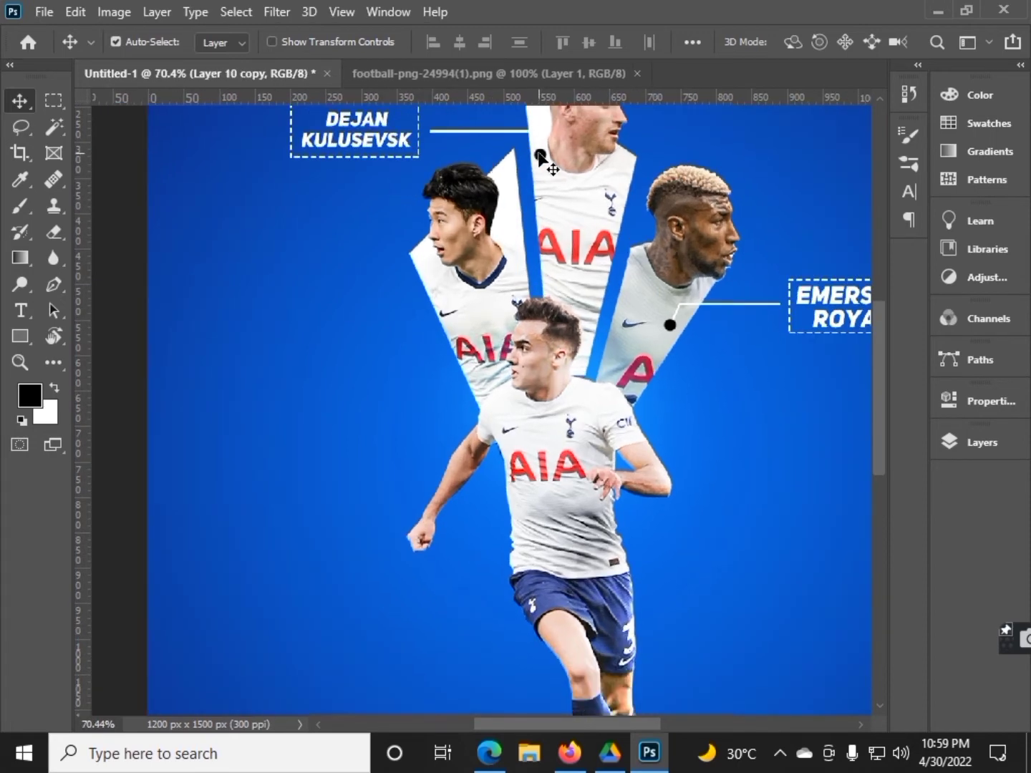
click(950, 443)
click(630, 154)
Place a copy of the callout line beside Son's shirt, flipped vertically and lowered slightly.
drag(472, 137, 376, 287)
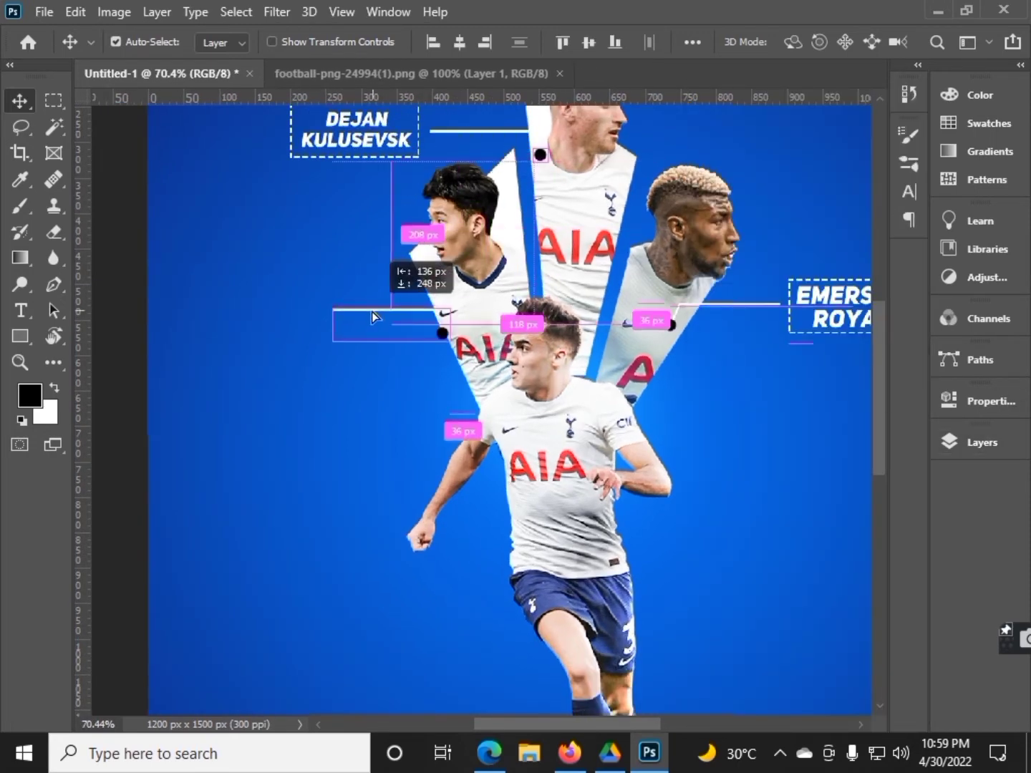
right_click(447, 322)
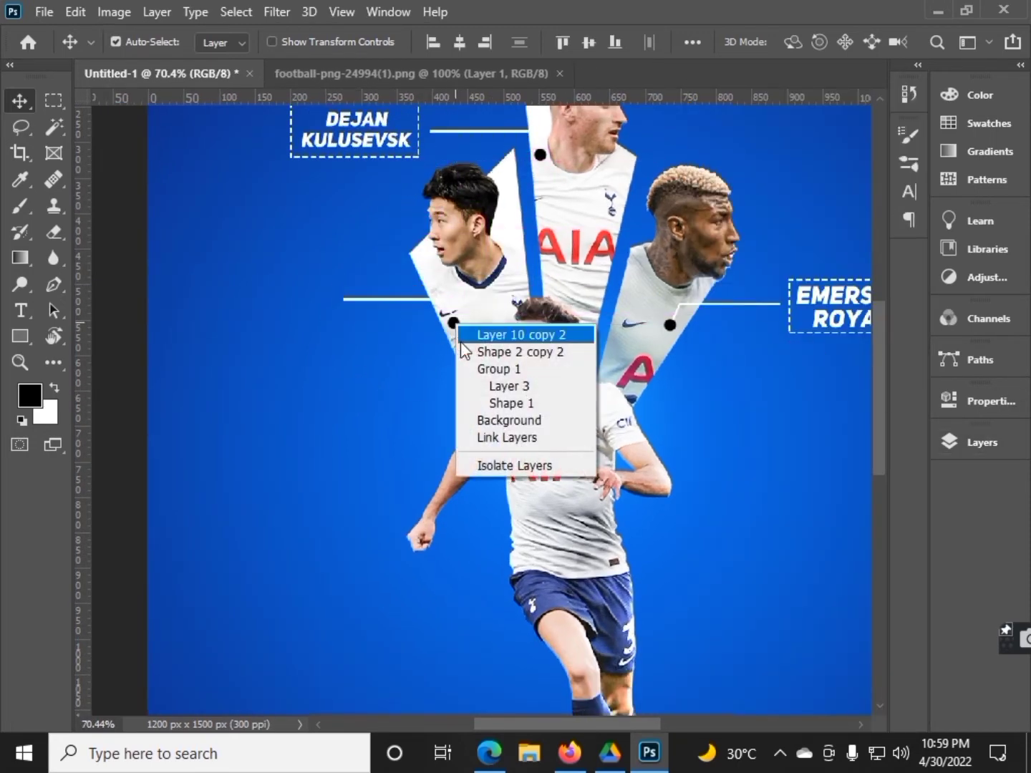
click(494, 332)
key(ctrl+t)
right_click(437, 331)
click(484, 681)
drag(449, 318, 451, 340)
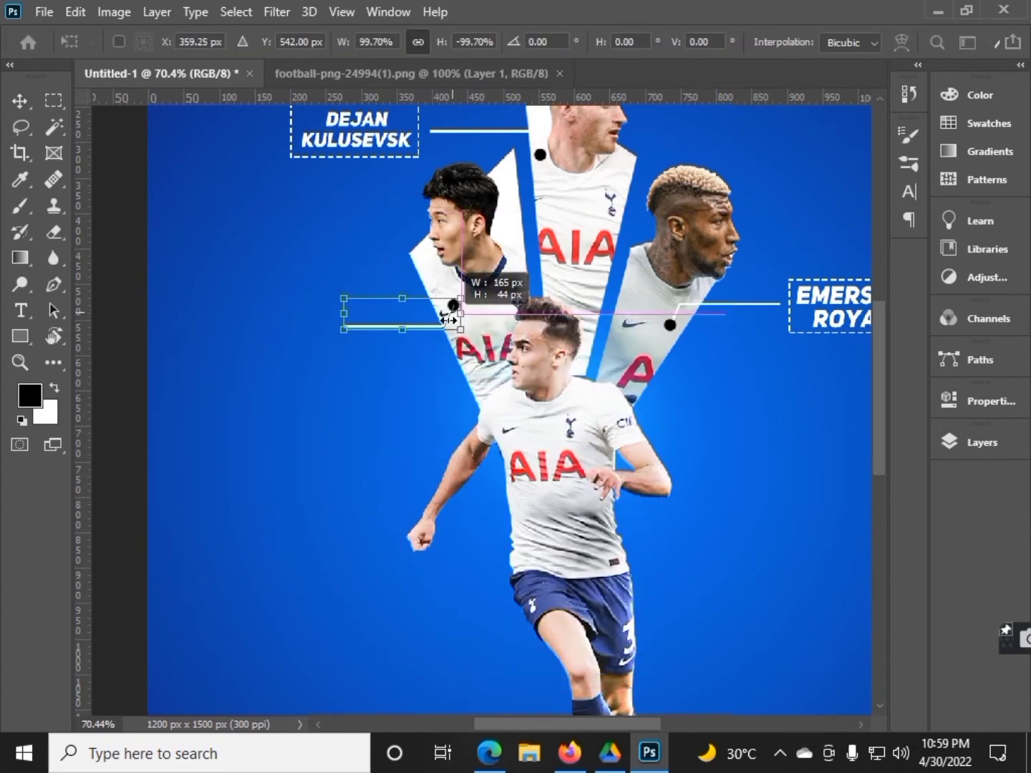
key(Return)
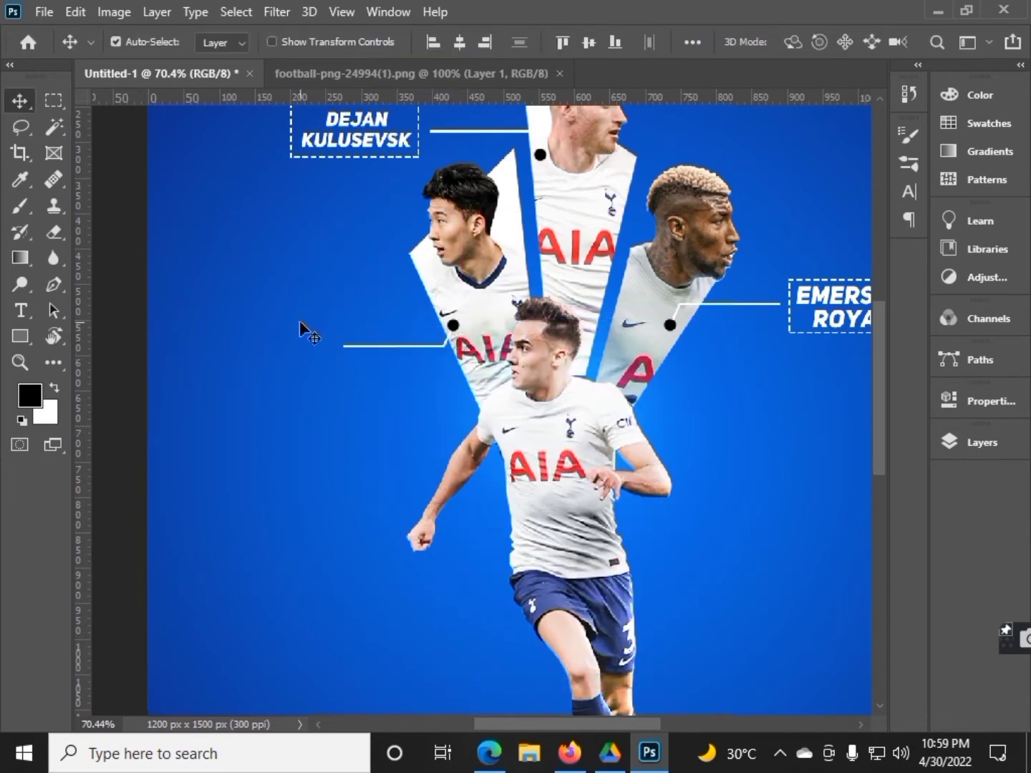
Select the KULUSEVSK label, then apply Free Transform to the EMERSON and ROYAL text.
scroll(394, 301, down, 3)
click(389, 150)
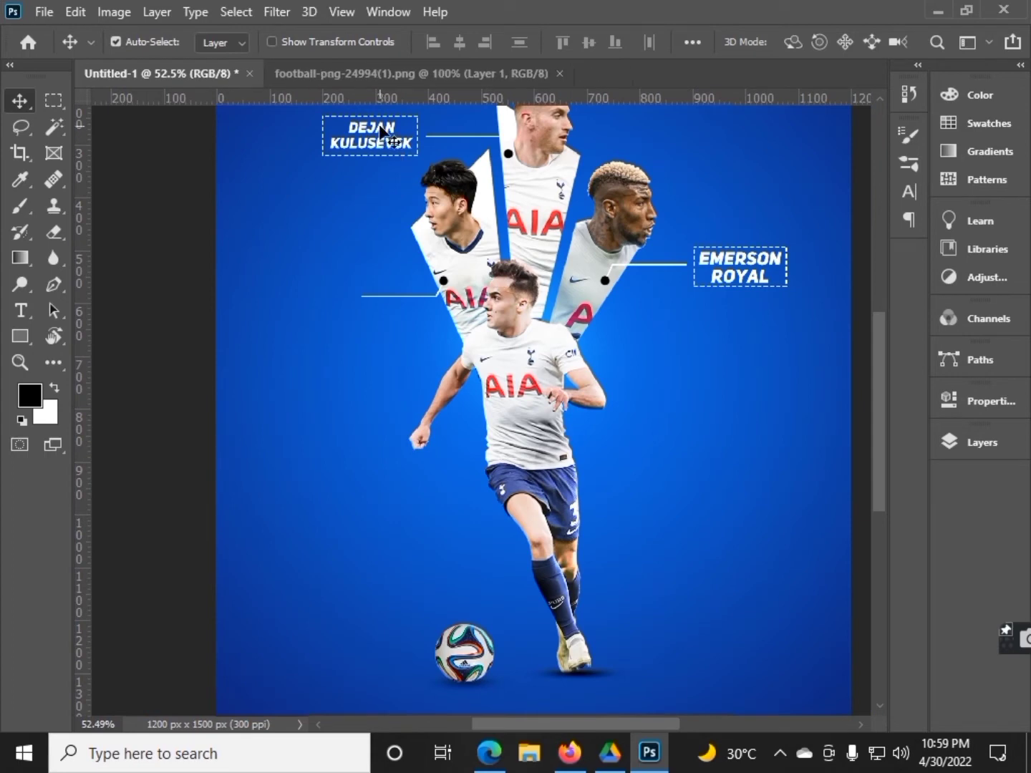
click(732, 258)
key(ctrl+t)
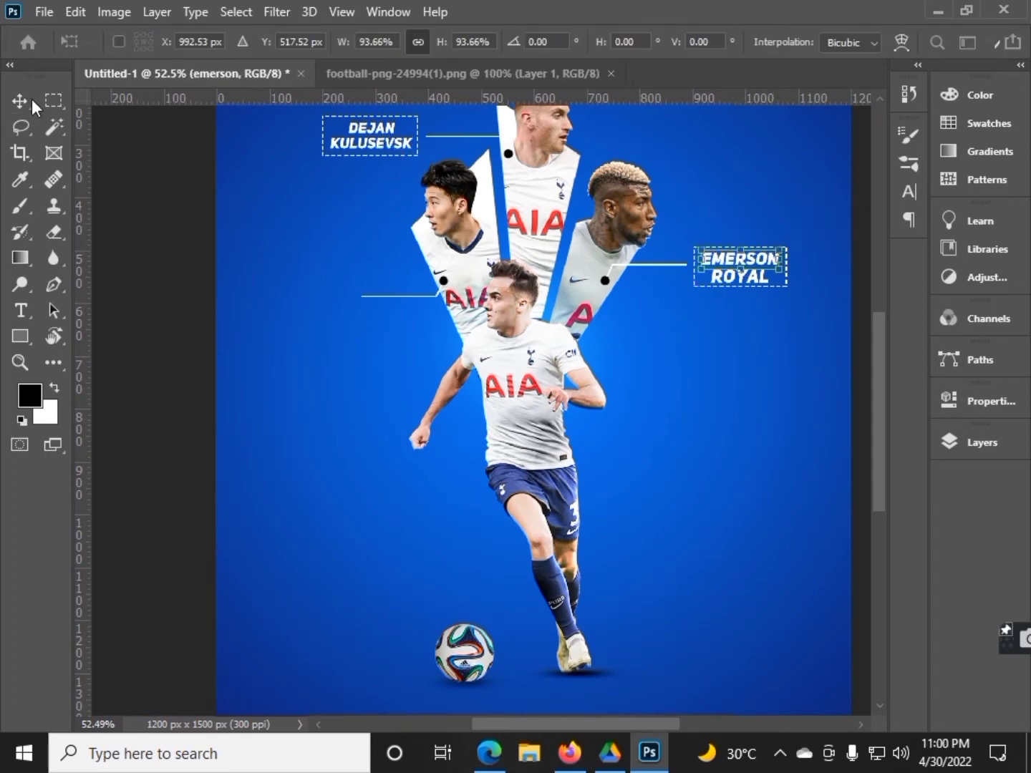
click(32, 101)
click(738, 282)
key(ctrl+t)
click(20, 101)
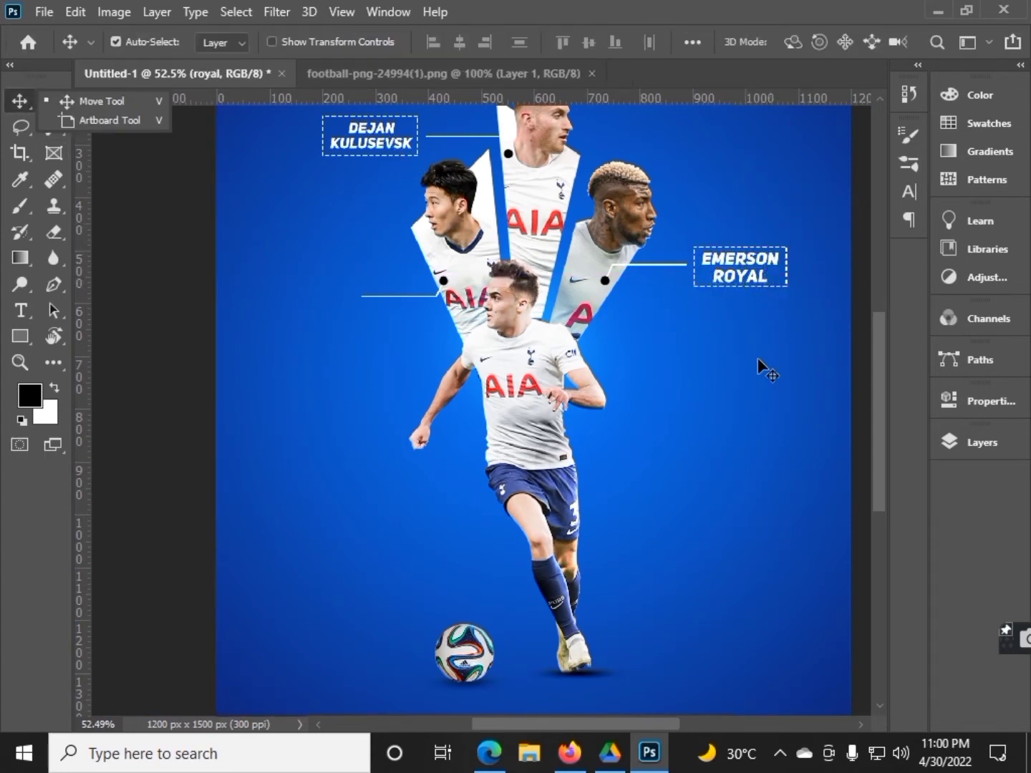
click(745, 304)
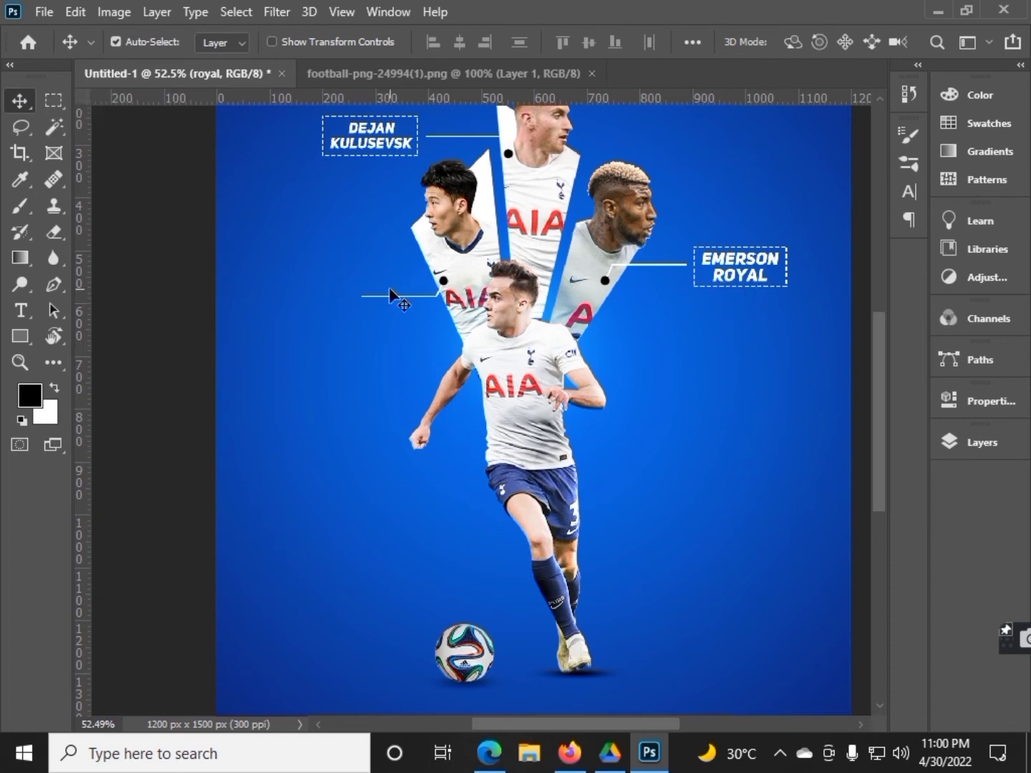
scroll(390, 290, down, 1)
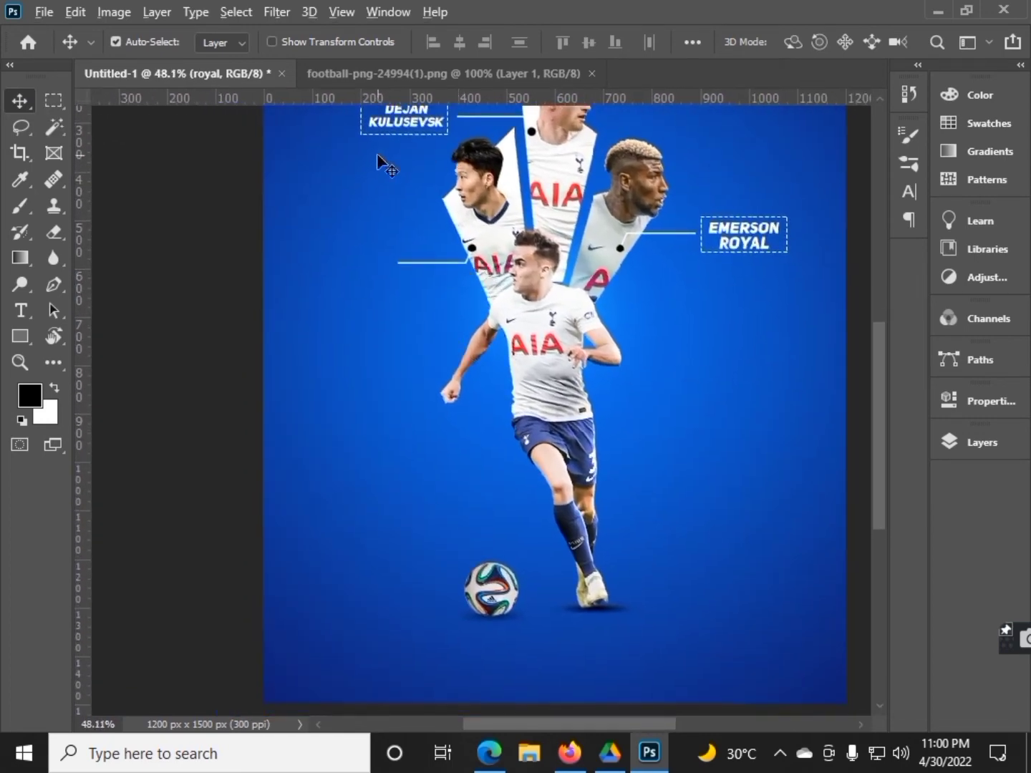
scroll(378, 153, up, 2)
Copy KULUSEVSK to the left end of Son's line and add Shape 2 copy 2 to the selection.
drag(438, 194, 373, 361)
scroll(373, 360, down, 2)
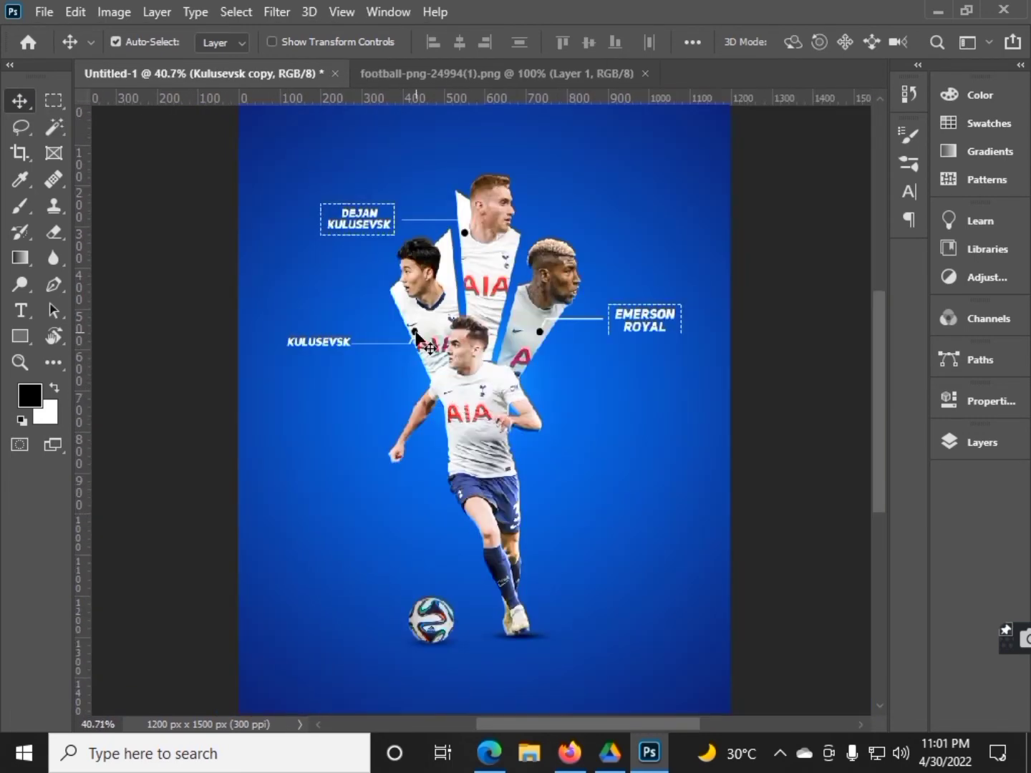
click(981, 442)
ctrl+click(788, 556)
click(893, 97)
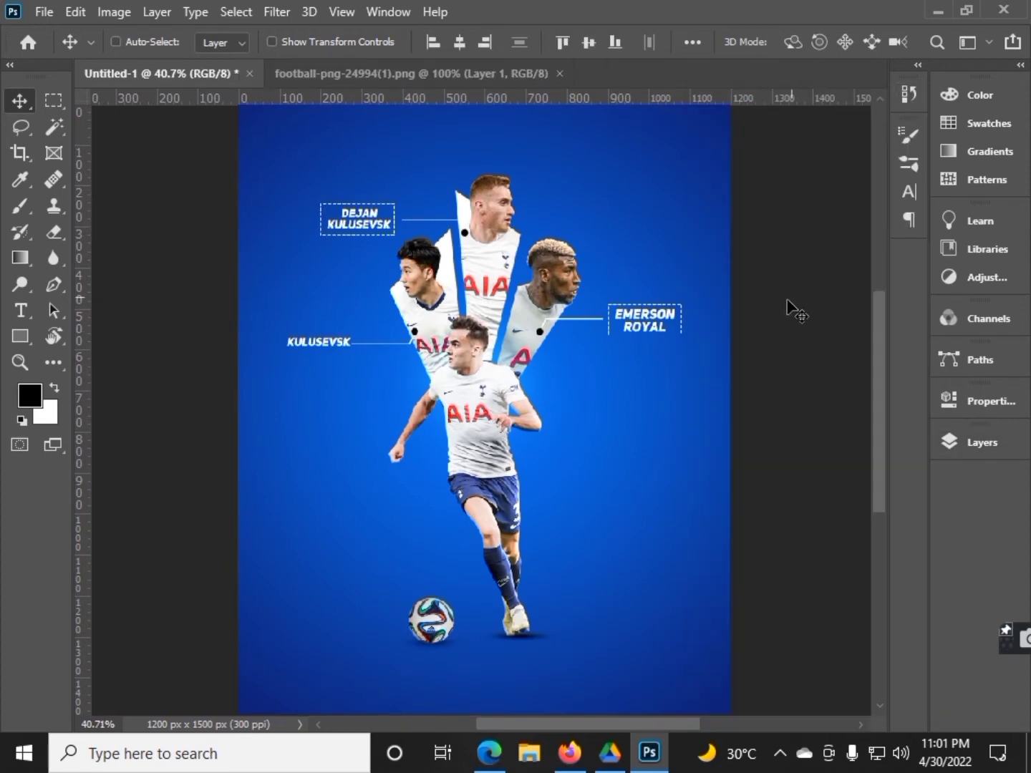
Copy the line and dot, flip them vertically and horizontally, and place them right of the front player's hip.
key(ctrl+y)
mouse_move(430, 375)
mouse_down()
mouse_move(407, 370)
mouse_move(406, 393)
mouse_up()
key(ctrl+y)
key(ctrl+t)
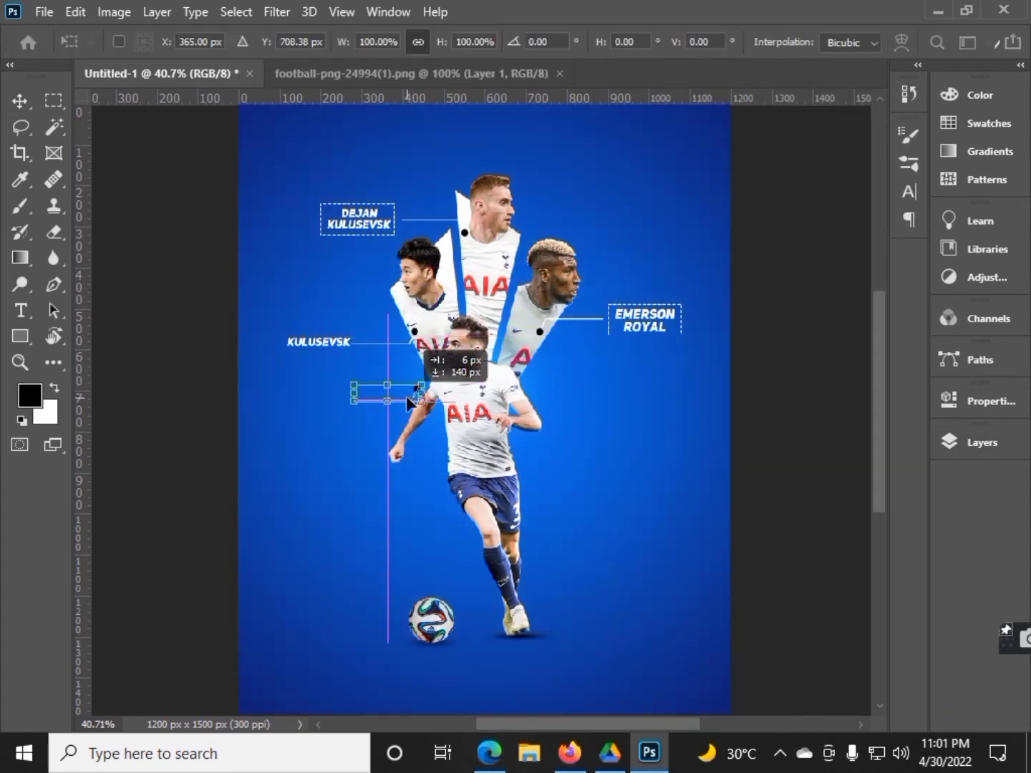
right_click(406, 393)
click(454, 390)
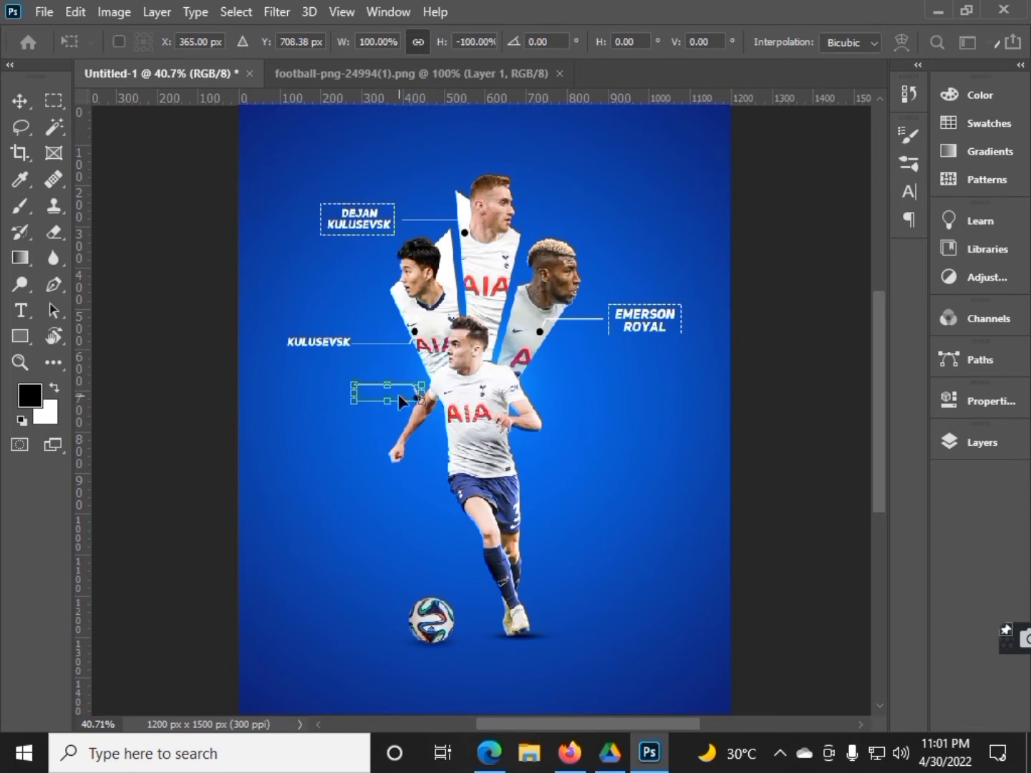
right_click(398, 395)
click(443, 378)
mouse_move(399, 394)
mouse_down()
mouse_move(548, 383)
mouse_move(553, 460)
mouse_up()
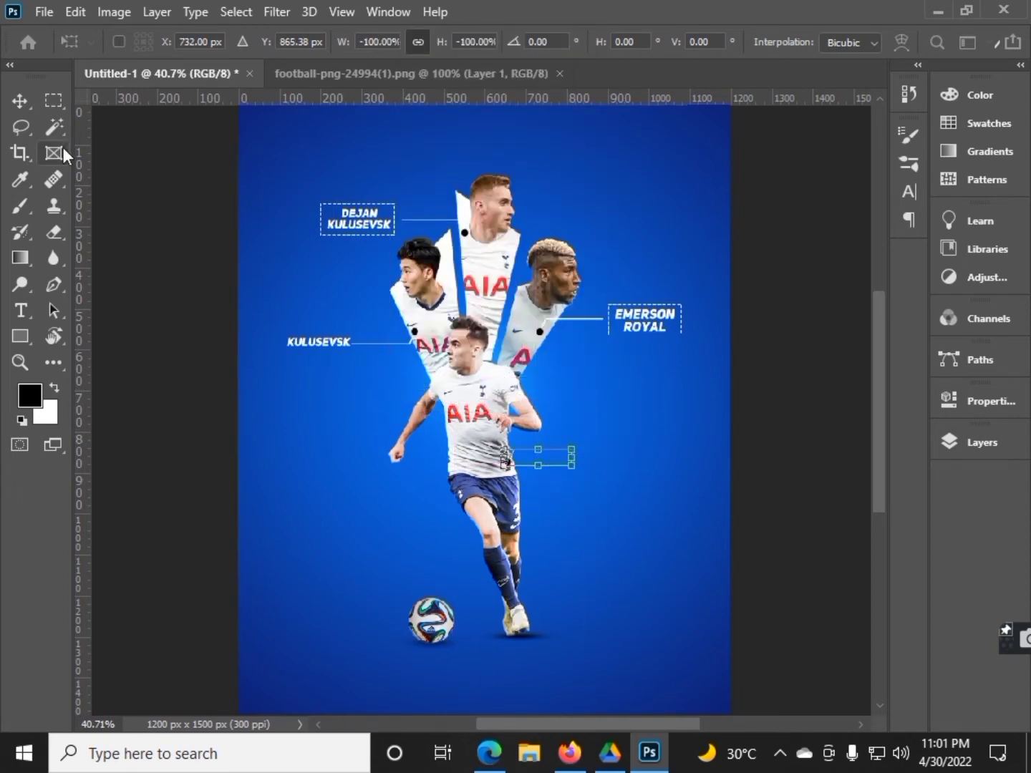
key(Return)
Reopen Free Transform on the new pointer line and confirm its placement.
scroll(512, 518, up, 1)
scroll(565, 466, up, 1)
scroll(582, 367, down, 2)
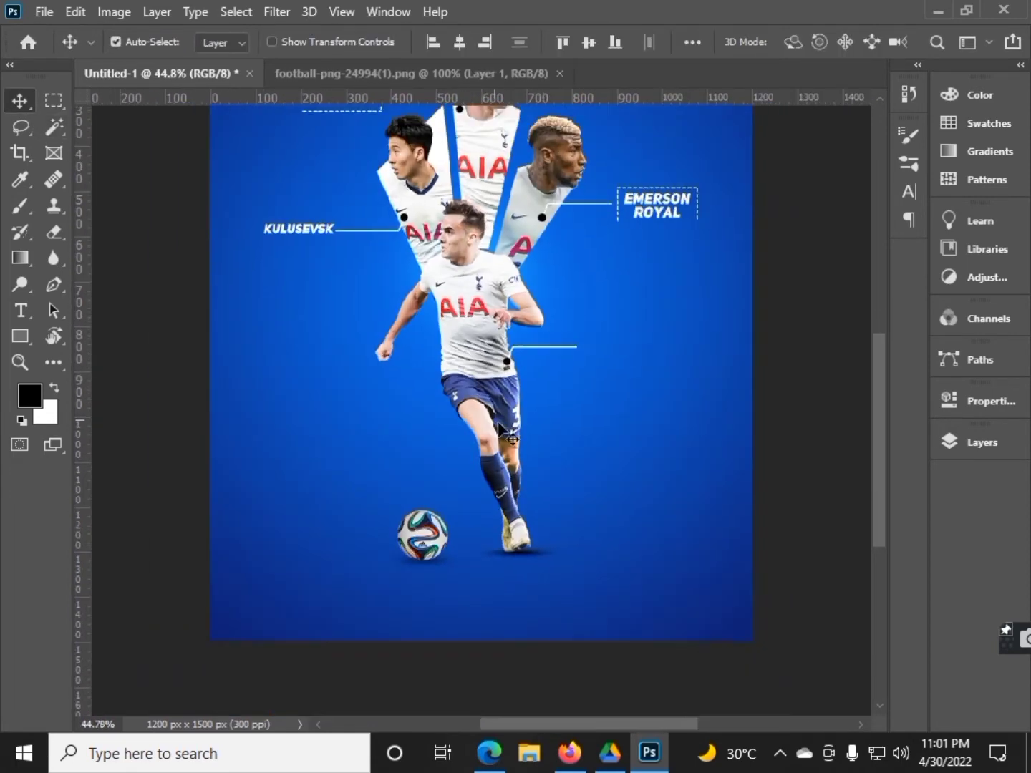
key(ctrl+t)
key(Return)
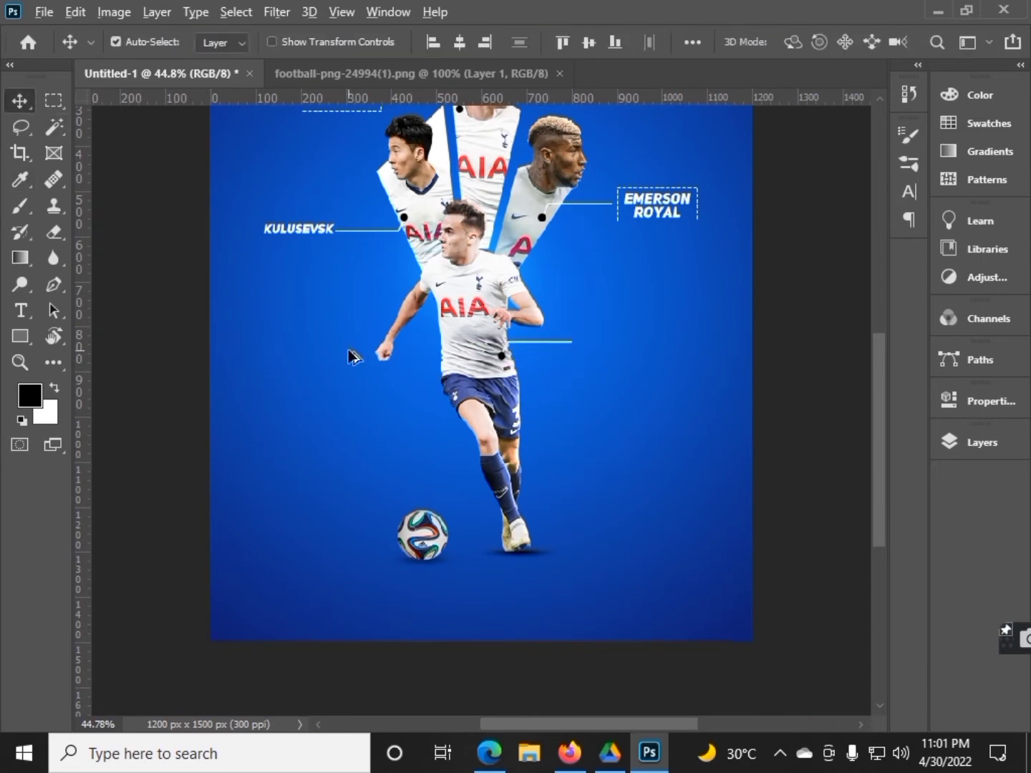
scroll(352, 357, down, 1)
Split the copied name into a SON line with a HEUNG-MIN line below it.
scroll(368, 373, up, 2)
text(SON HEUNG-MIN)
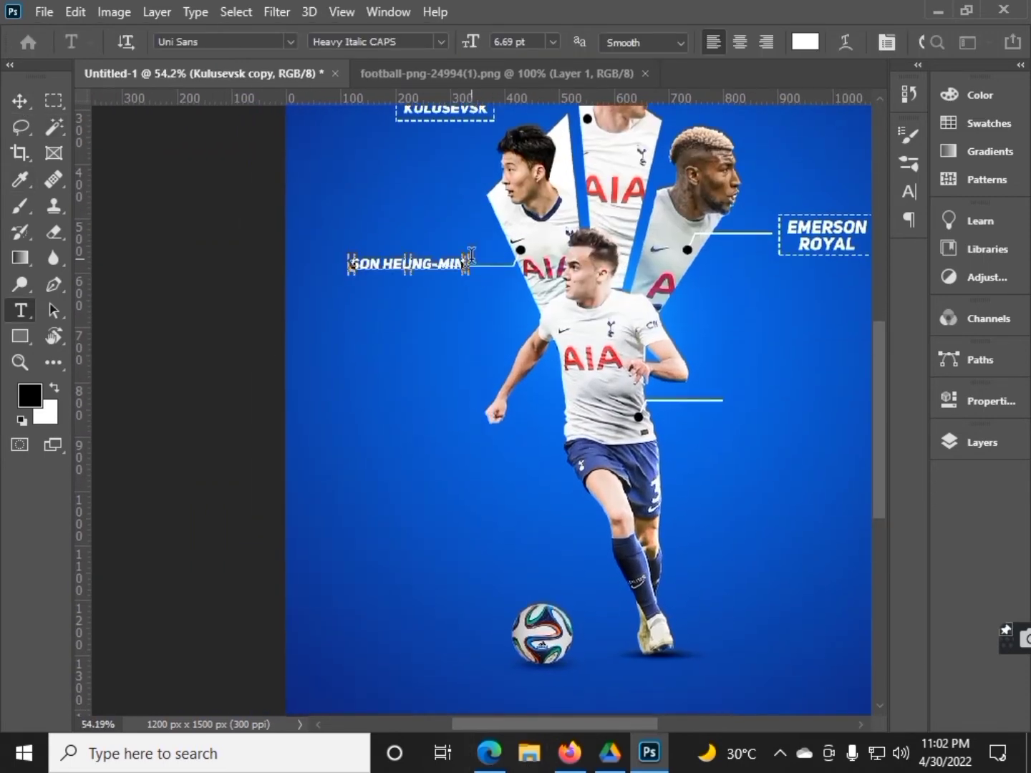
key(ctrl+Return)
double_click(464, 265)
text(SON)
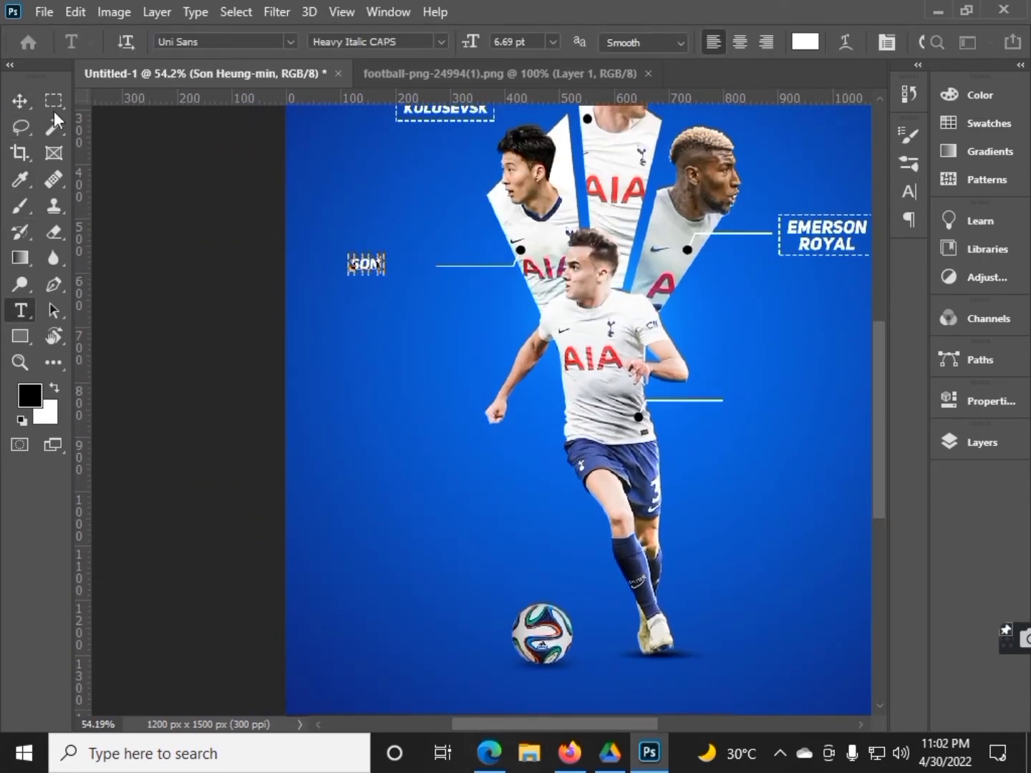
key(ctrl+Return)
mouse_move(367, 264)
mouse_down()
mouse_move(369, 278)
mouse_move(408, 294)
mouse_up()
key(ctrl+Return)
key(v)
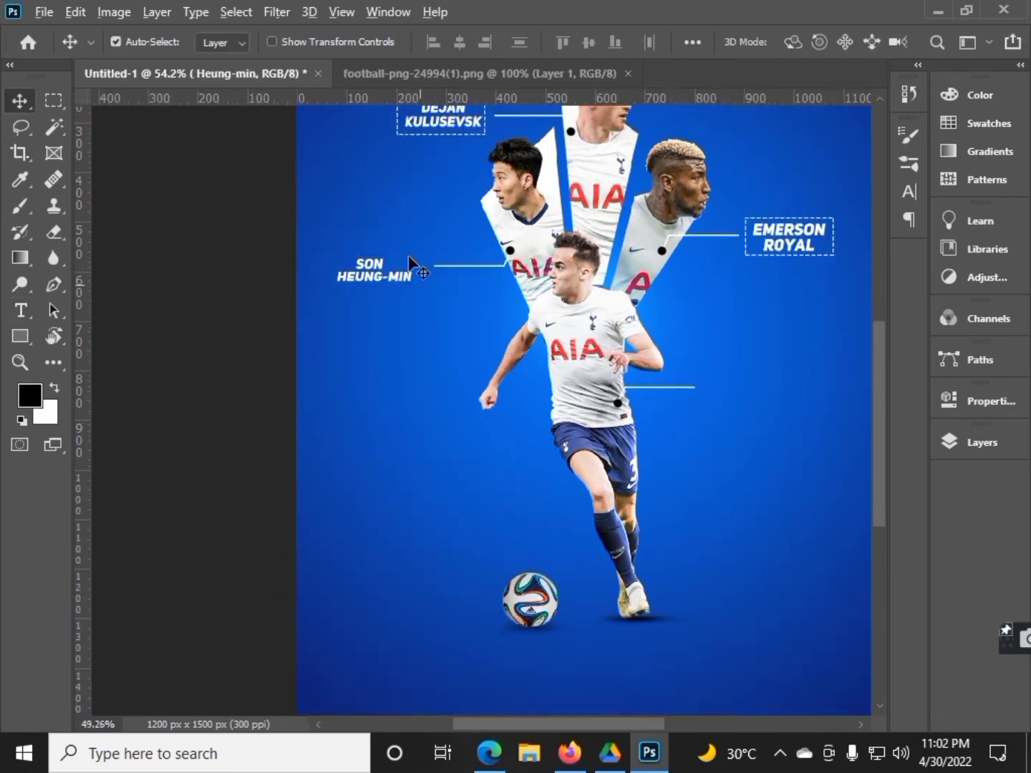
Nudge the SON HEUNG-MIN label into place and move Layer 7 copy lower in the stack.
scroll(409, 254, down, 2)
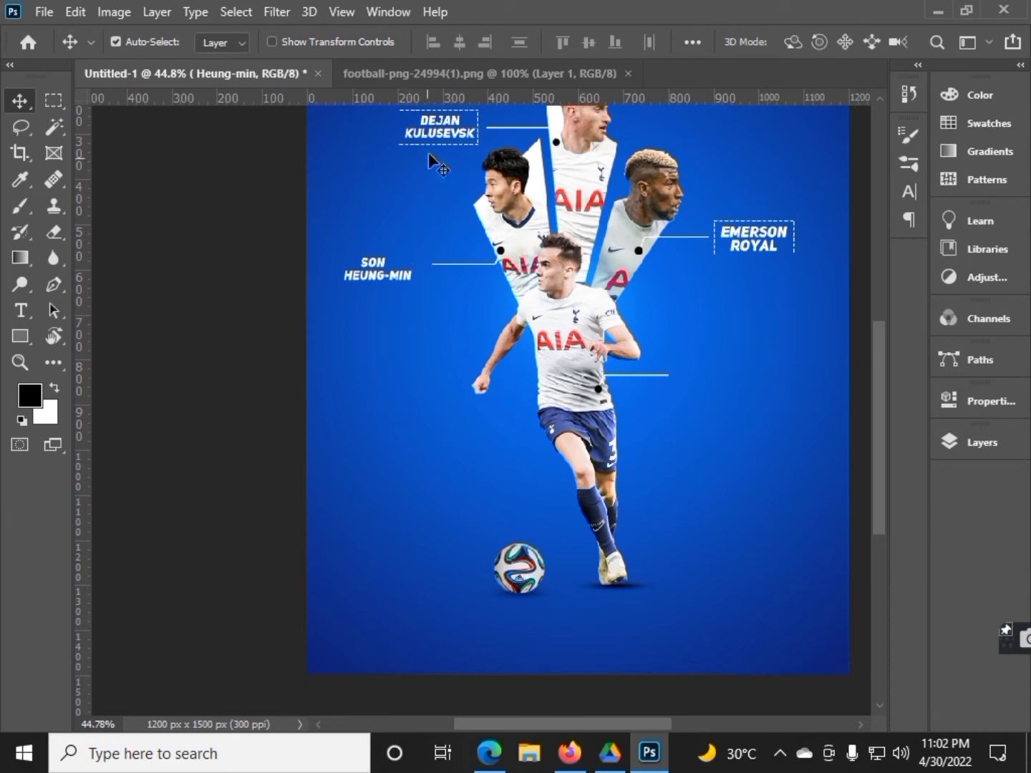
key(shift+Right)
key(shift+Right)
key(shift+Up)
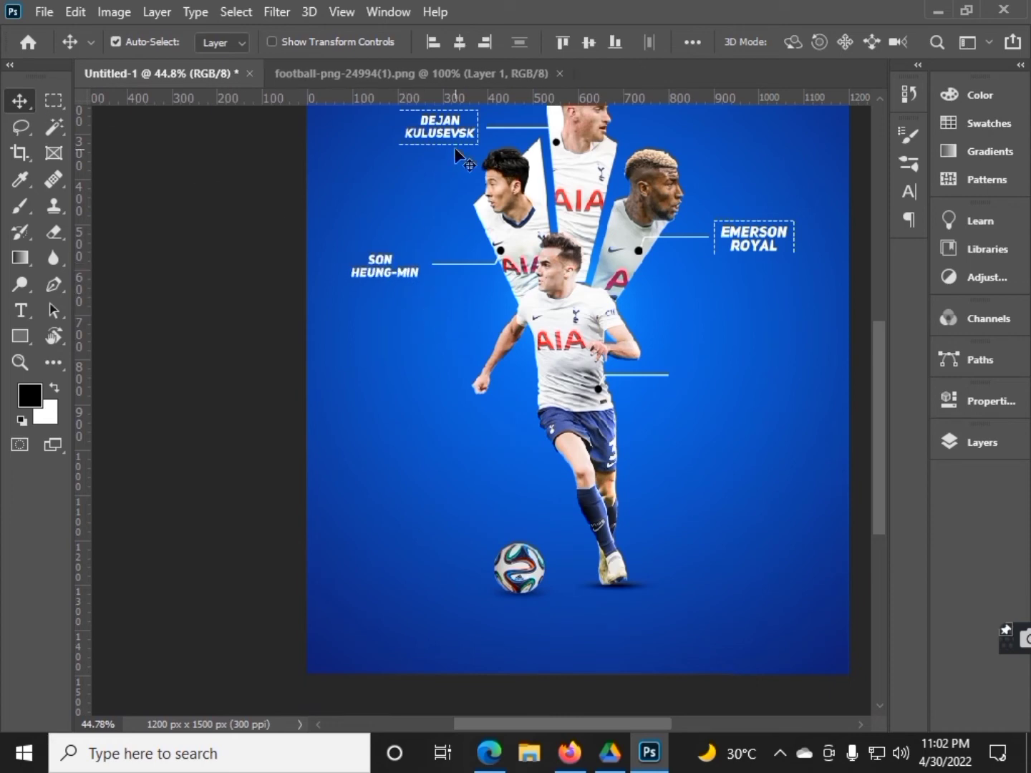
scroll(448, 193, up, 2)
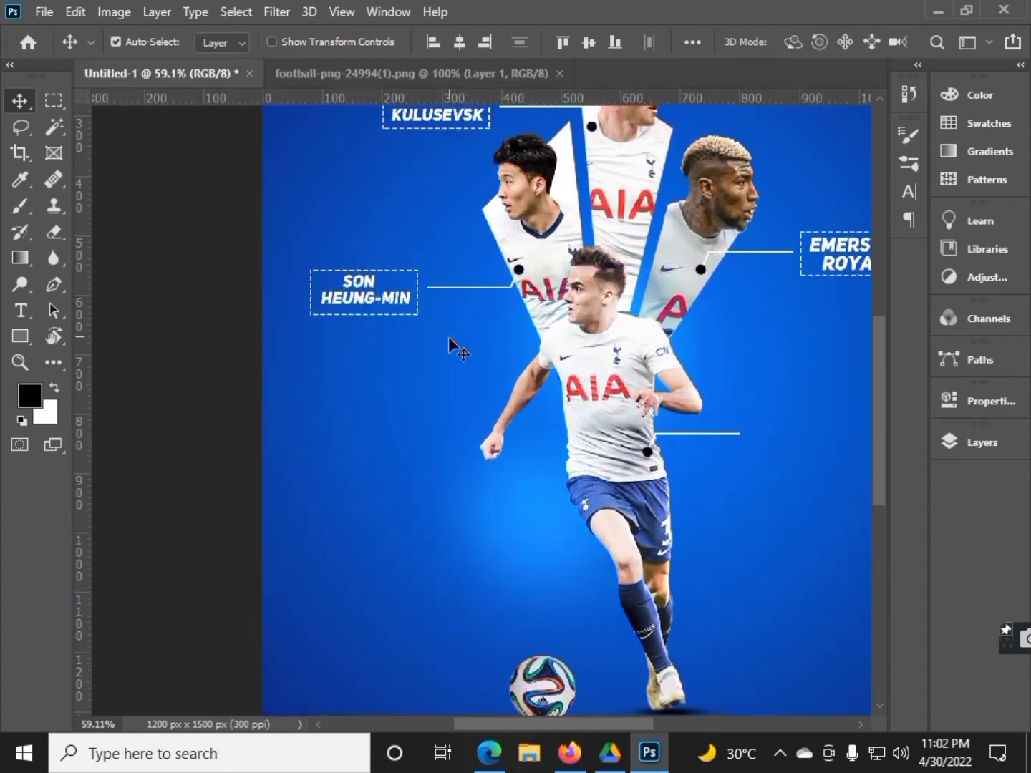
scroll(418, 351, down, 5)
scroll(473, 467, up, 1)
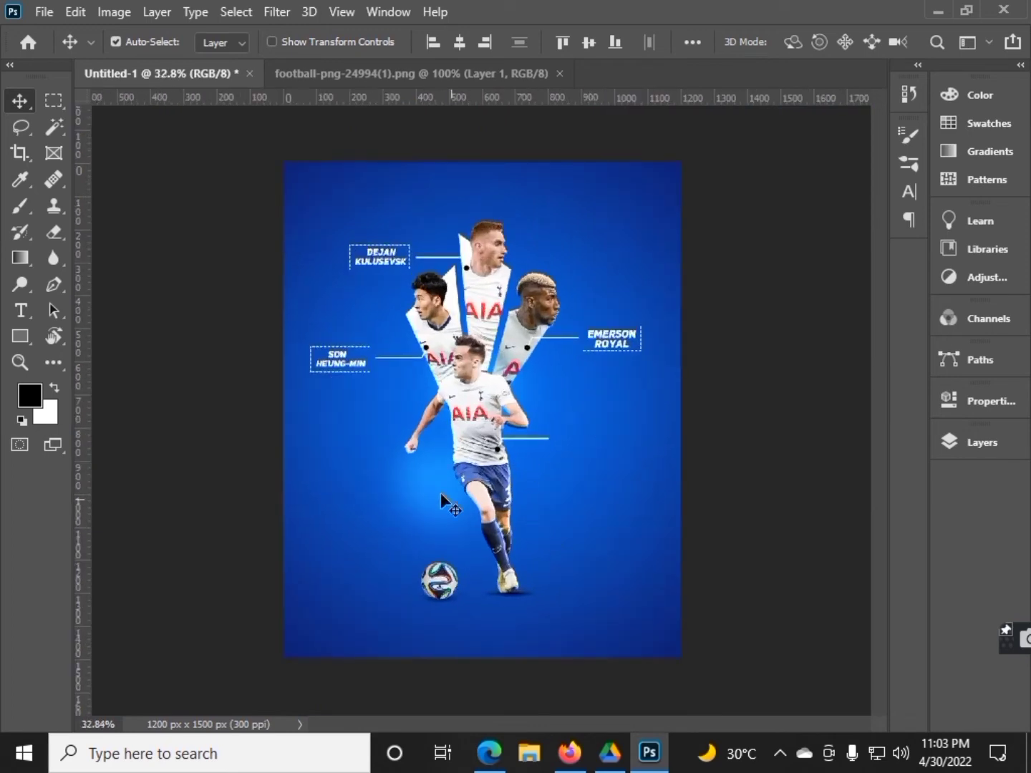
drag(441, 493, 494, 401)
click(974, 442)
key(Delete)
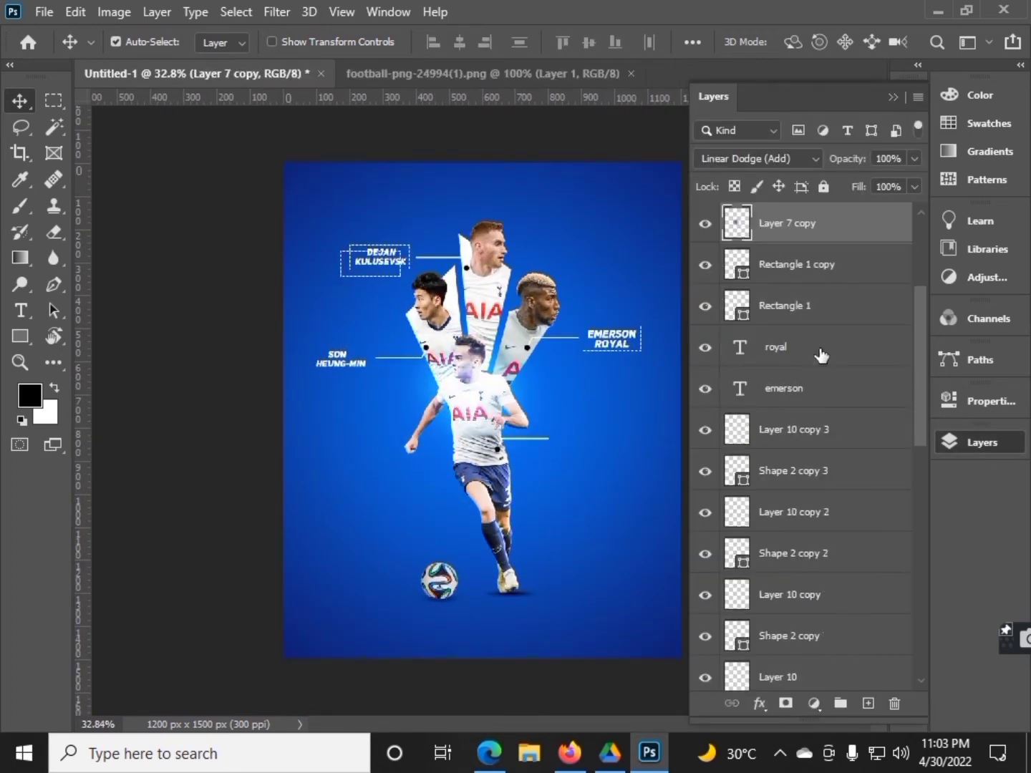
drag(821, 224, 806, 551)
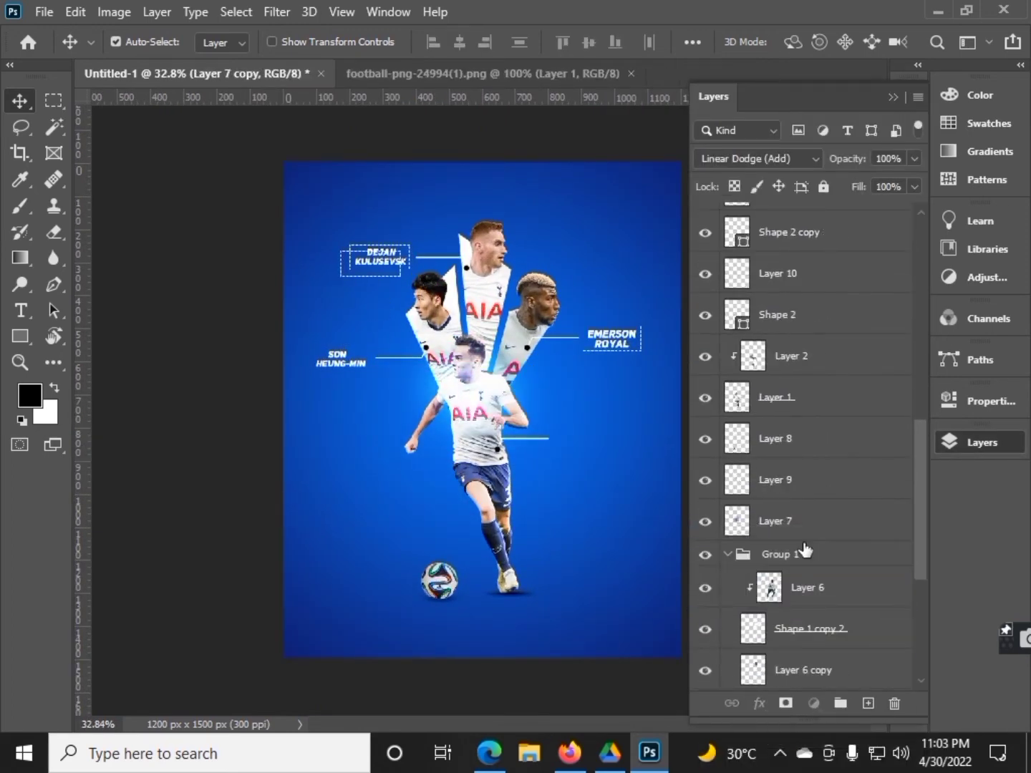
Alt-drag a copy of the KULUSEVSK dashed frame around SON HEUNG-MIN.
scroll(783, 530, up, 10)
click(788, 222)
shift+click(773, 264)
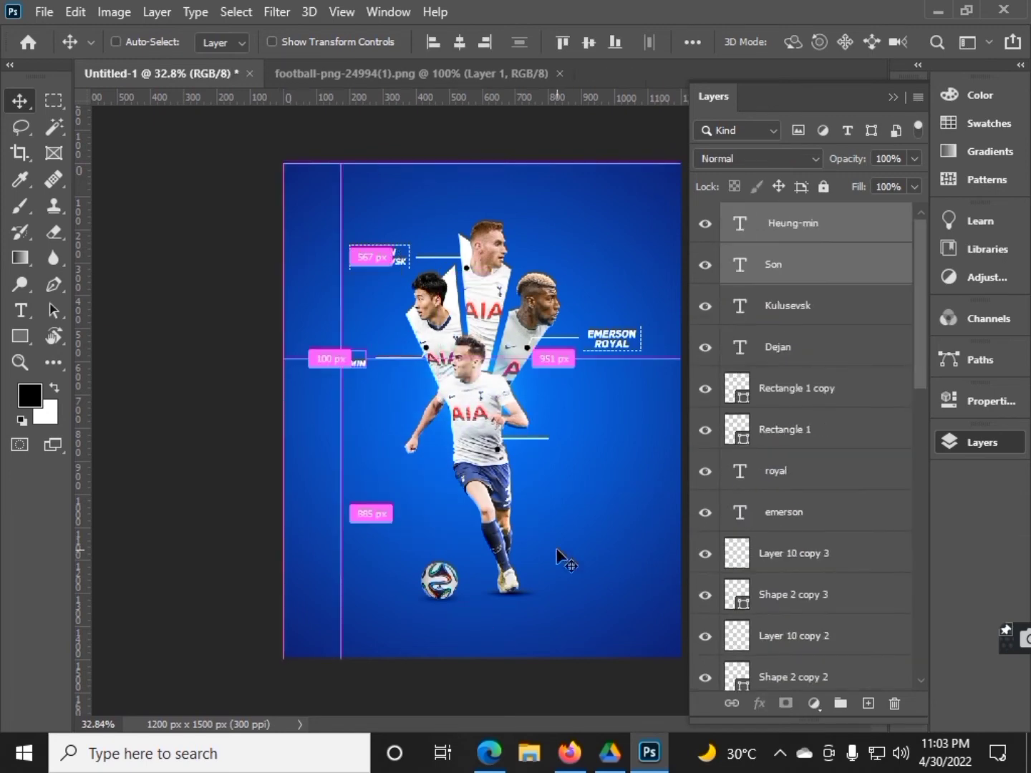
click(788, 306)
scroll(357, 318, up, 2)
scroll(384, 223, up, 1)
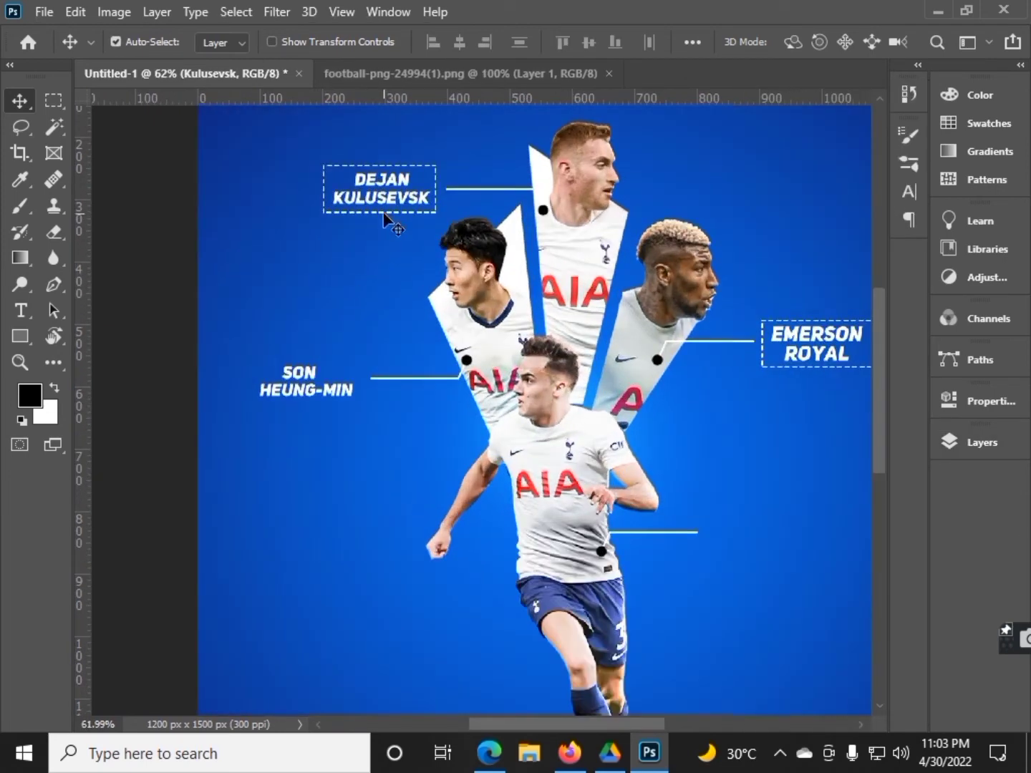
click(384, 216)
drag(387, 201, 333, 368)
scroll(628, 563, down, 2)
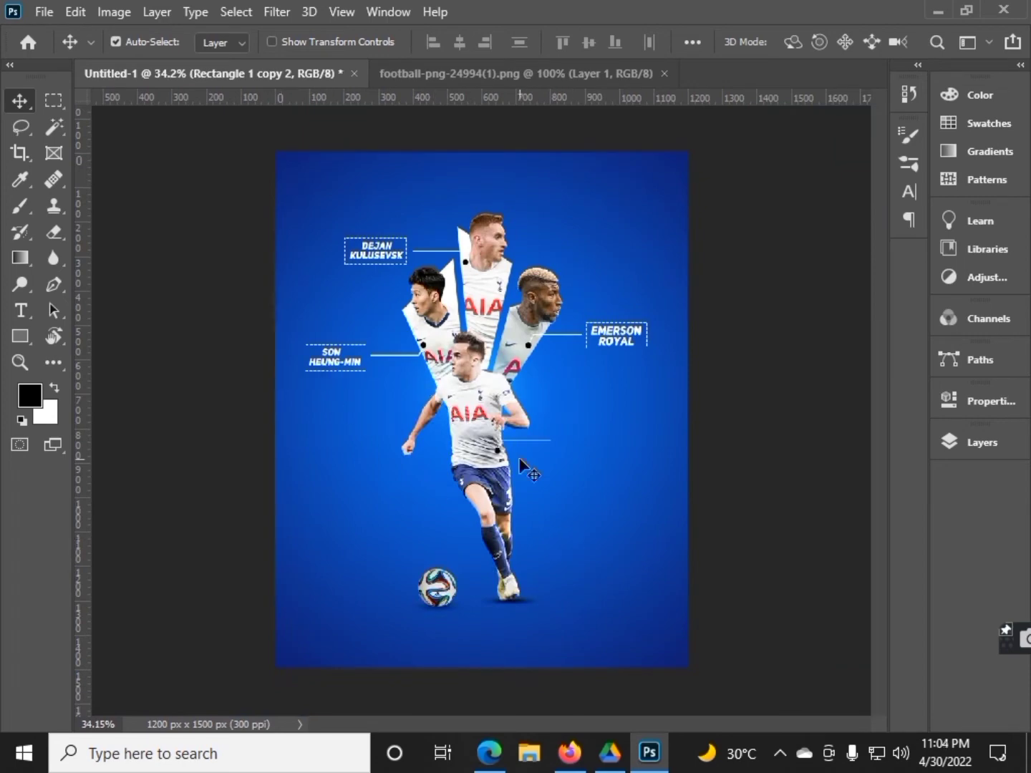
Copy a name label and change it to SERGIO REGUILON on two lines.
scroll(520, 465, up, 1)
drag(520, 156, 485, 291)
double_click(494, 279)
text(SERGIO REGUILON)
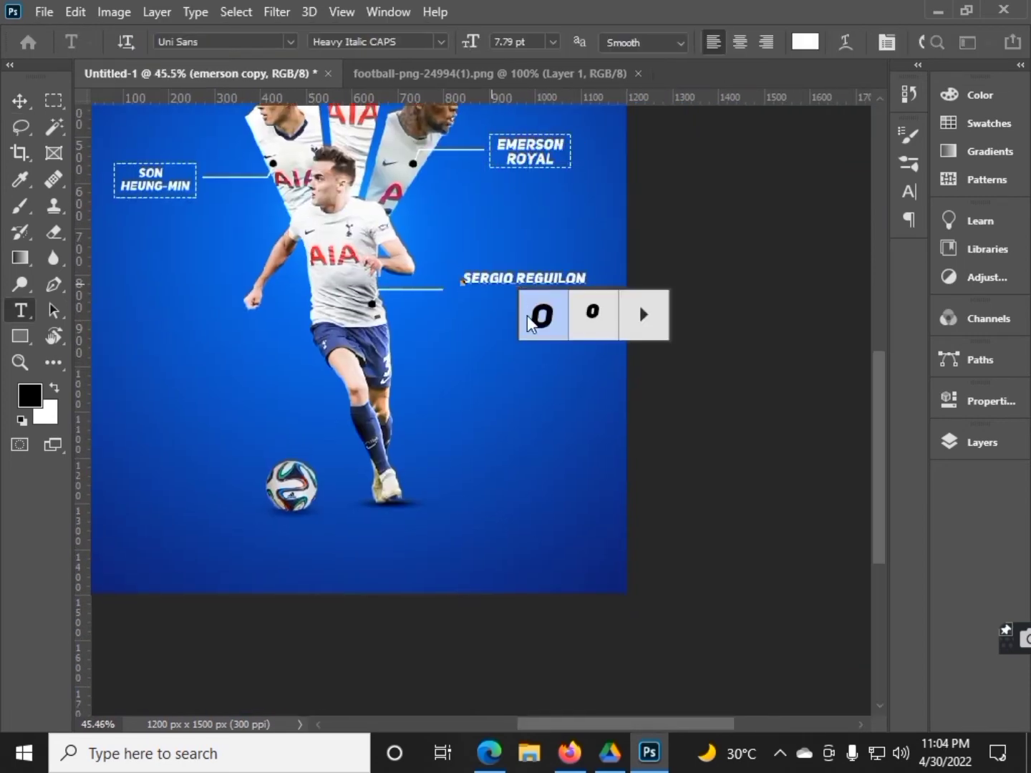
key(Return)
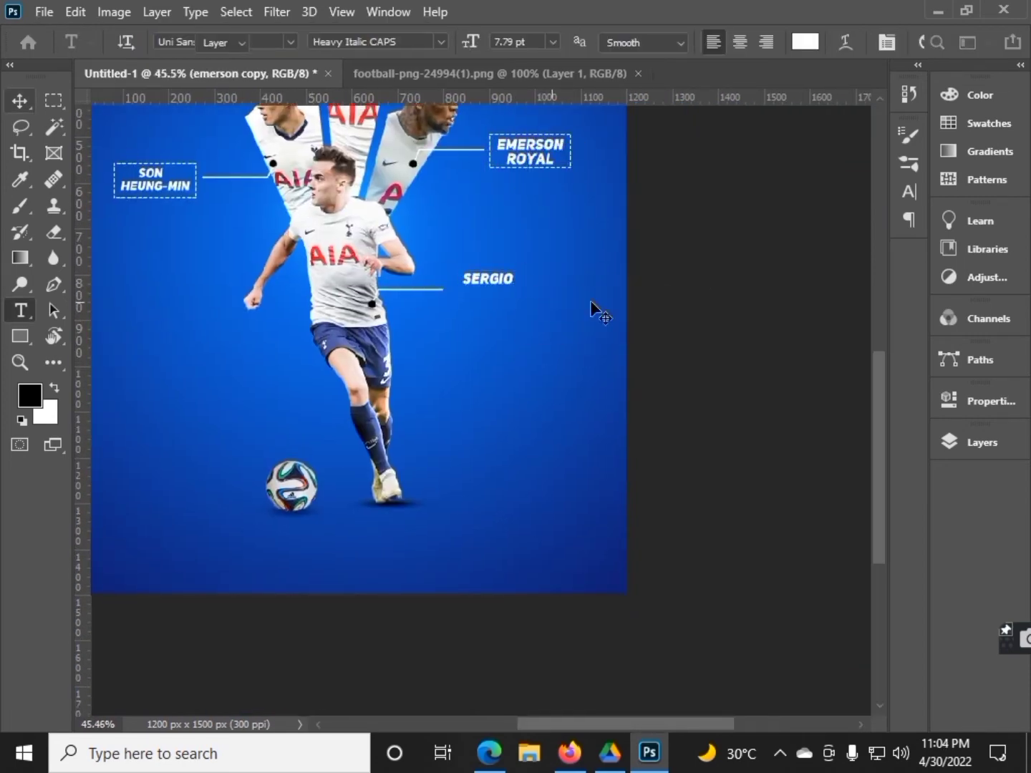
key(ctrl+Return)
key(v)
scroll(687, 379, up, 3)
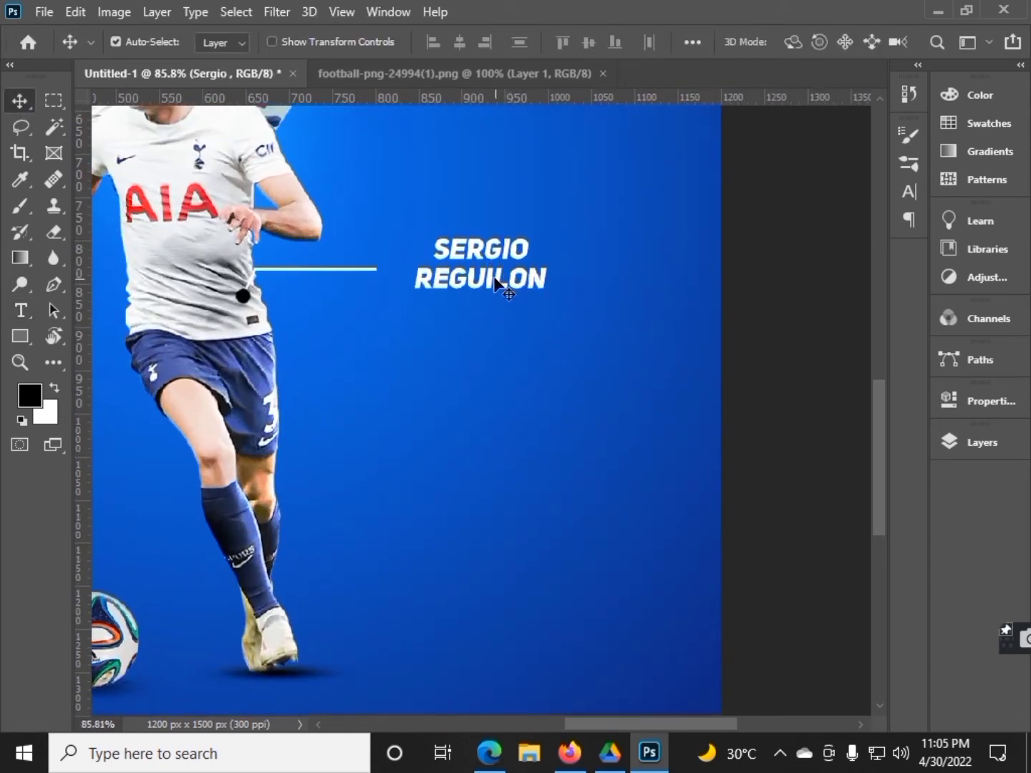
Nudge the SERGIO REGUILON text and pull REGUILON closer under SERGIO.
key(shift+Down)
key(shift+Left)
key(shift+Left)
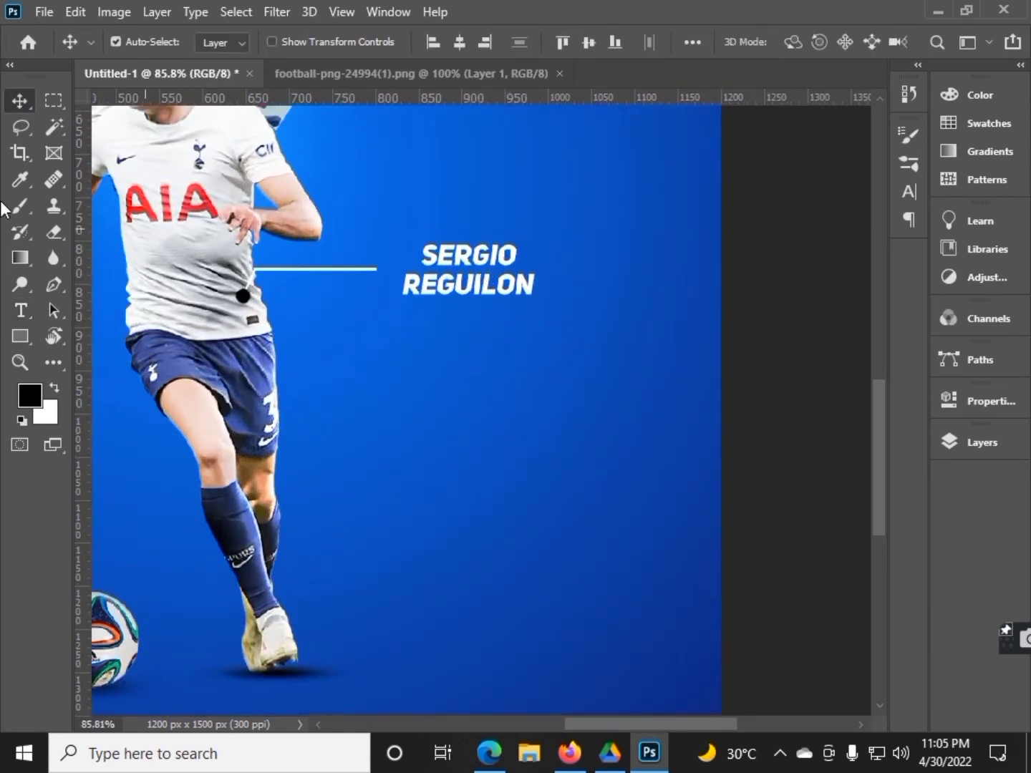
click(981, 442)
click(782, 552)
drag(525, 284, 486, 290)
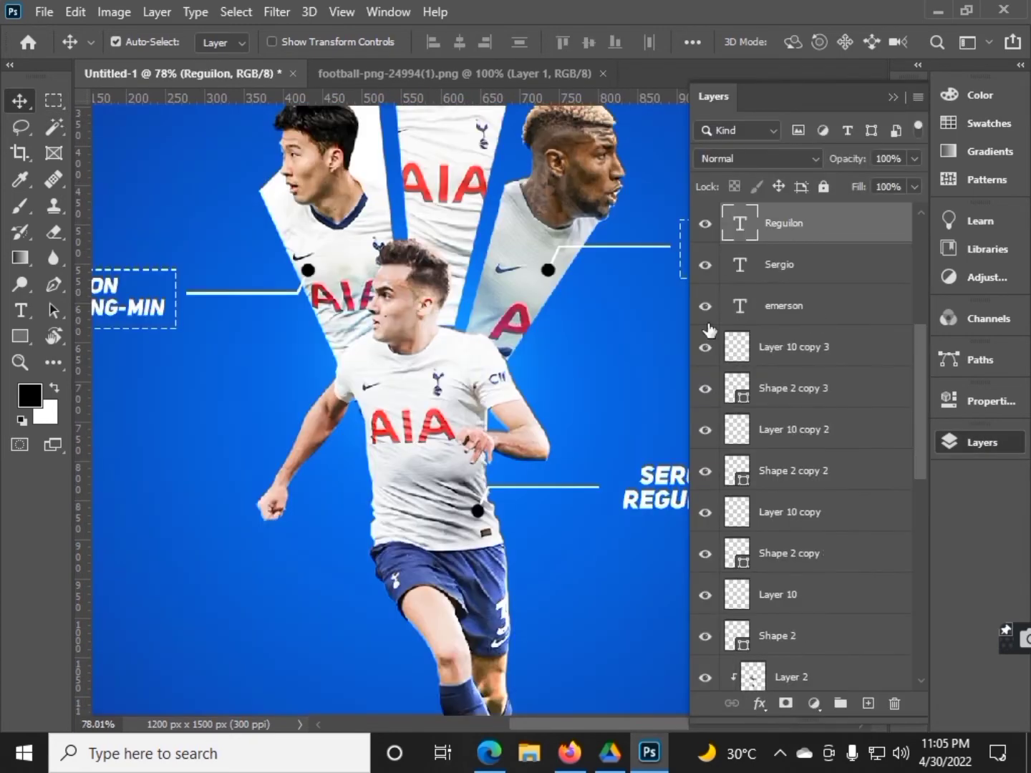
Duplicate the Rectangle 1 copy 2 dashed box and fit it around SERGIO REGUILON.
click(164, 280)
scroll(817, 392, up, 4)
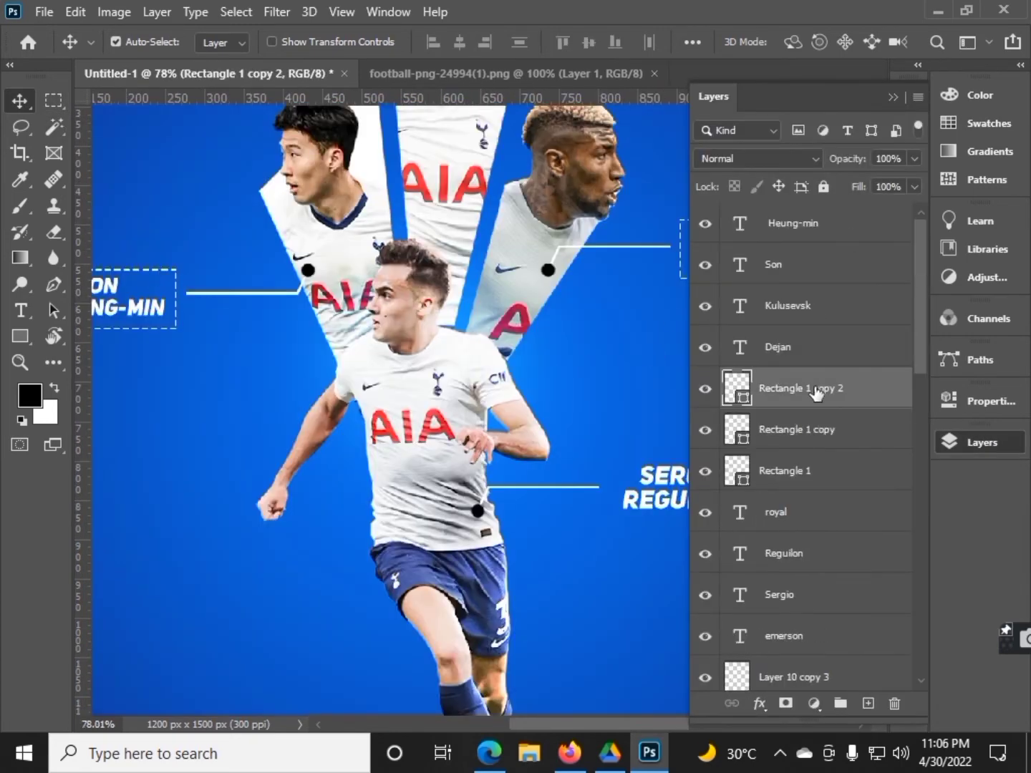
key(ctrl+alt+t)
drag(815, 250, 746, 491)
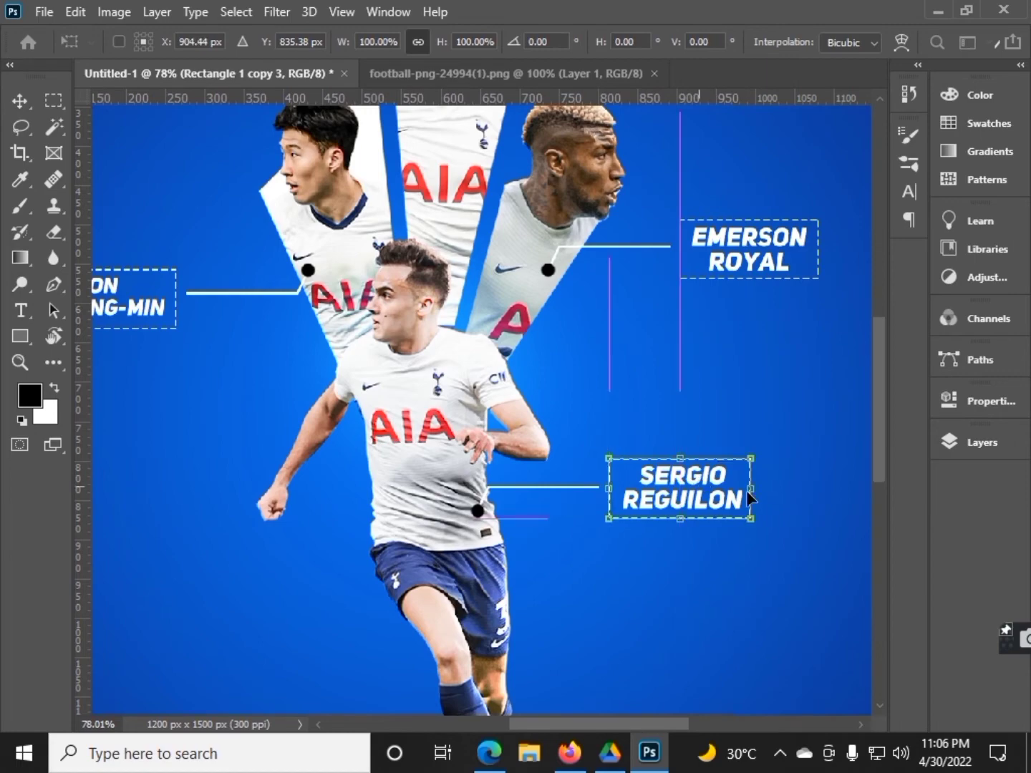
key(Return)
scroll(645, 506, up, 1)
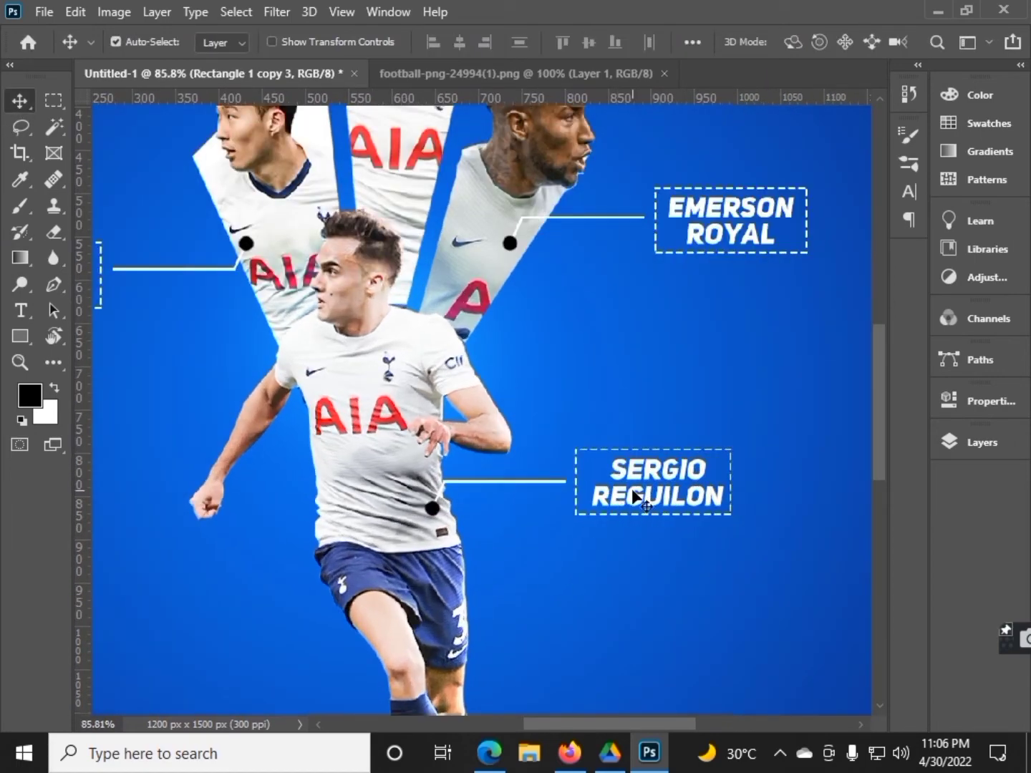
scroll(634, 493, down, 2)
scroll(635, 508, down, 3)
scroll(622, 532, up, 1)
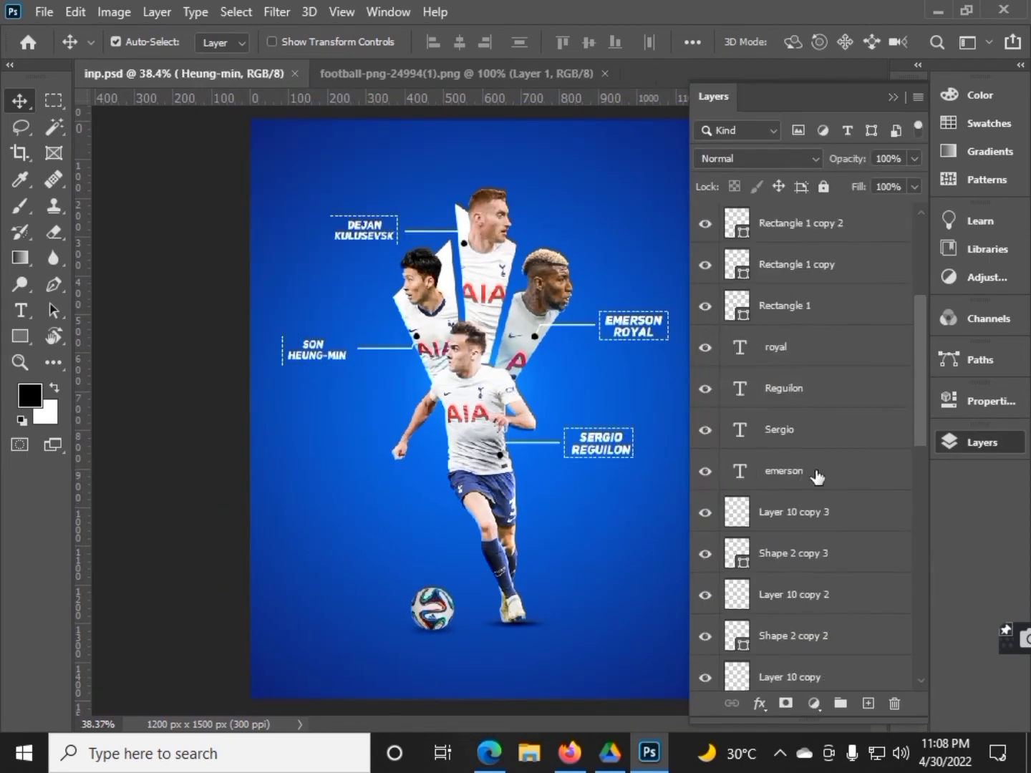
Scale the player artwork down slightly and fit the poster in the window.
scroll(817, 476, down, 5)
key(ctrl+t)
drag(649, 212, 574, 374)
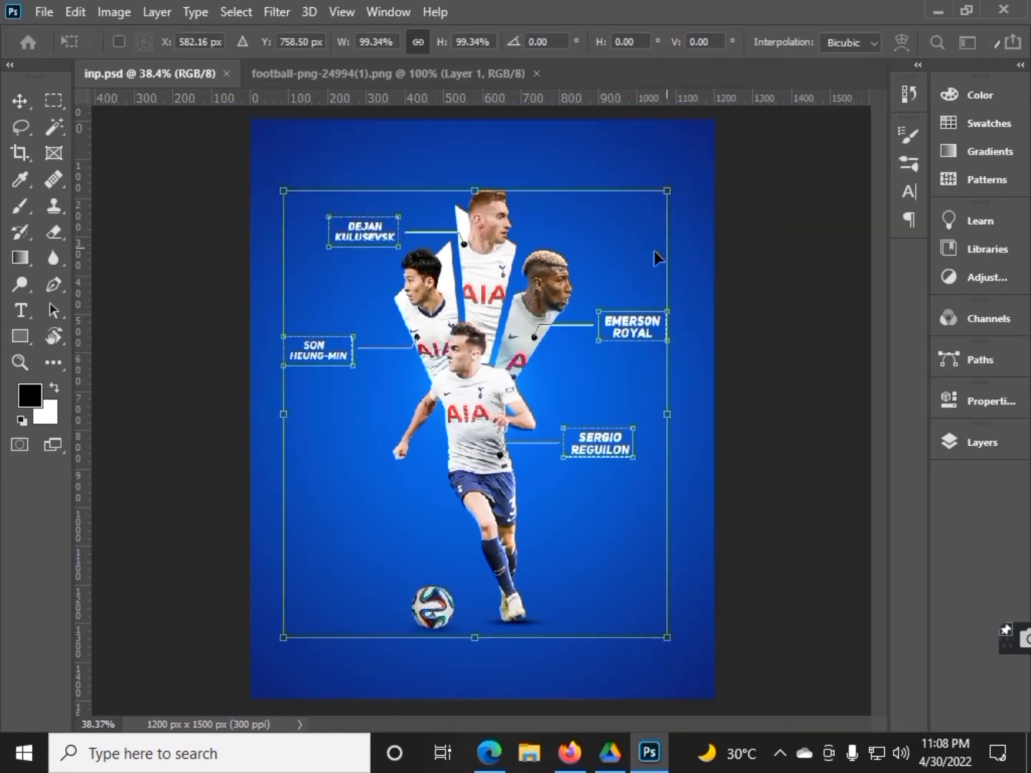
key(Left)
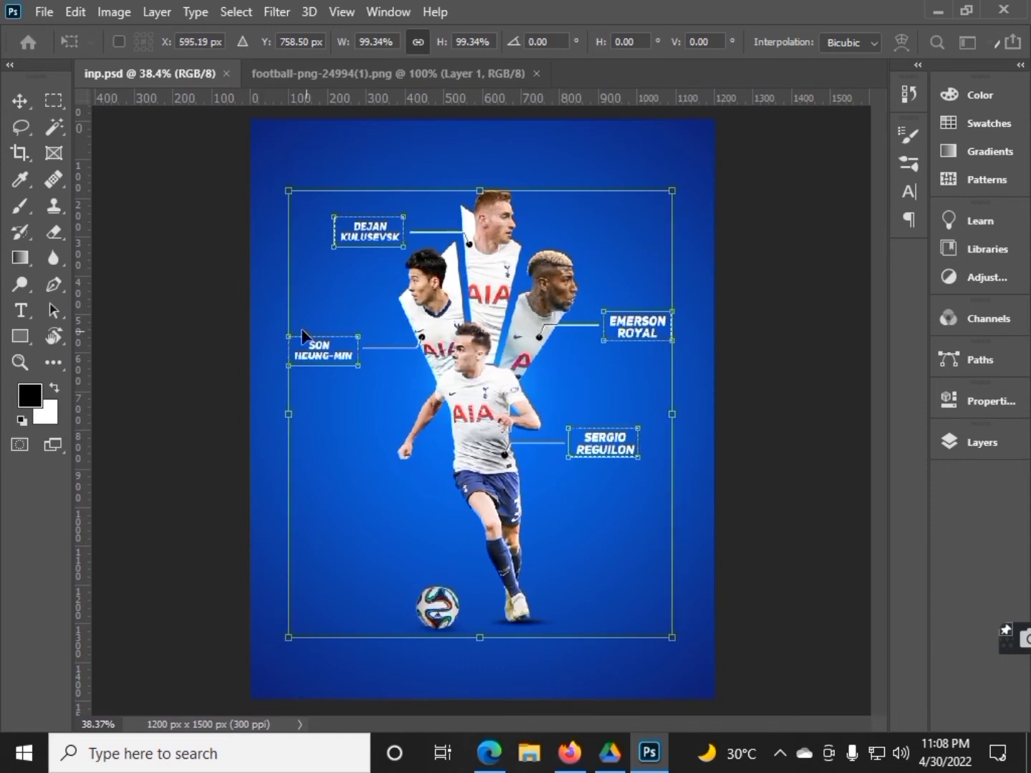
key(ctrl+0)
key(Return)
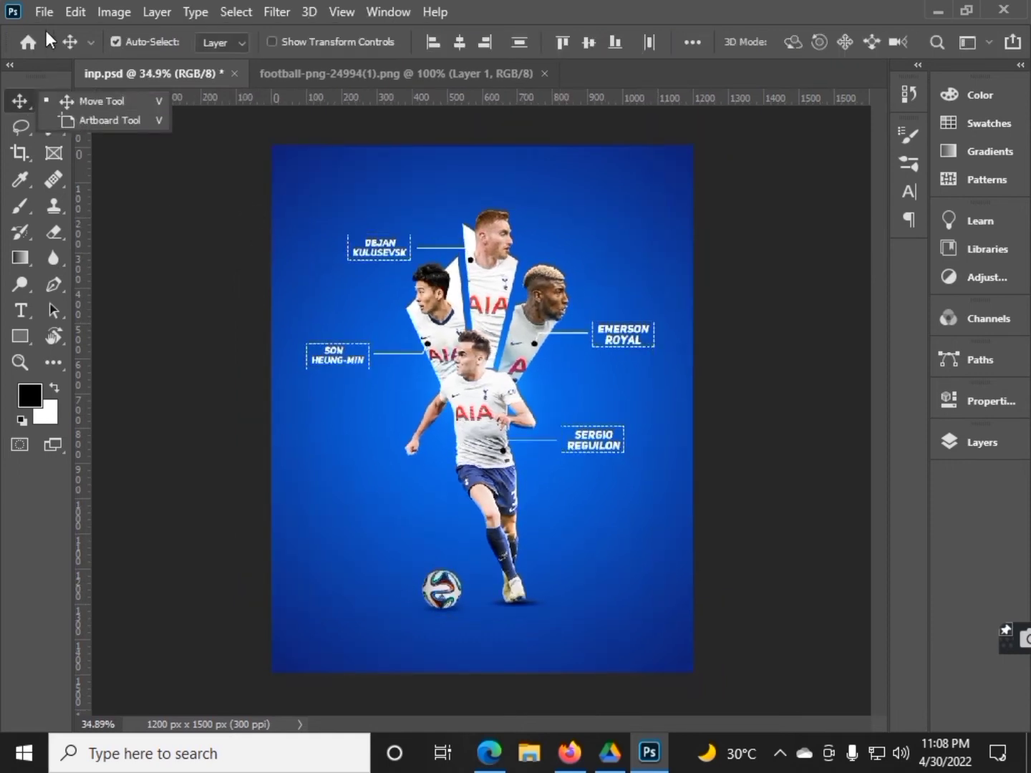
Open the Tottenham logo PNG and drag it into the inp.psd poster.
key(ctrl+o)
scroll(83, 139, up, 3)
click(93, 179)
double_click(237, 166)
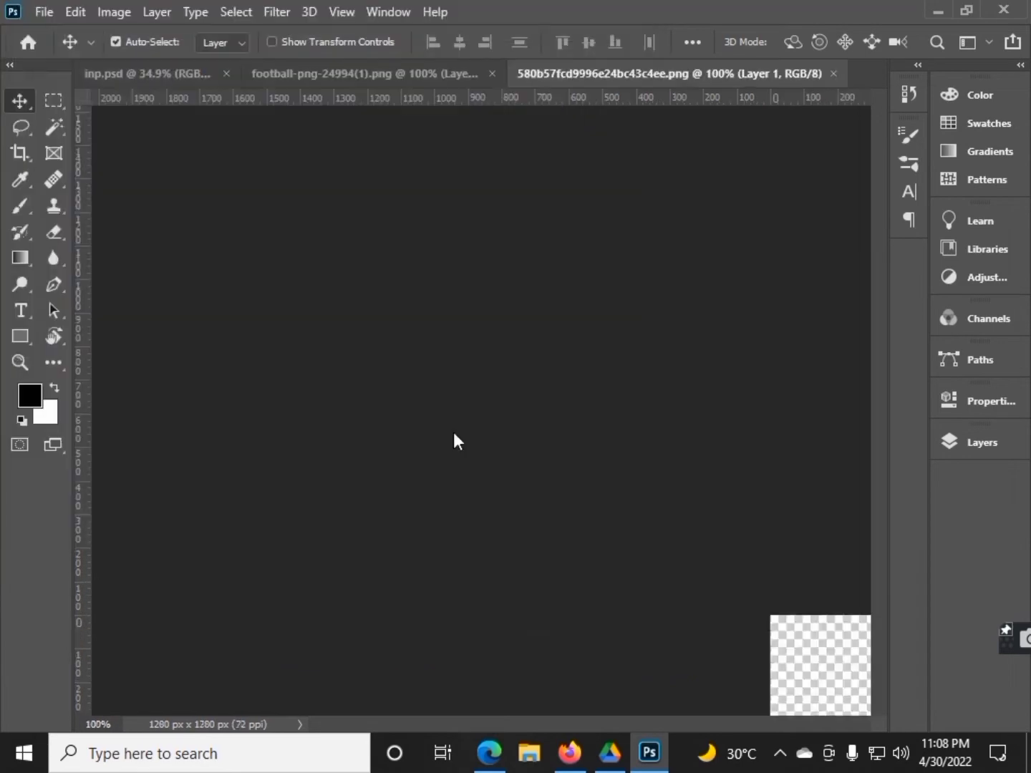
mouse_move(174, 66)
mouse_down()
mouse_move(362, 248)
mouse_move(351, 229)
mouse_up()
Shrink the Tottenham crest and position it in the poster's top-left corner.
key(ctrl+t)
scroll(364, 227, up, 5)
drag(347, 157, 320, 159)
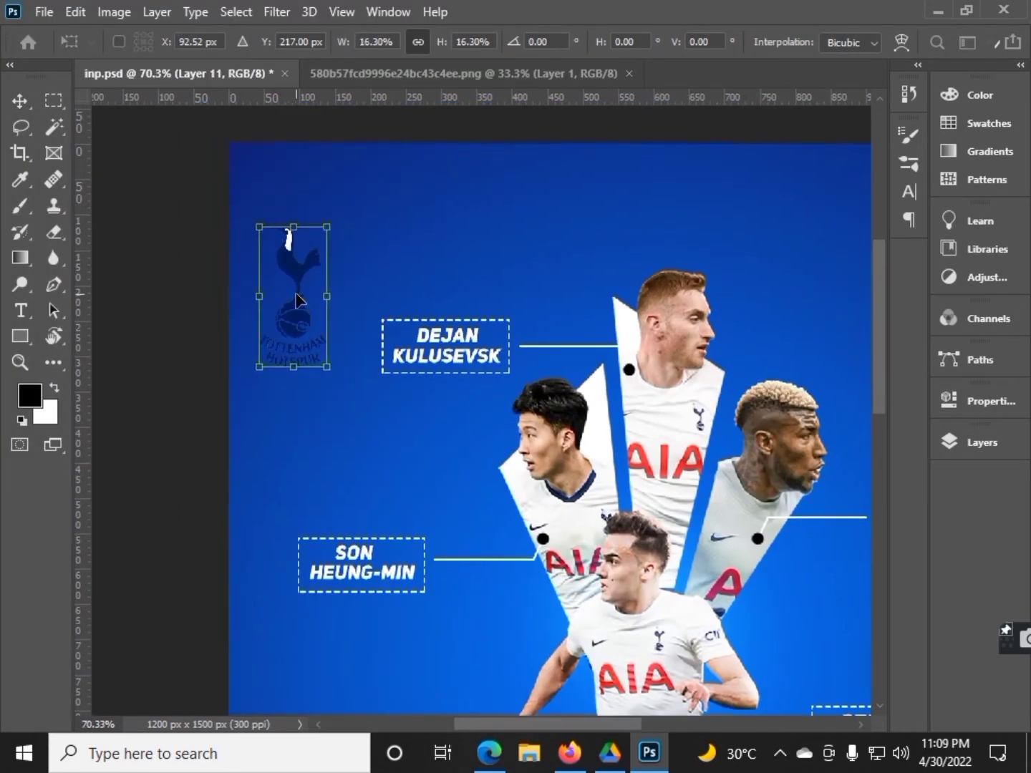
drag(302, 207, 300, 215)
key(Return)
scroll(210, 234, down, 1)
click(290, 254)
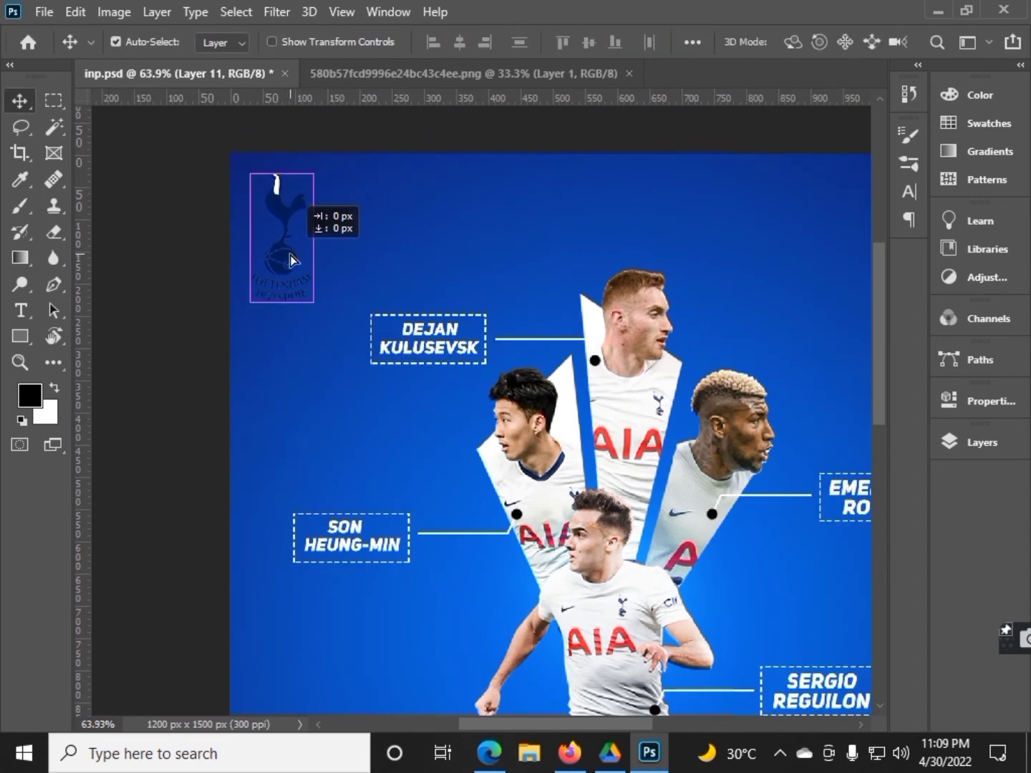
Try a #ffffff Normal Color Overlay on the crest layer, then cancel it.
click(981, 442)
double_click(844, 287)
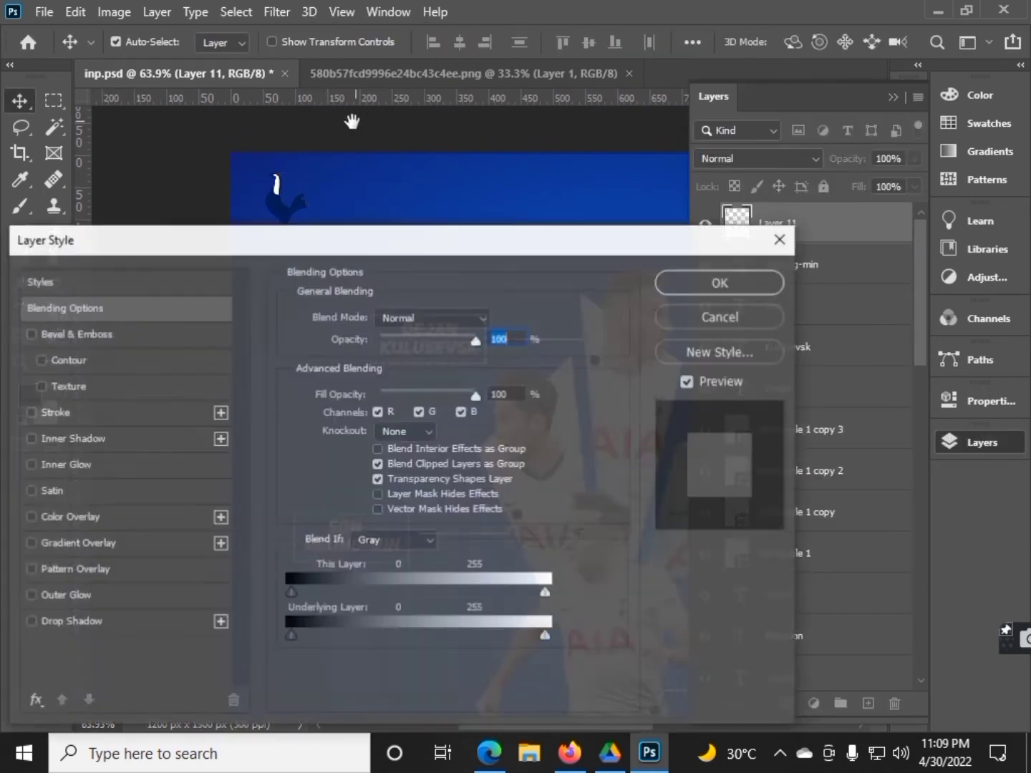
drag(215, 235, 670, 133)
click(522, 411)
click(950, 213)
text(ffffff)
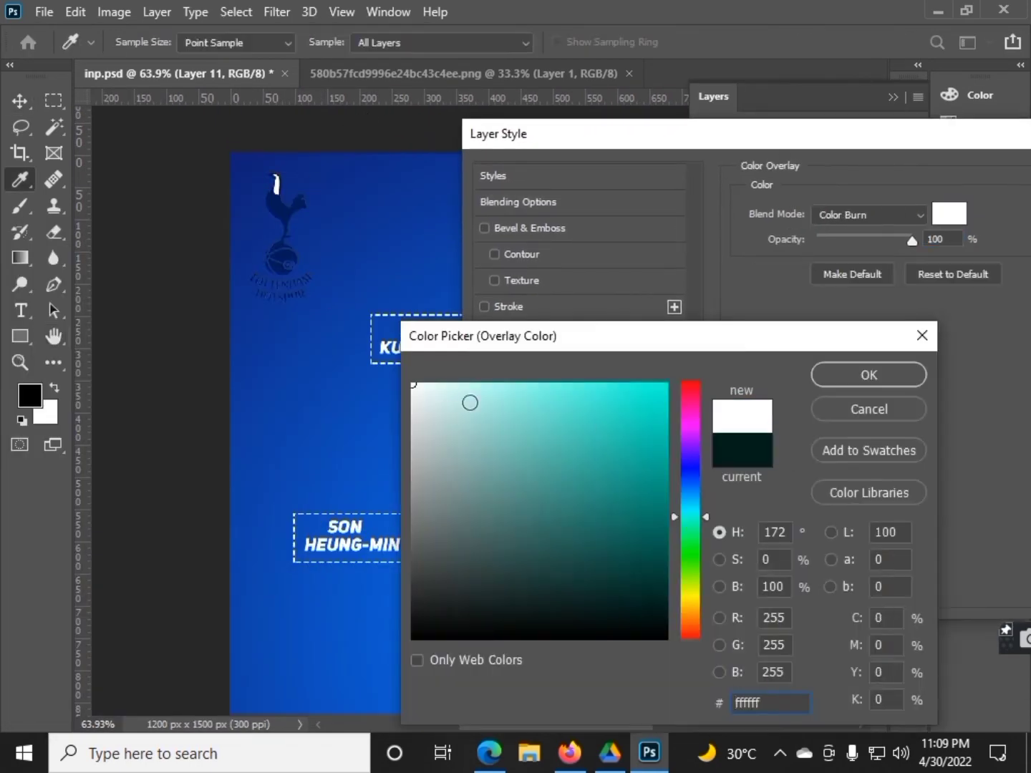
click(863, 378)
click(869, 215)
click(834, 216)
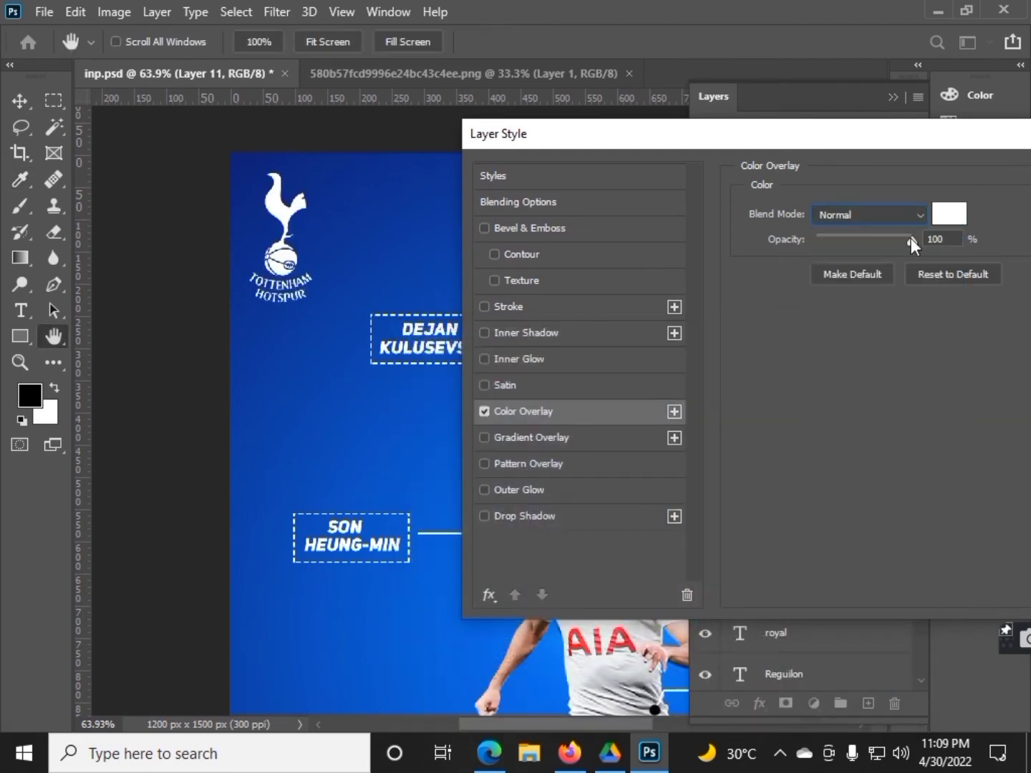
key(Escape)
key(w)
scroll(286, 190, up, 5)
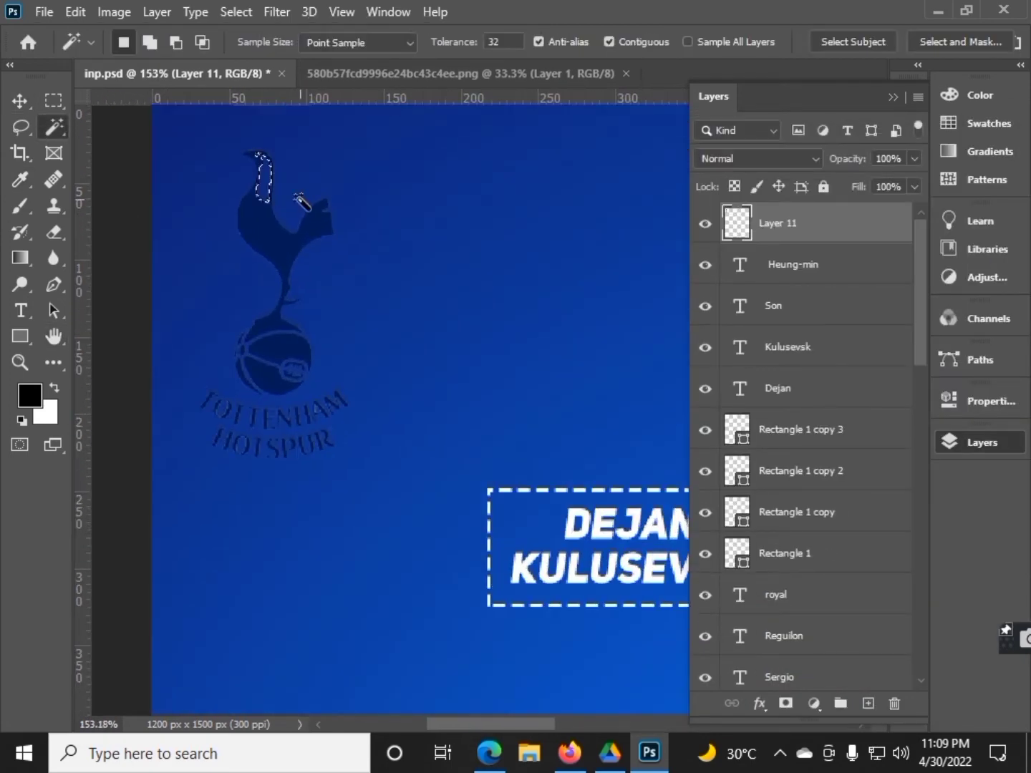
Apply a white Color Overlay with Normal blend mode to the crest layer.
double_click(869, 222)
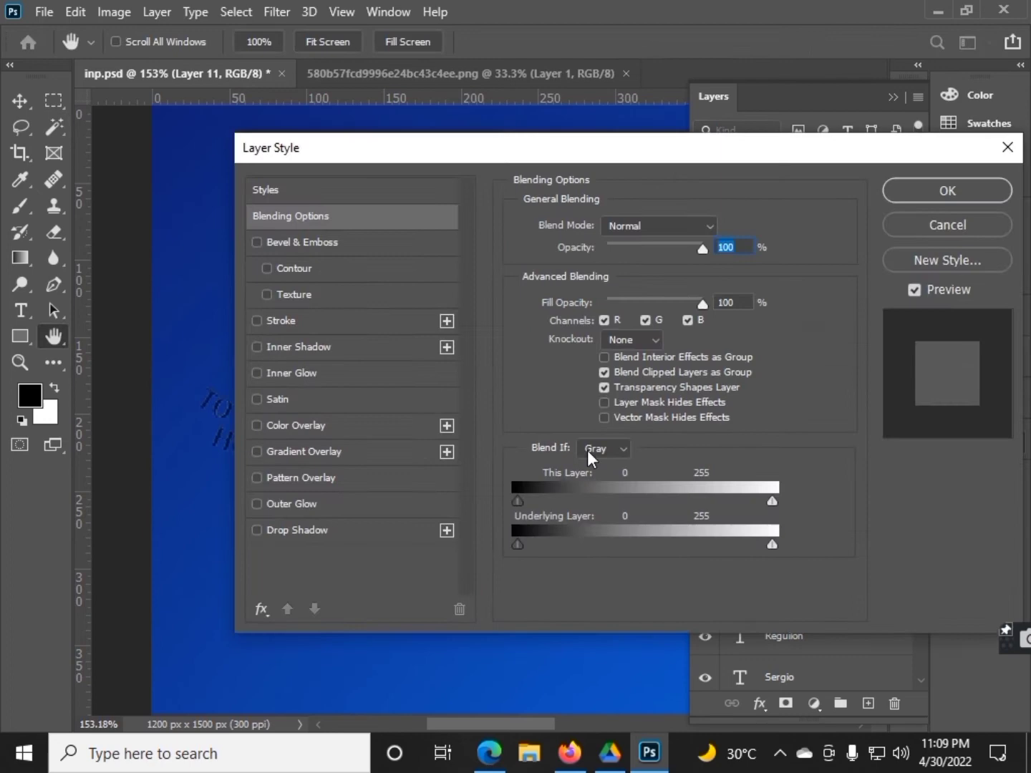
click(322, 503)
click(287, 425)
click(722, 228)
key(Return)
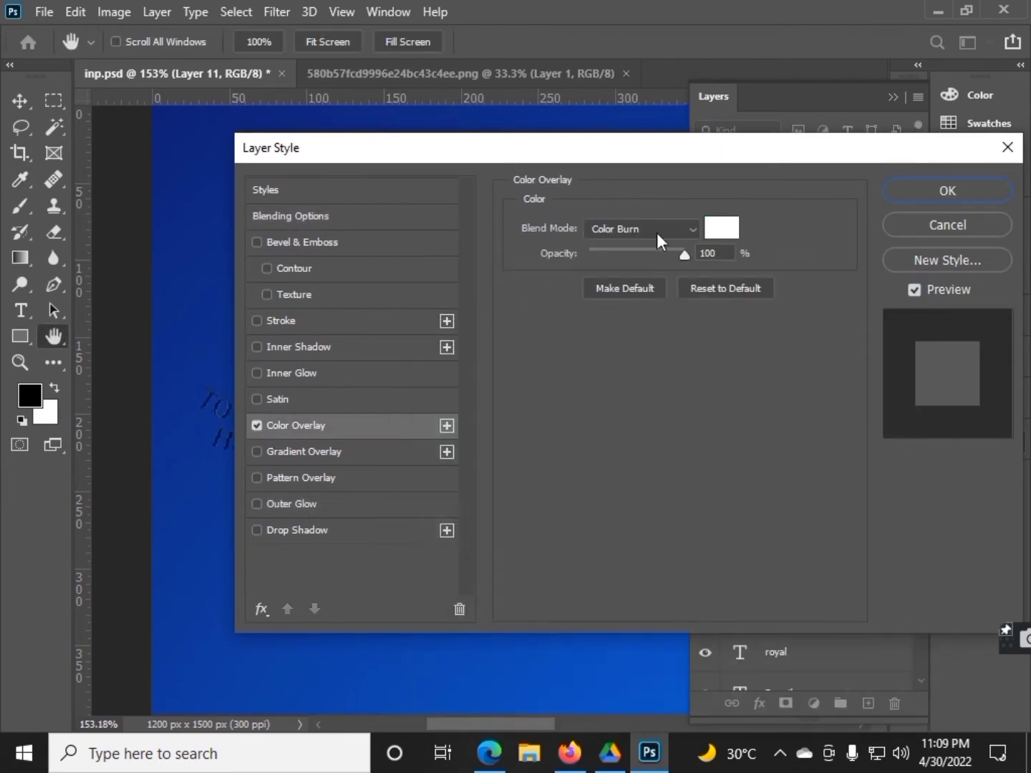
click(644, 229)
click(622, 231)
key(Return)
scroll(367, 328, down, 5)
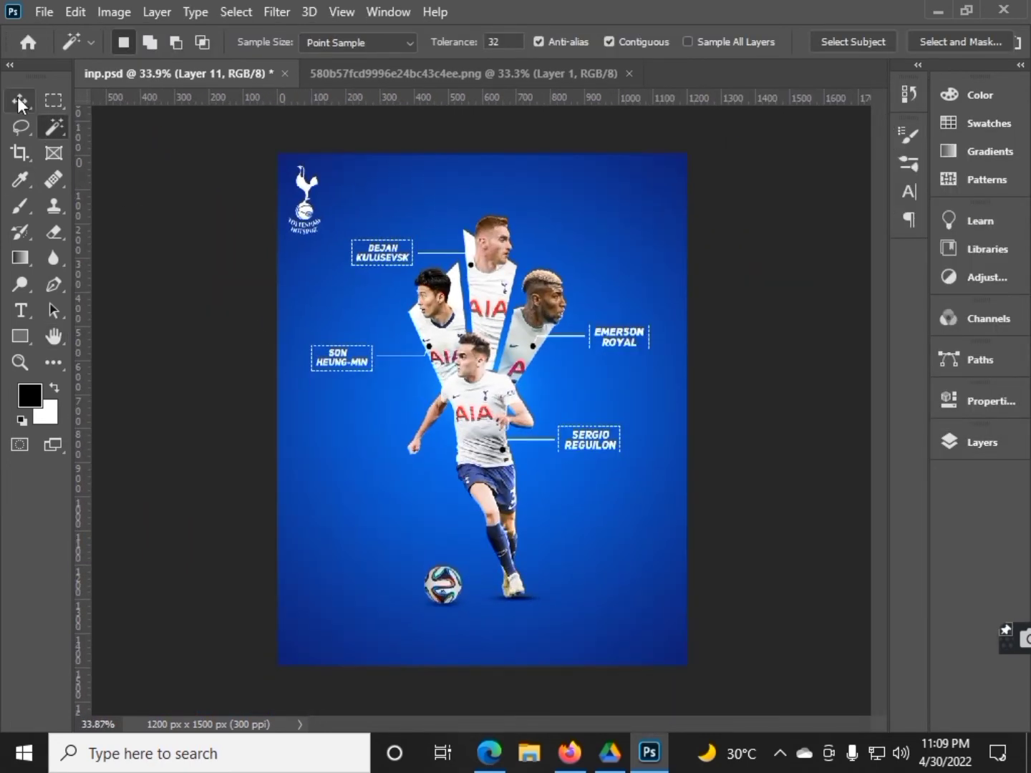
Scale the white crest down to about 88%.
click(20, 104)
key(ctrl+t)
drag(332, 162, 331, 172)
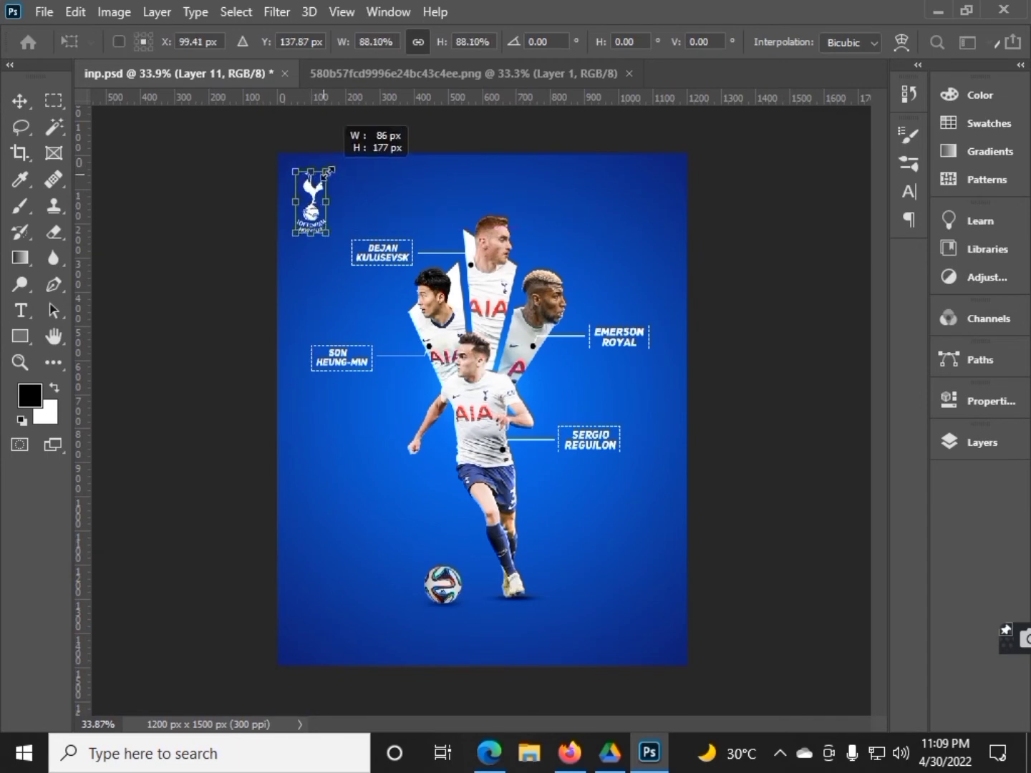
key(Return)
scroll(486, 278, down, 2)
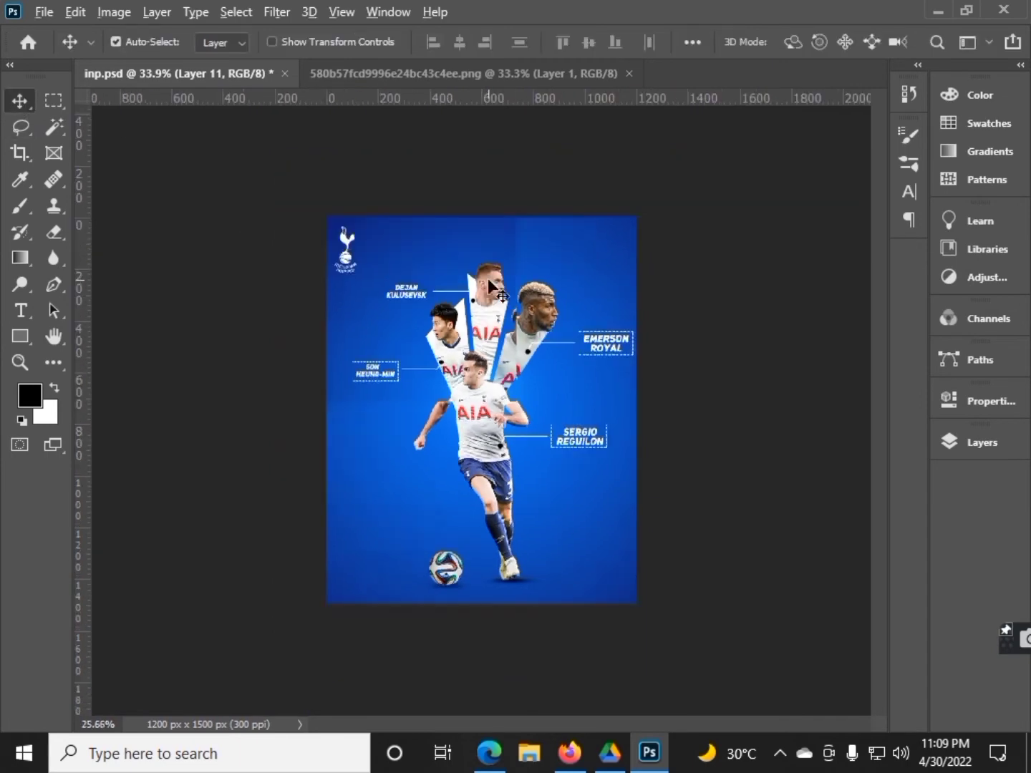
scroll(487, 278, up, 2)
Duplicate the crest layer as Layer 11 copy.
scroll(548, 419, up, 2)
scroll(547, 419, up, 1)
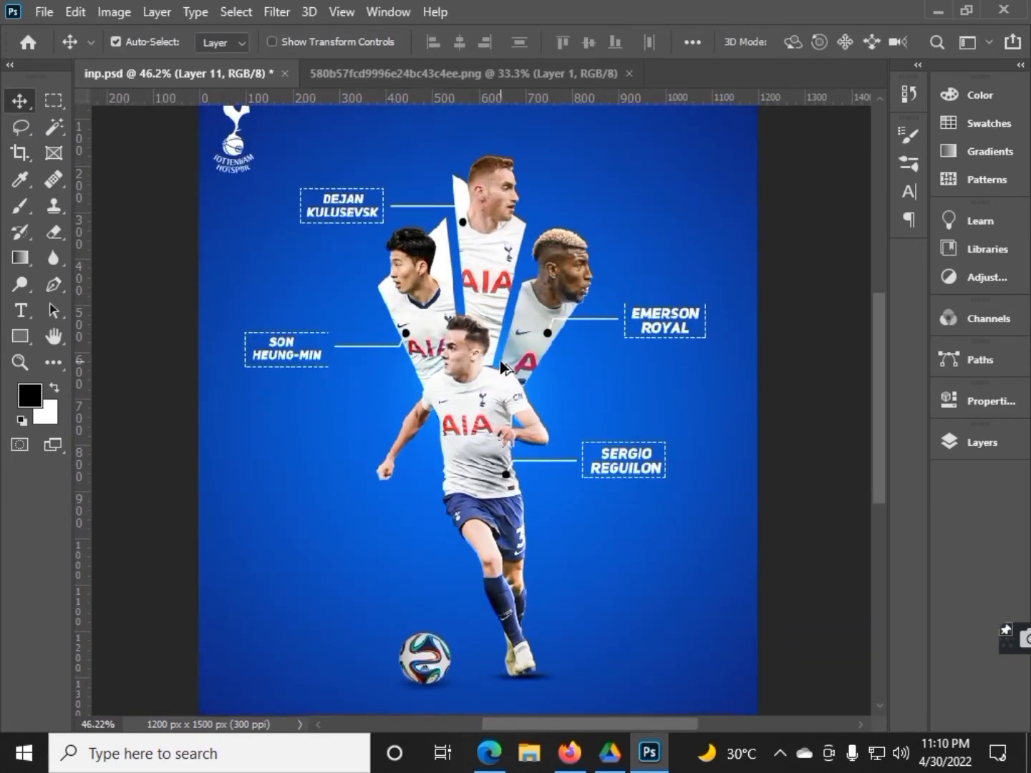
scroll(550, 408, down, 2)
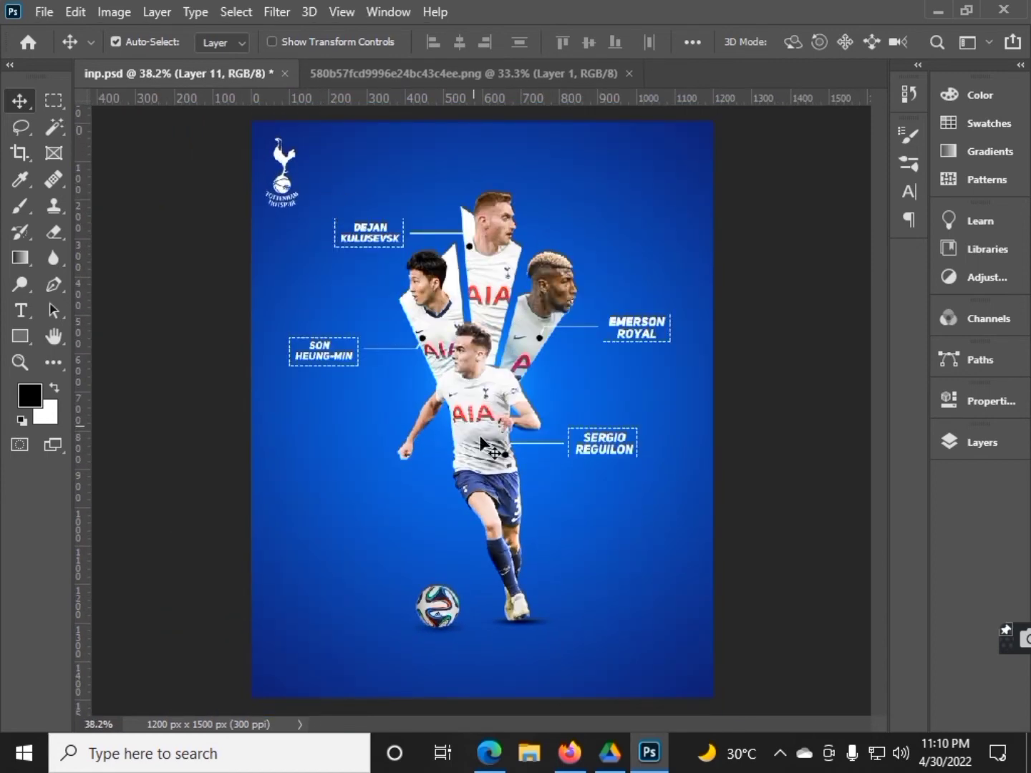
scroll(481, 442, down, 1)
scroll(460, 537, up, 1)
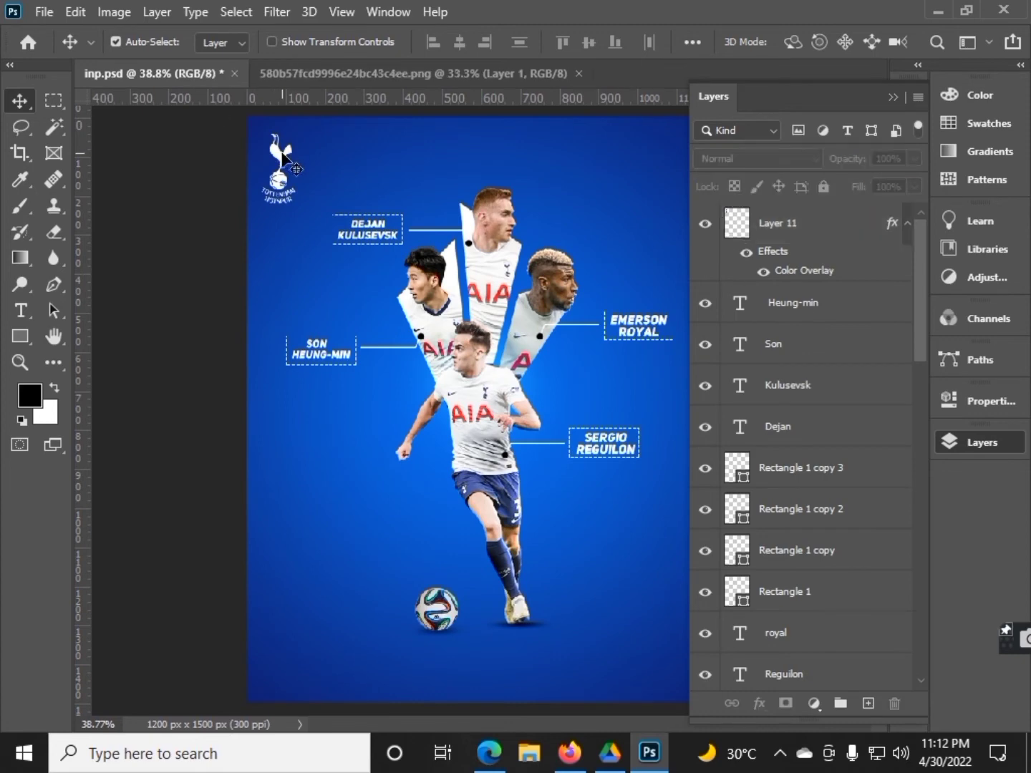
key(ctrl+j)
Move the crest copy down and enlarge and tilt it across the poster.
scroll(502, 416, down, 1)
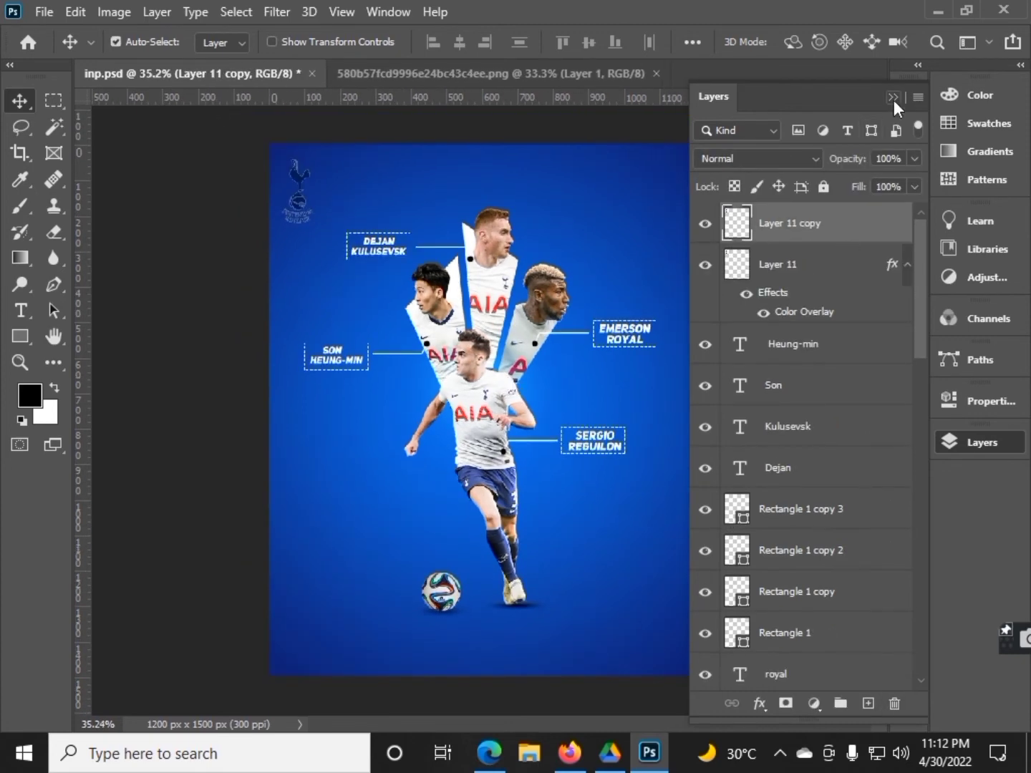
key(ctrl+t)
click(893, 97)
drag(298, 190, 305, 526)
mouse_move(330, 453)
mouse_down()
mouse_move(592, 265)
mouse_move(565, 589)
mouse_up()
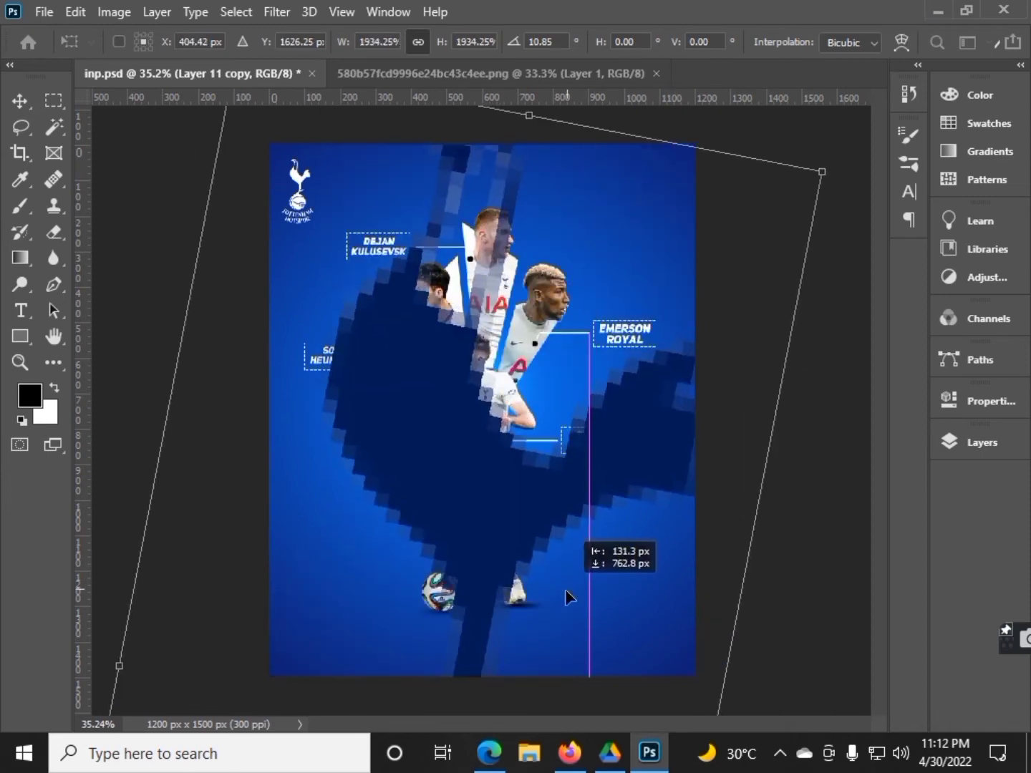
key(Return)
Give the crest copy a light grey Color Overlay and move it lower in the layer stack.
click(977, 441)
double_click(754, 366)
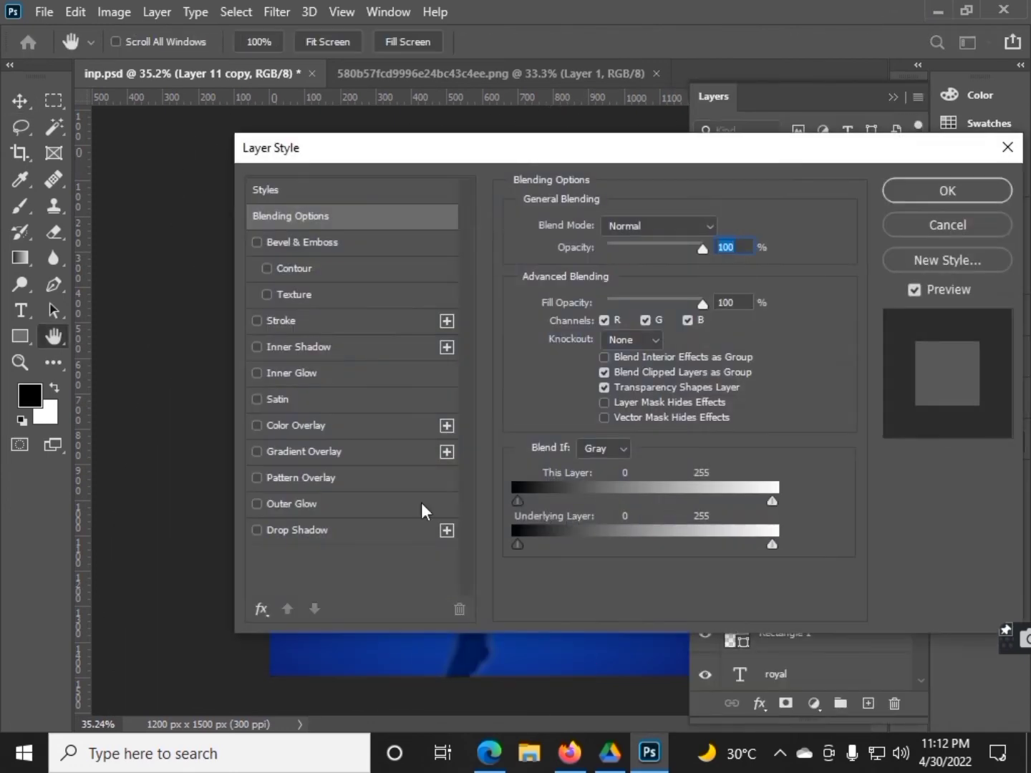
click(266, 436)
click(721, 228)
click(397, 454)
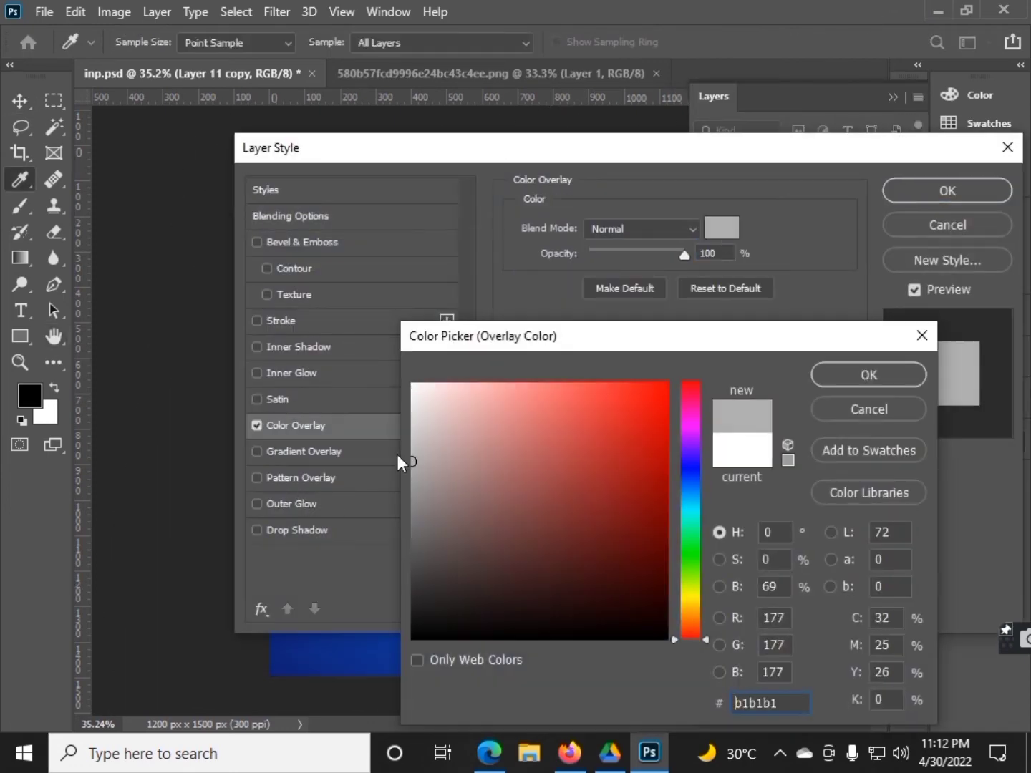
click(838, 384)
click(718, 235)
click(813, 380)
click(924, 192)
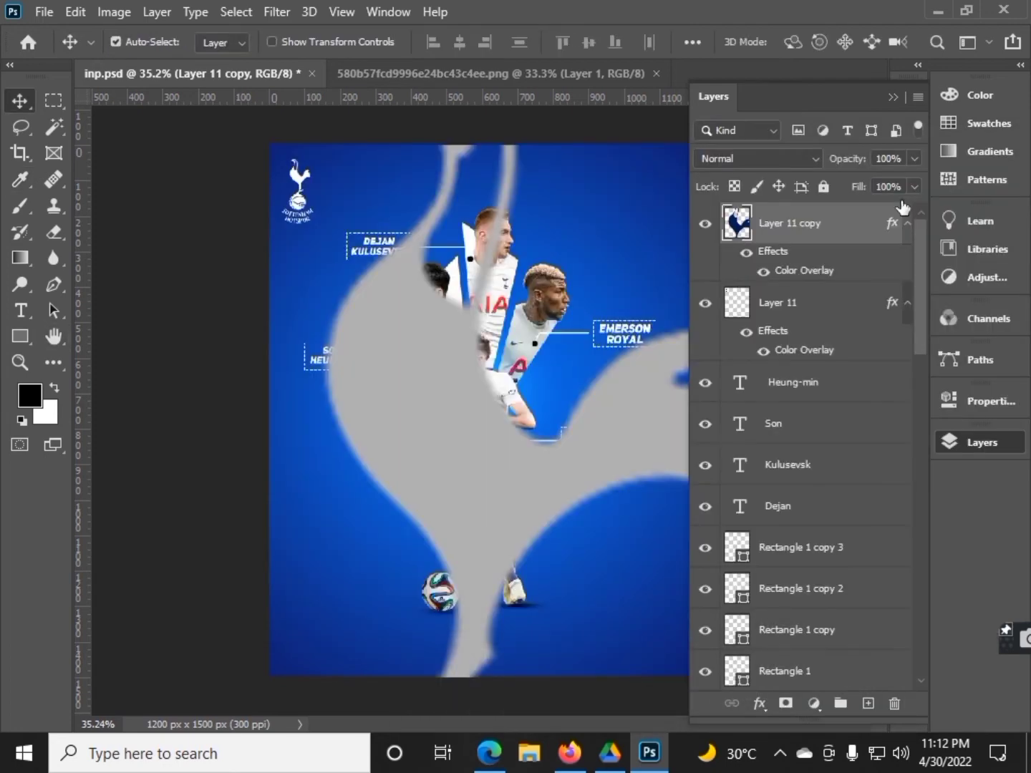
mouse_move(788, 290)
mouse_down()
mouse_move(817, 313)
mouse_move(804, 749)
mouse_move(760, 548)
mouse_up()
Rotate the grey crest silhouette to about 6° and enlarge it behind the players.
click(893, 96)
key(ctrl+t)
key(ctrl+0)
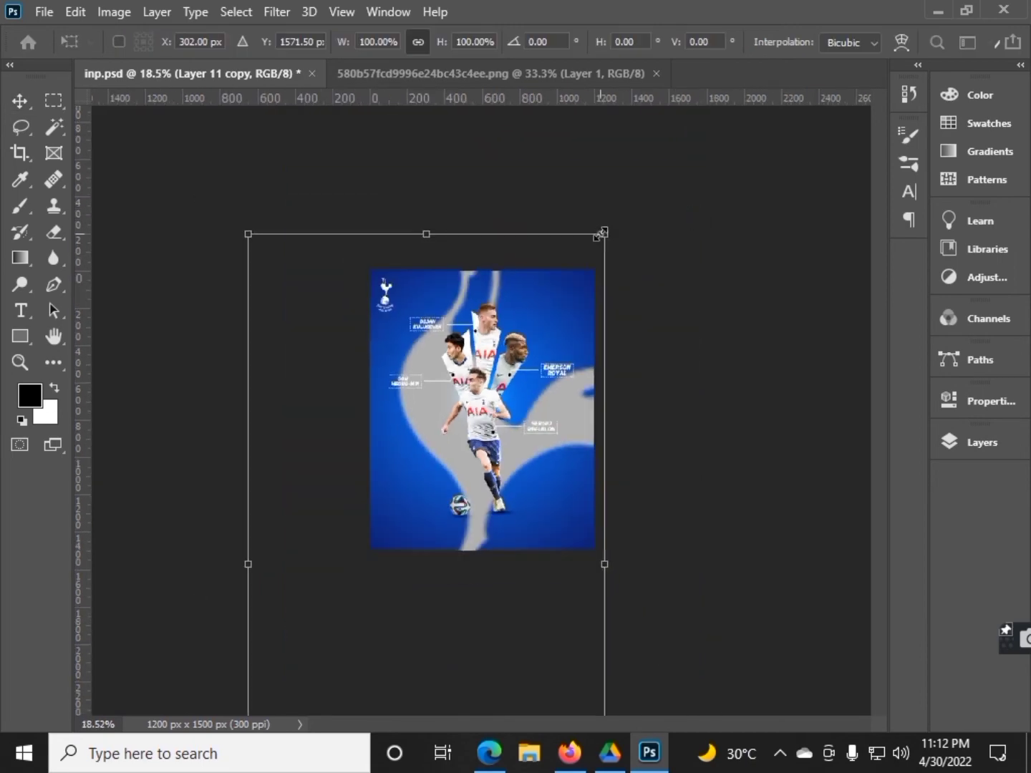
mouse_move(601, 229)
mouse_down()
mouse_move(631, 249)
mouse_move(557, 346)
mouse_up()
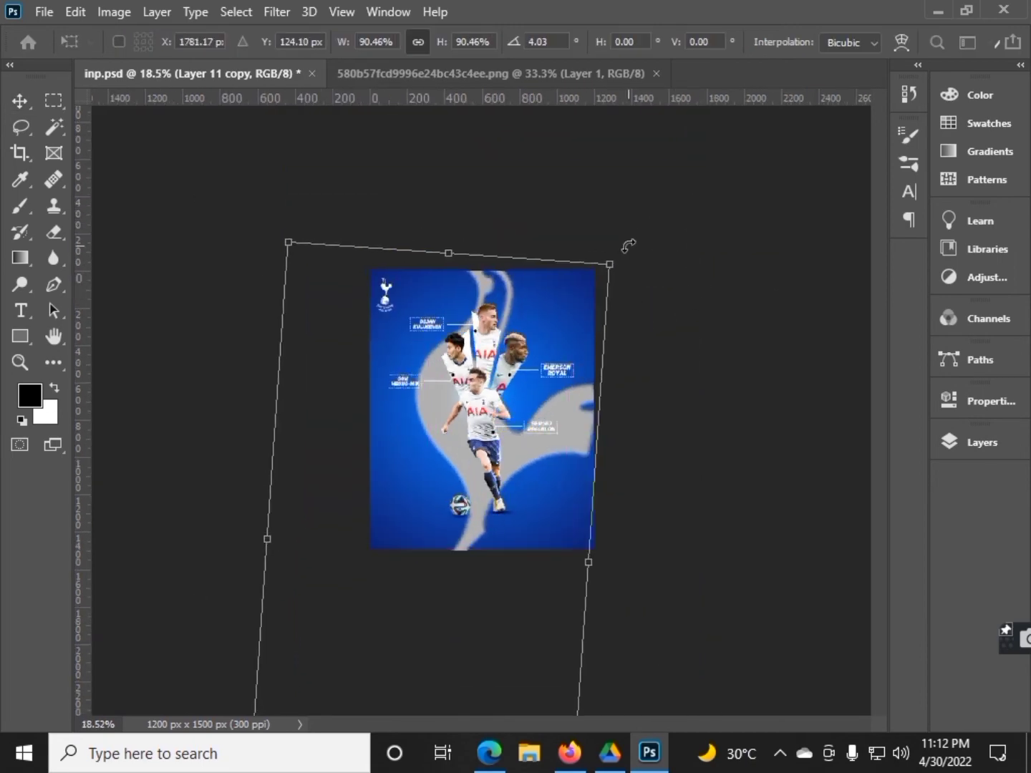
drag(315, 200, 306, 194)
drag(444, 300, 466, 315)
drag(582, 293, 611, 287)
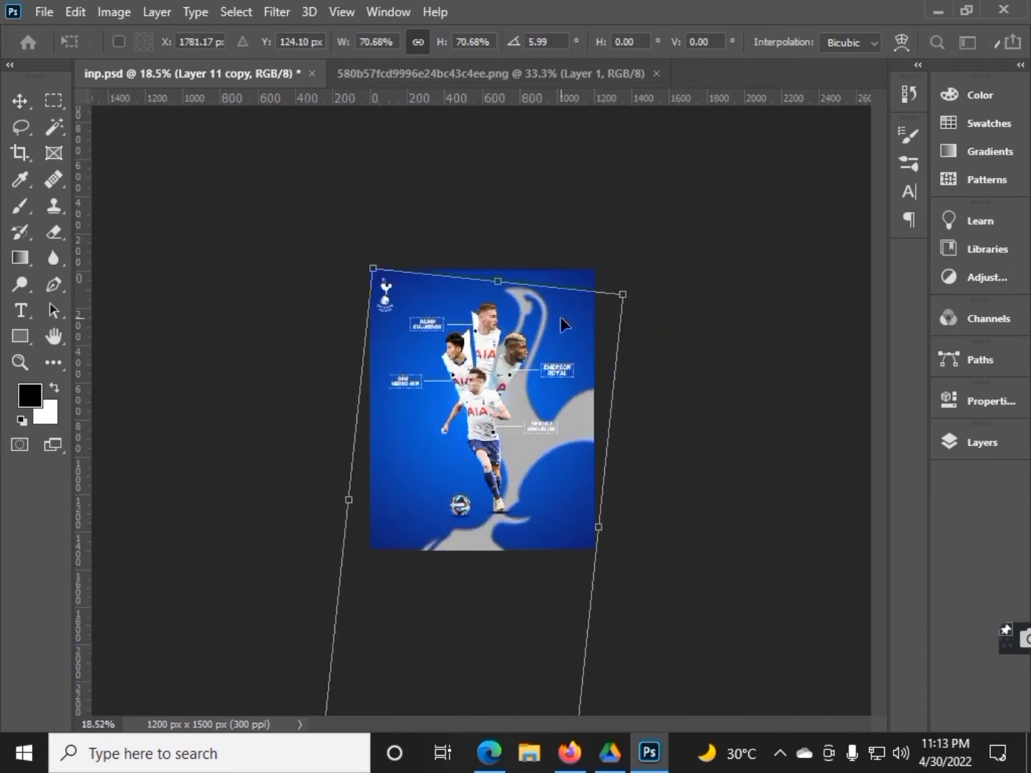
key(Return)
Keep the silhouette's blend mode at Normal and lower its opacity to 10%.
click(981, 441)
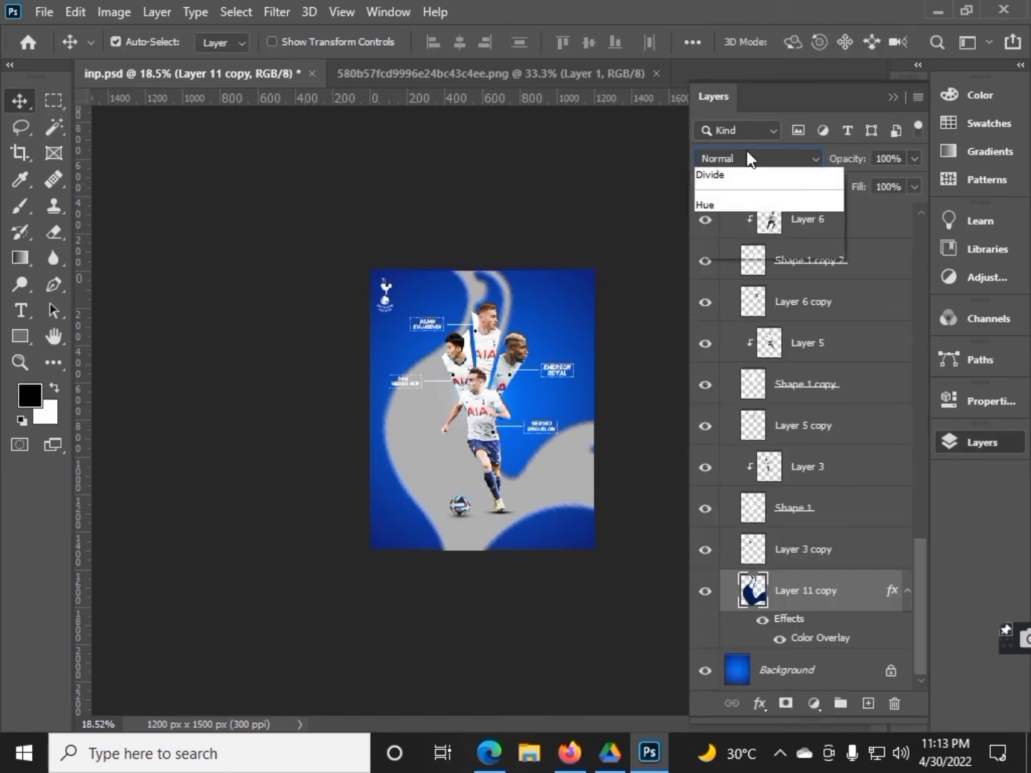
click(749, 159)
scroll(748, 158, down, 5)
scroll(749, 158, down, 7)
scroll(774, 136, down, 4)
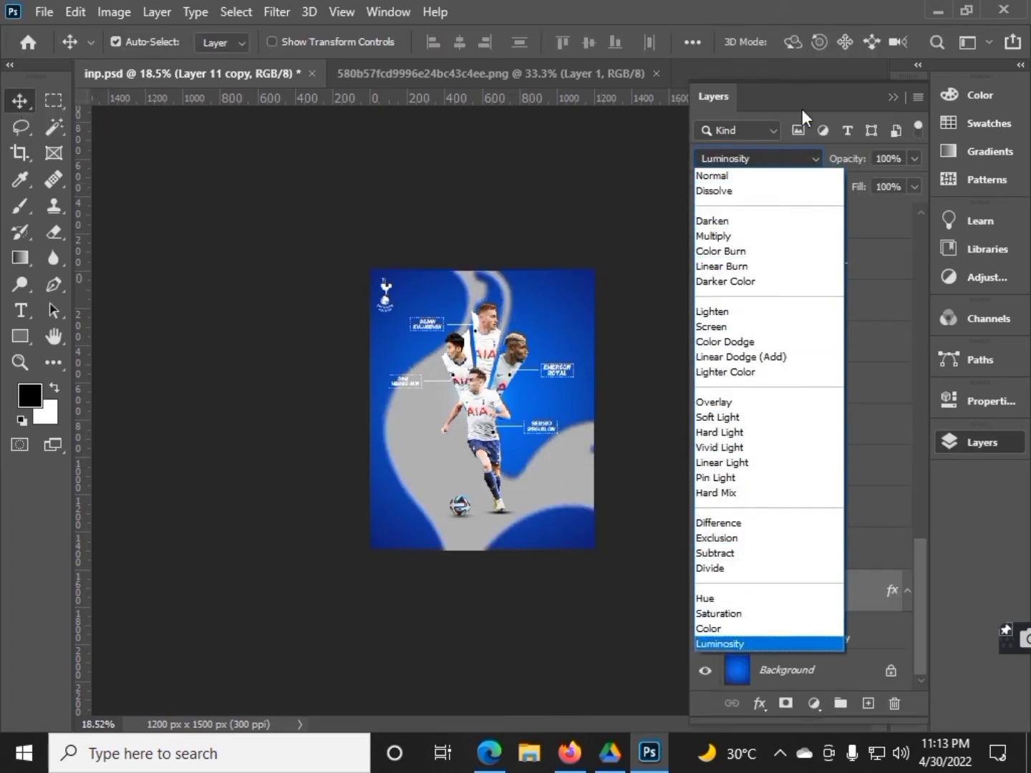
click(888, 157)
text(10)
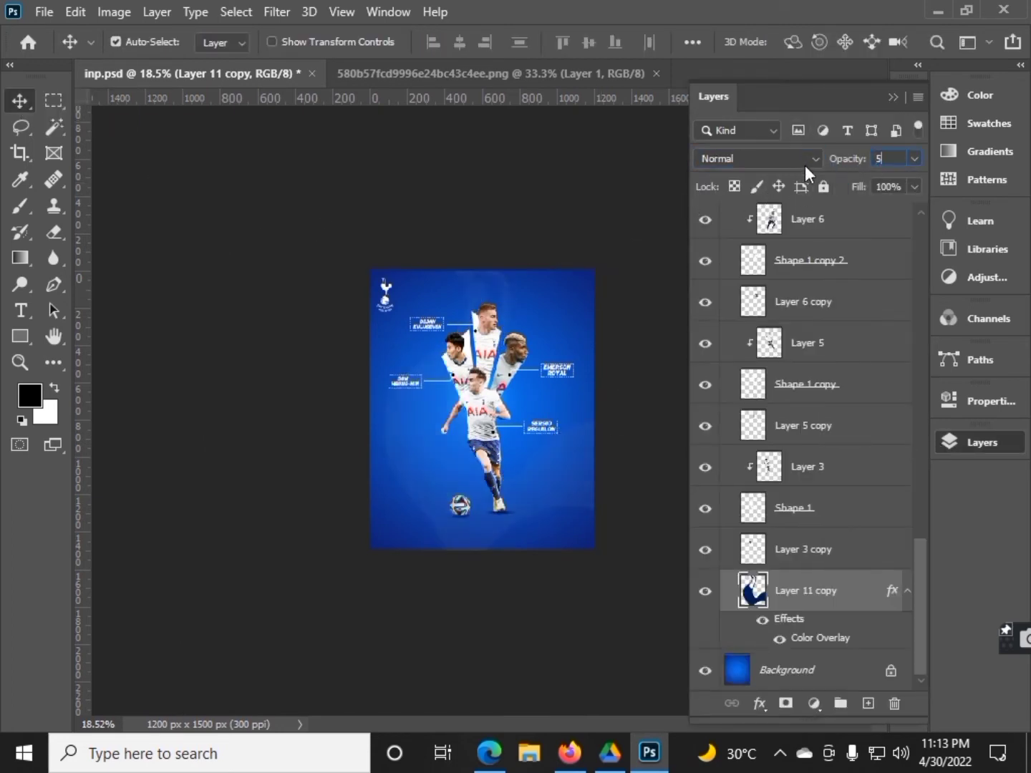
click(893, 96)
Set the faded crest silhouette layer's blend mode to Linear Dodge (Add).
key(ctrl+0)
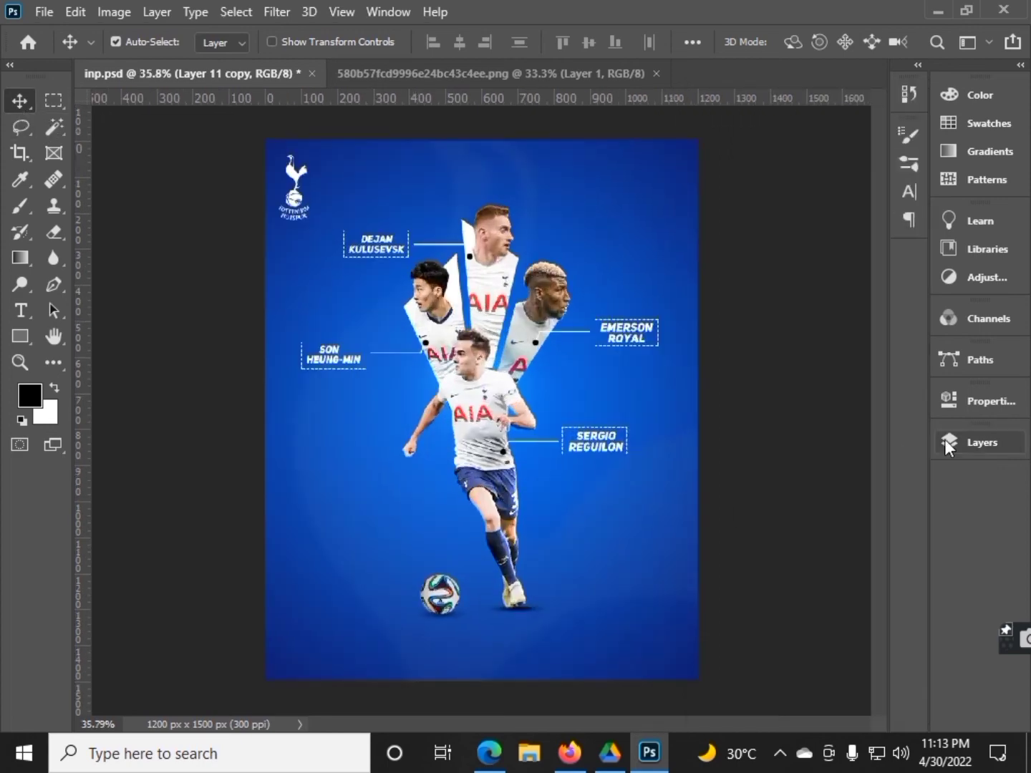
click(946, 442)
click(755, 158)
click(752, 357)
click(626, 302)
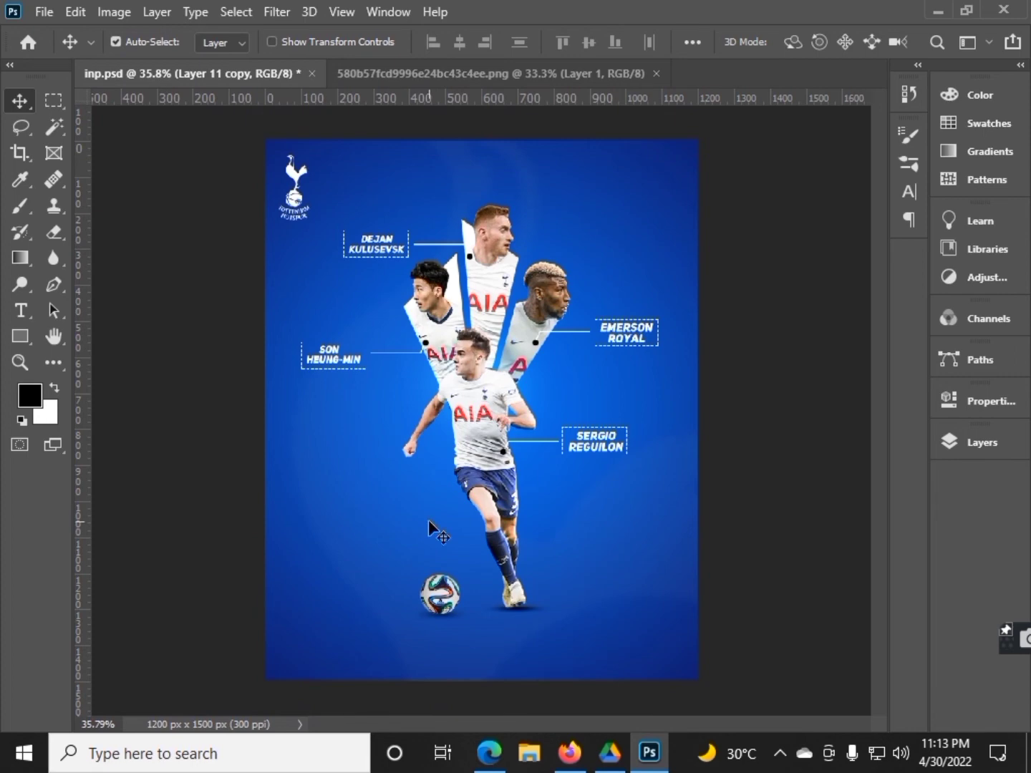
Delete the duplicate logo layer and slightly resize the small top-left club crest.
scroll(476, 640, up, 1)
scroll(567, 656, up, 1)
scroll(489, 650, down, 1)
key(Delete)
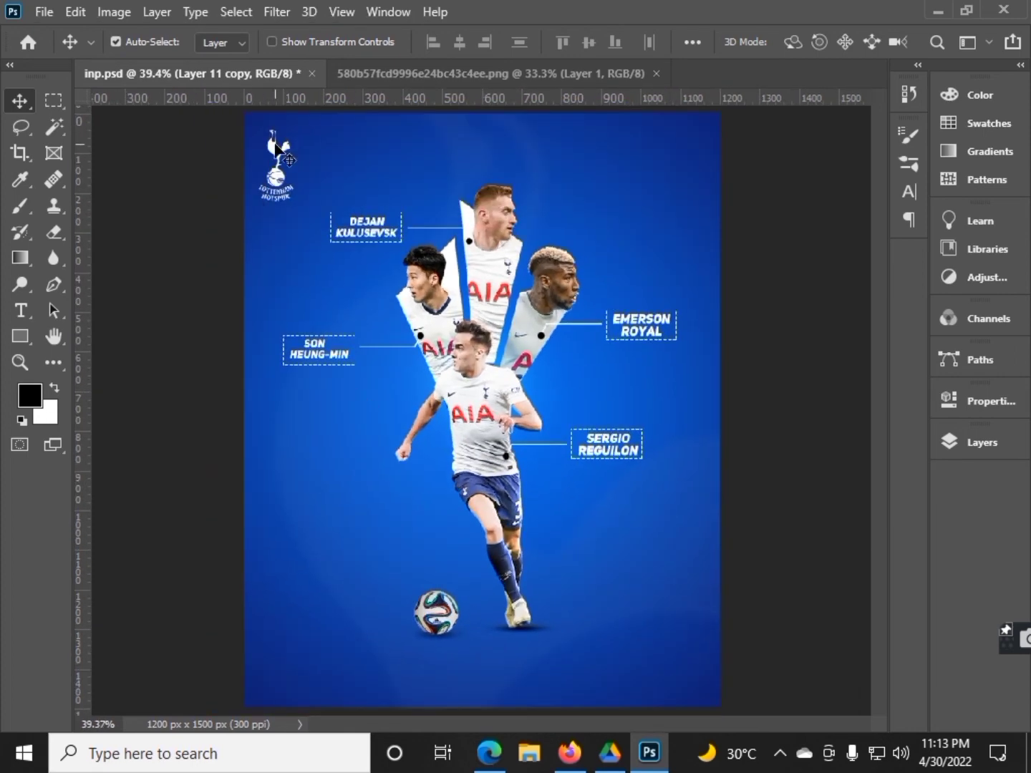
key(ctrl+t)
drag(301, 119, 315, 94)
key(Return)
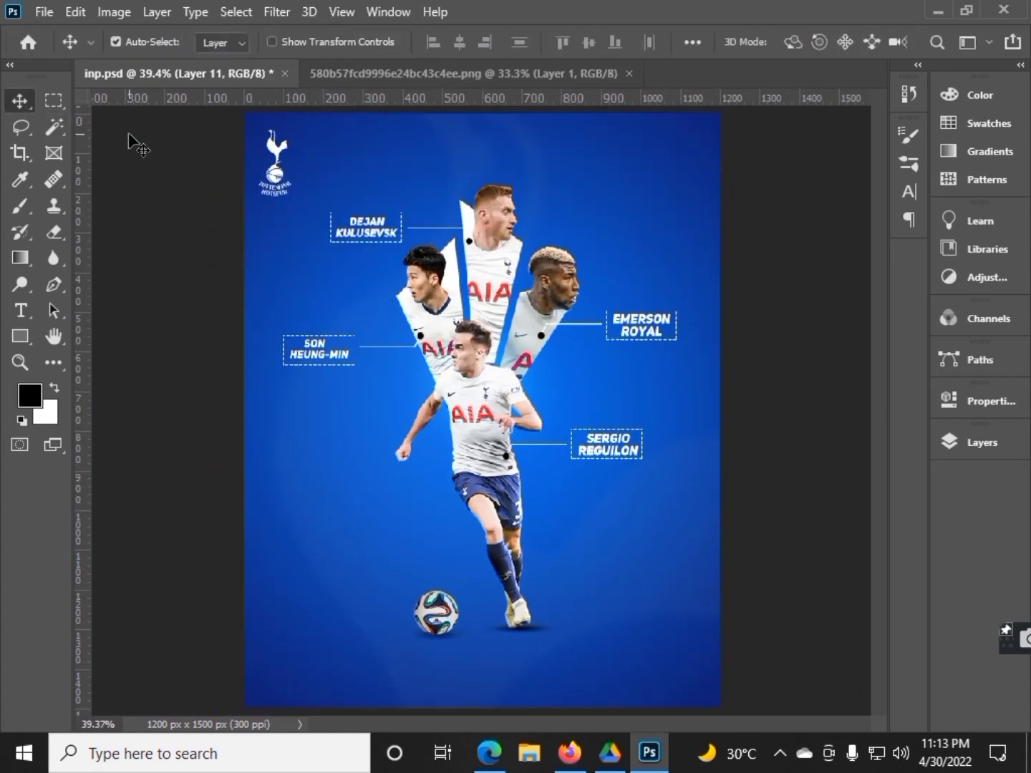
scroll(354, 362, down, 2)
scroll(355, 362, up, 1)
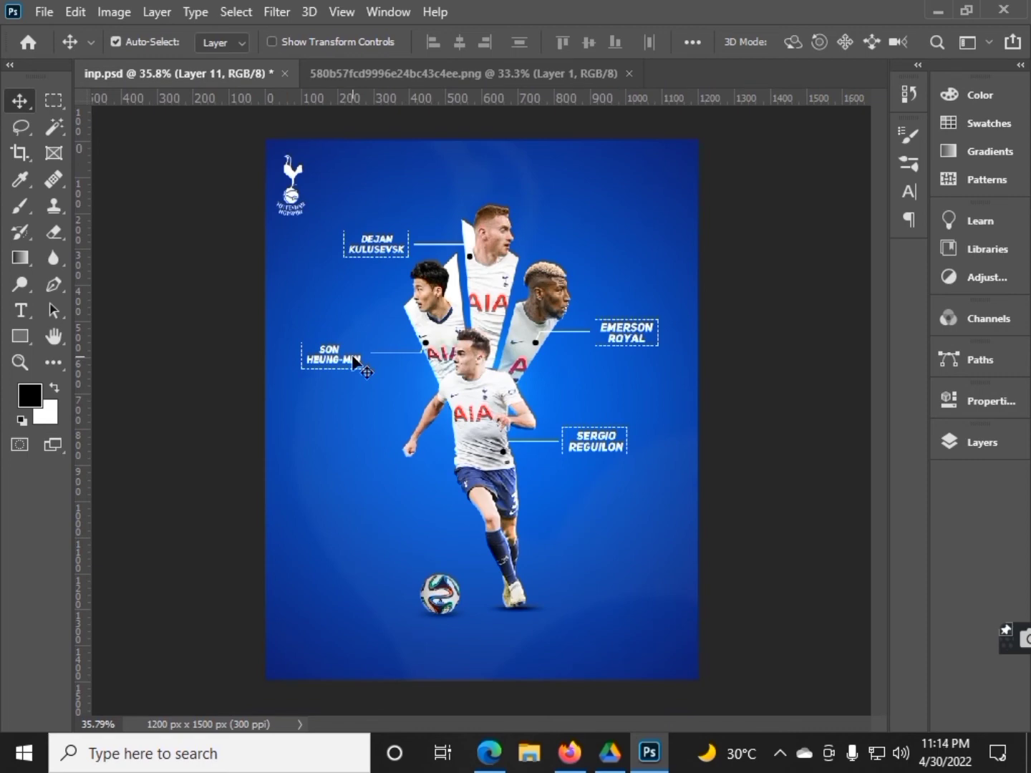
scroll(515, 410, up, 2)
scroll(517, 409, up, 1)
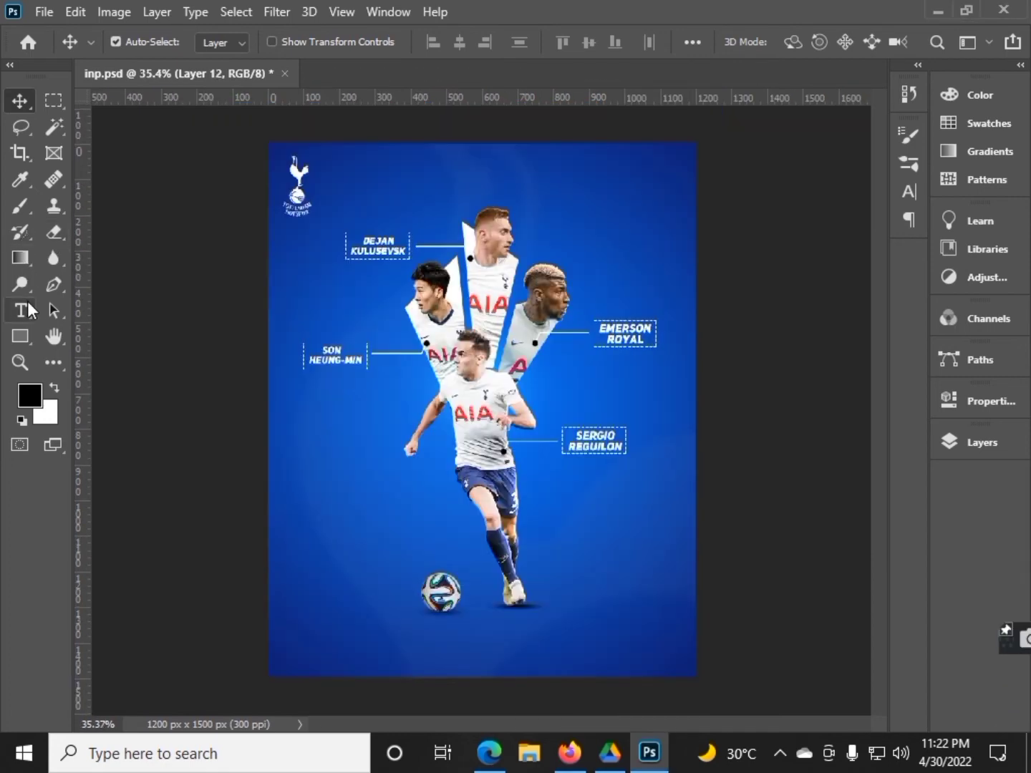
Add a white 'TOTTENHAM HOTSPUR' text line near the bottom centre of the poster.
click(21, 310)
click(439, 657)
text(TOTTENHAM HOTSPAR)
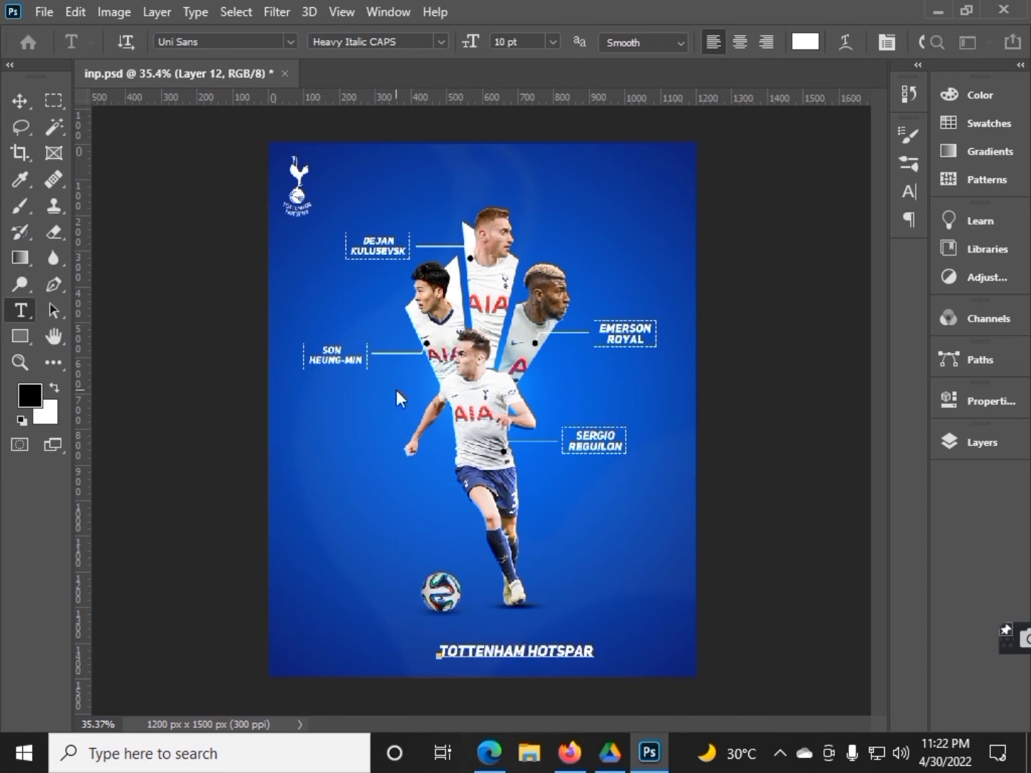
key(ctrl+v)
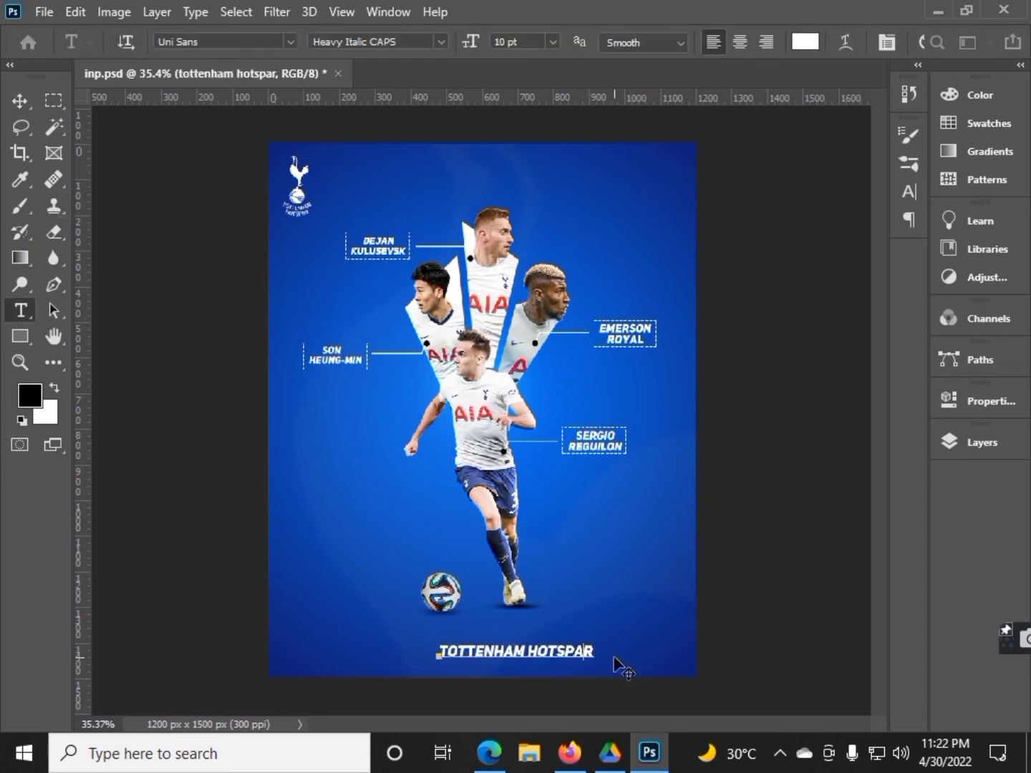
text(U)
key(ctrl+Return)
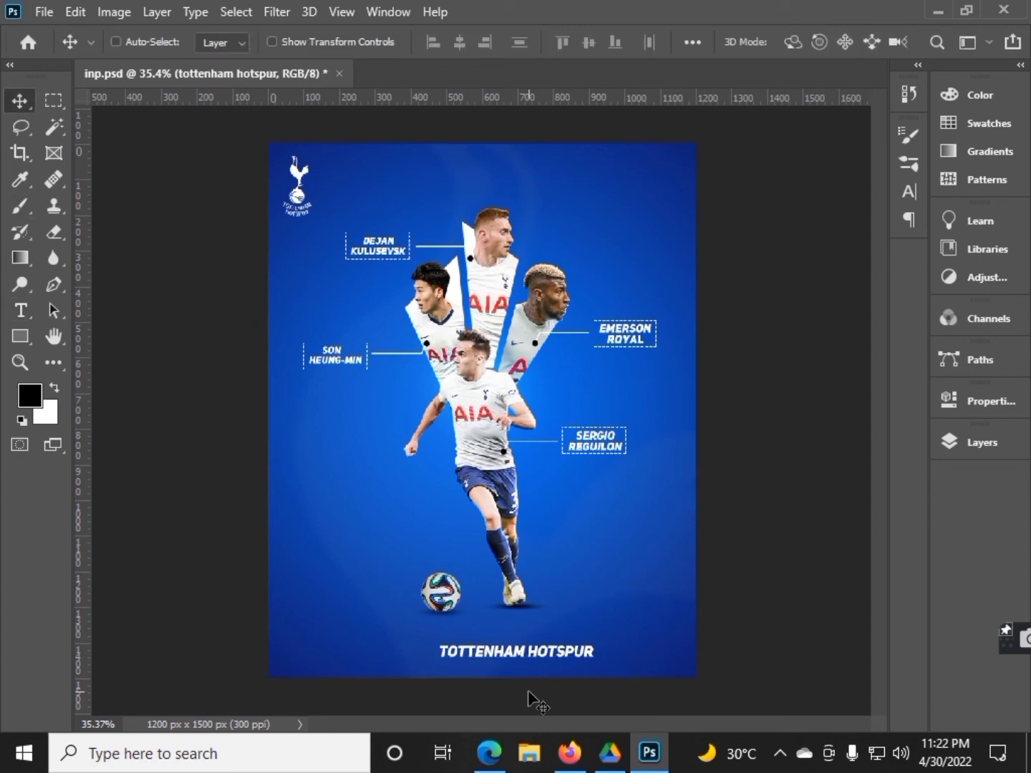
Scale the title down slightly, to about 89%.
key(ctrl+t)
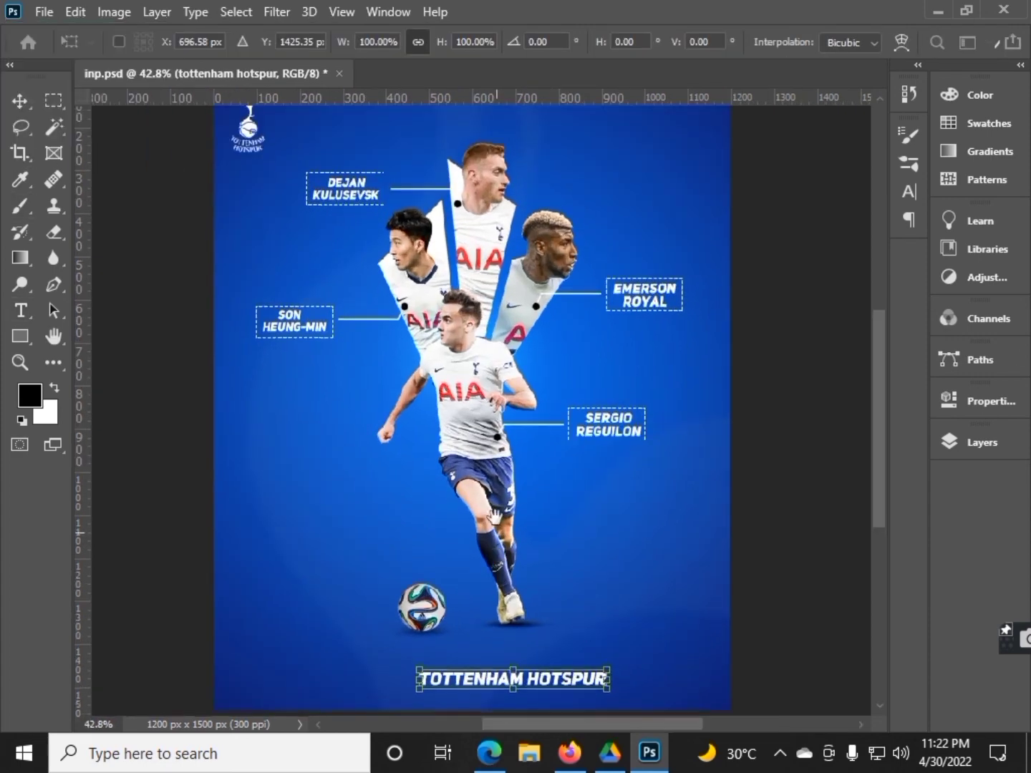
scroll(608, 583, up, 4)
drag(624, 514, 598, 518)
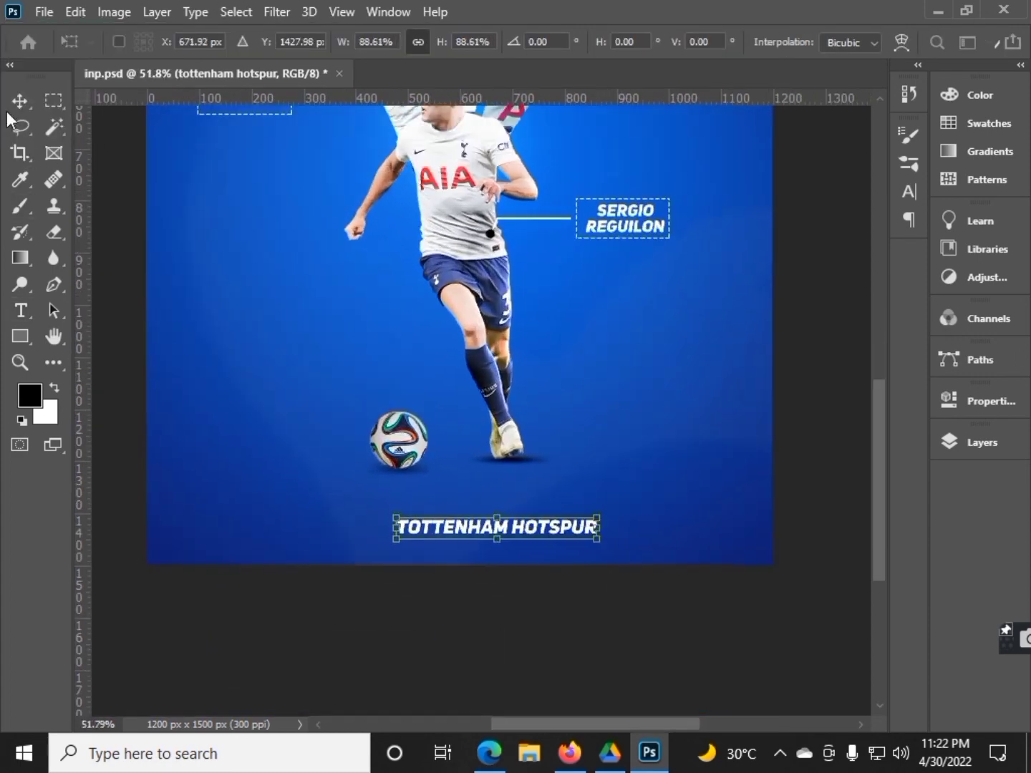
key(Return)
Try Anton and Jersey M54 on the title, settling on Franklin Gothic Demi Cond.
double_click(564, 532)
click(218, 41)
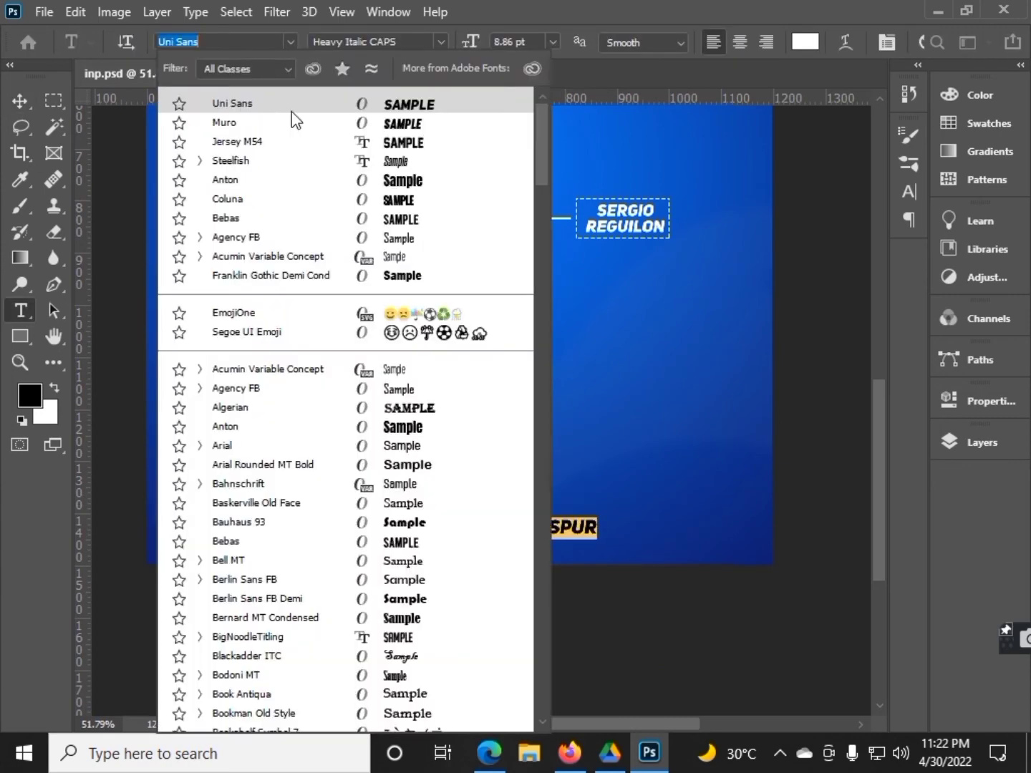
click(376, 178)
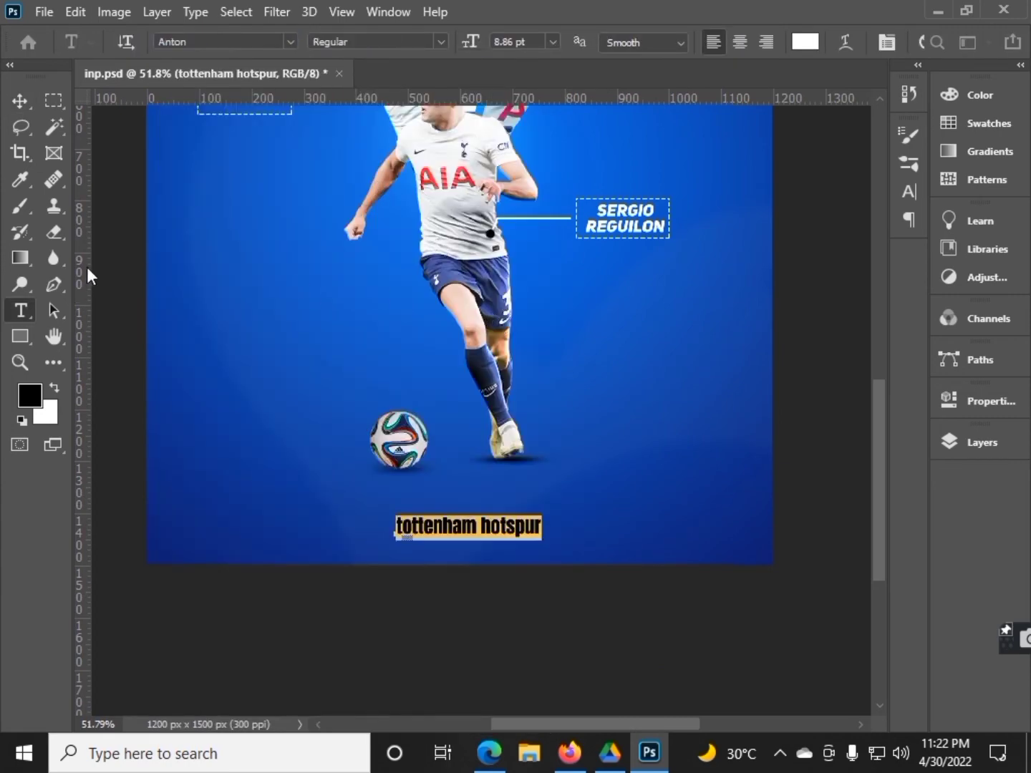
text(TOTTEN)
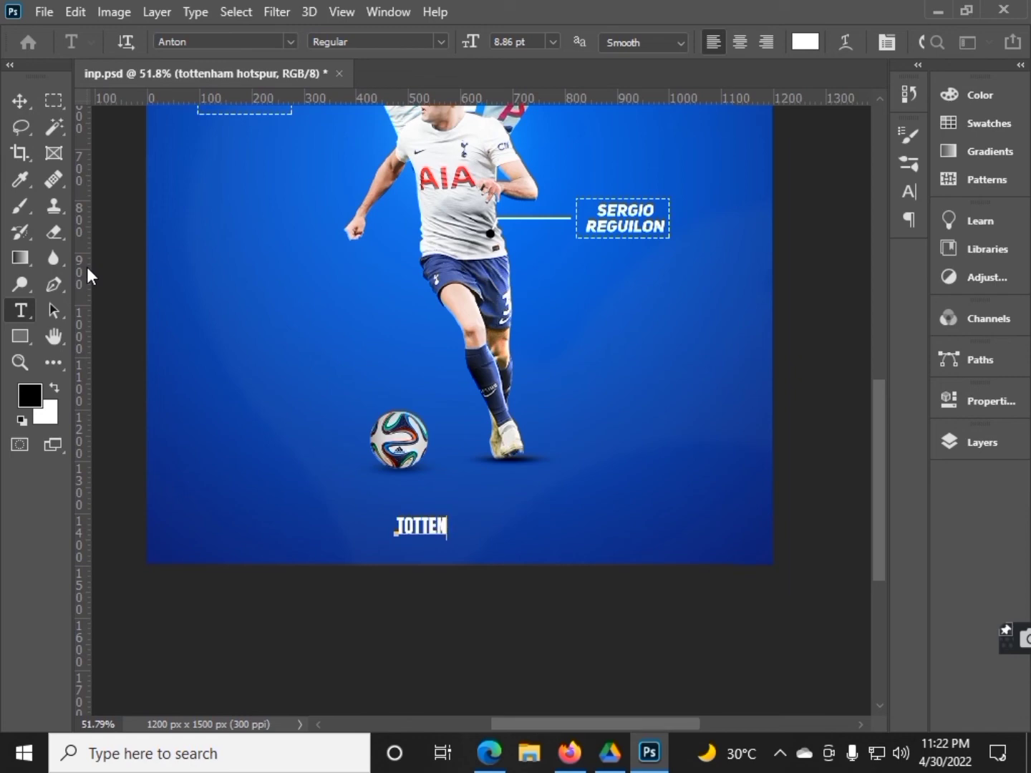
text(HAM HOT)
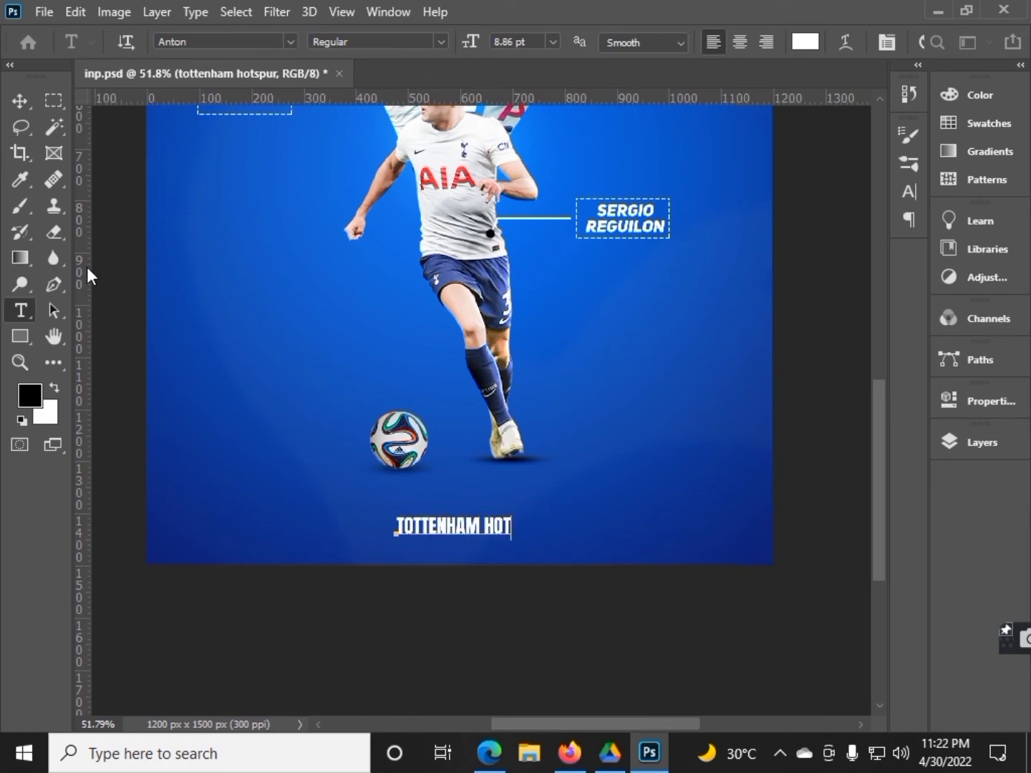
text(SPUR)
key(ctrl+a)
click(288, 40)
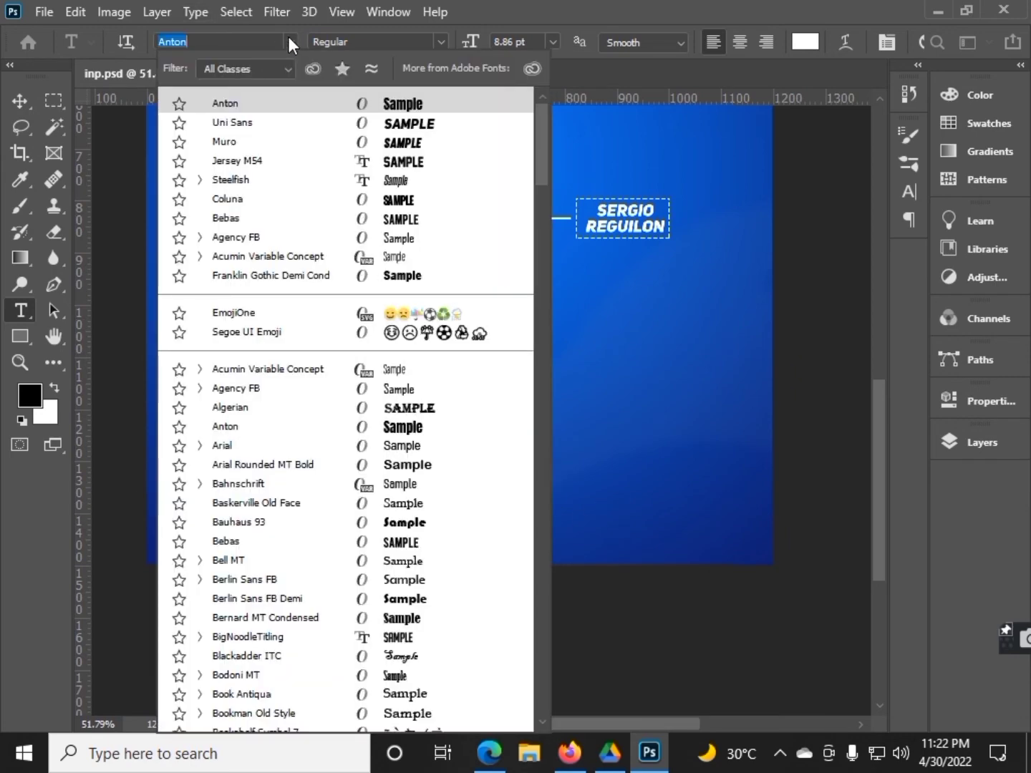
click(294, 164)
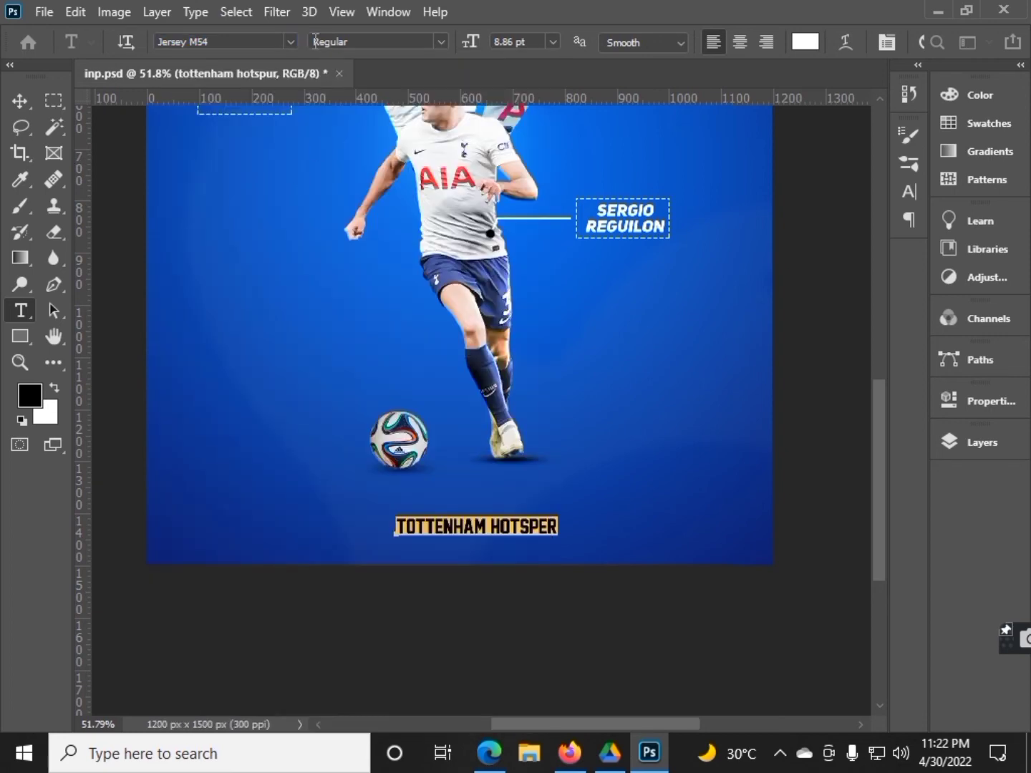
click(291, 42)
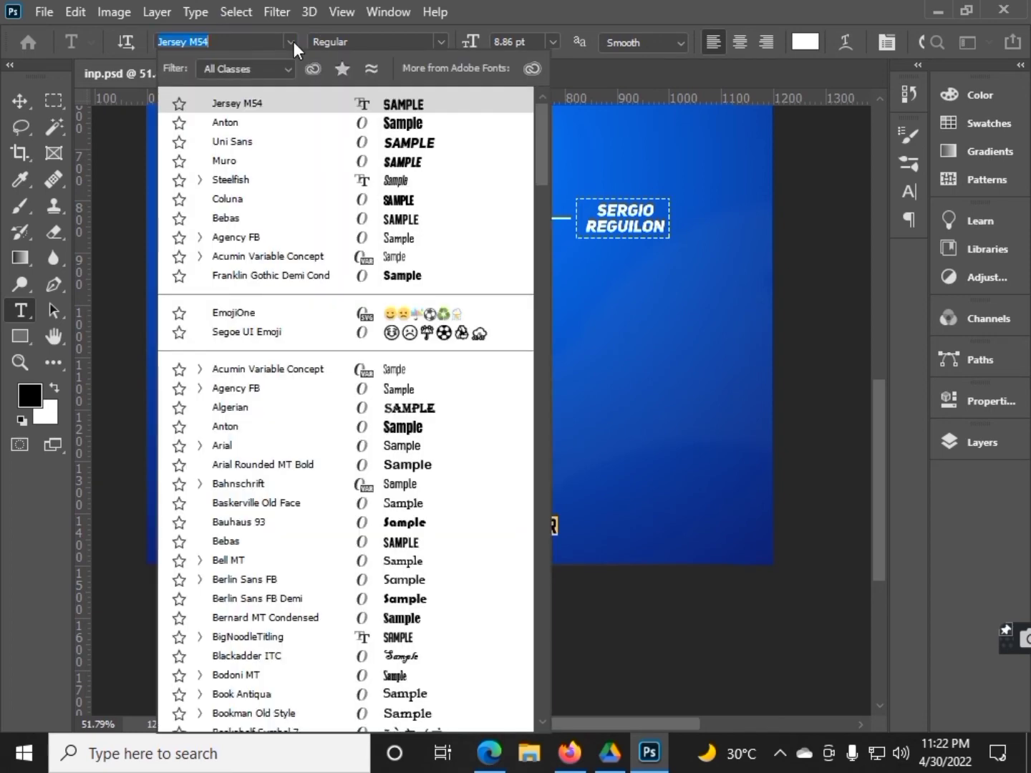
click(315, 274)
key(Escape)
Centre the title horizontally with alignment set to the canvas.
key(v)
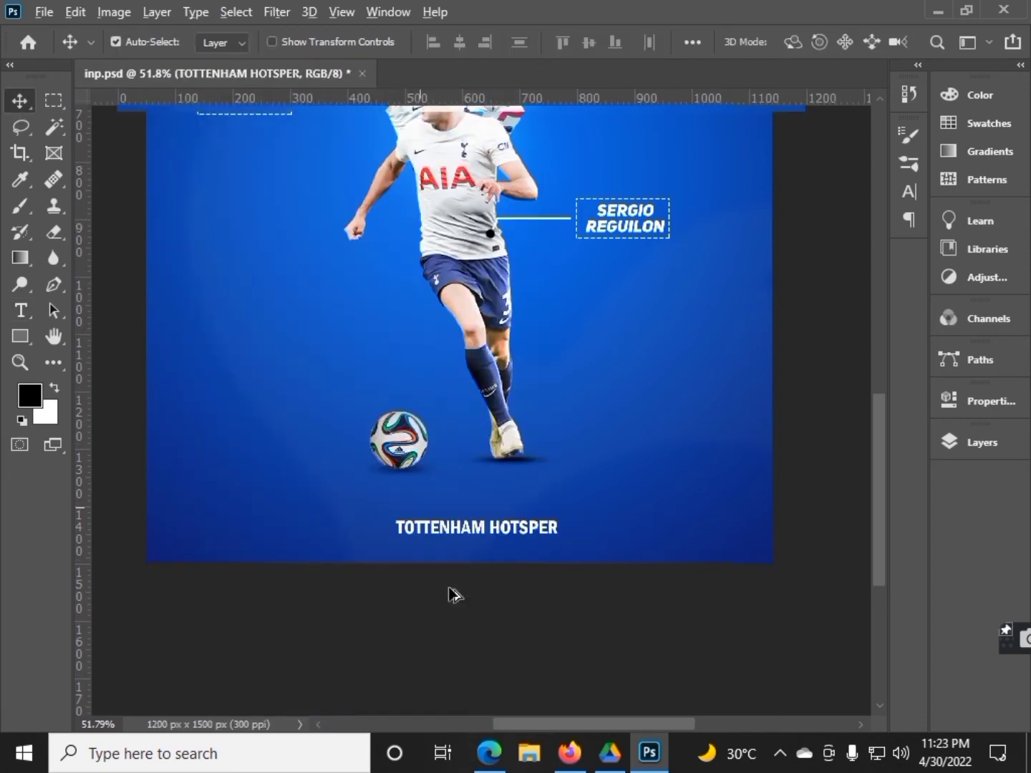
scroll(451, 594, up, 3)
scroll(511, 218, down, 2)
click(693, 42)
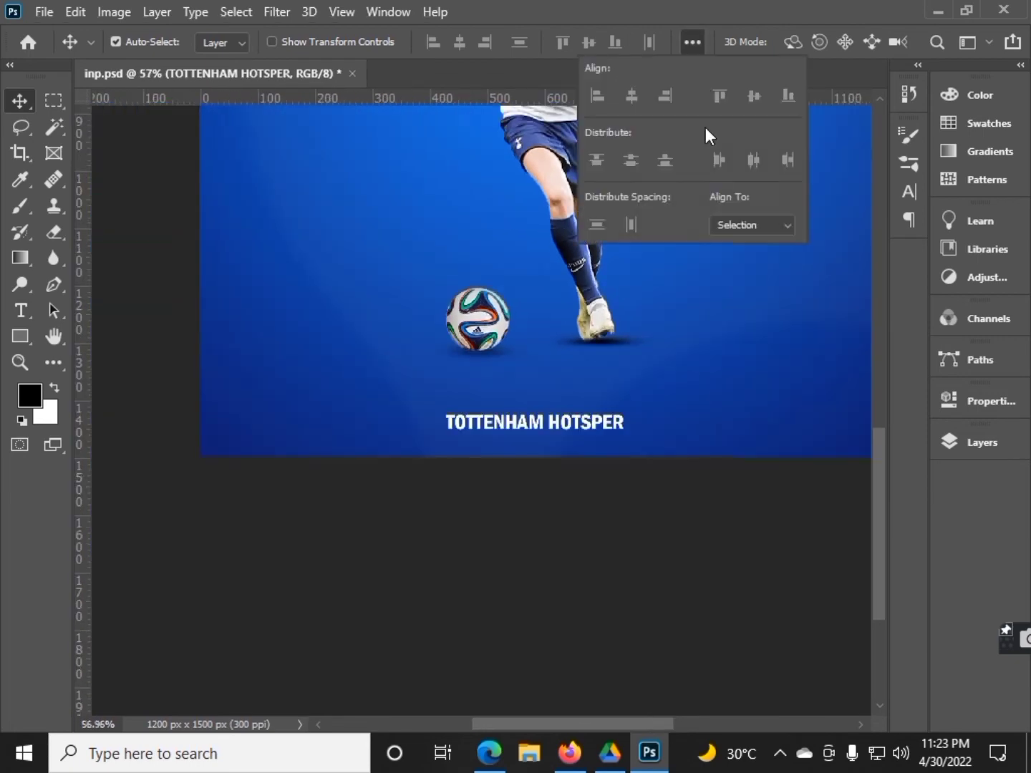
click(751, 224)
click(736, 256)
click(460, 42)
scroll(396, 189, down, 1)
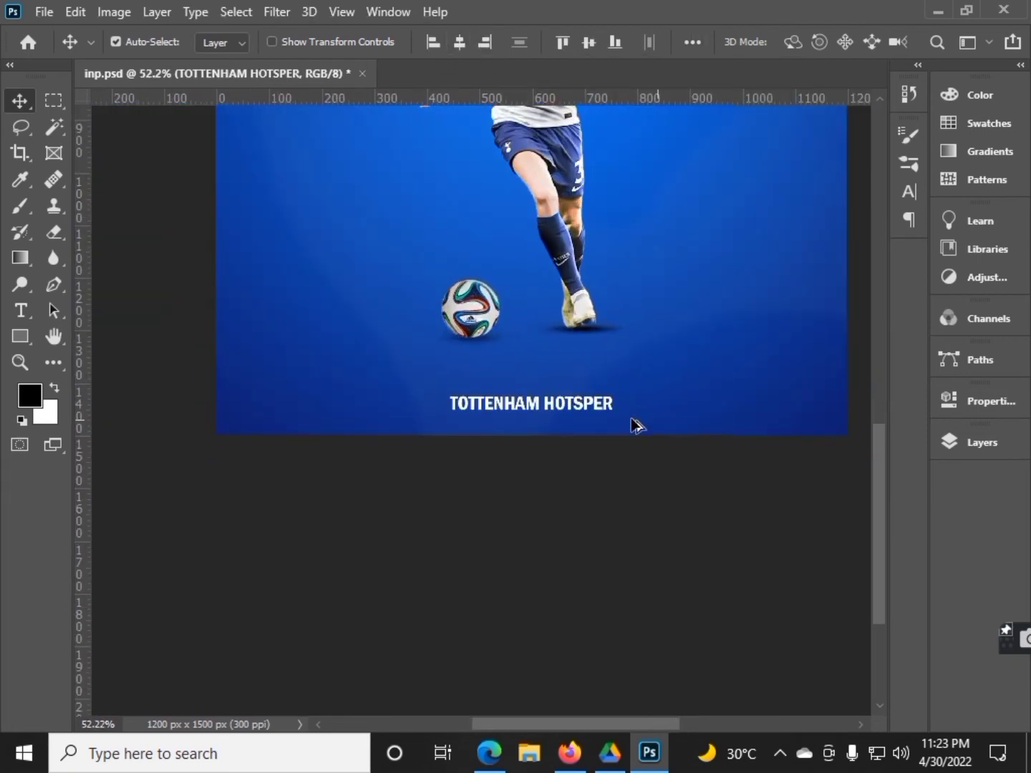
scroll(352, 361, up, 2)
scroll(518, 373, up, 1)
scroll(518, 373, right, 1)
Fix the 'HOTSPER' typo so the title reads TOTTENHAM HOTSPUR.
double_click(617, 379)
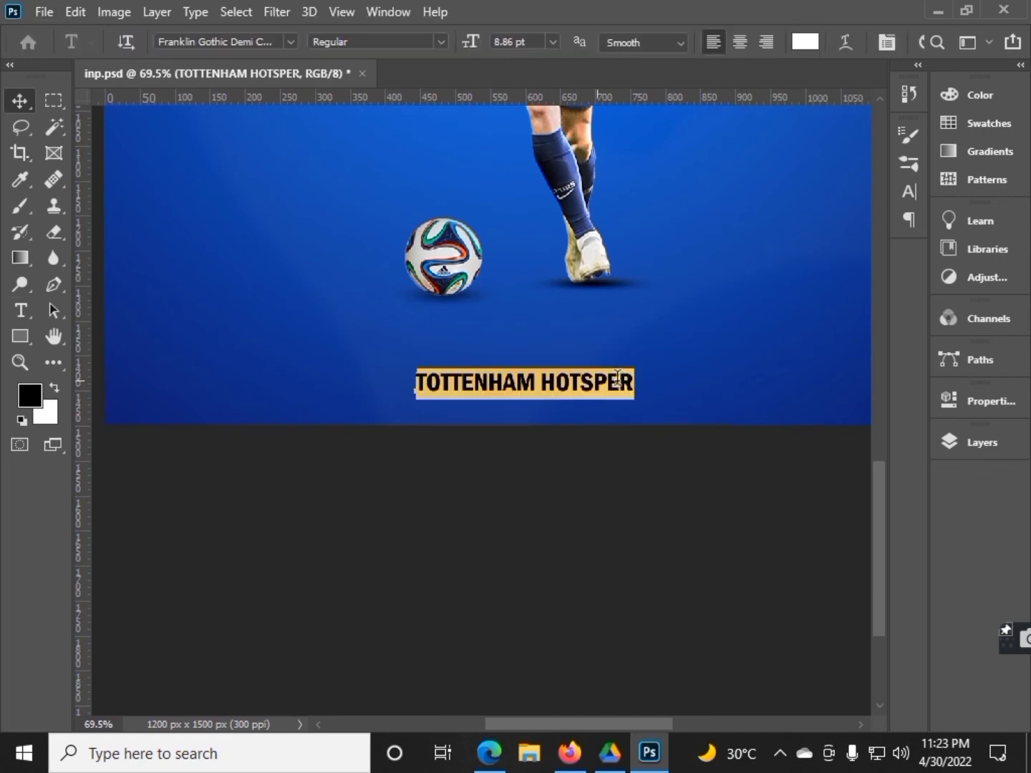
drag(618, 380, 605, 379)
key(BackSpace)
text(U)
click(19, 100)
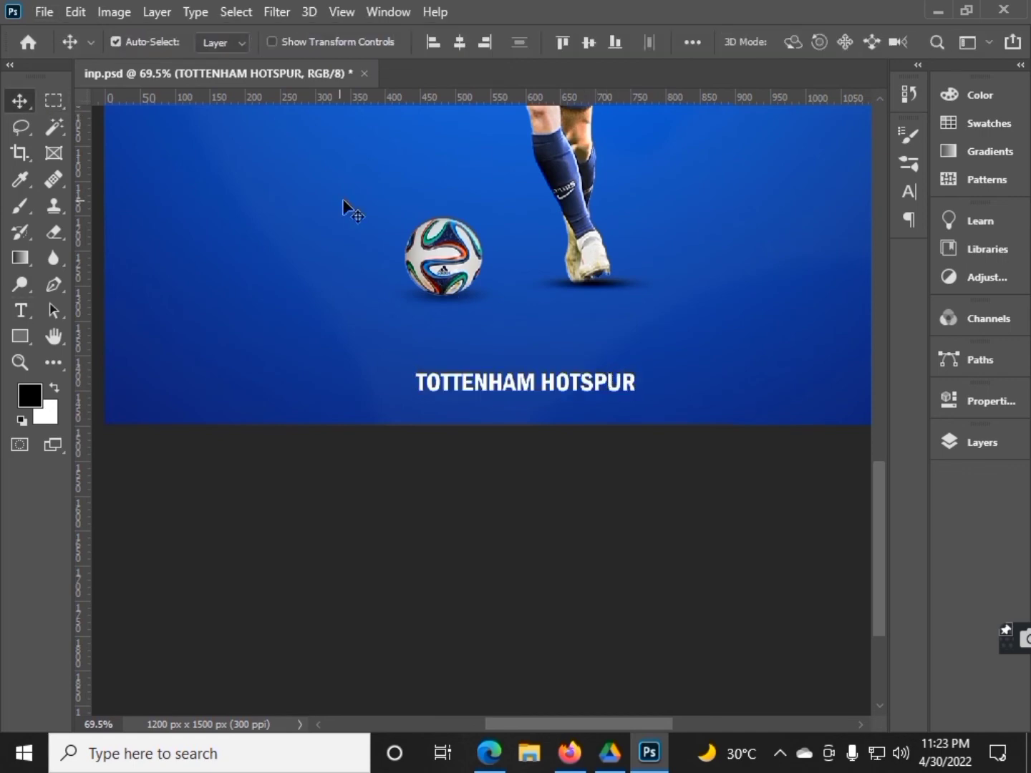
scroll(501, 322, down, 3)
scroll(609, 436, up, 1)
scroll(572, 501, up, 1)
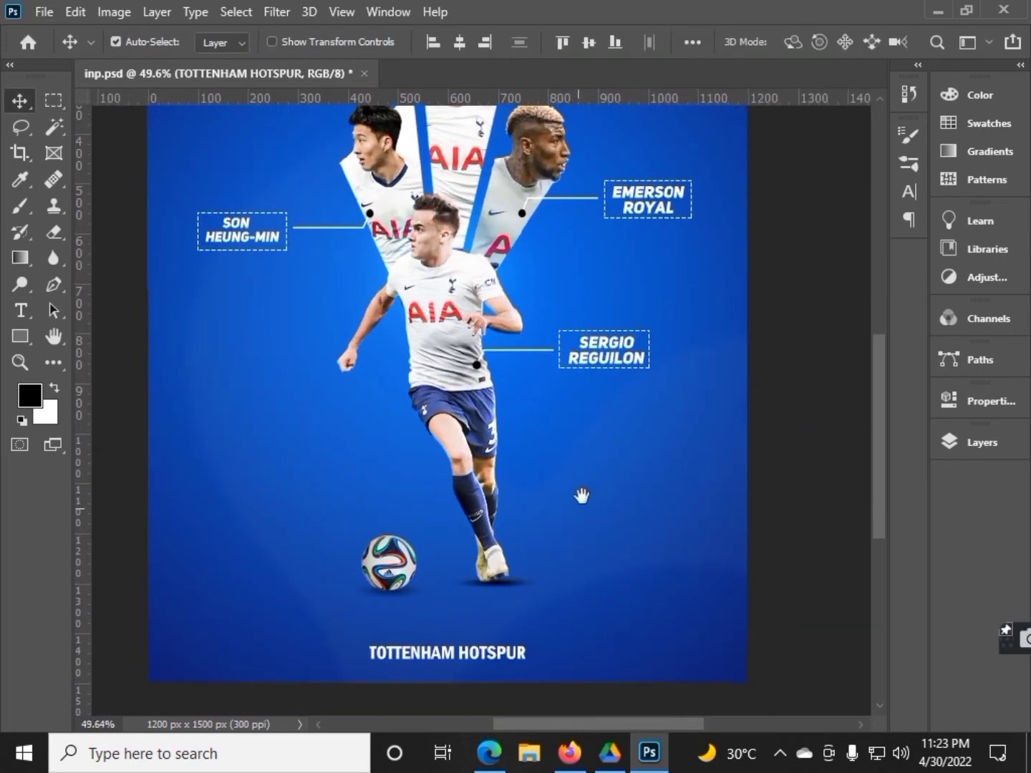
scroll(577, 494, down, 1)
Draw a thin white line right of the title and duplicate it to the left.
click(21, 333)
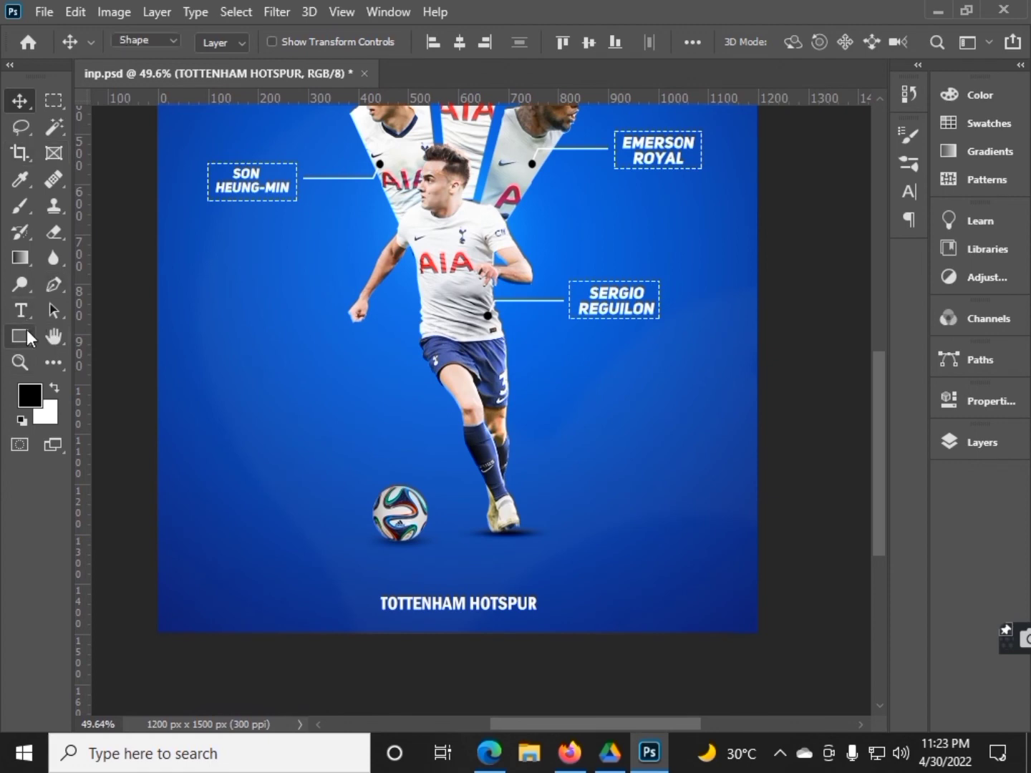
drag(544, 602, 744, 605)
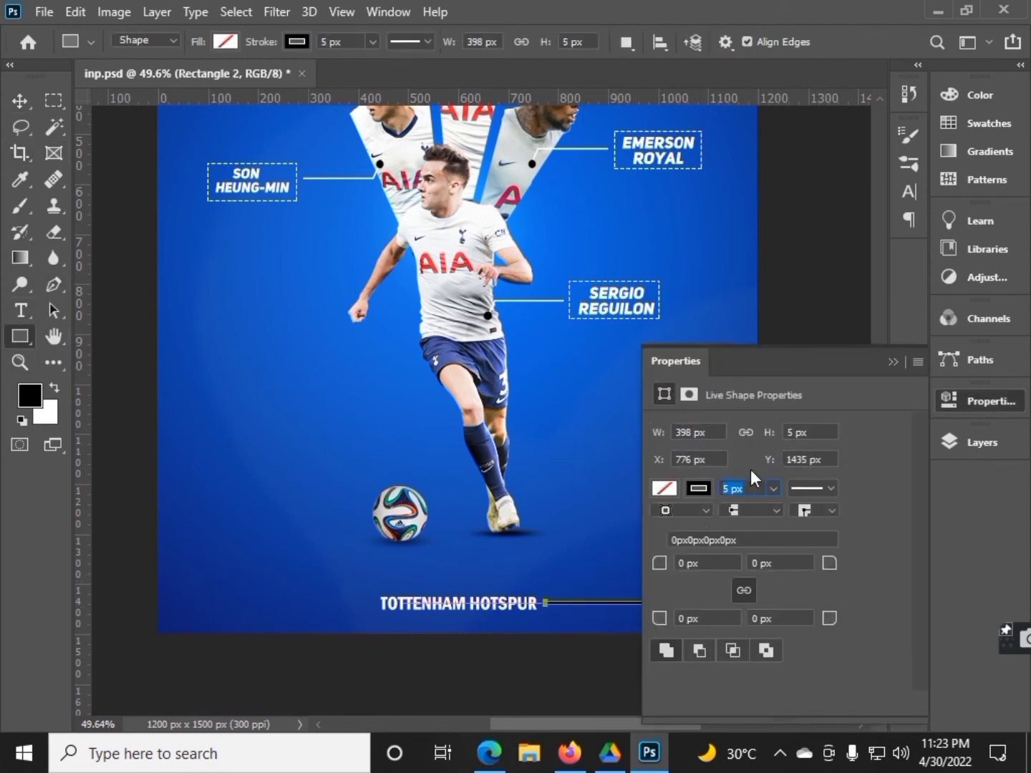
click(698, 489)
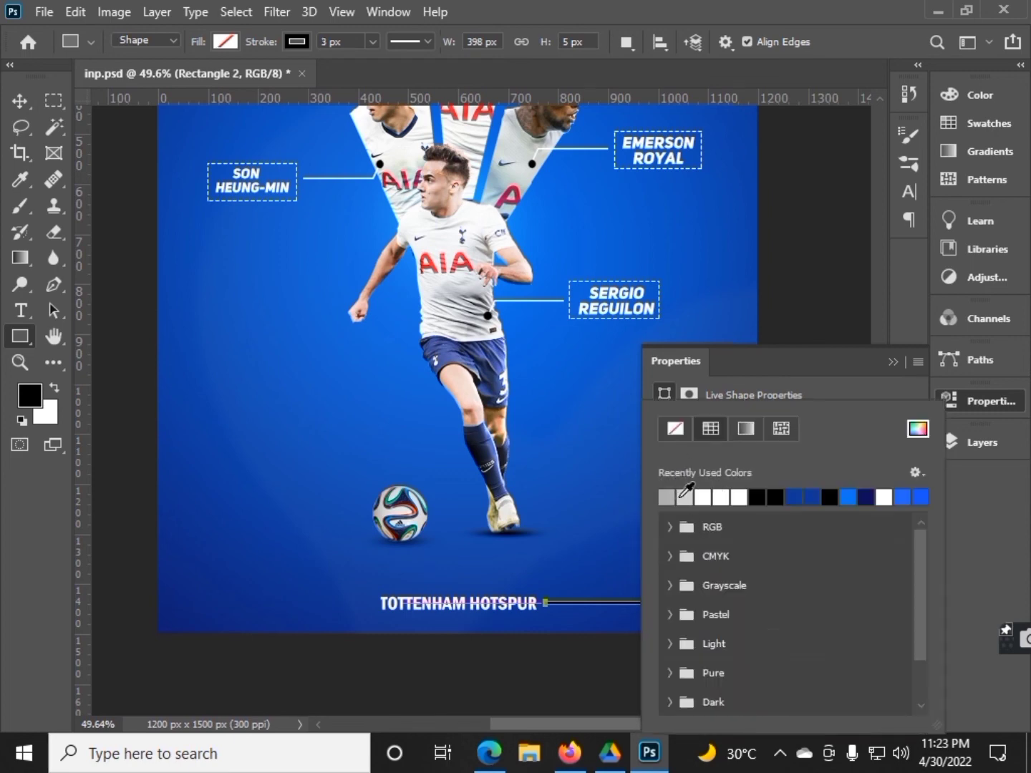
click(681, 494)
key(Return)
key(v)
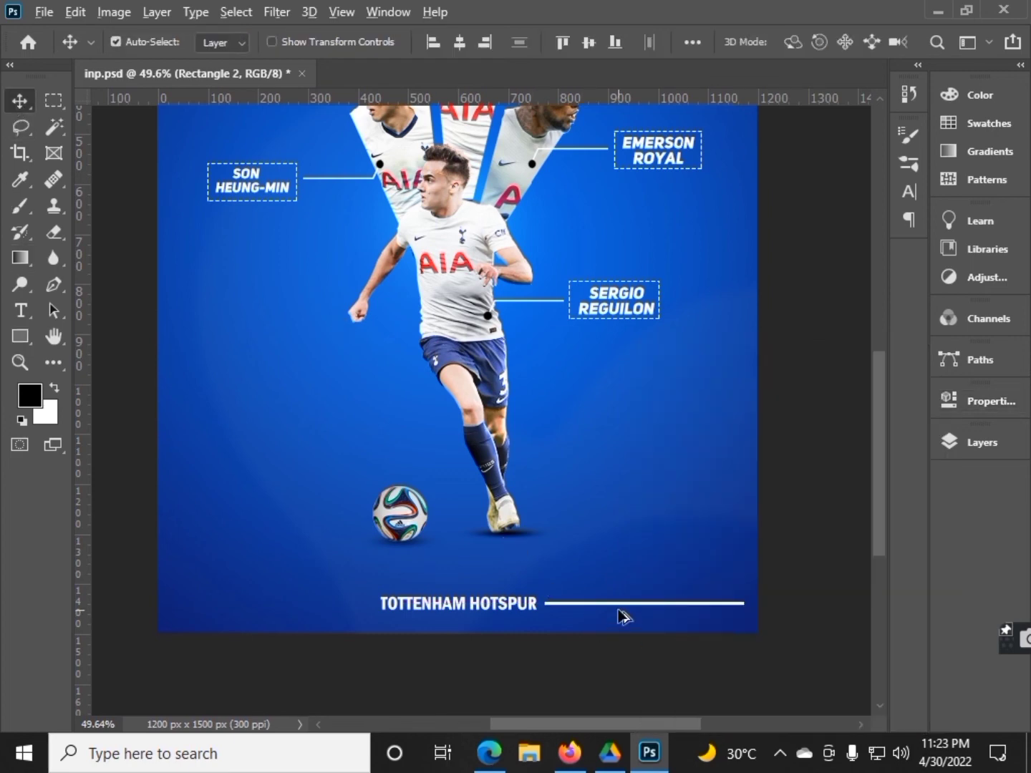
drag(622, 614, 251, 615)
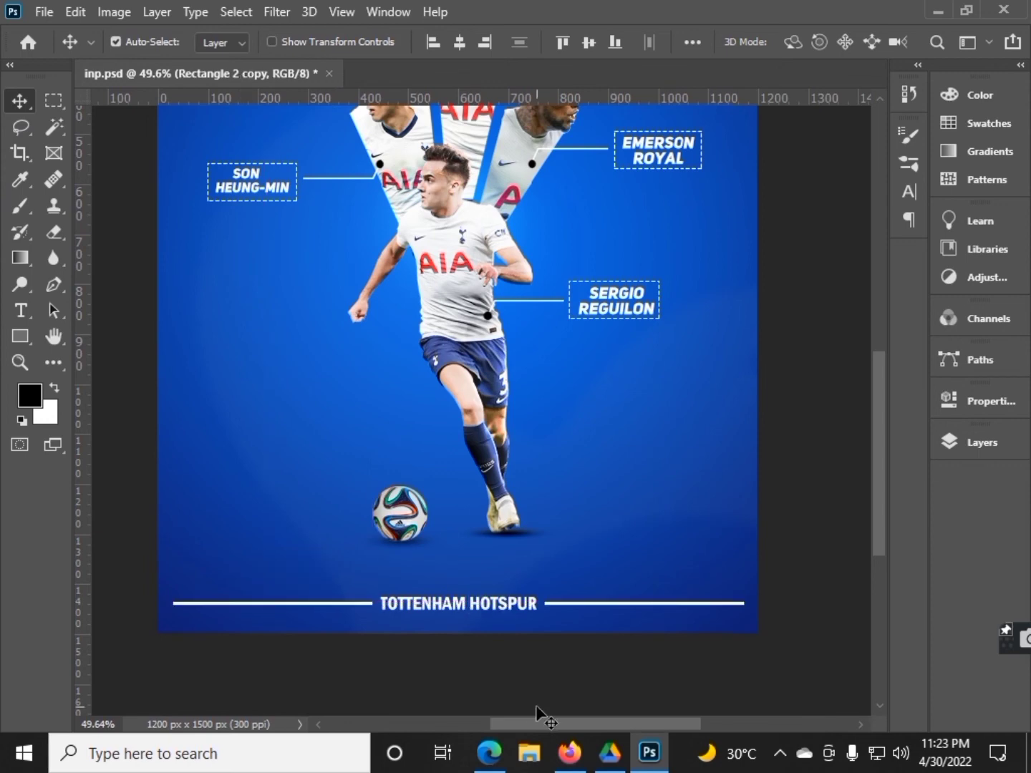
scroll(500, 688, down, 3)
scroll(500, 637, up, 3)
scroll(717, 537, down, 3)
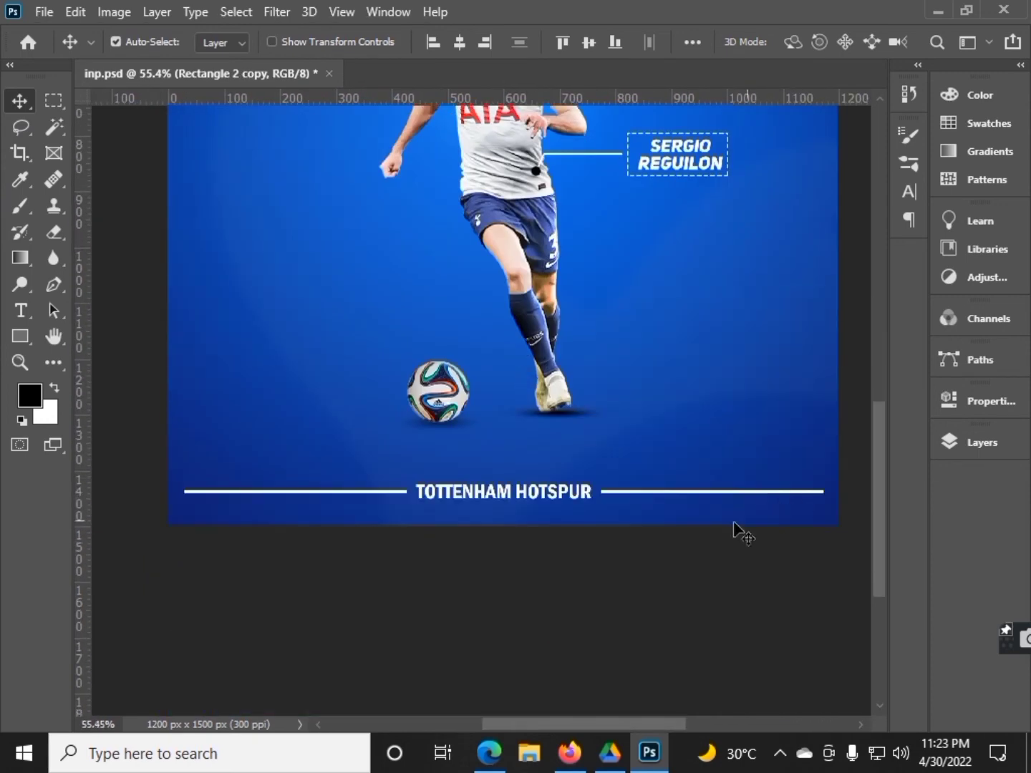
Shorten Rectangle 2 and its copy with the title, then group all three layers.
click(960, 448)
shift+click(782, 301)
click(959, 443)
key(ctrl+t)
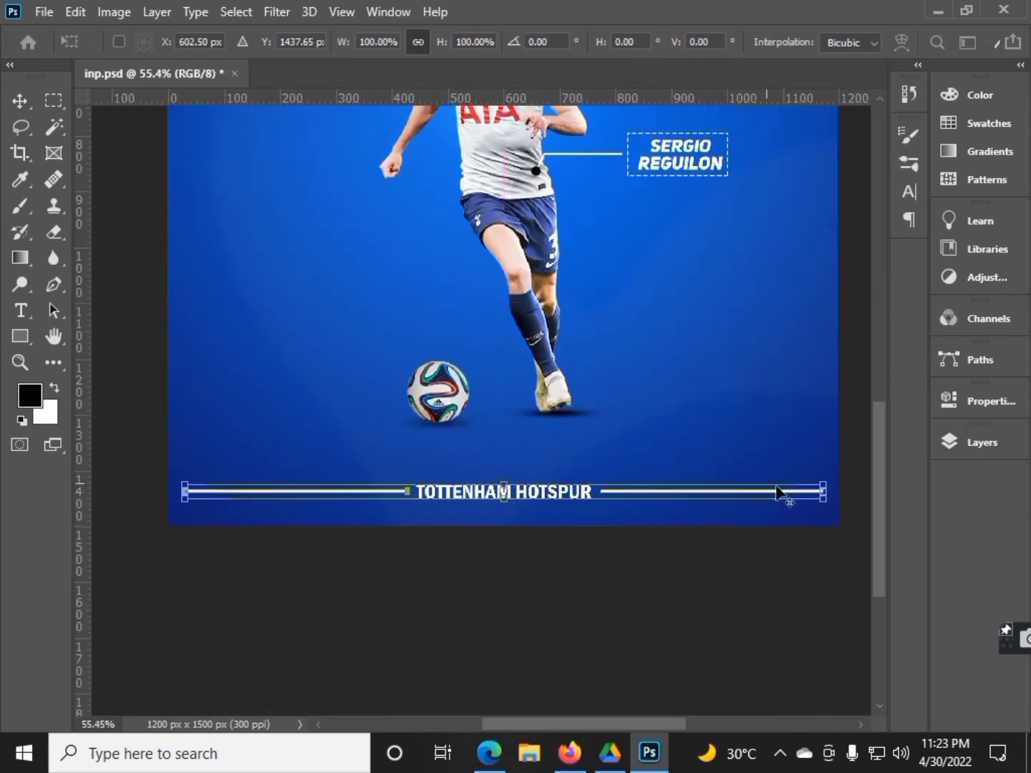
drag(822, 493, 790, 493)
drag(502, 493, 458, 493)
click(20, 101)
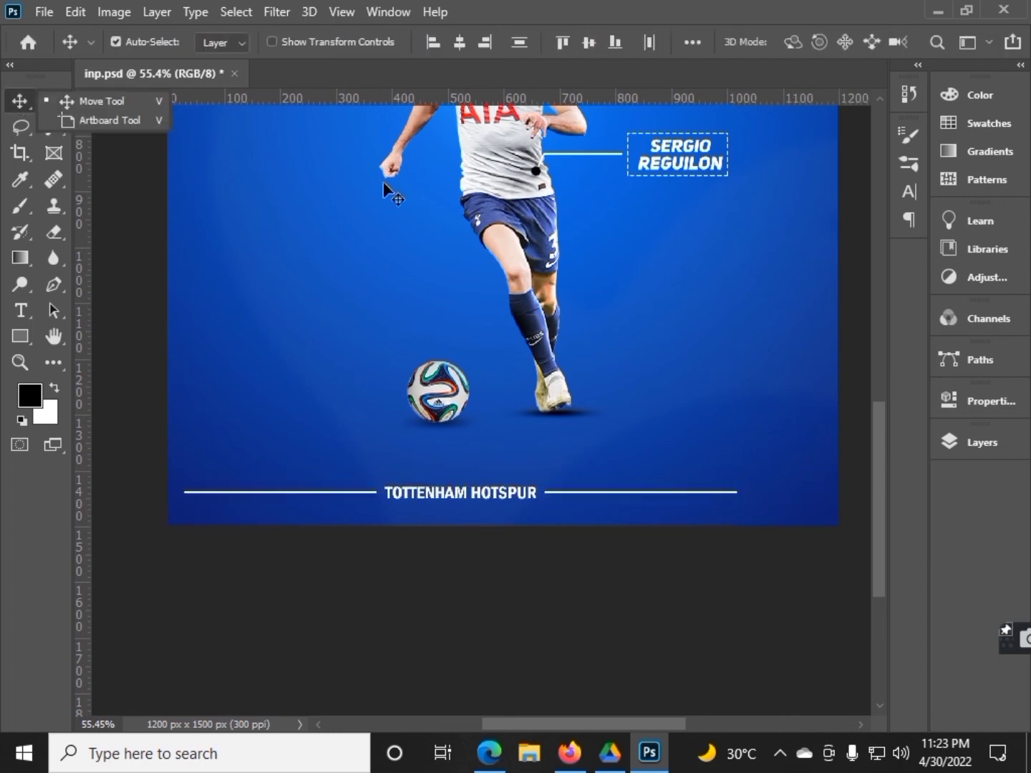
key(z)
click(980, 442)
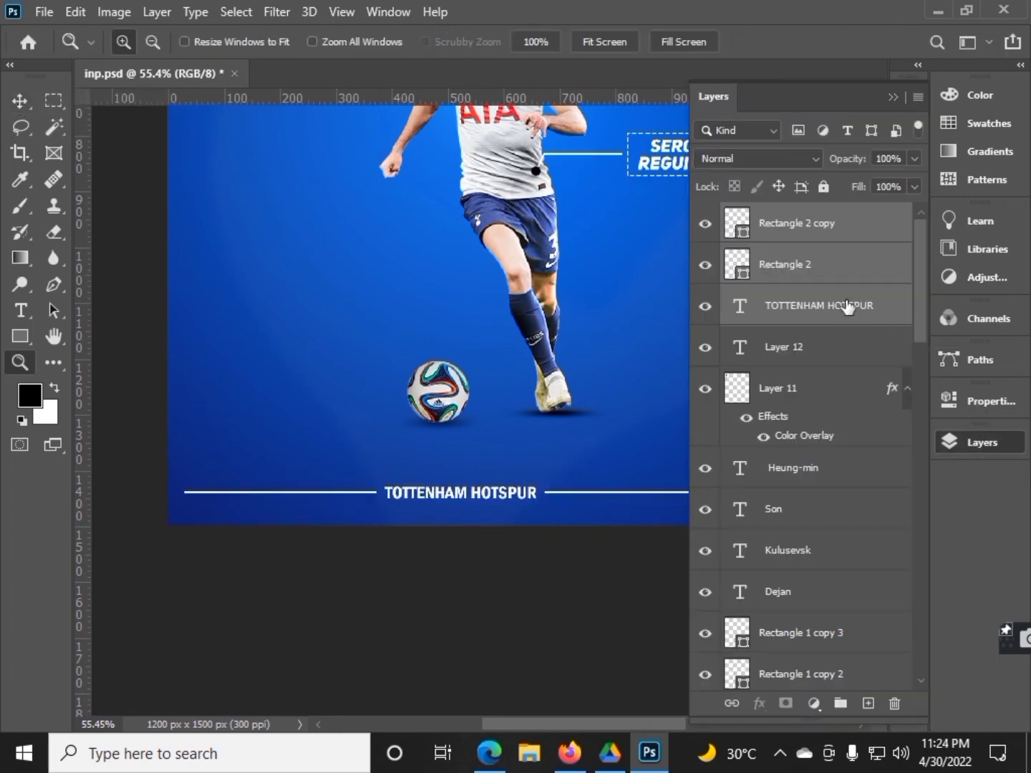
key(ctrl+g)
key(F7)
Centre the footer group (Group 2) on the canvas and nudge it slightly right and down.
key(m)
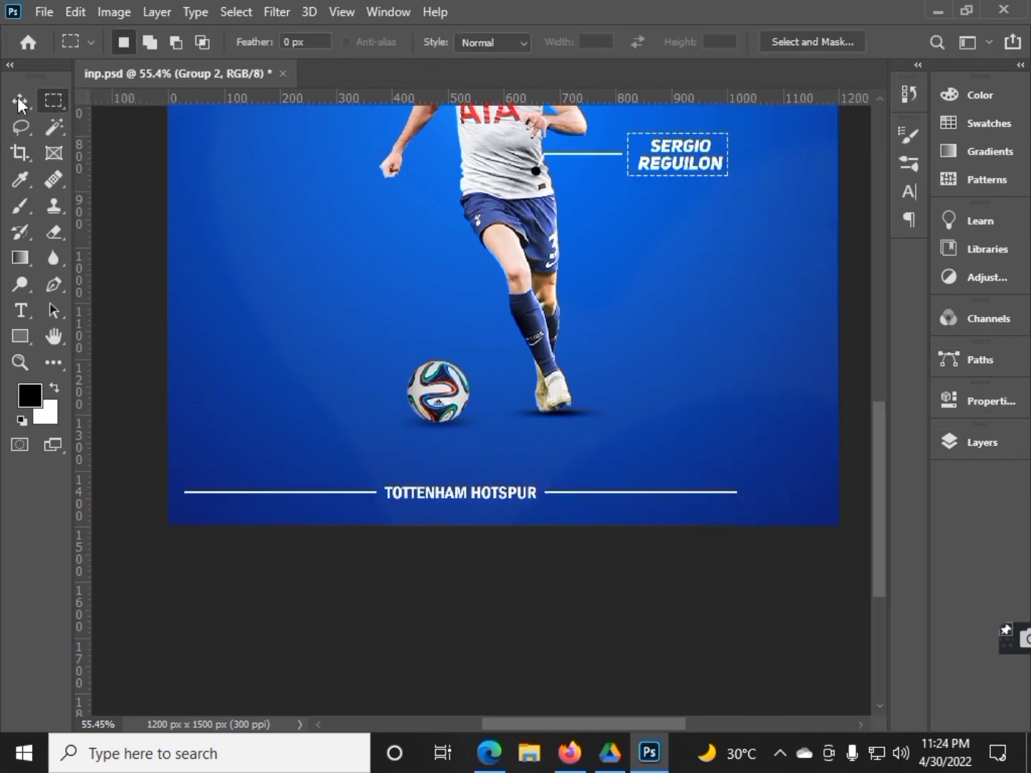
key(v)
click(458, 41)
scroll(640, 377, down, 5)
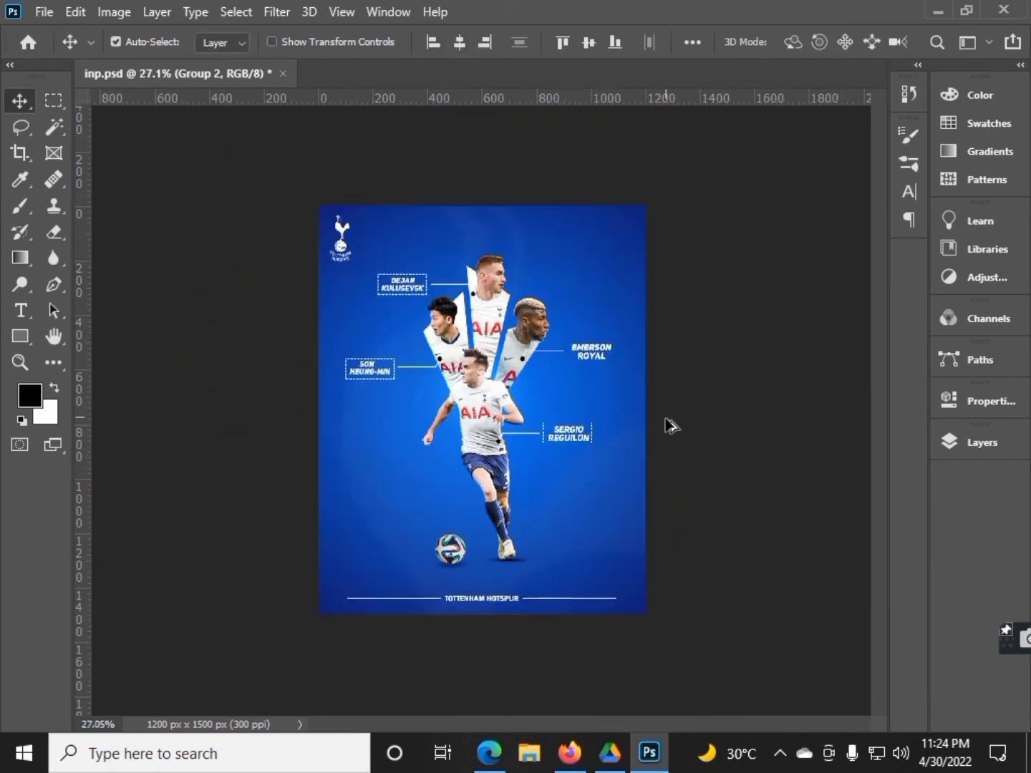
scroll(573, 437, up, 1)
scroll(482, 453, up, 1)
key(alt+f)
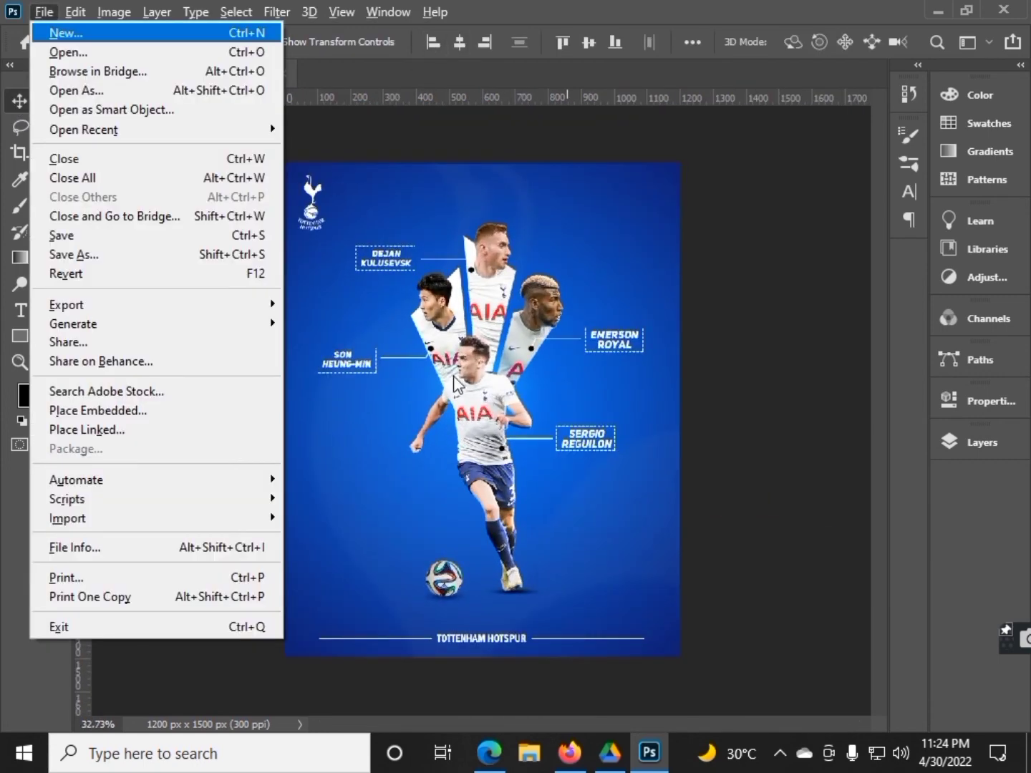
click(723, 305)
click(980, 442)
click(787, 211)
key(F7)
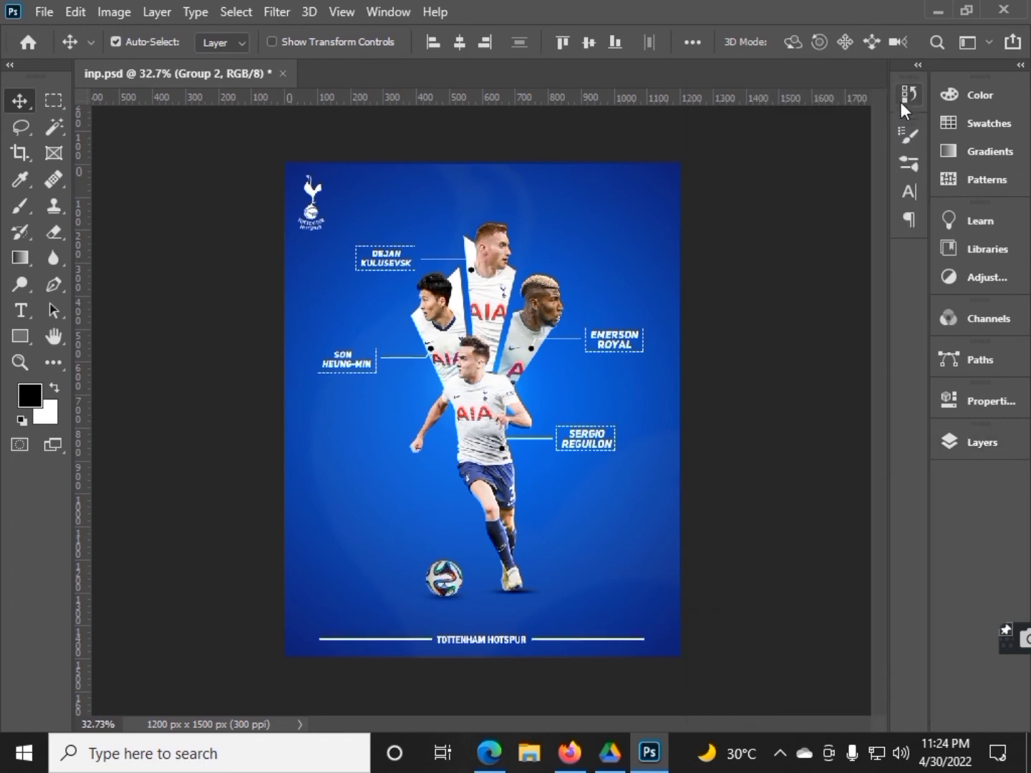
key(shift+Right)
key(shift+Down)
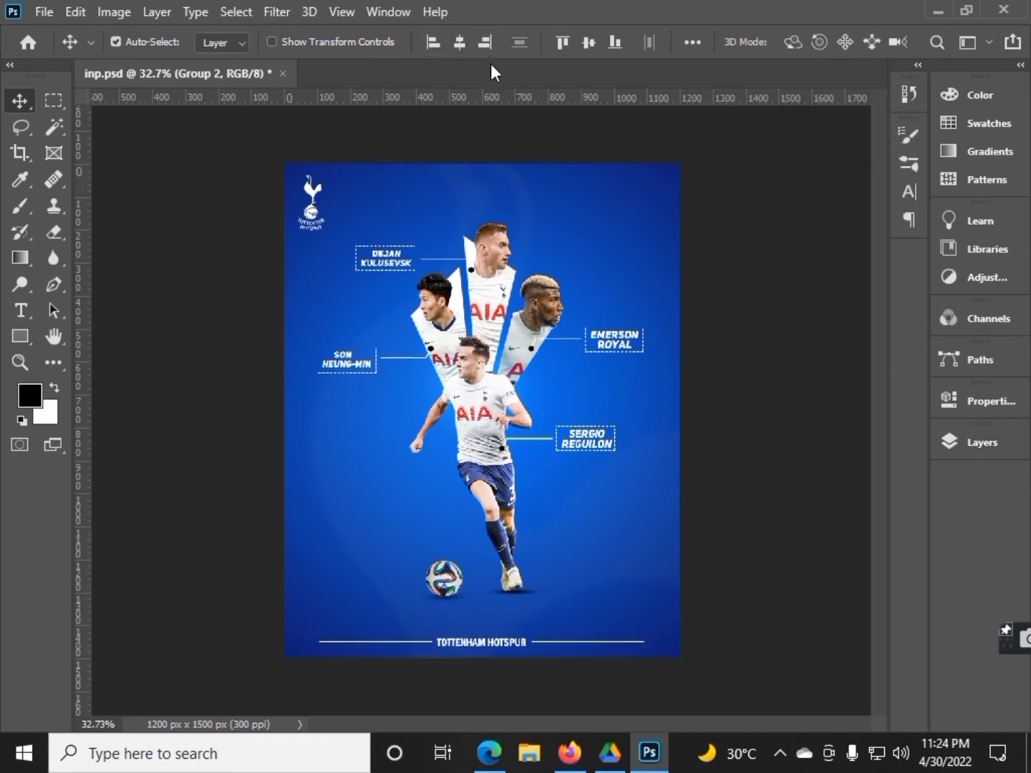
scroll(572, 320, up, 1)
Group every poster layer, from Layer 0 up to Group 2, into Group 3.
click(945, 444)
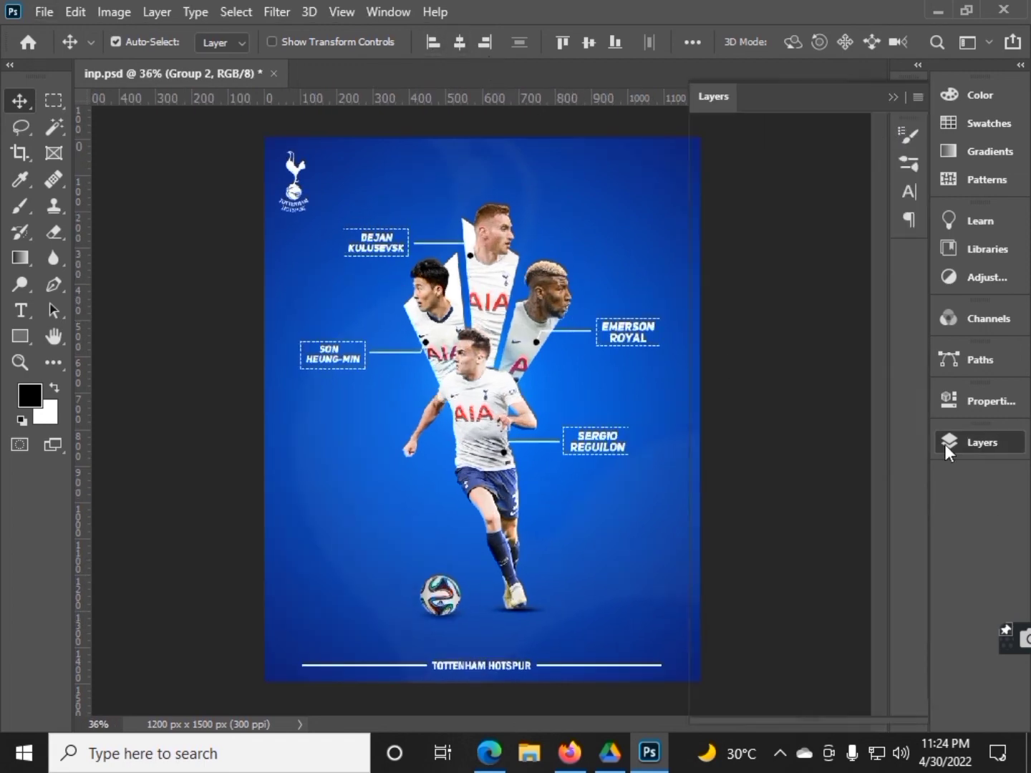
click(892, 671)
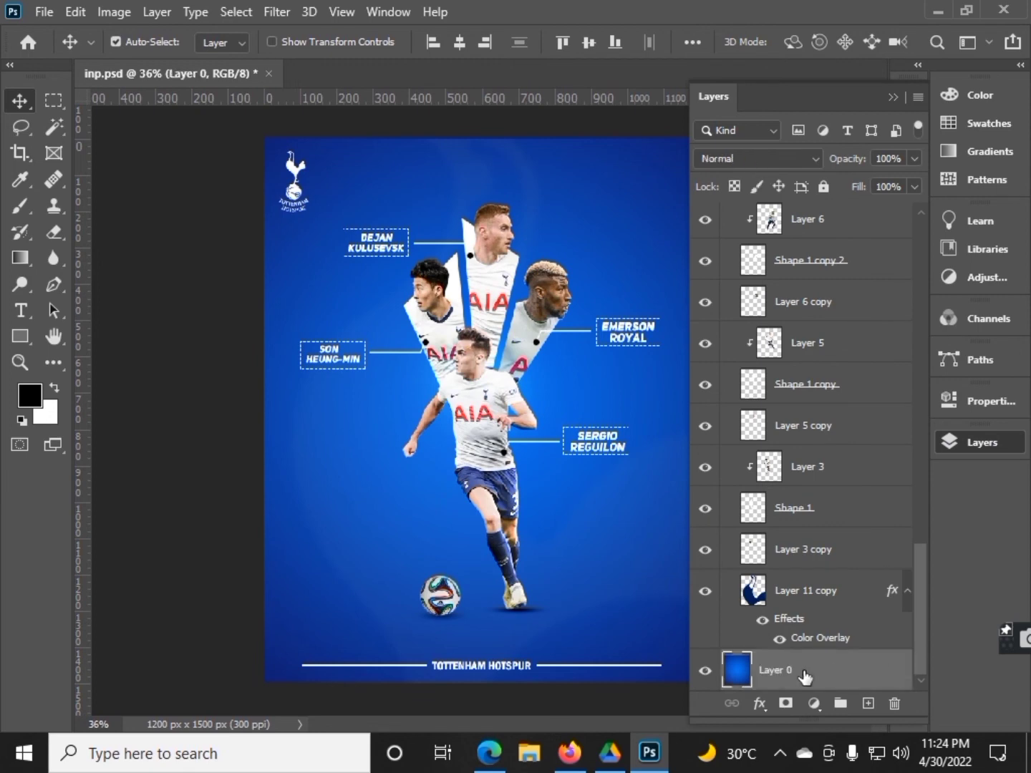
scroll(812, 323, up, 5)
scroll(816, 322, up, 5)
scroll(823, 287, up, 4)
shift+click(830, 226)
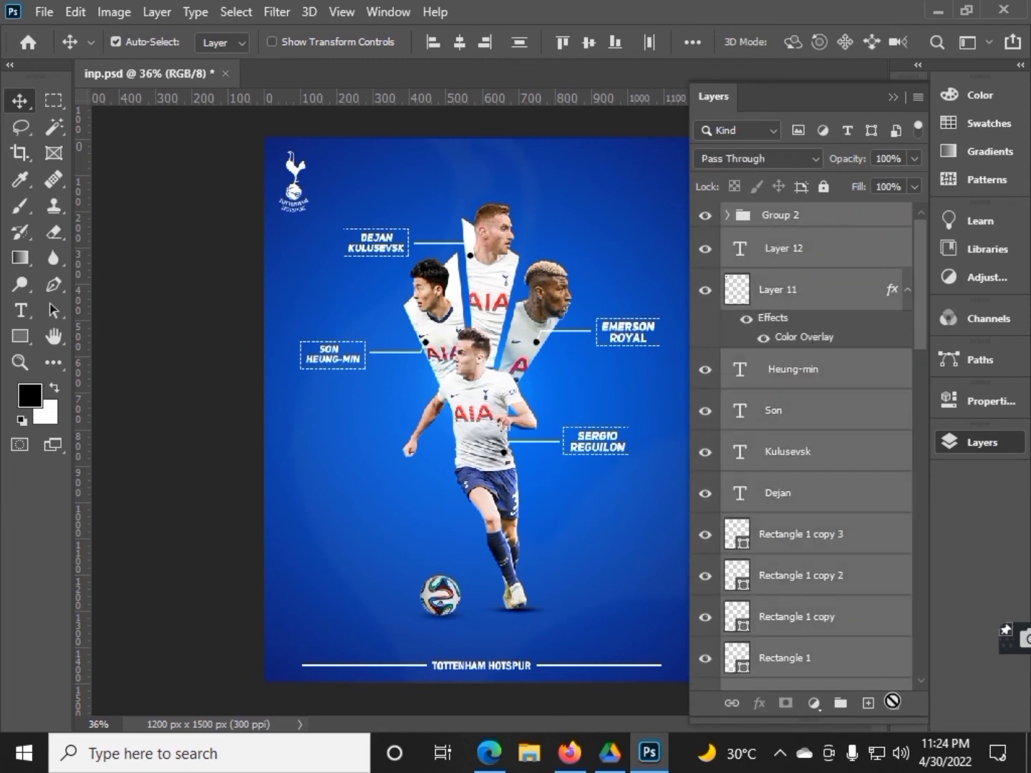
click(841, 706)
Make a merged pixel copy of Group 3 as Layer 13 and delete the empty copy layer.
key(ctrl+j)
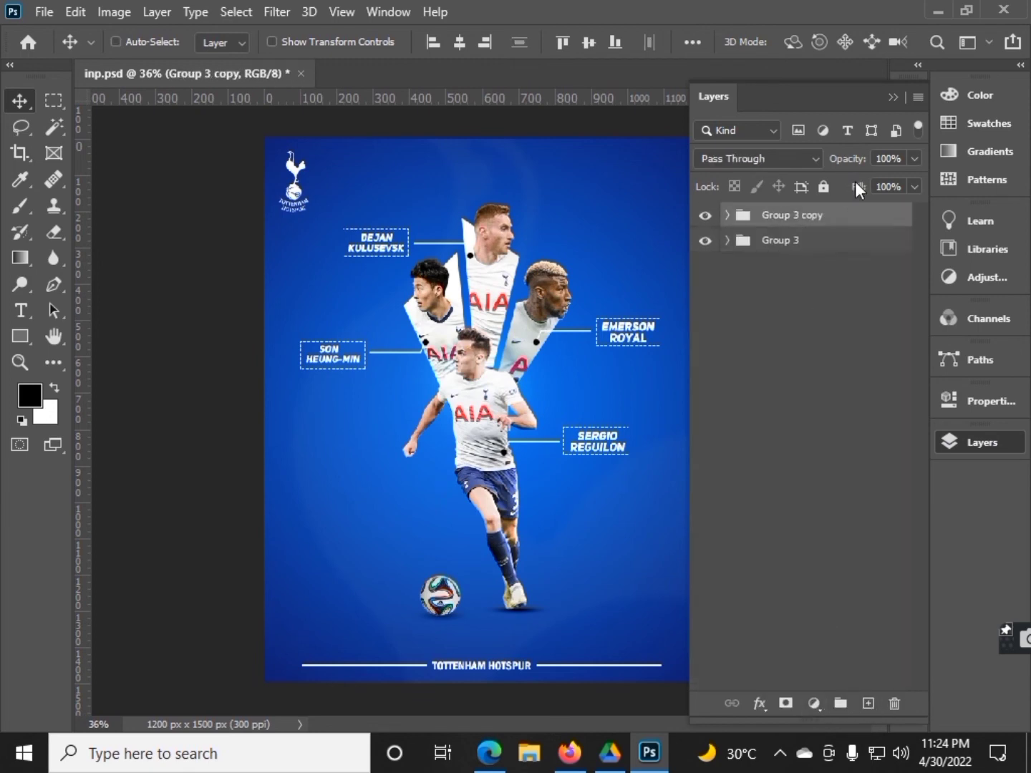
key(ctrl+e)
key(m)
key(ctrl+a)
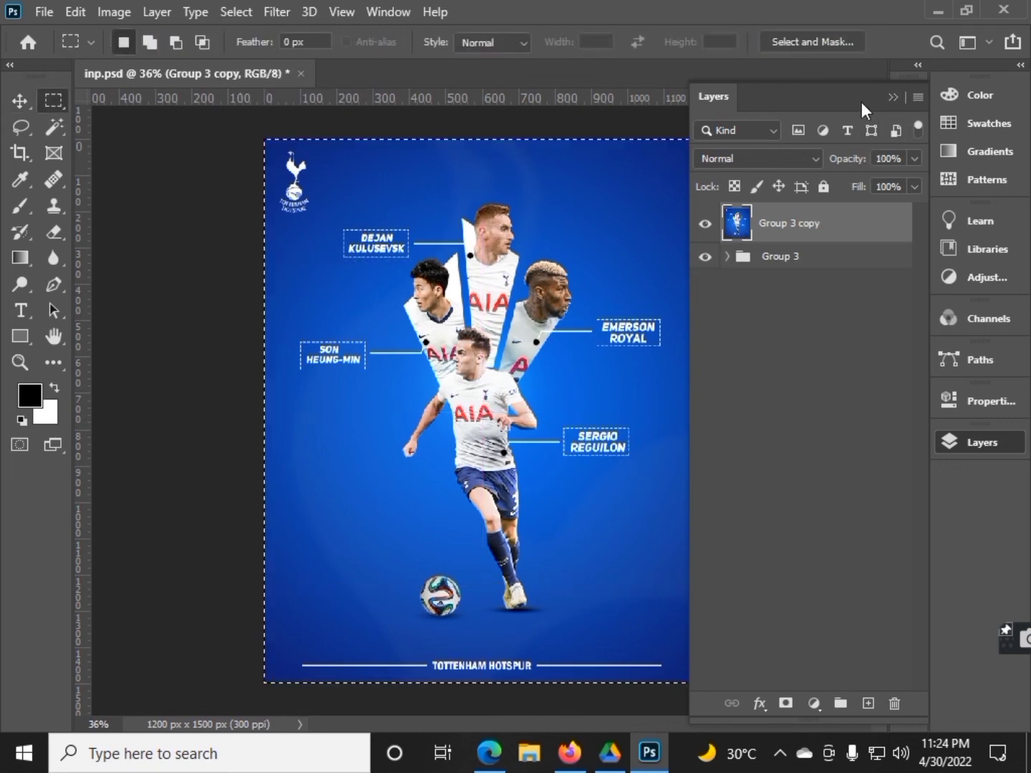
click(893, 96)
key(ctrl+shift+j)
click(956, 442)
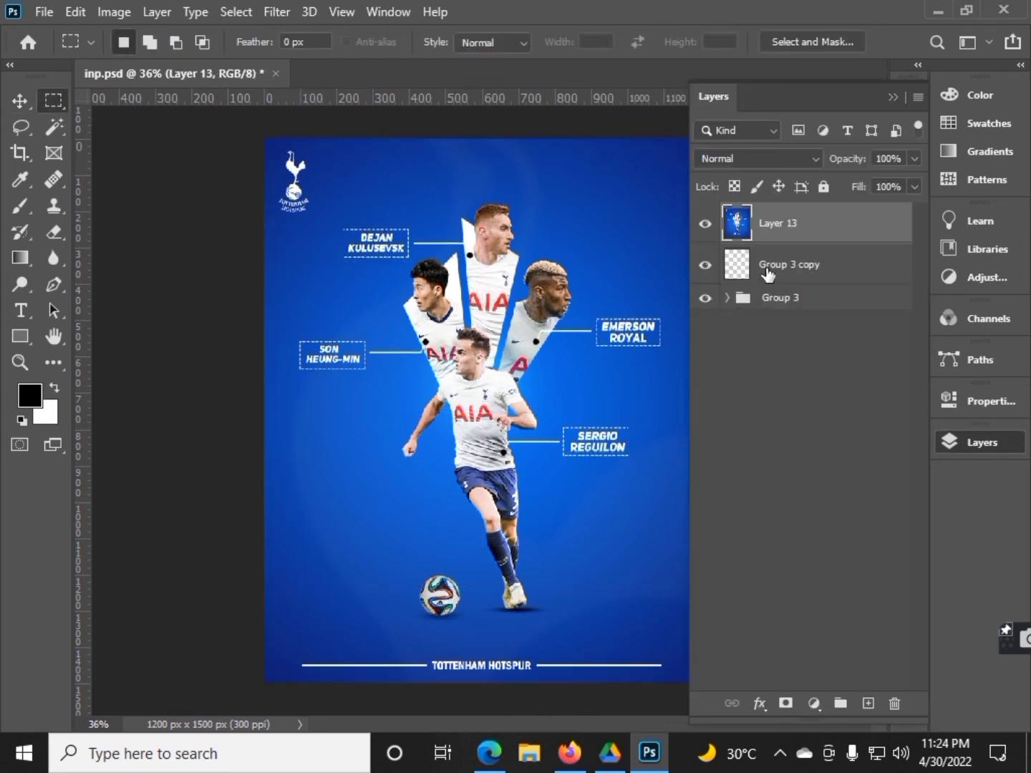
drag(757, 267, 894, 704)
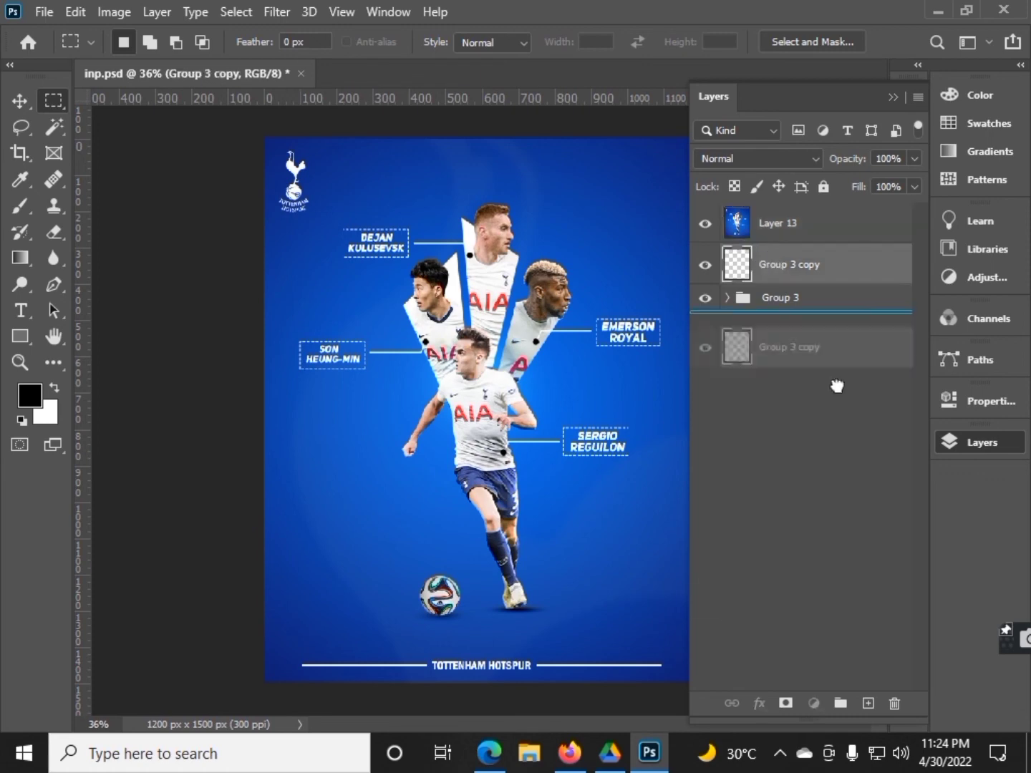
click(889, 95)
key(ctrl+0)
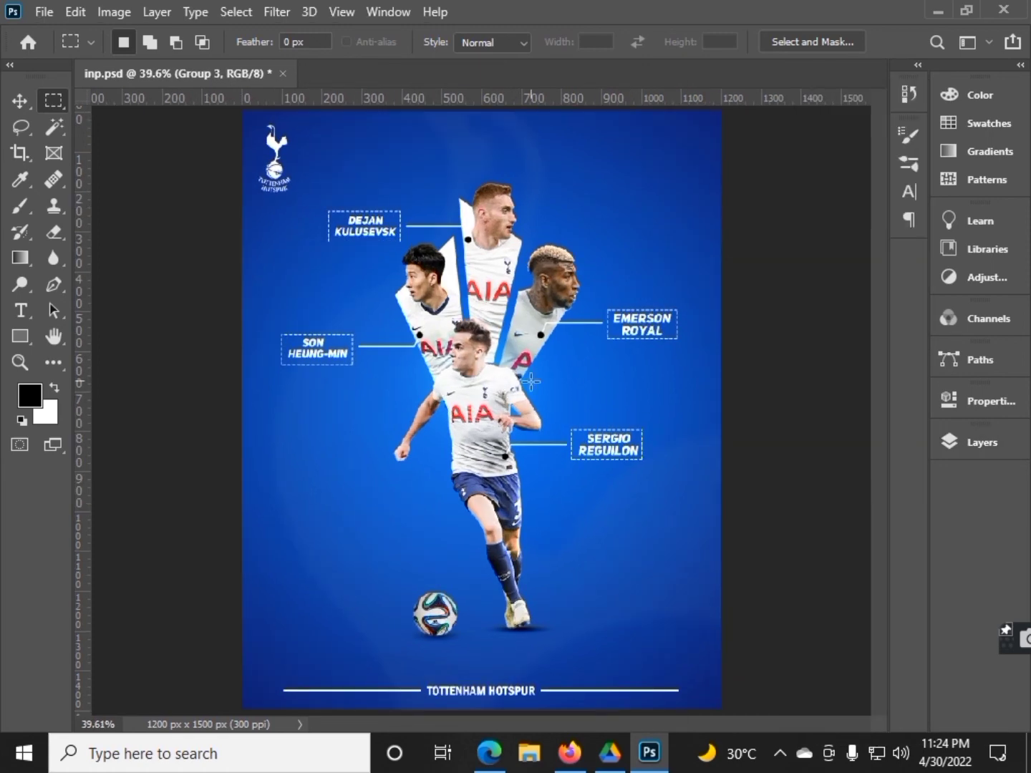
Apply a subtle 3–4% monochromatic Gaussian Add Noise grain to merged Layer 13.
alt+scroll(455, 393, down, 1)
click(286, 13)
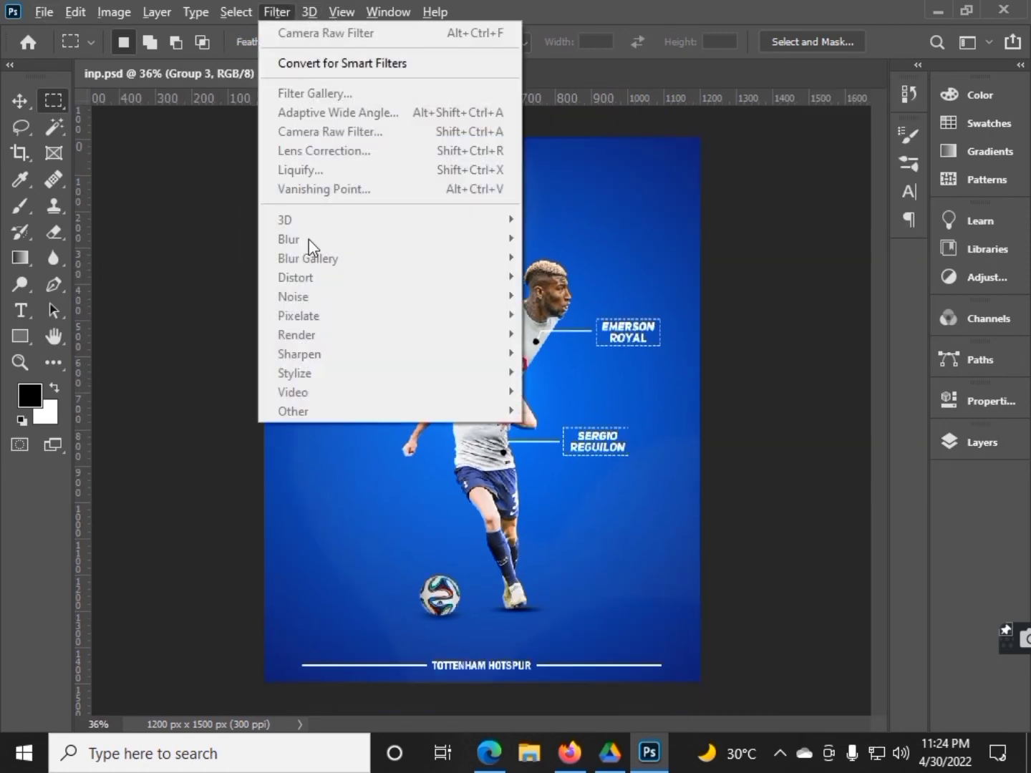
click(906, 436)
click(981, 441)
click(780, 221)
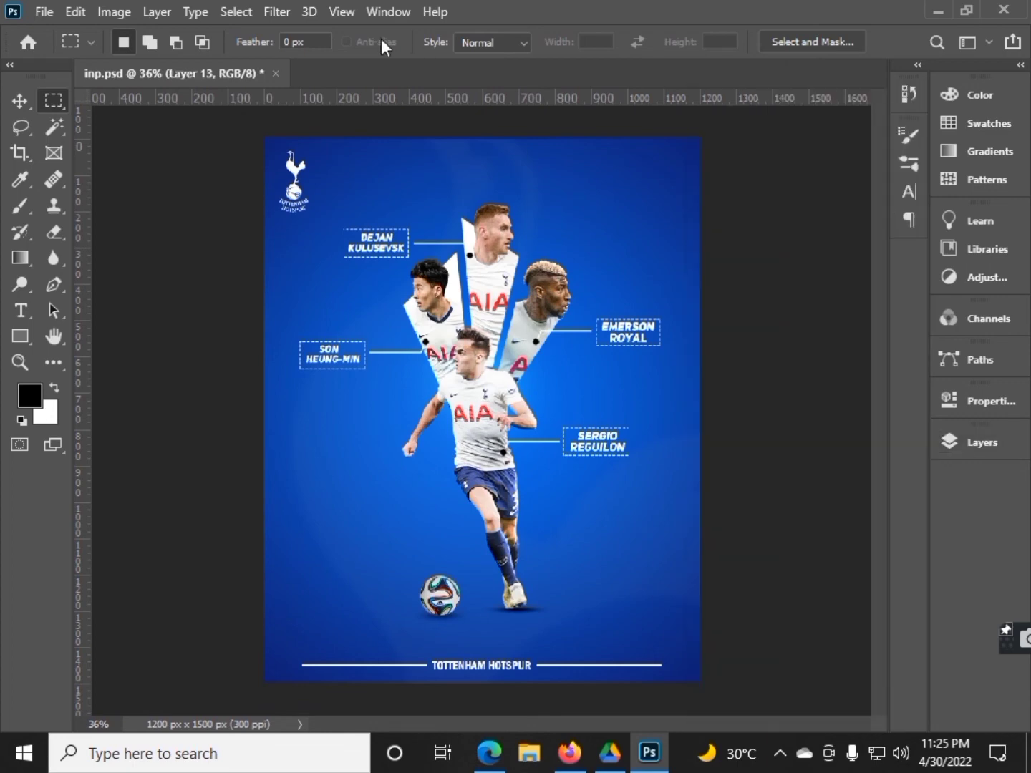
click(276, 12)
click(565, 294)
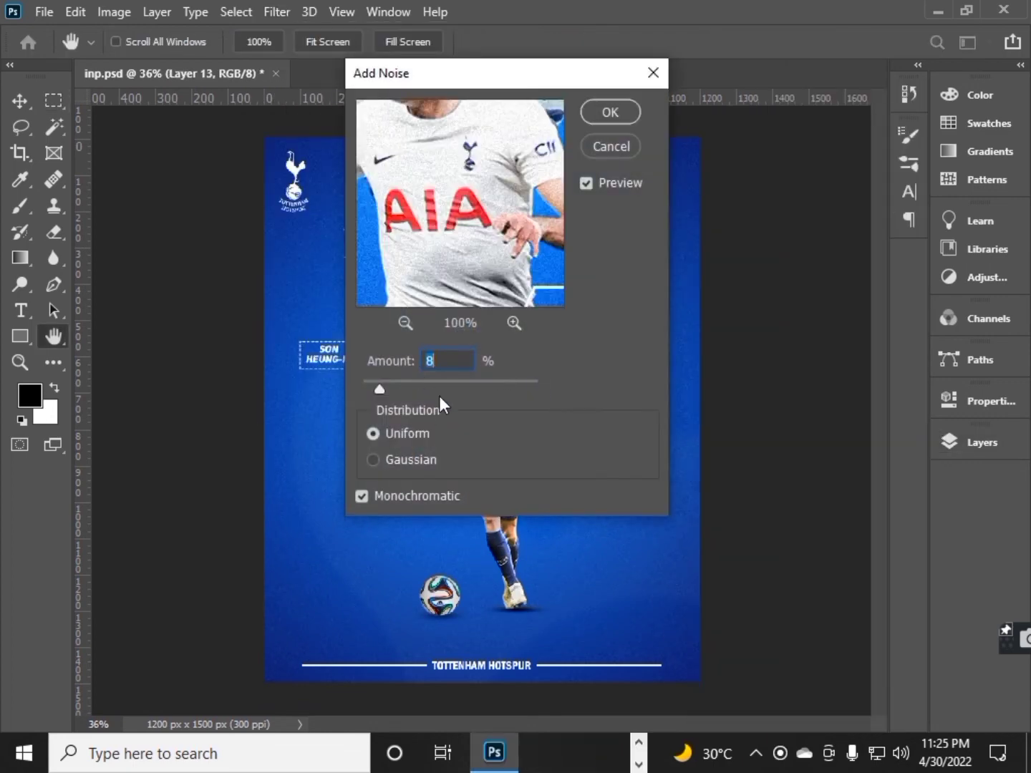
click(403, 366)
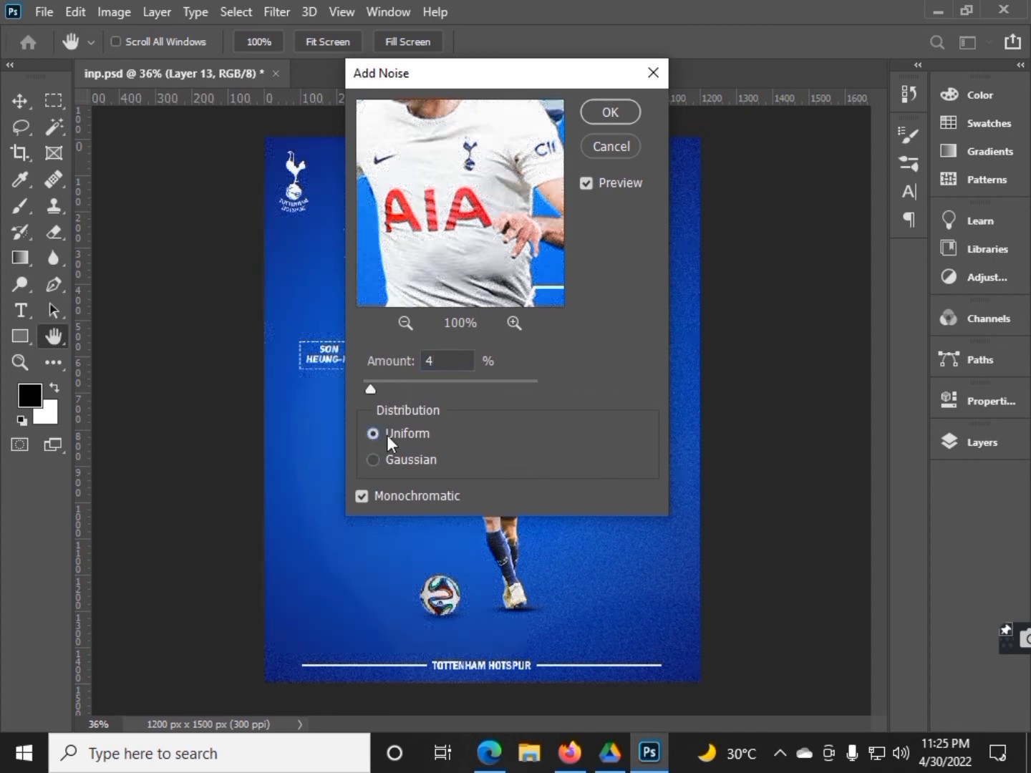
drag(731, 105, 827, 144)
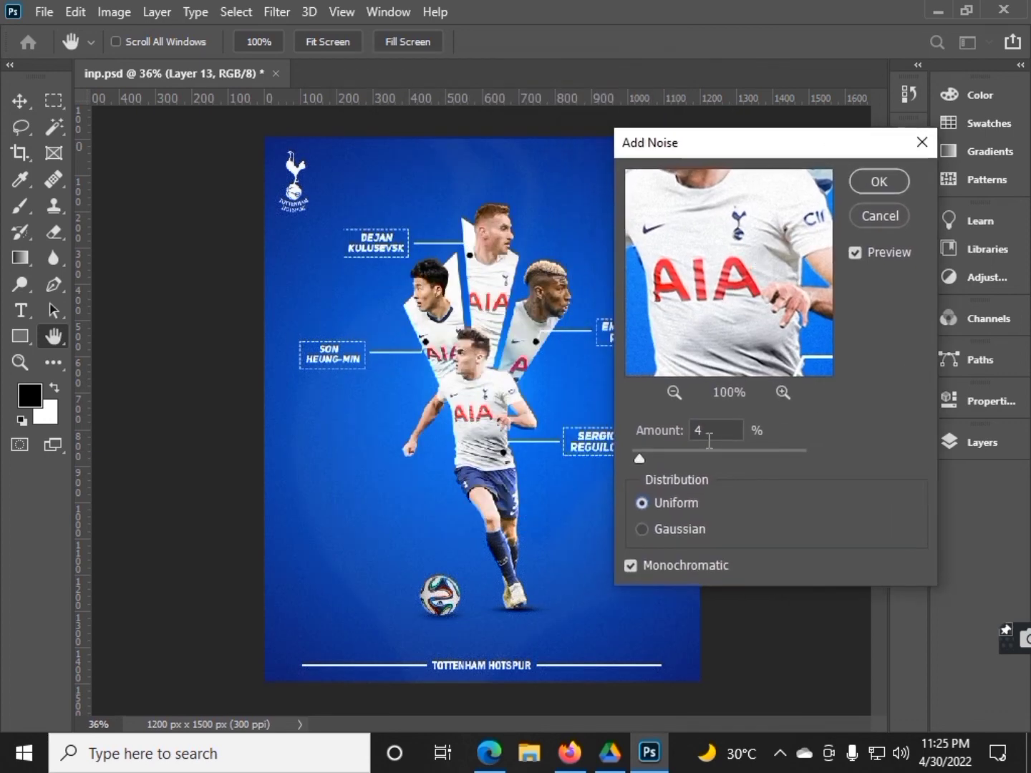
click(642, 529)
click(679, 432)
click(880, 182)
scroll(552, 441, up, 1)
In Camera Raw's Basic panel, set Exposure +0.30, Highlights -22, Texture -19, Clarity +6, Vibrance +33, Saturation +27.
scroll(552, 441, down, 2)
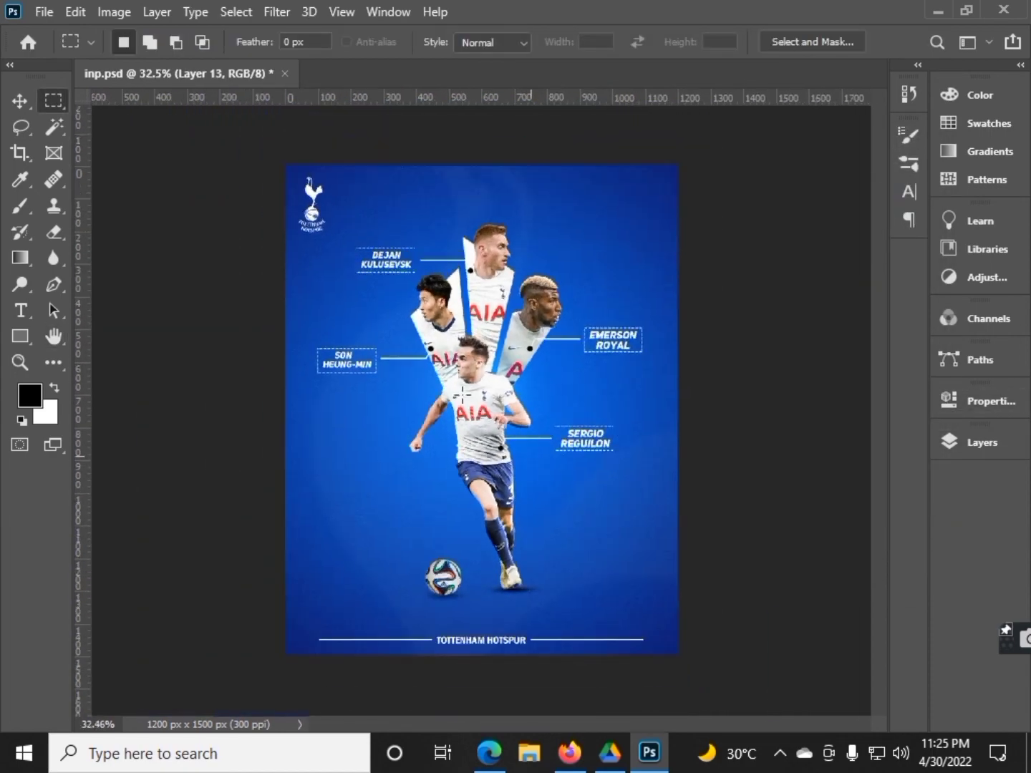
click(276, 11)
click(332, 133)
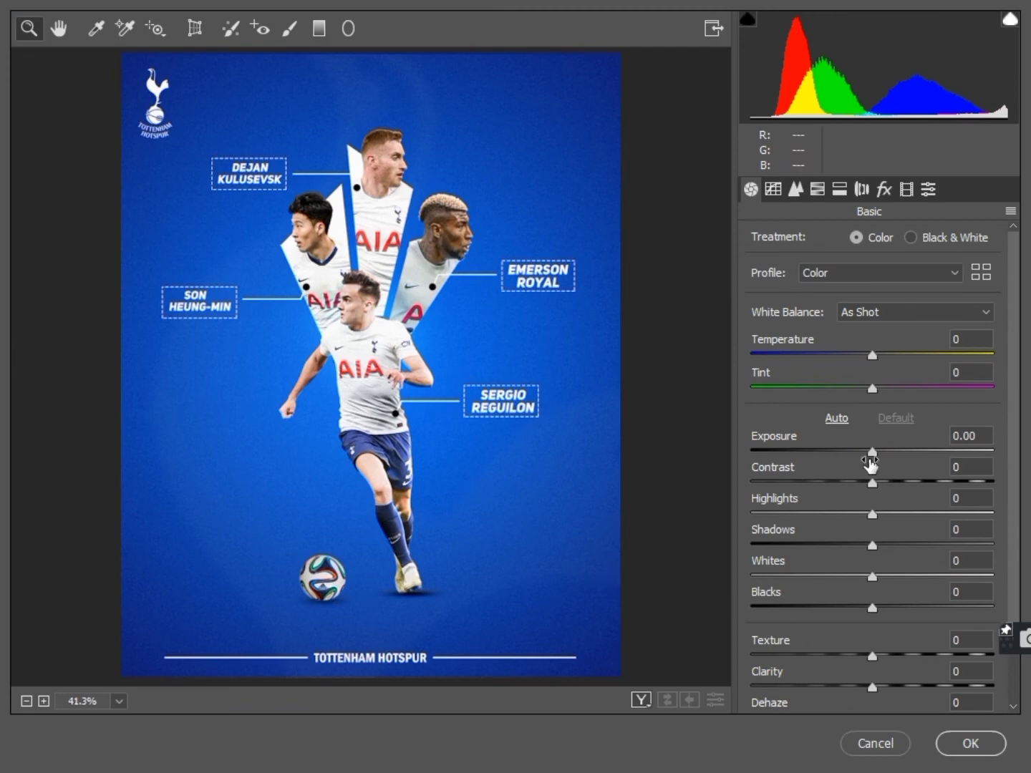
drag(873, 451, 879, 450)
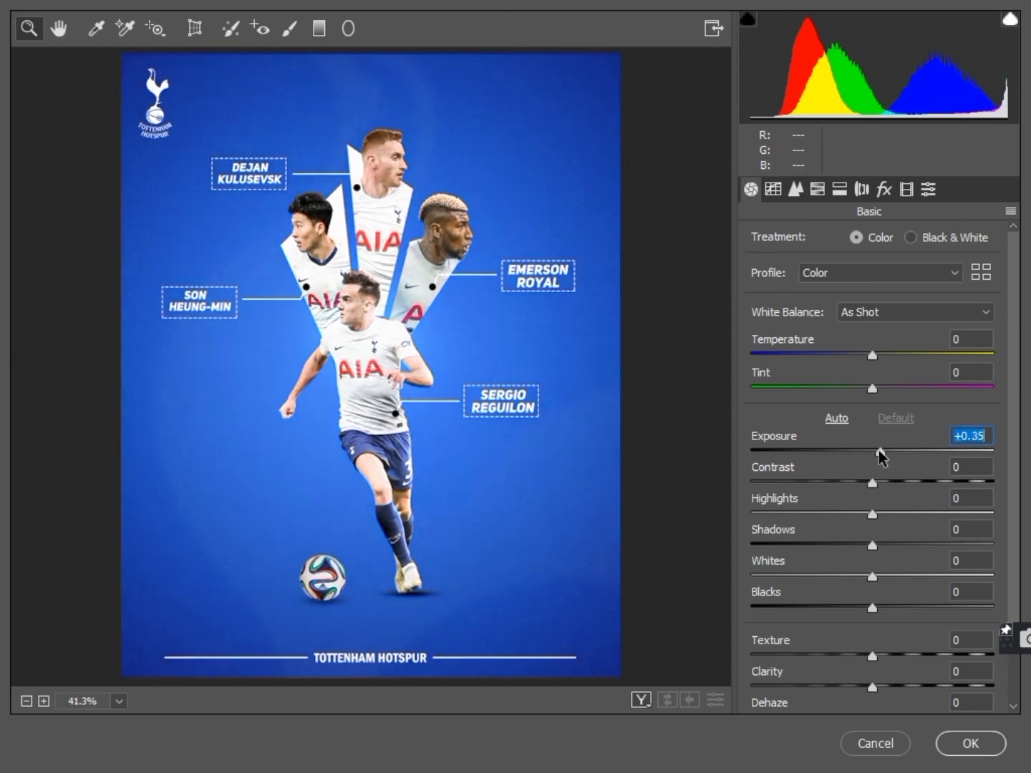
key(Down)
key(Down)
key(Down)
key(Up)
key(Up)
key(Tab)
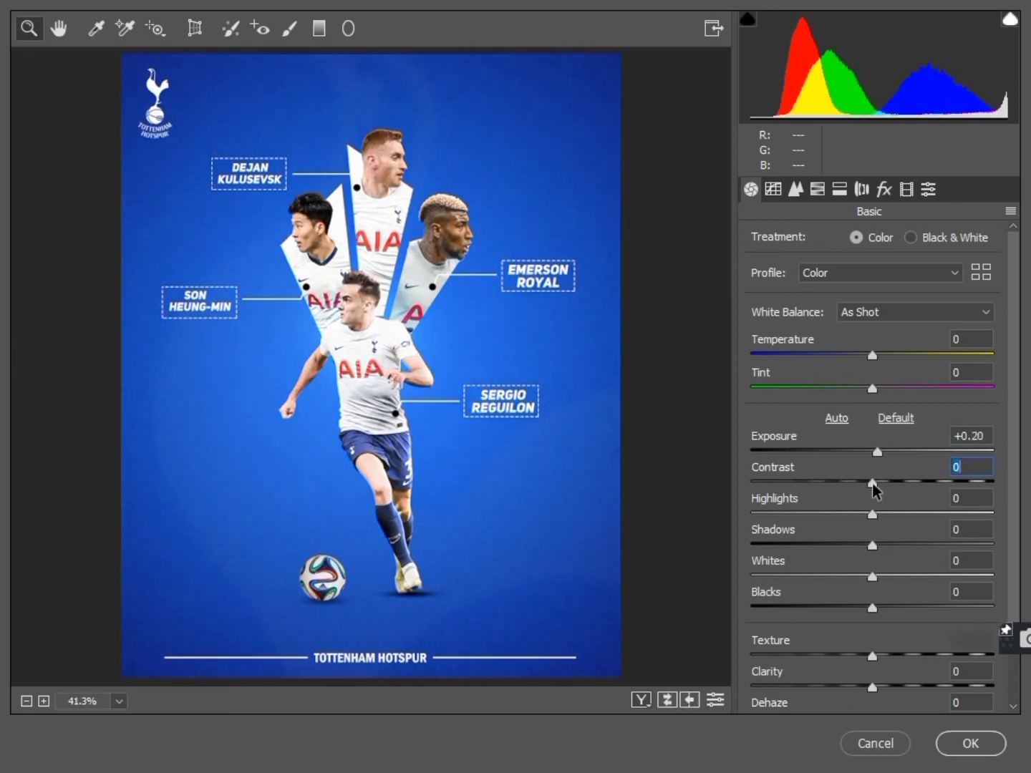
scroll(869, 583, down, 3)
mouse_move(872, 557)
mouse_down()
mouse_move(848, 555)
mouse_move(889, 590)
mouse_move(880, 587)
mouse_up()
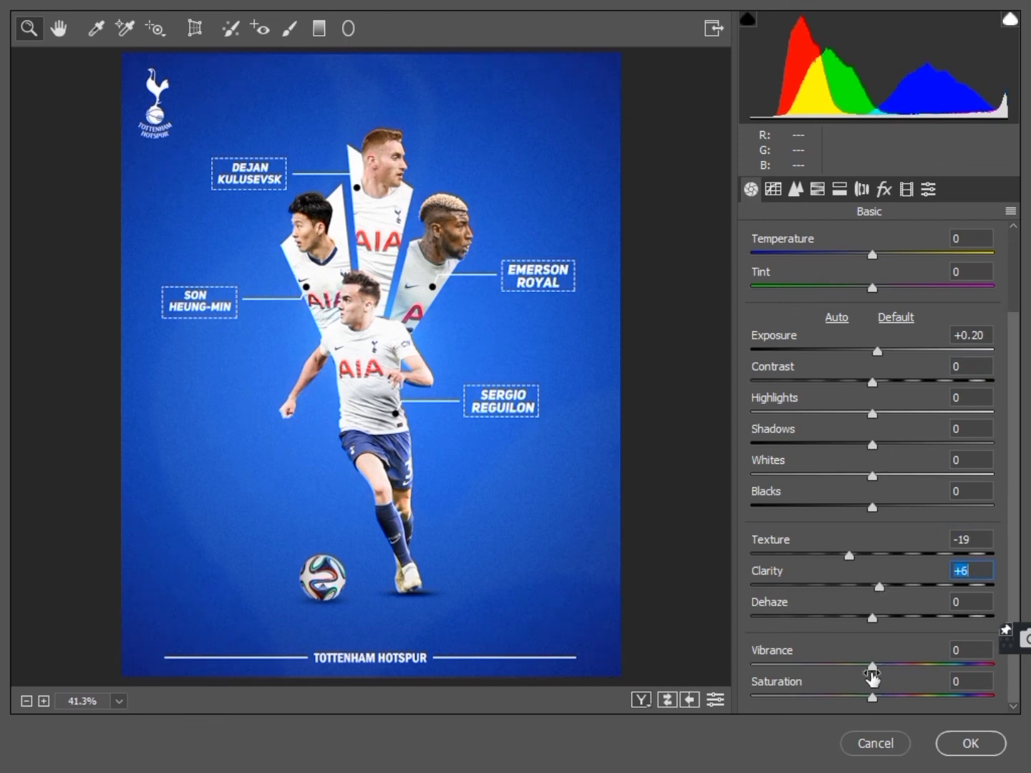
mouse_move(873, 667)
mouse_down()
mouse_move(1027, 655)
mouse_move(930, 652)
mouse_move(941, 656)
mouse_move(913, 668)
mouse_move(893, 707)
mouse_move(929, 708)
mouse_move(907, 709)
mouse_up()
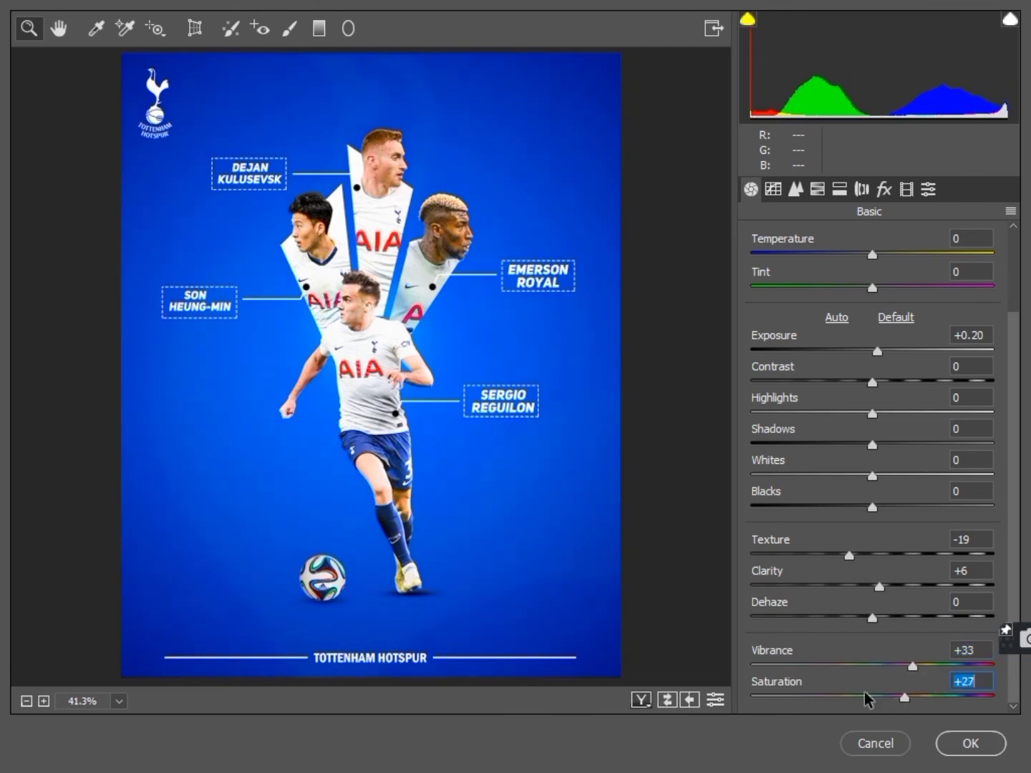
drag(880, 351, 884, 351)
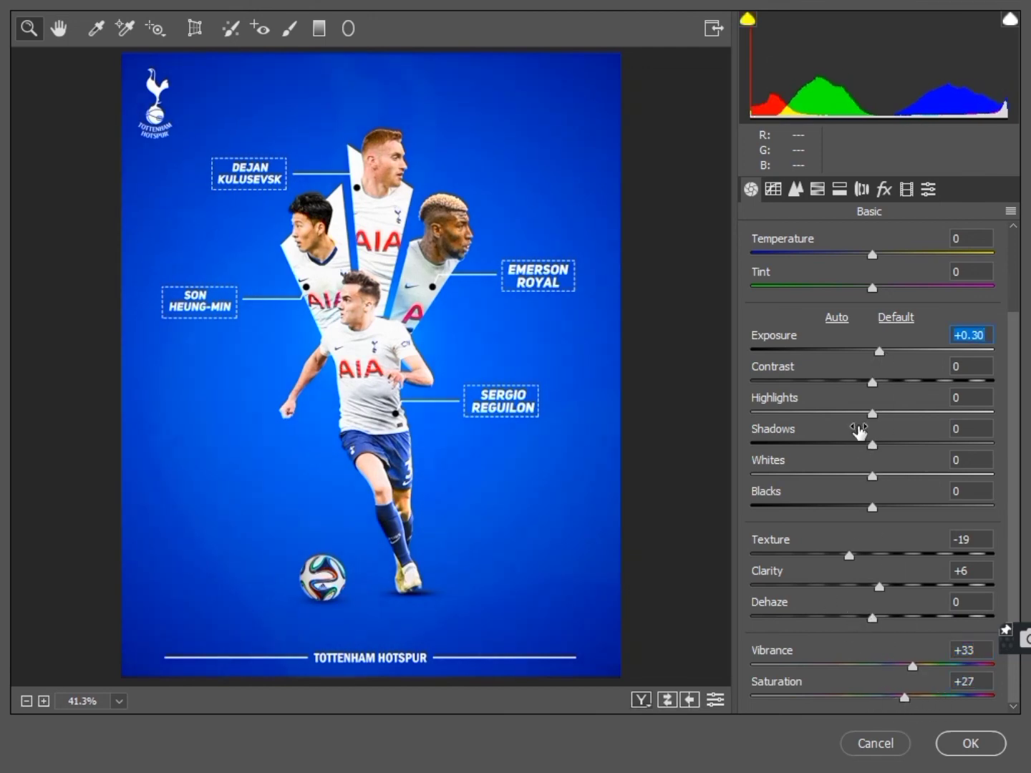